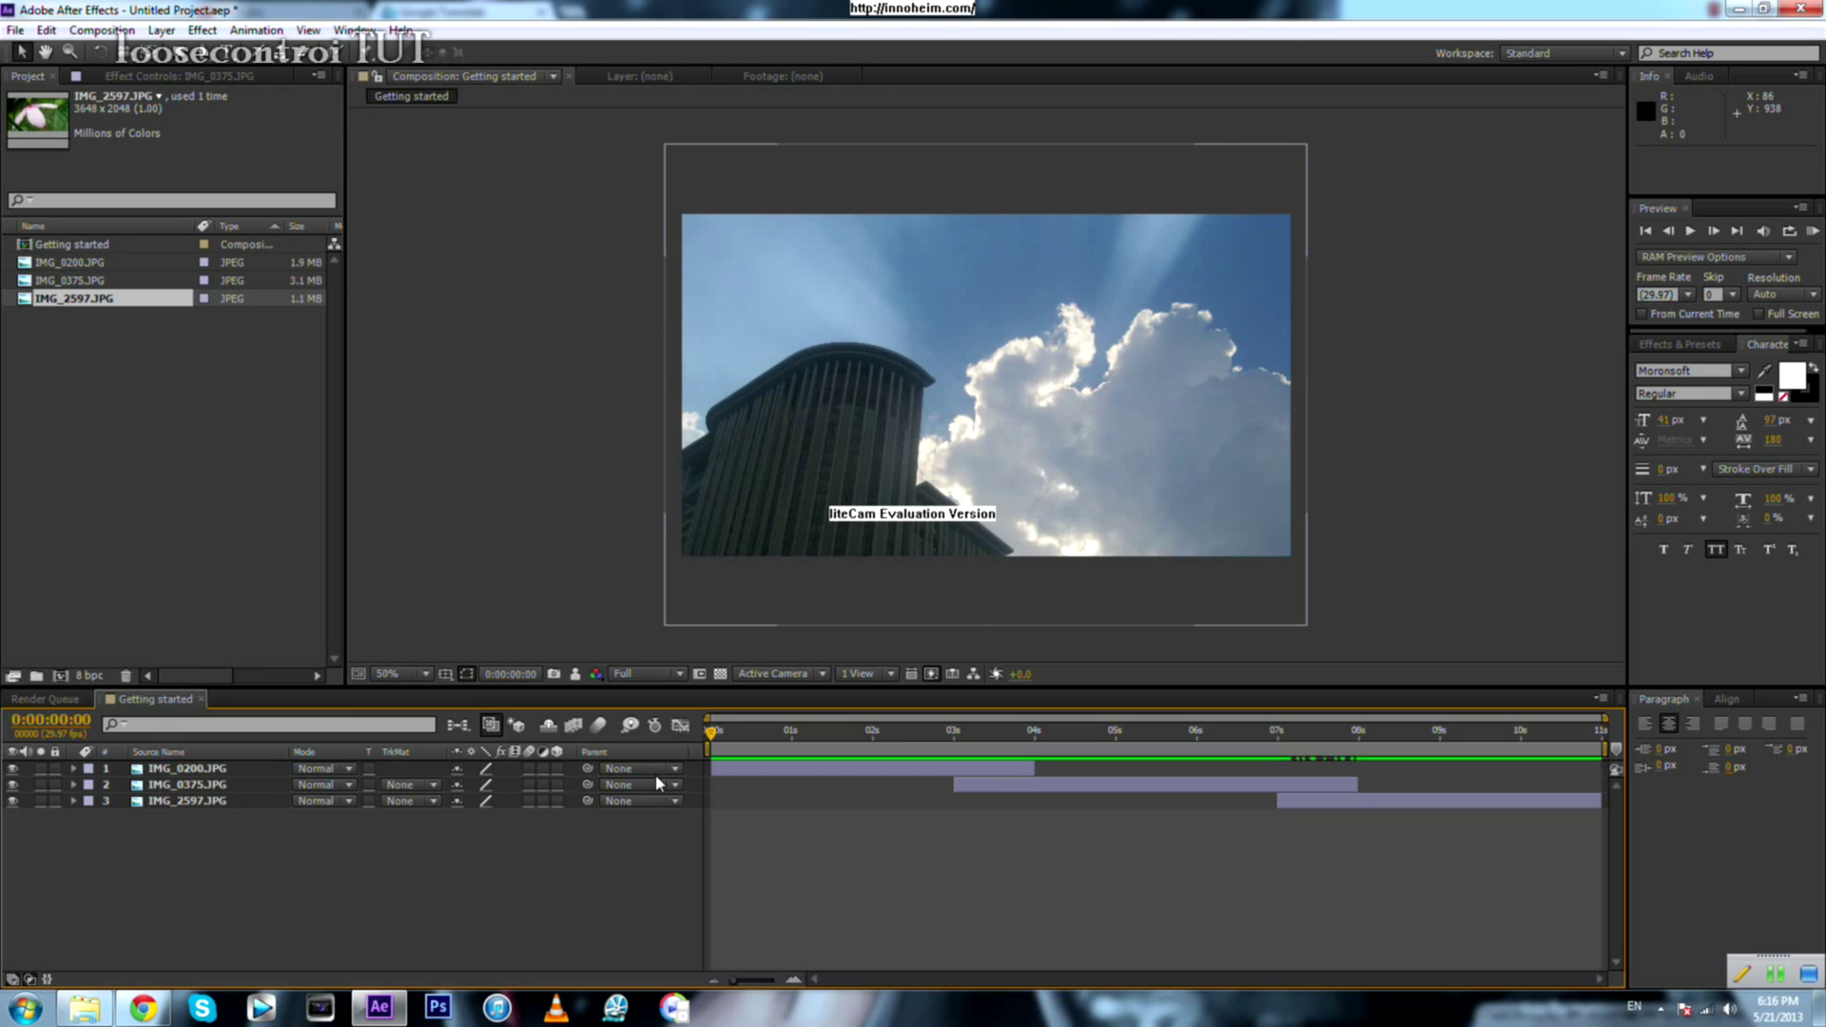
Step: Select layer 1, IMG_0200.JPG, in the Getting started composition's timeline
left_click(771, 772)
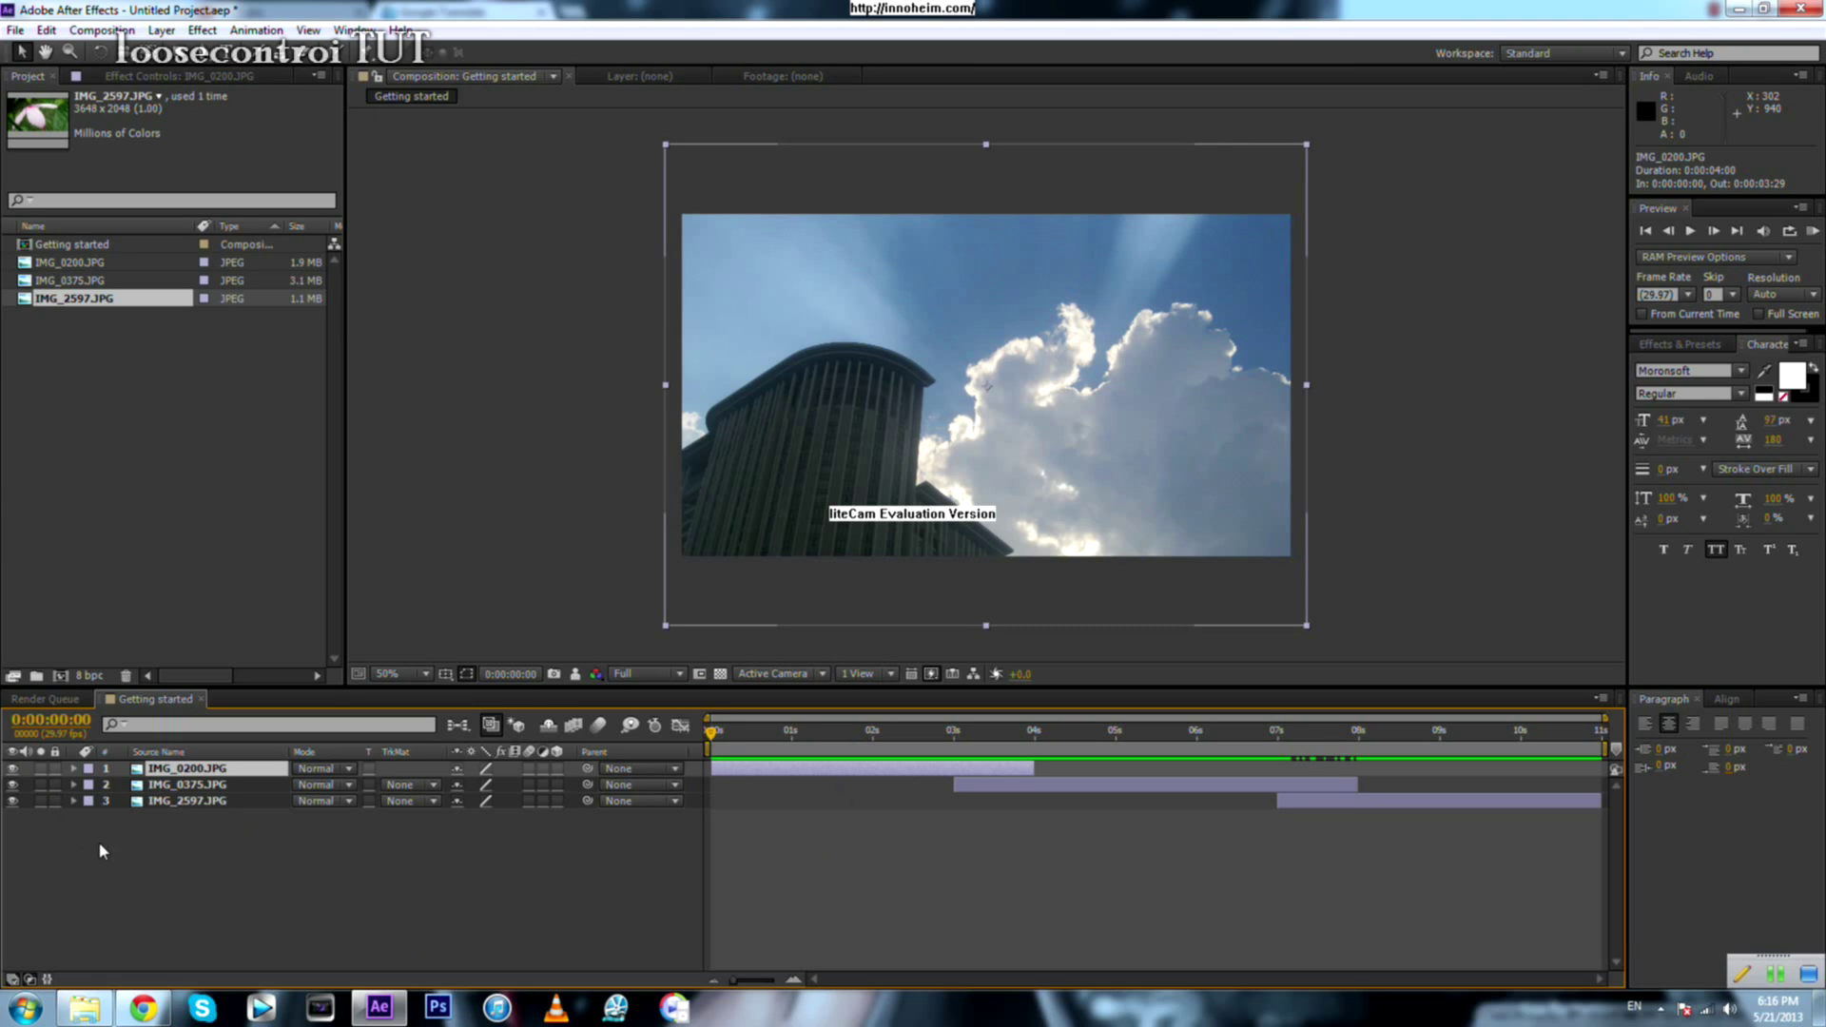
Step: Reveal IMG_0200.JPG's Transform properties and try a first Position change, then undo it
left_click(75, 769)
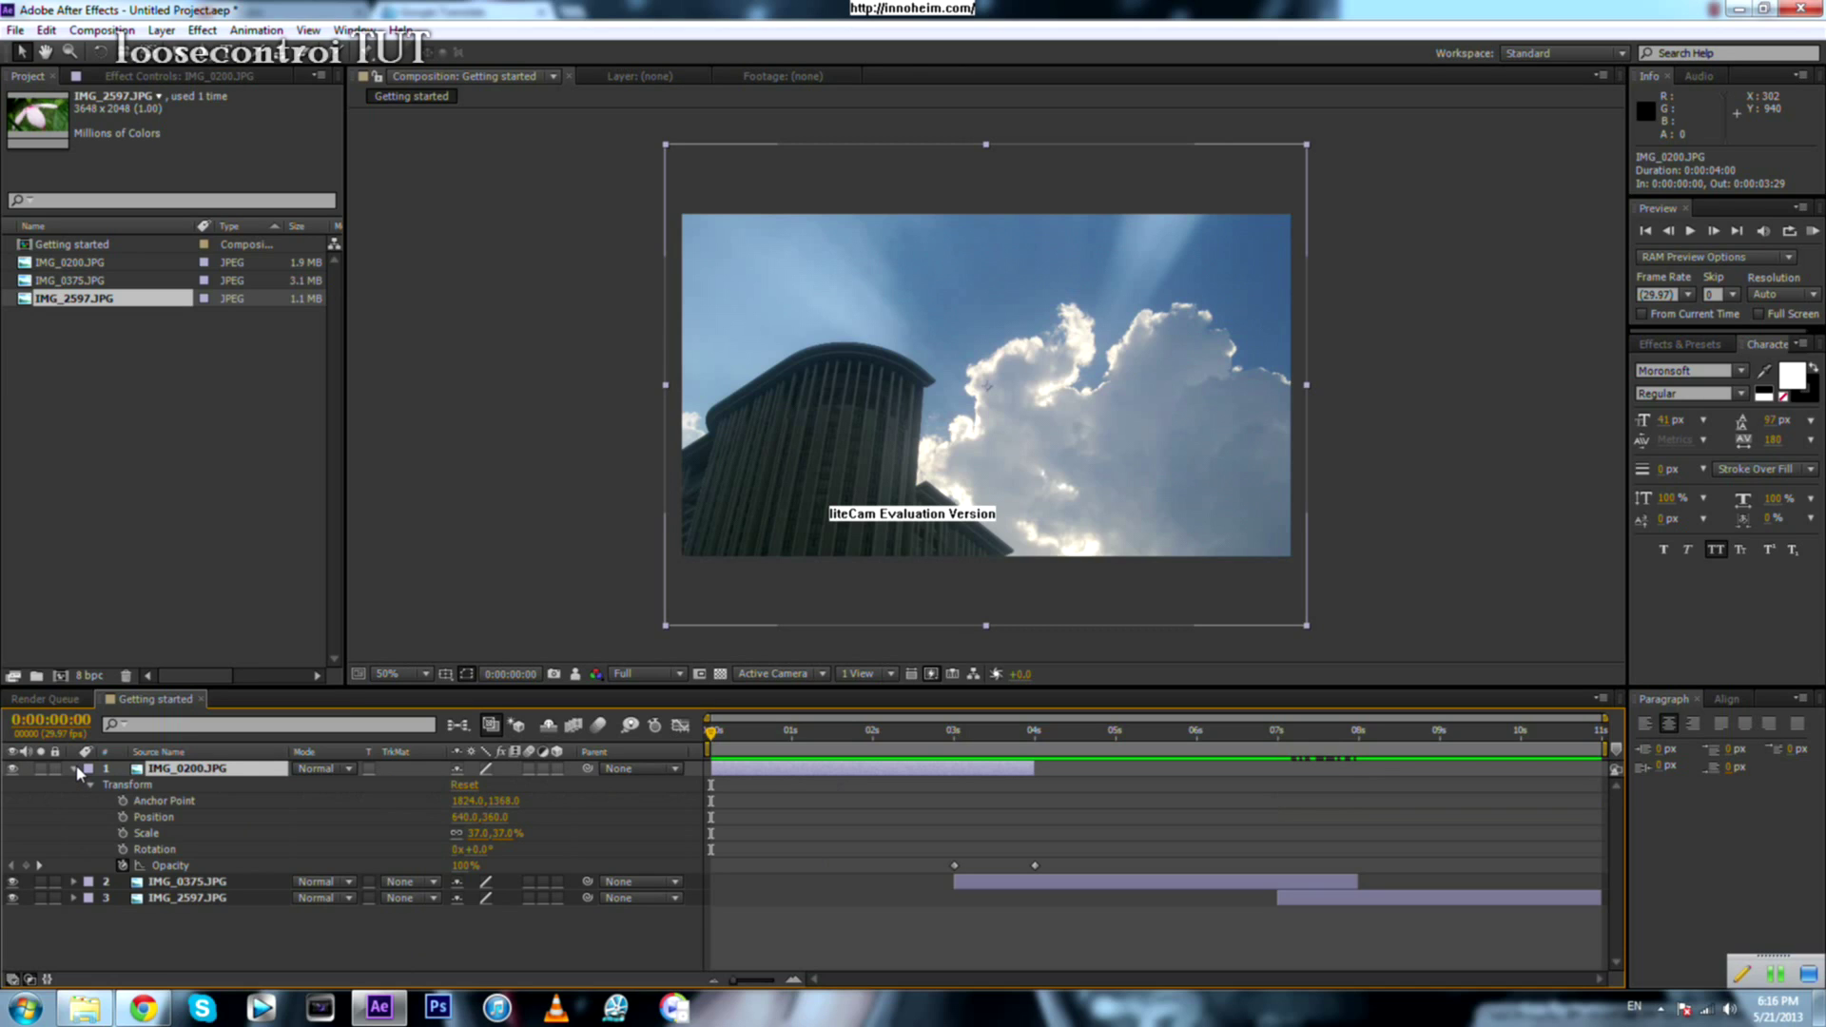
left_click(75, 770)
left_click(75, 769)
left_click(152, 820)
left_click_drag(513, 818, 673, 813)
key("ctrl+z")
key("ctrl+z")
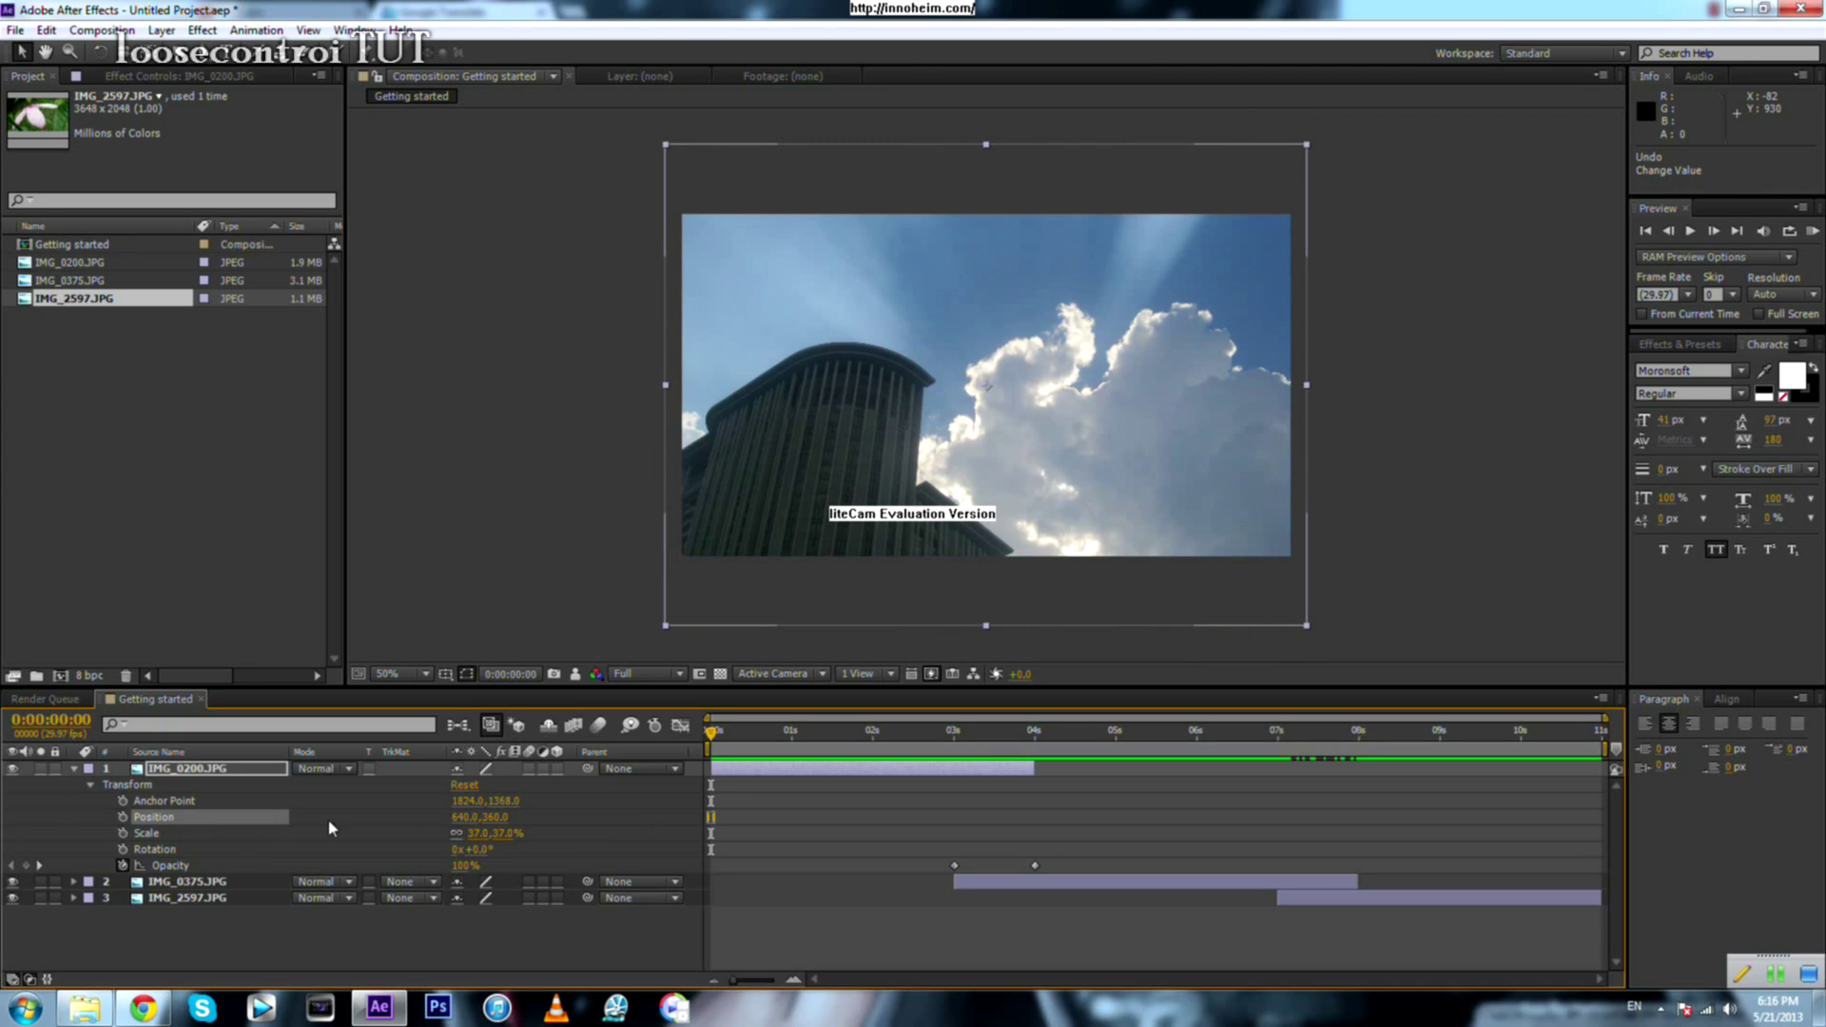
Step: Adjust the Position Y value until Position reads 640.0, 221.0
left_click(466, 817)
left_click(501, 817)
key("Return")
left_click_drag(466, 817, 513, 830)
key("ctrl+z")
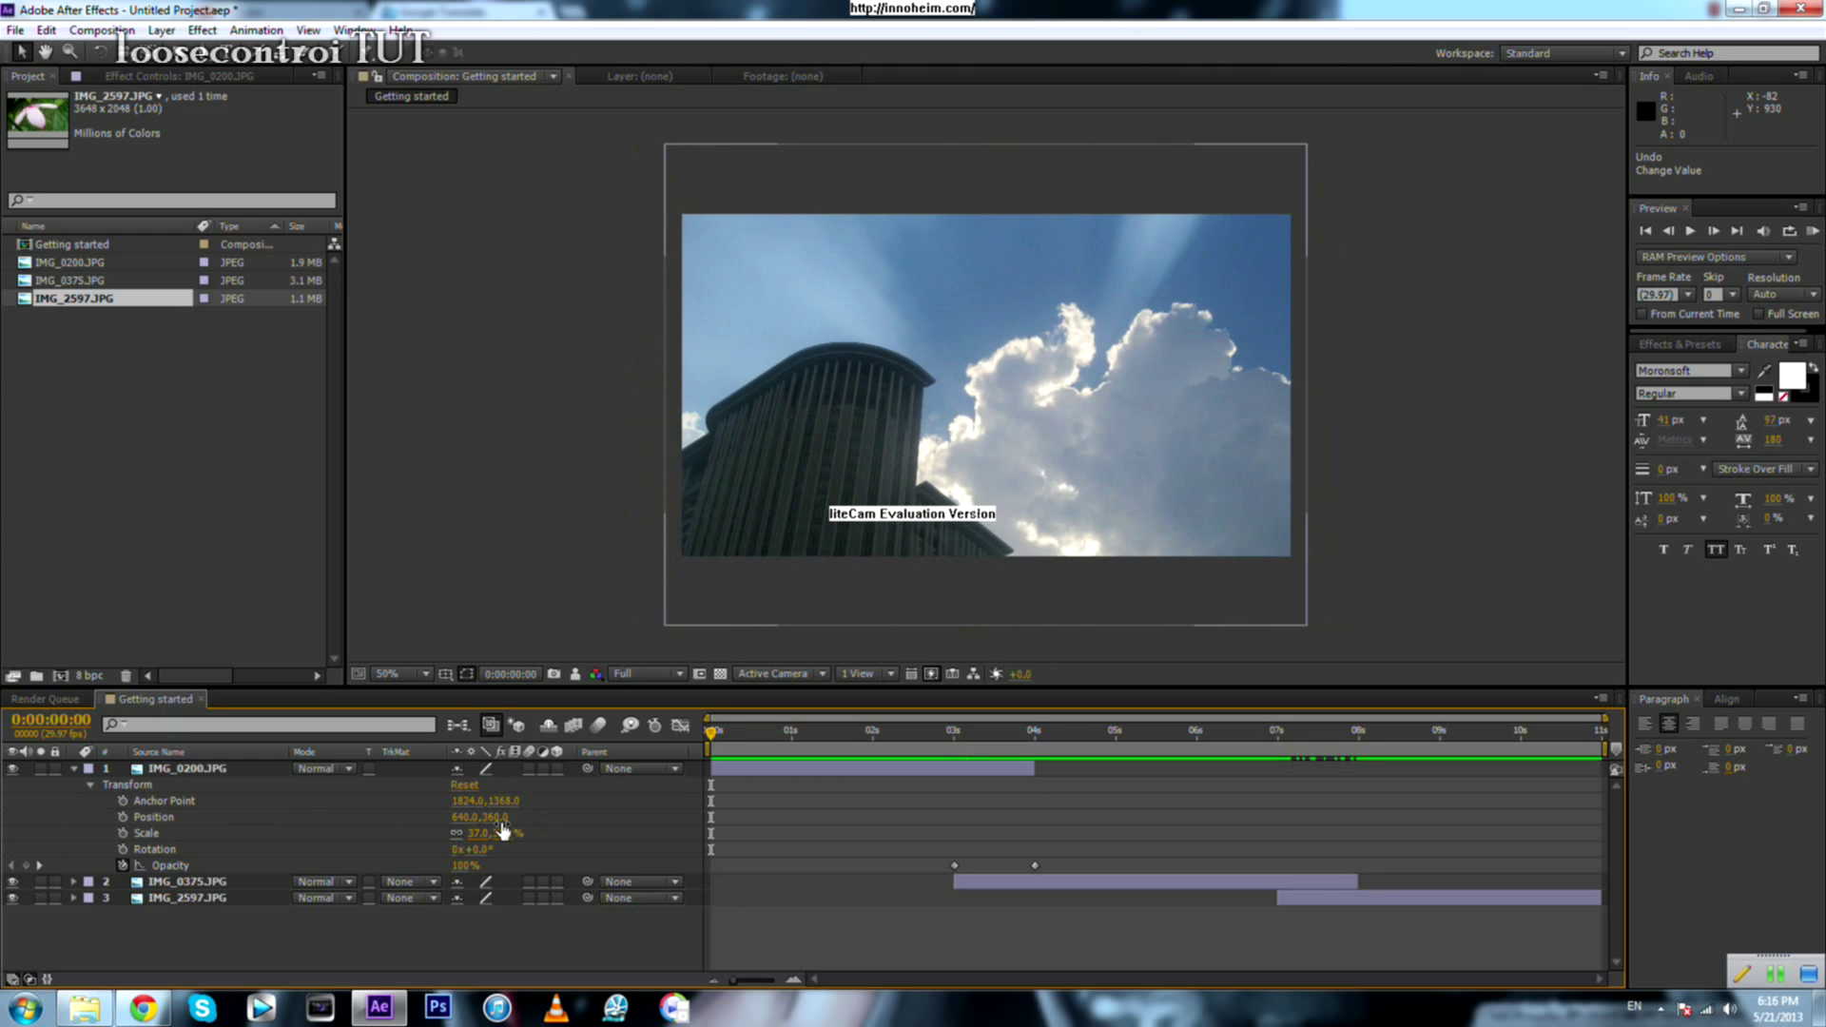
left_click_drag(504, 824, 549, 820)
key("ctrl+z")
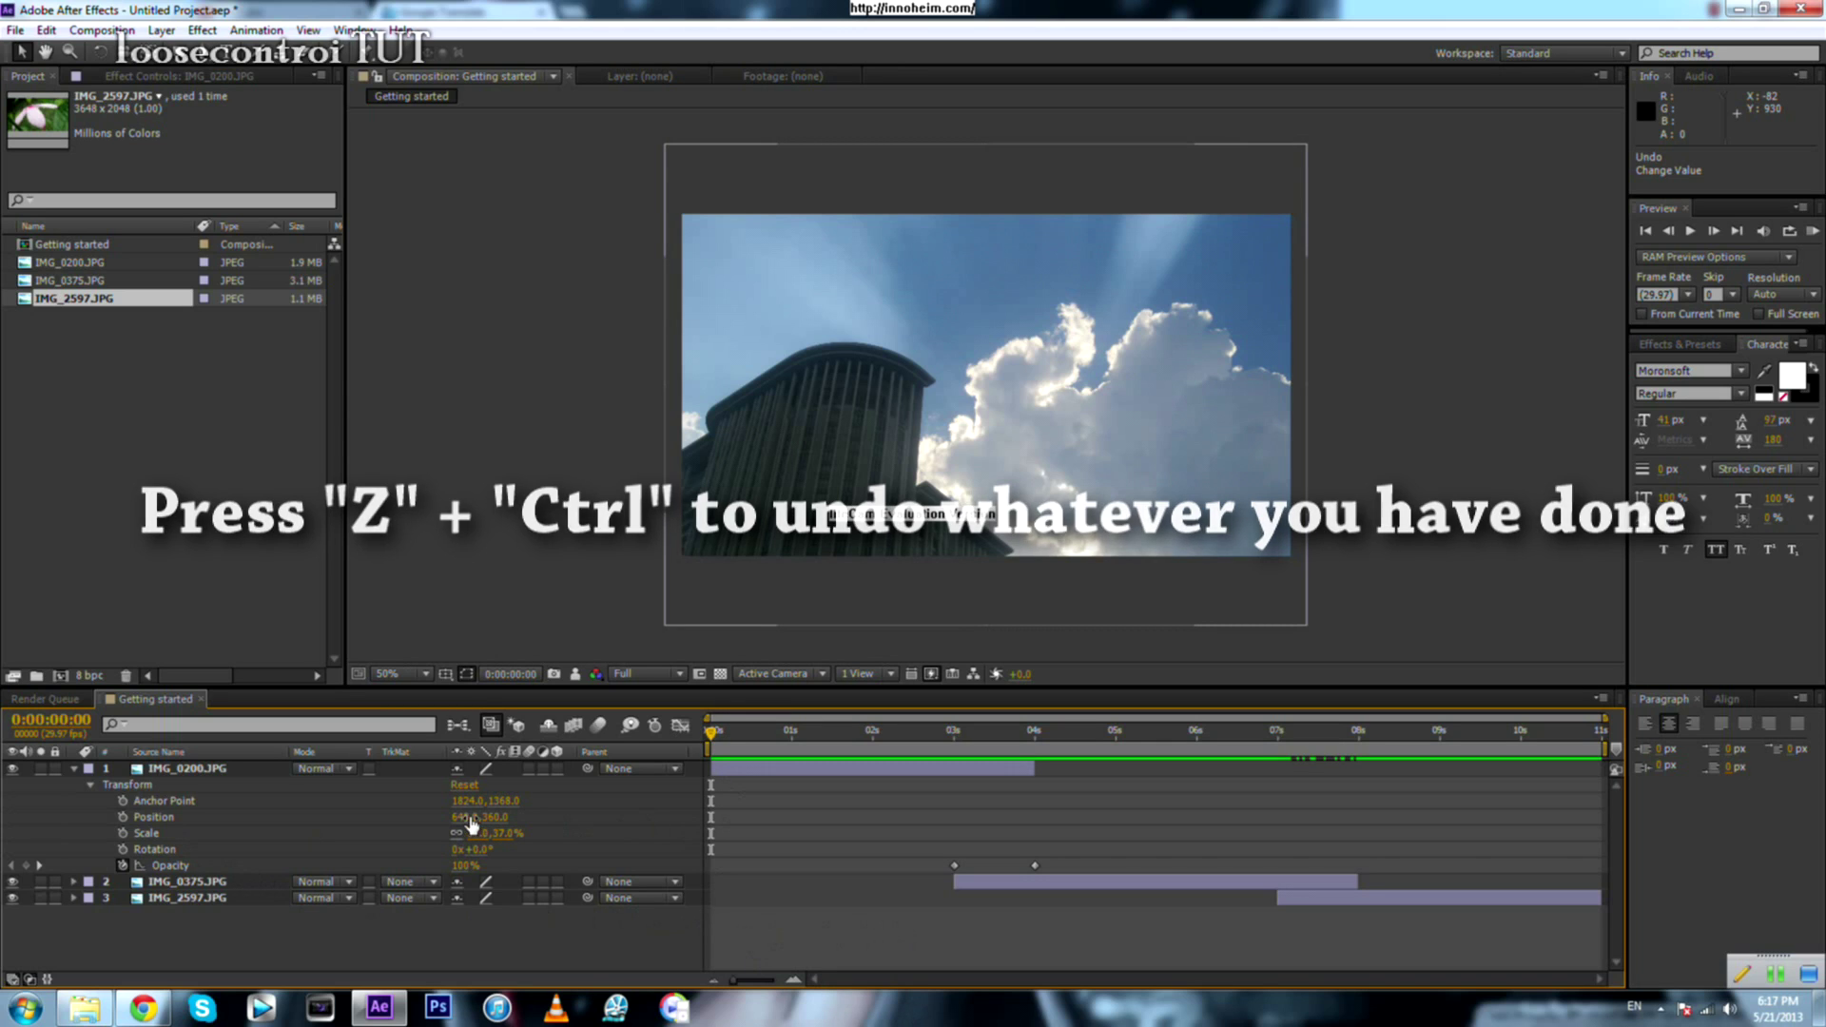
left_click_drag(500, 822, 373, 810)
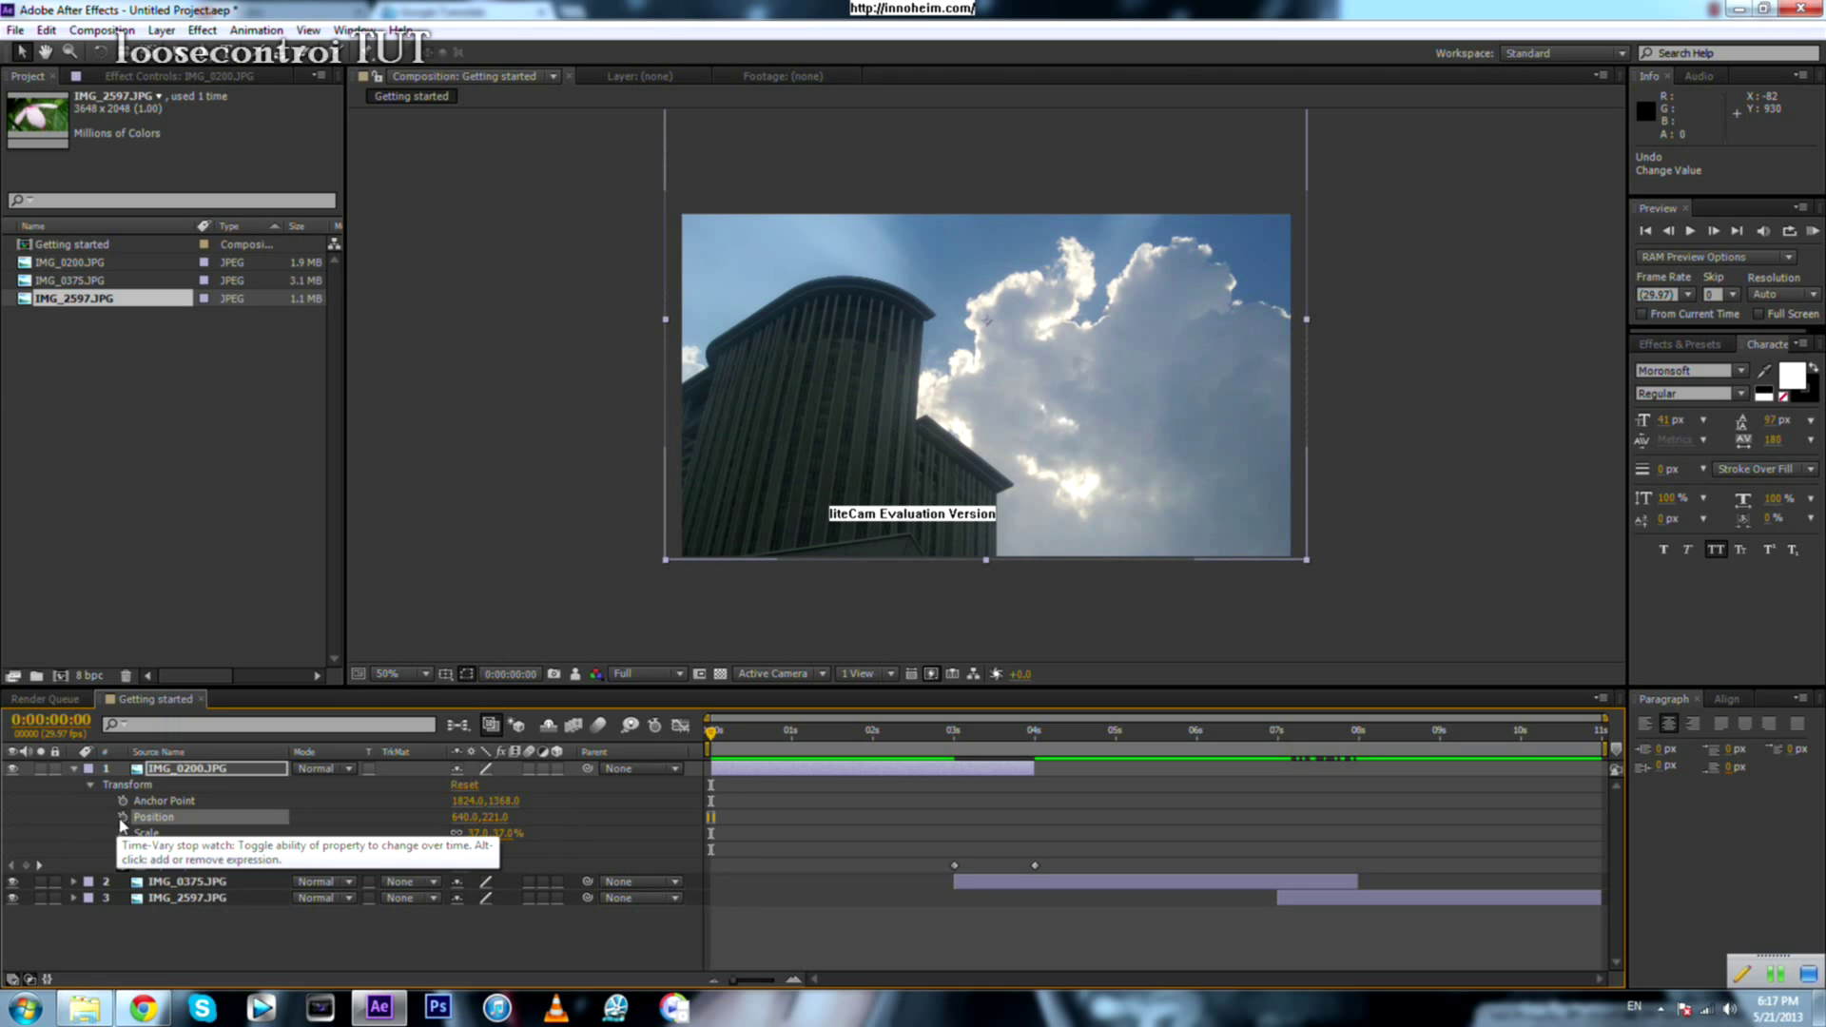
Step: Set a starting Position keyframe at Y 221 and move the time indicator to 3:29
mouse_move(718, 751)
left_mouse_down()
mouse_move(869, 751)
mouse_move(700, 758)
left_mouse_up()
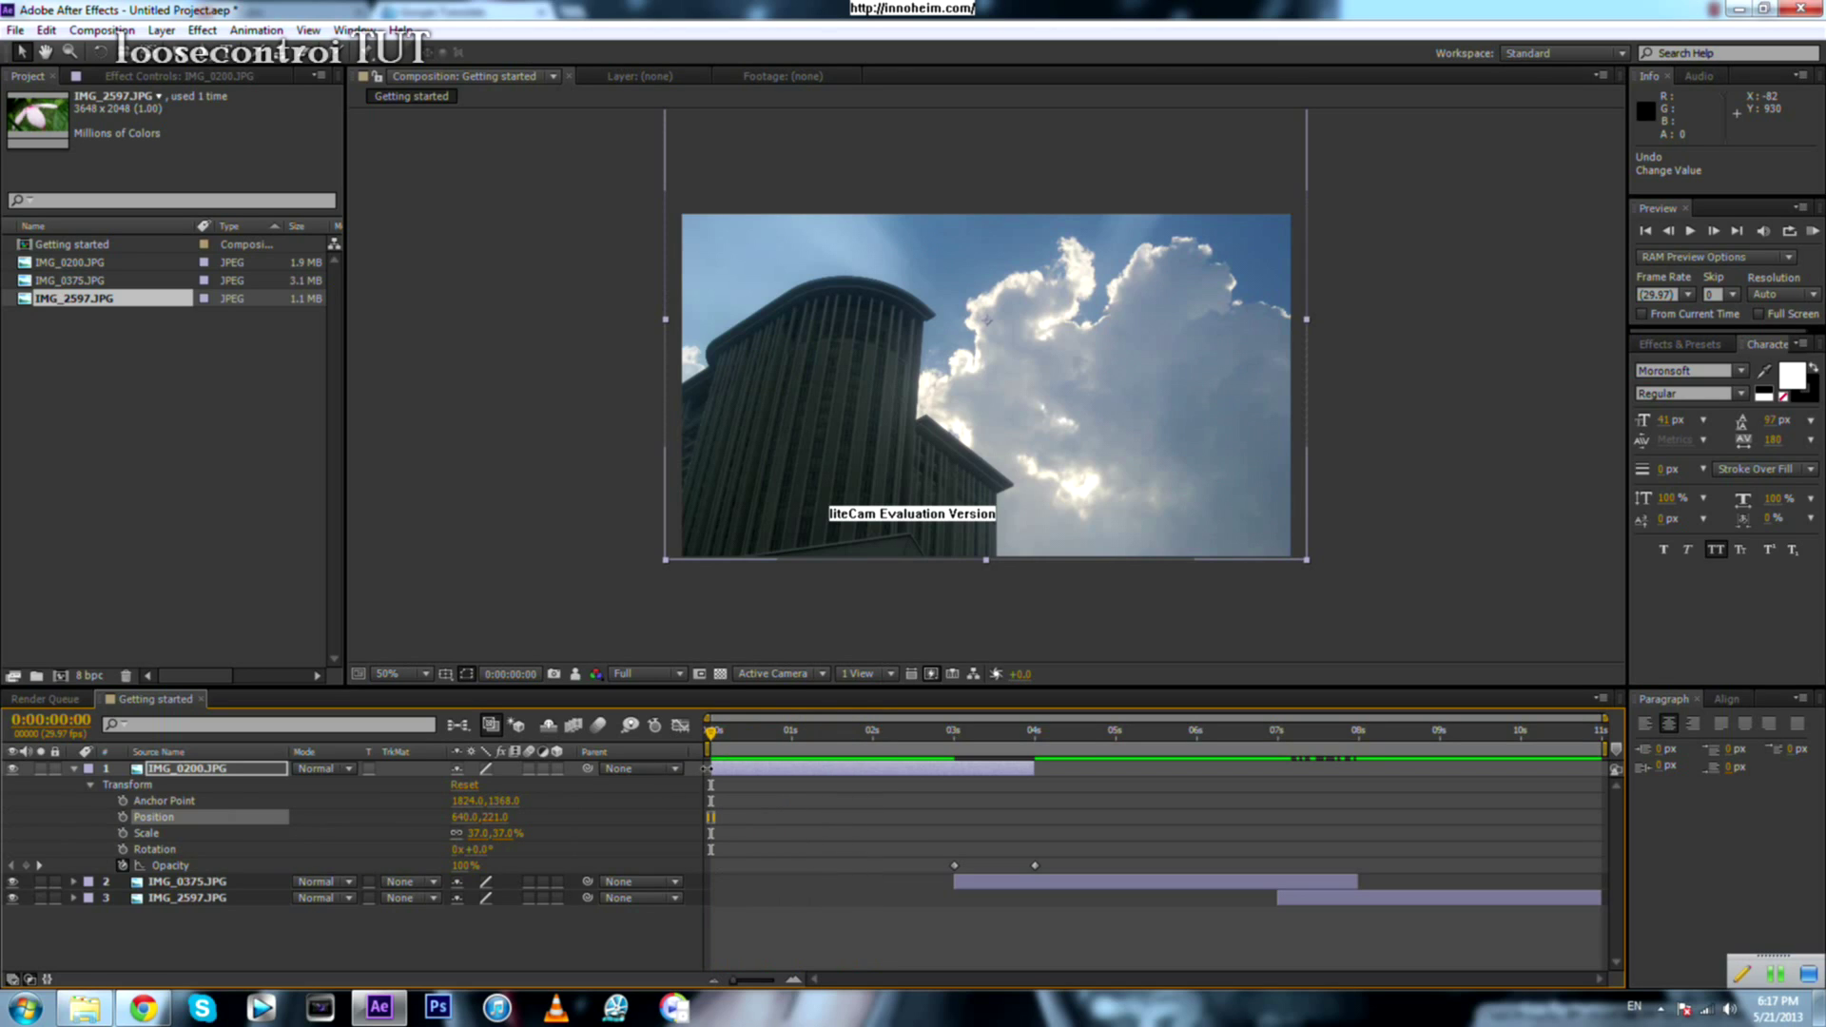
left_click(122, 817)
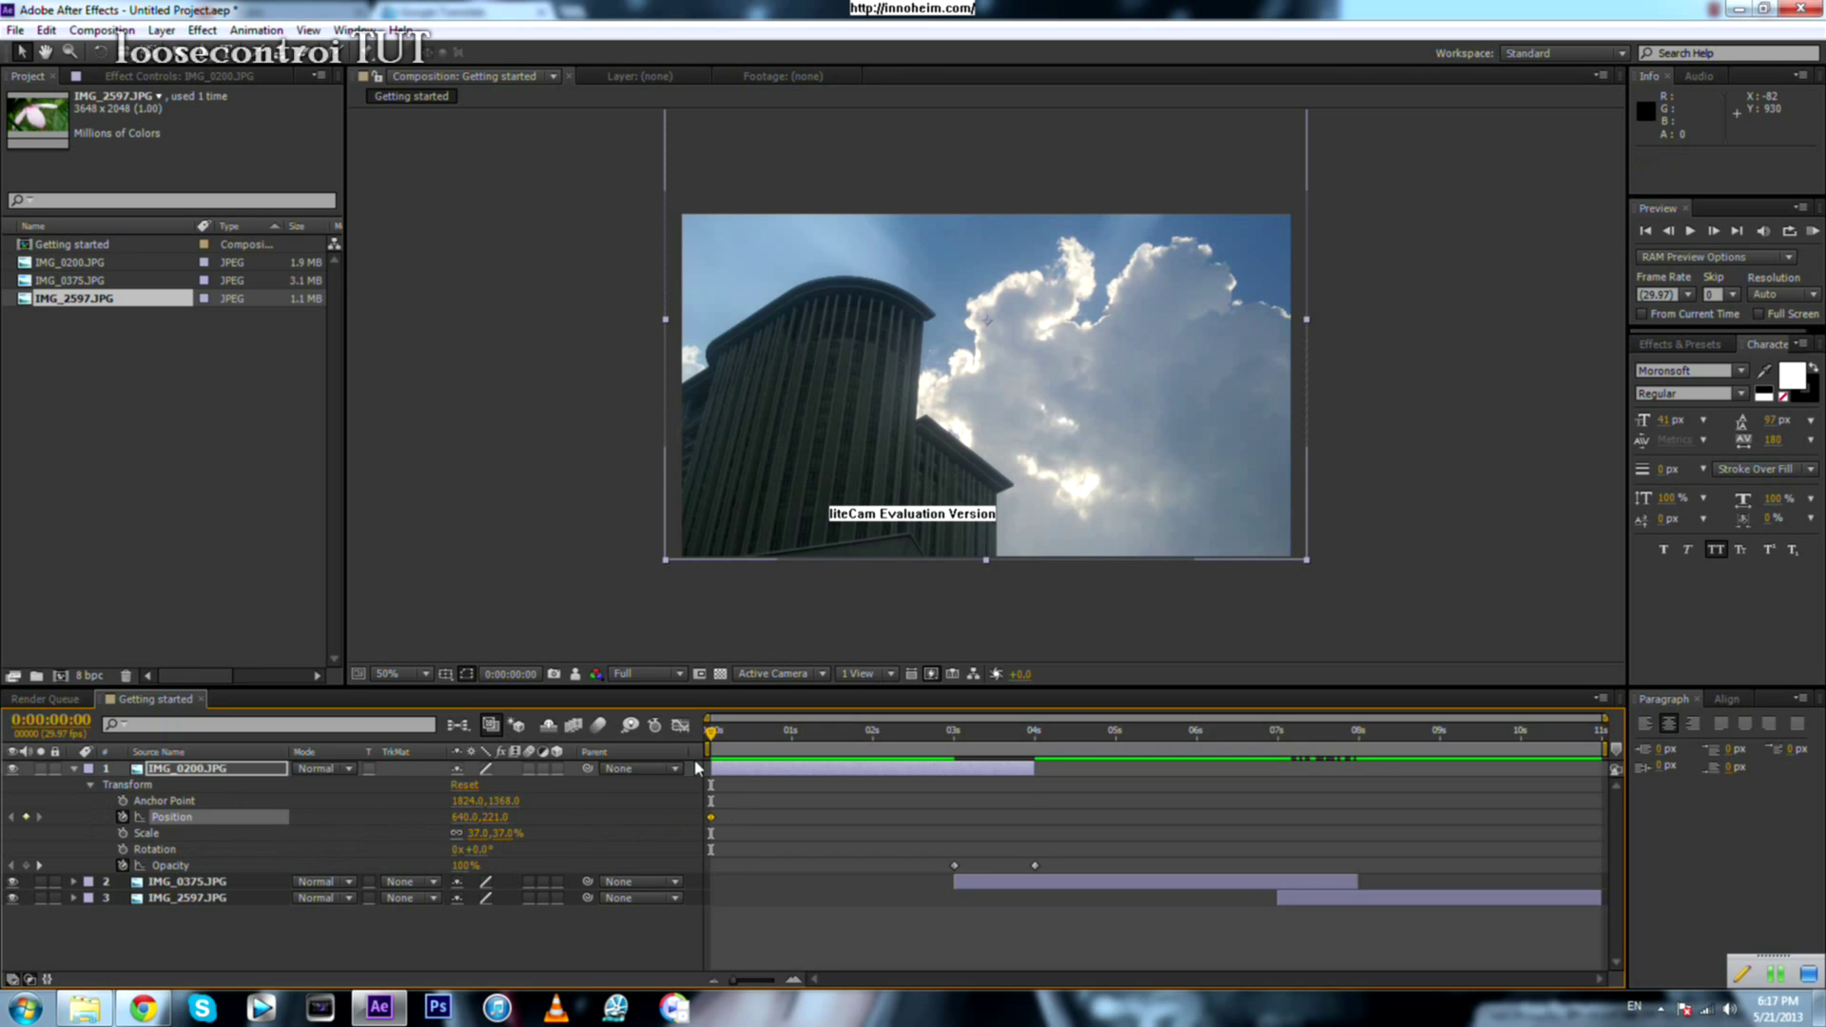
left_click_drag(715, 734, 1038, 801)
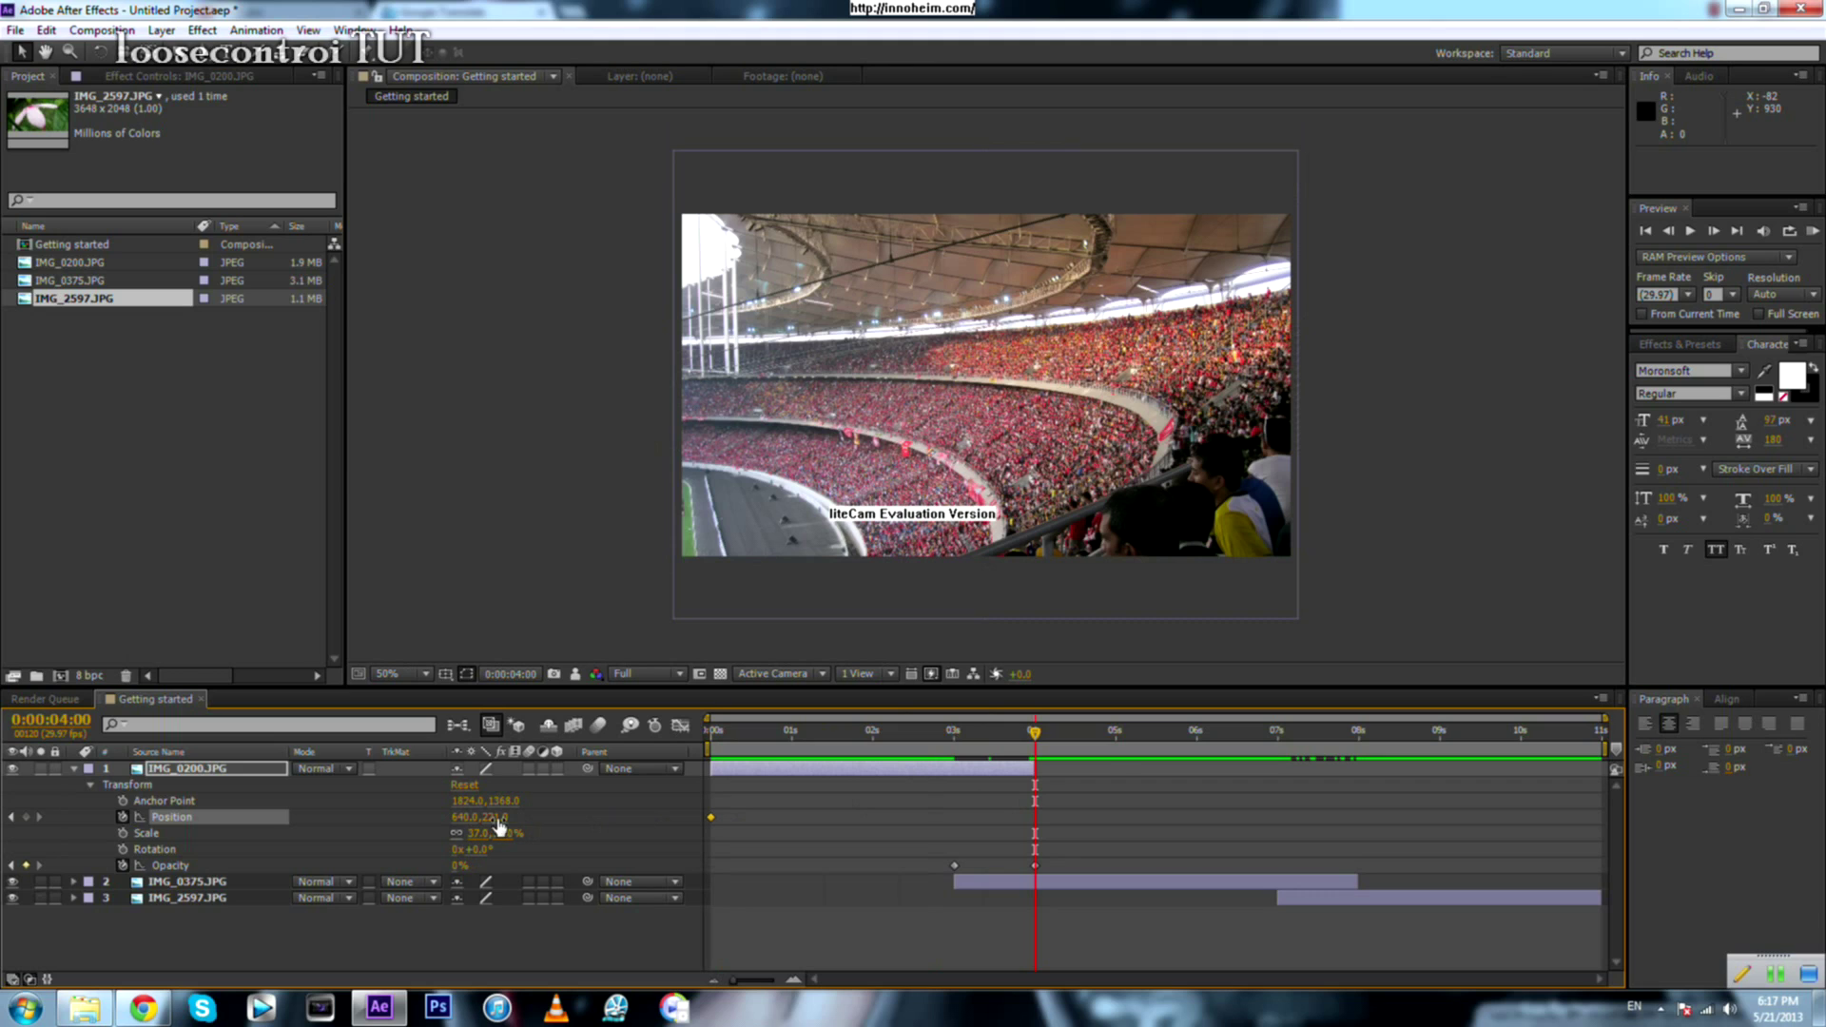
left_click_drag(1035, 744, 1036, 746)
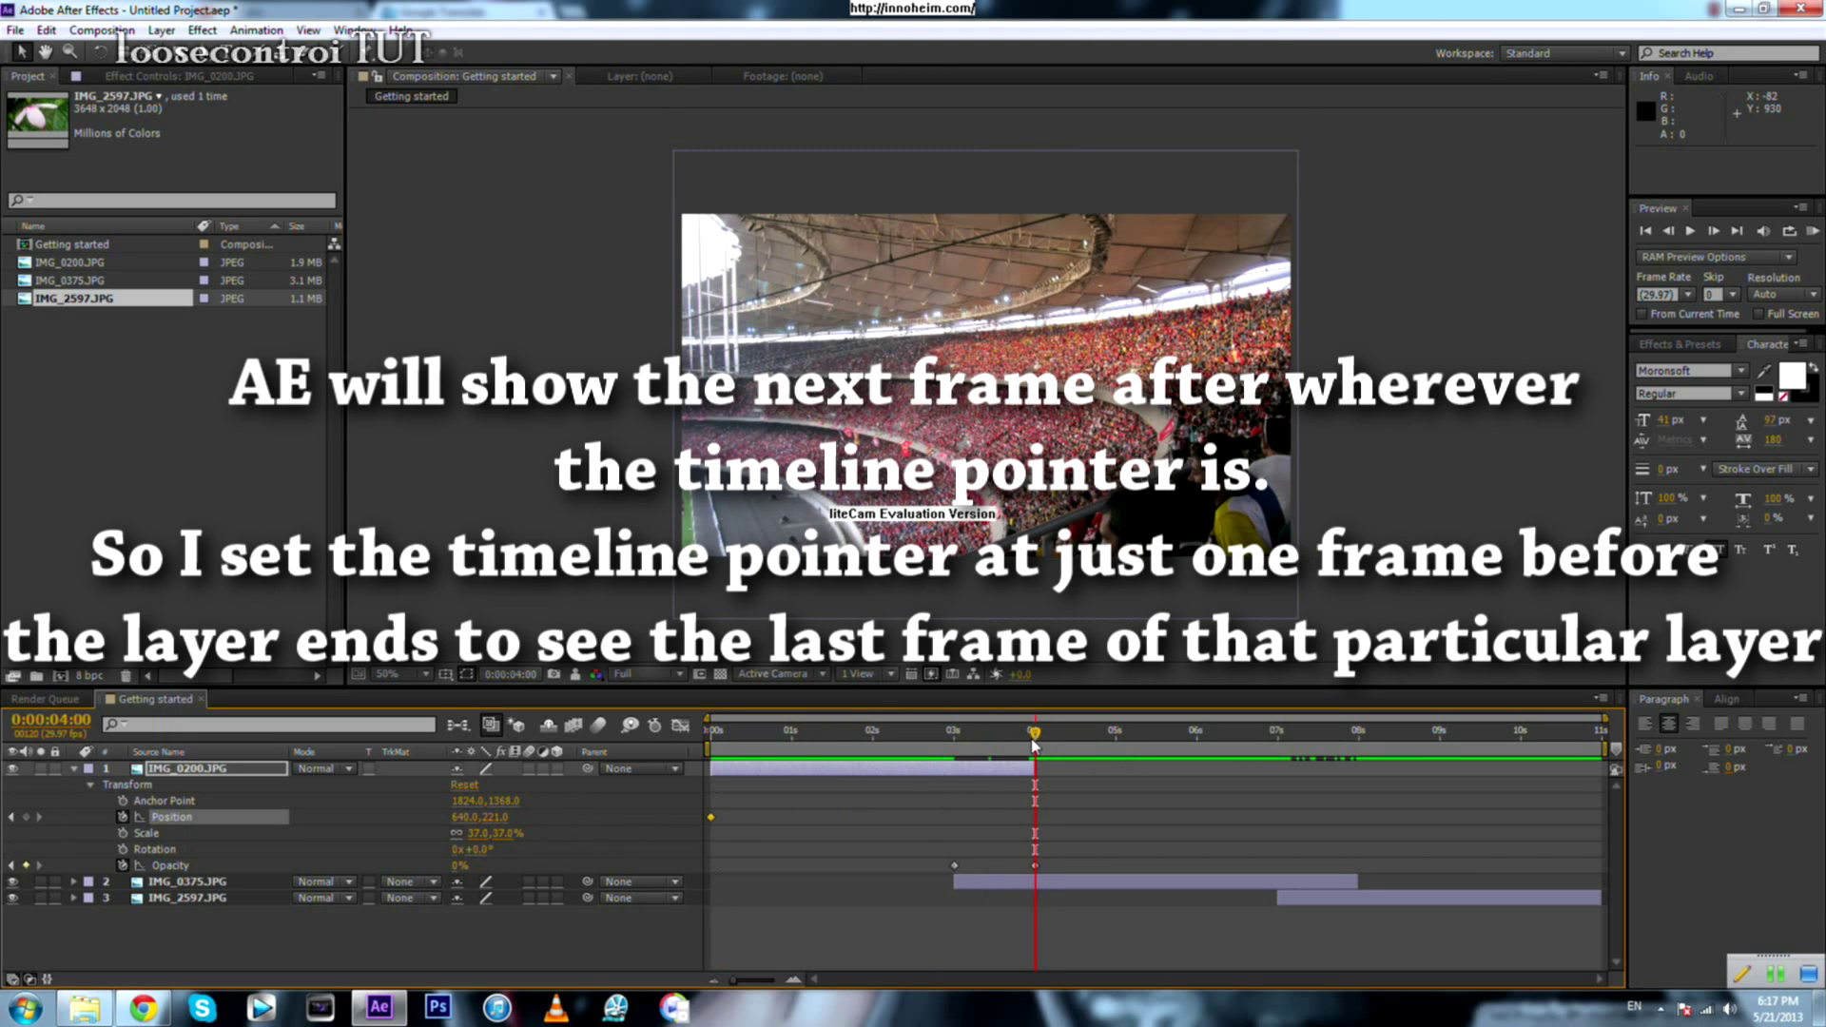
key("Page_Up")
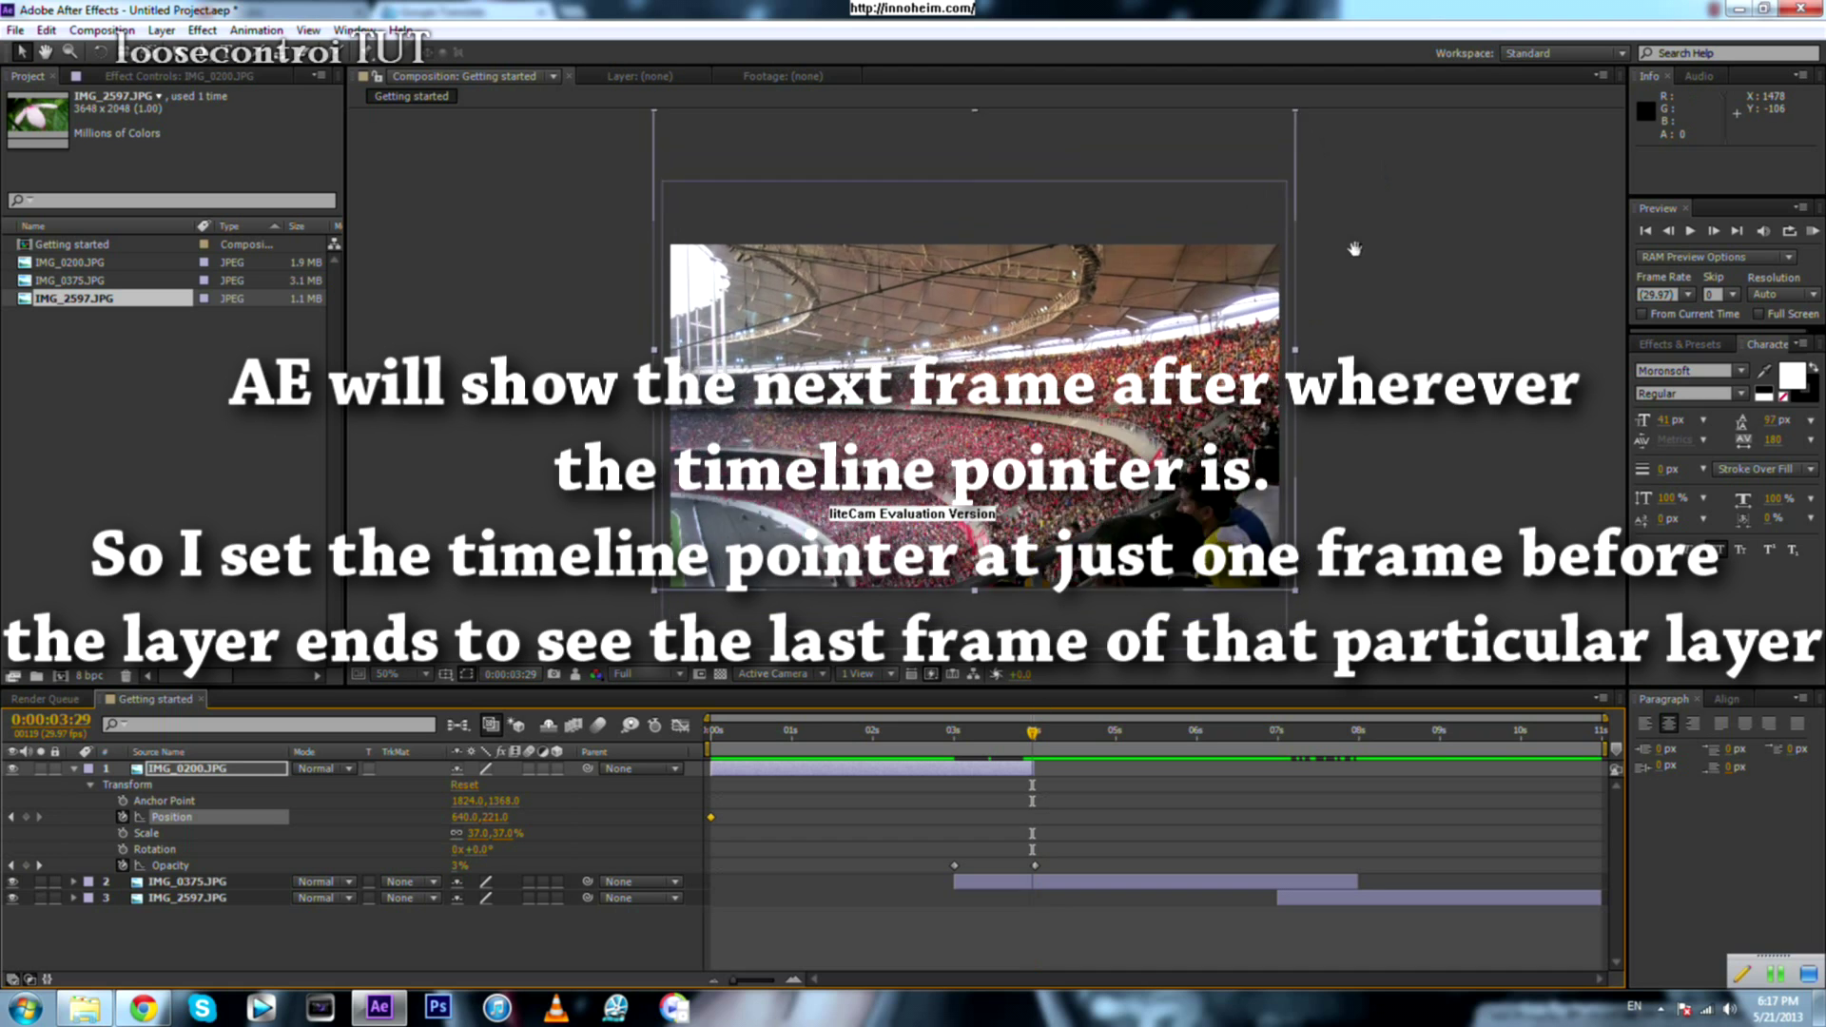
Step: Add a Position keyframe at 3:29 with Y 484 and play a RAM preview
left_click_drag(1354, 249, 1361, 295)
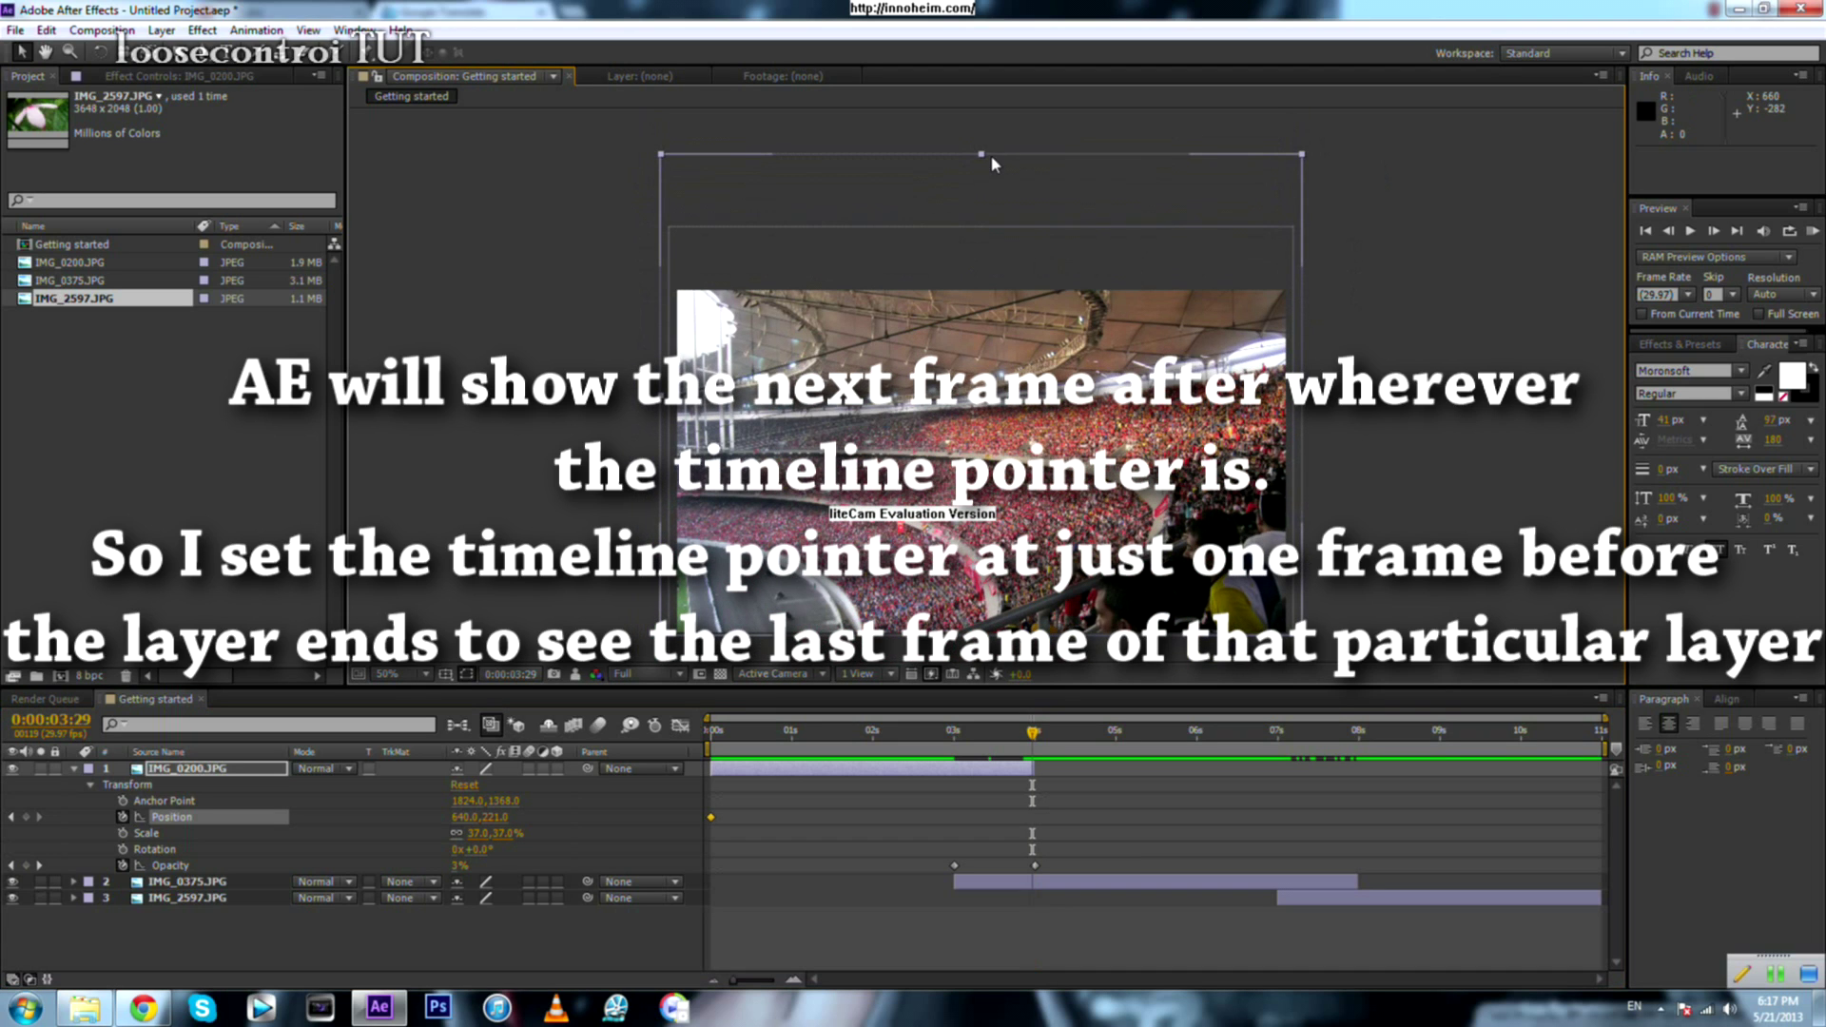
left_click(147, 783)
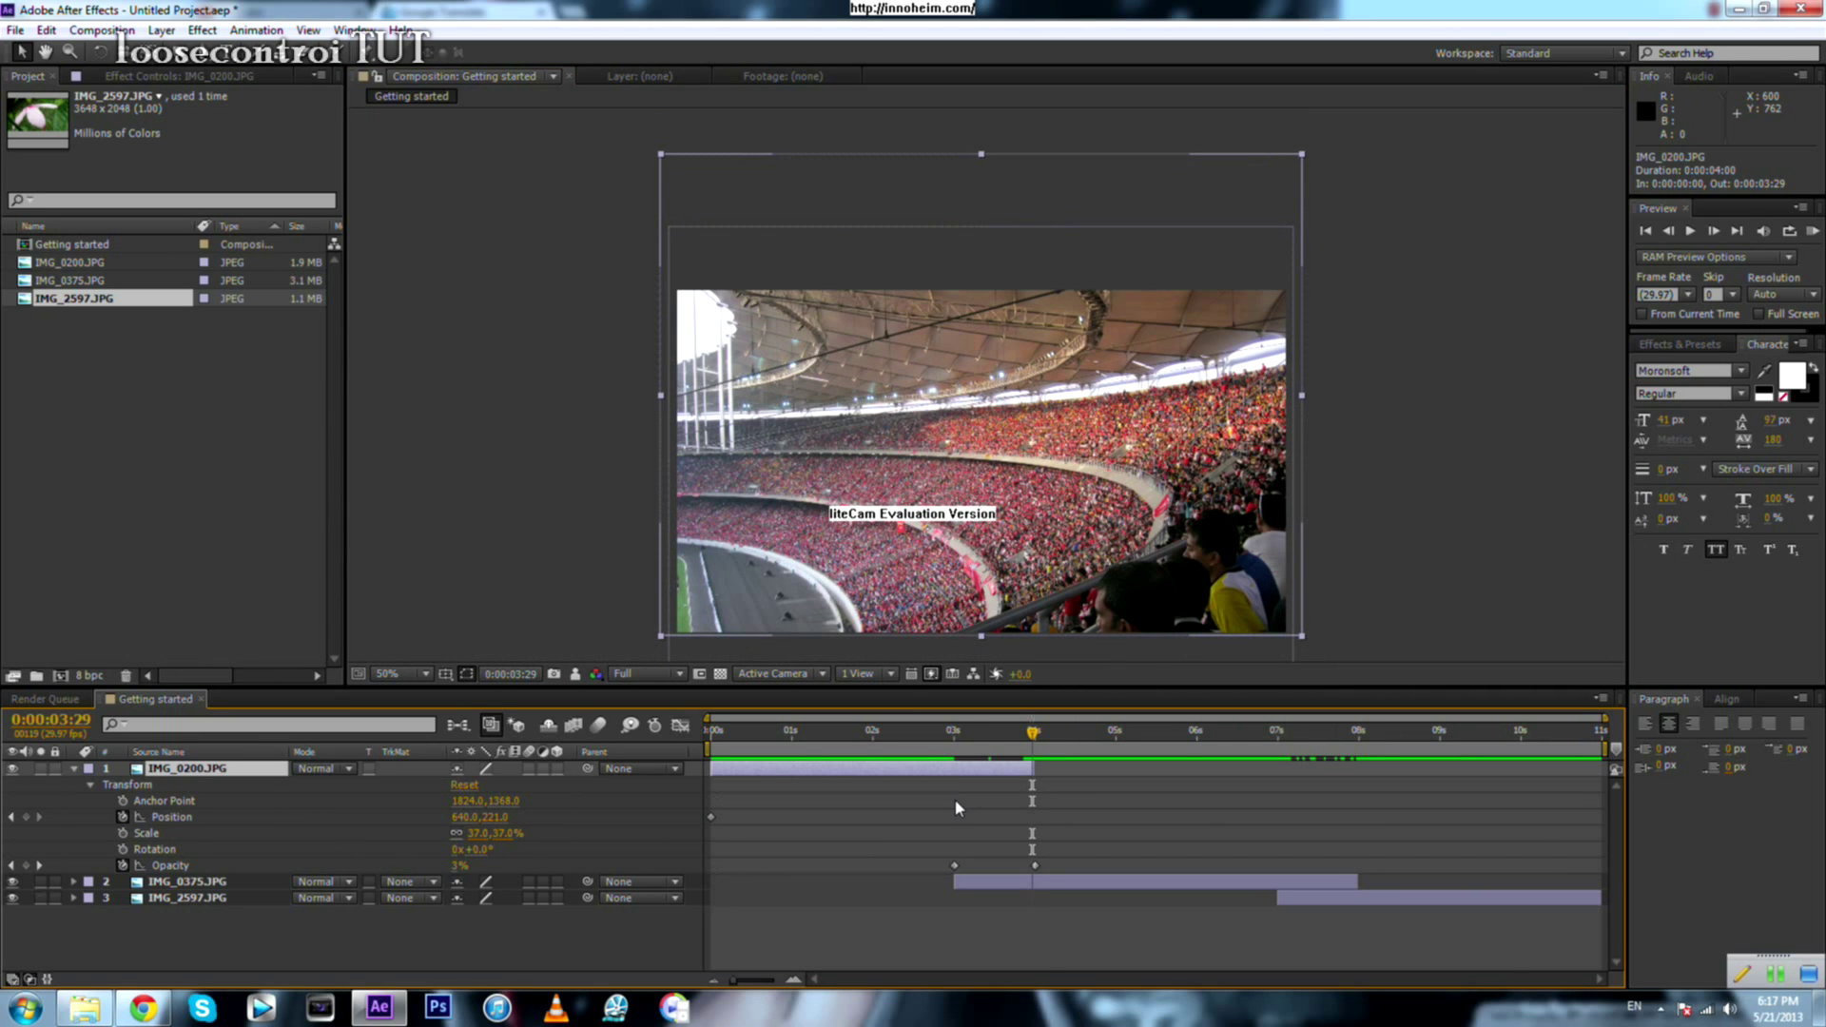
left_click_drag(1361, 504, 1359, 371)
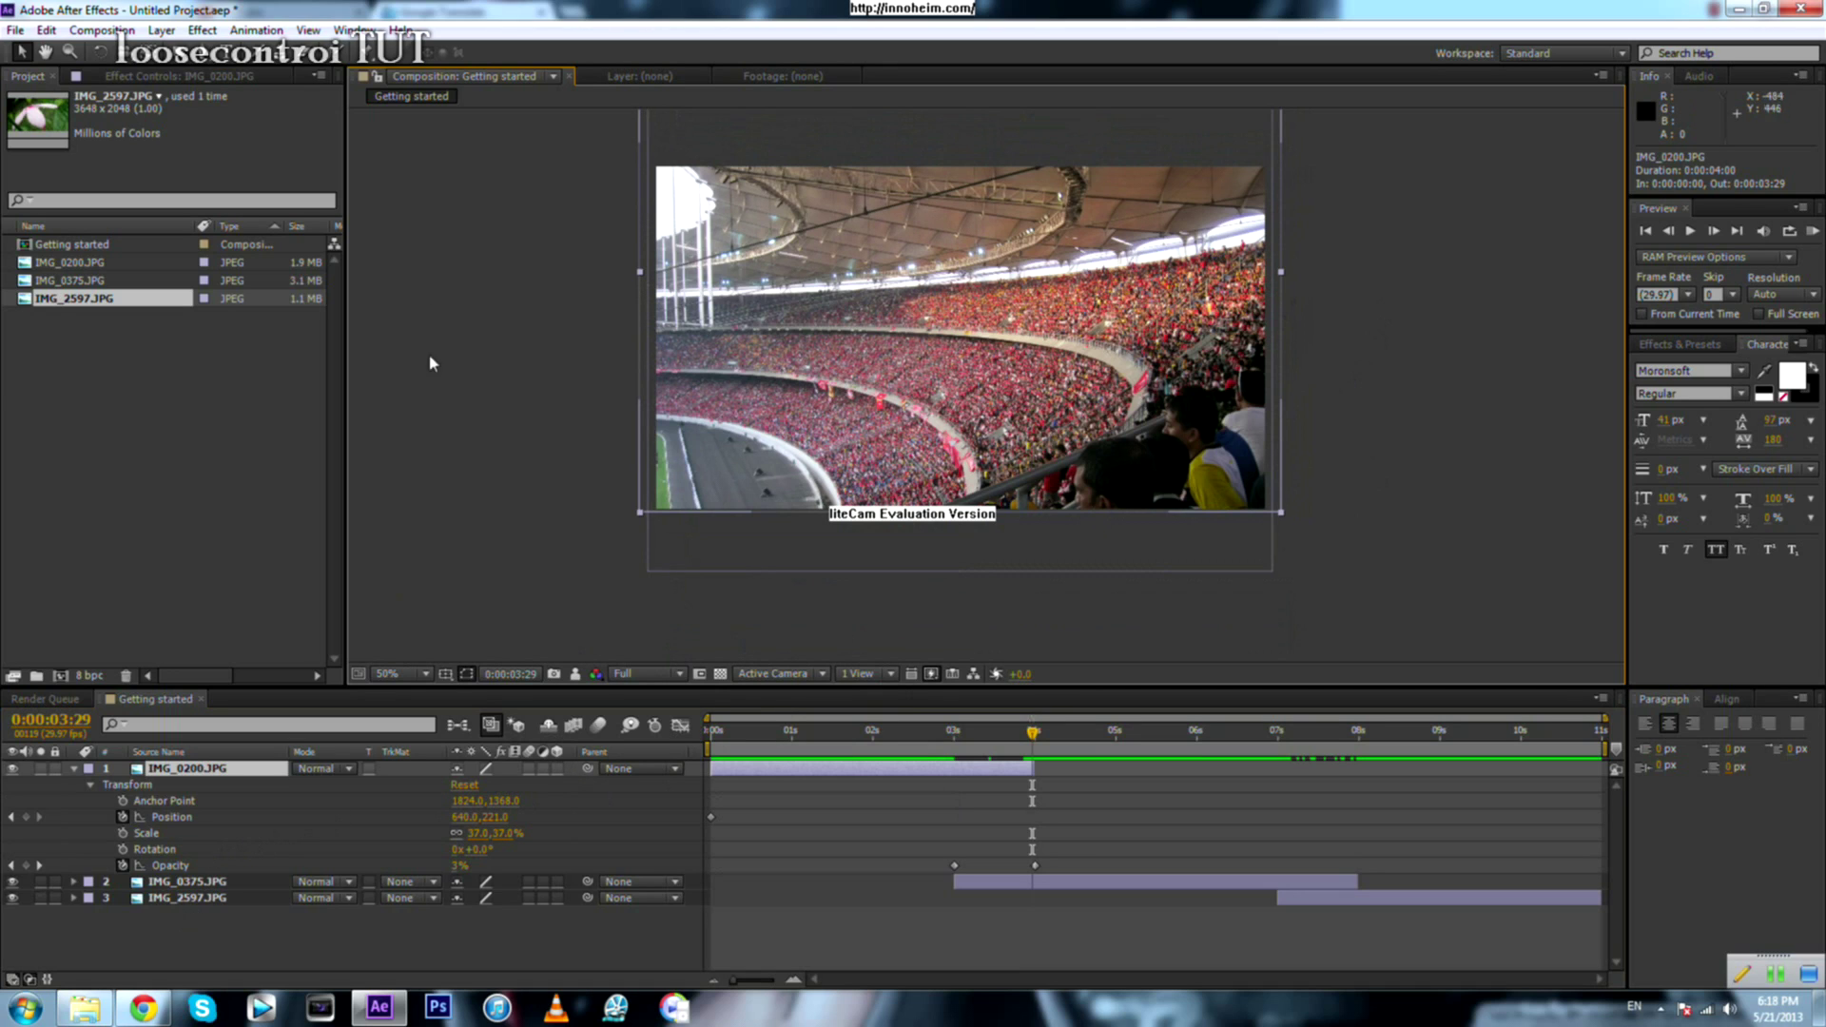
scroll(951, 276, "up", 3)
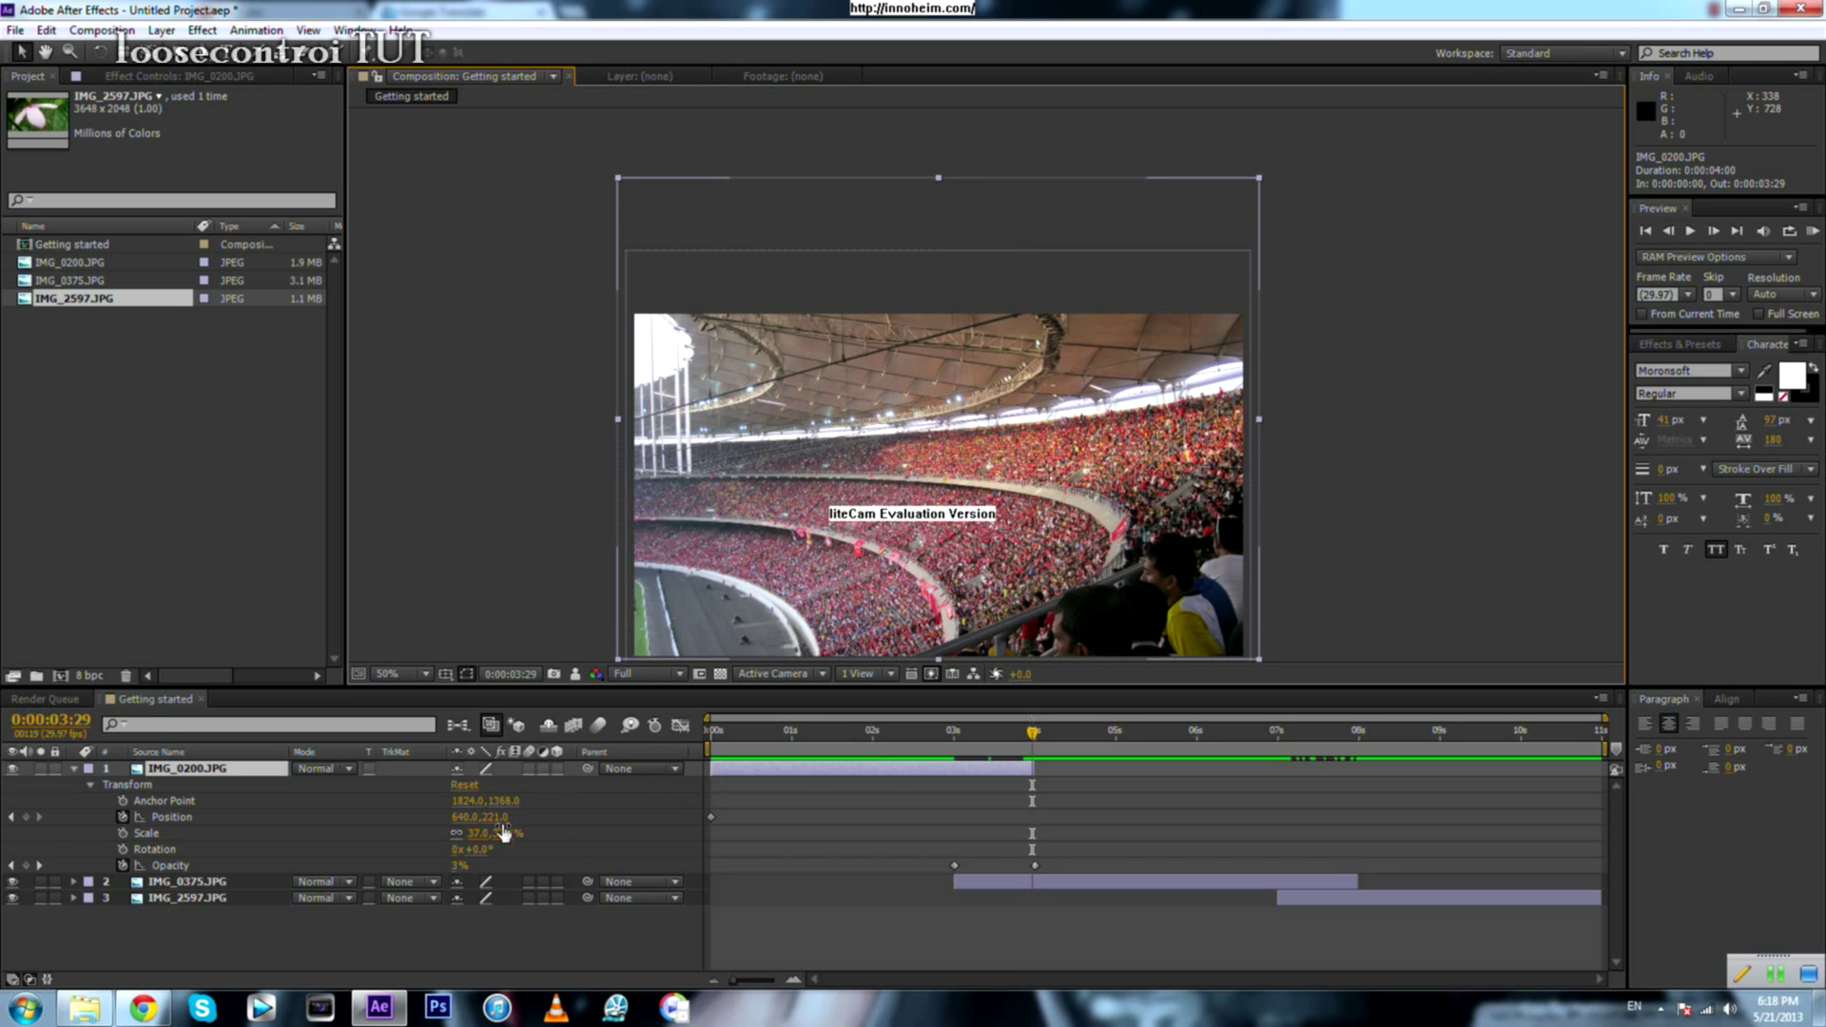
left_click_drag(503, 820, 775, 795)
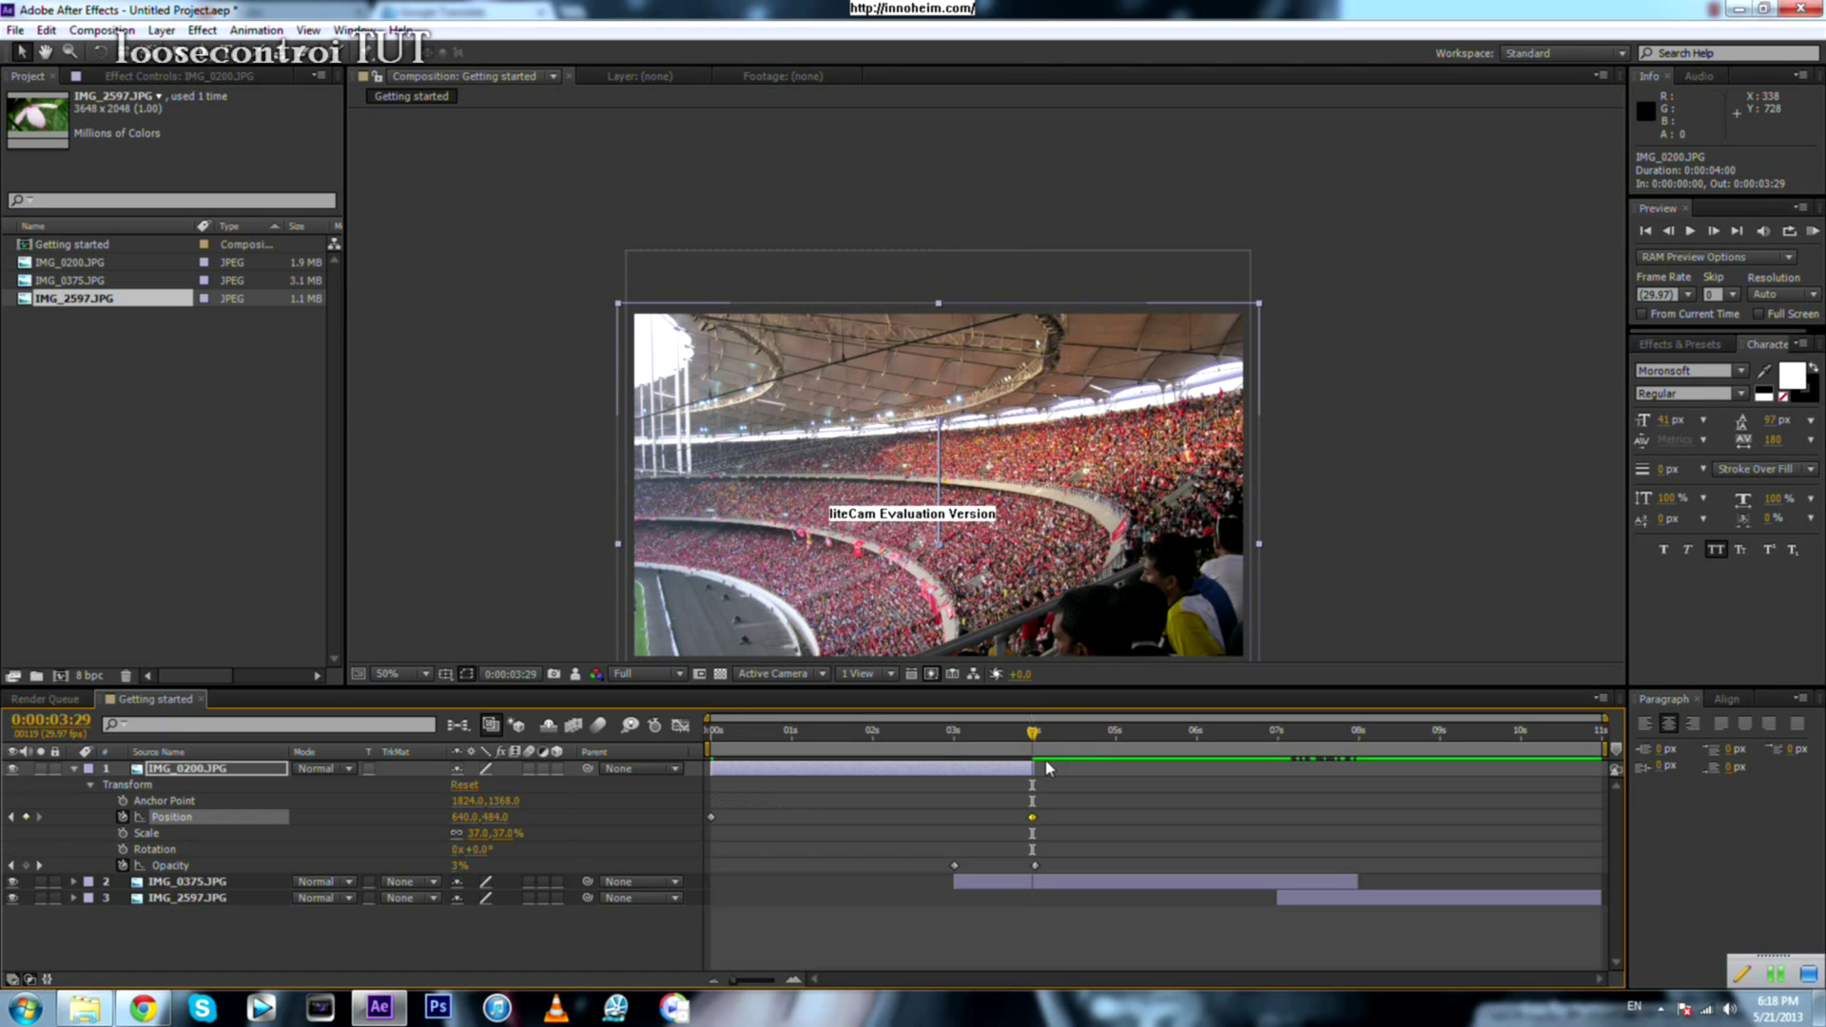
key("KP_0")
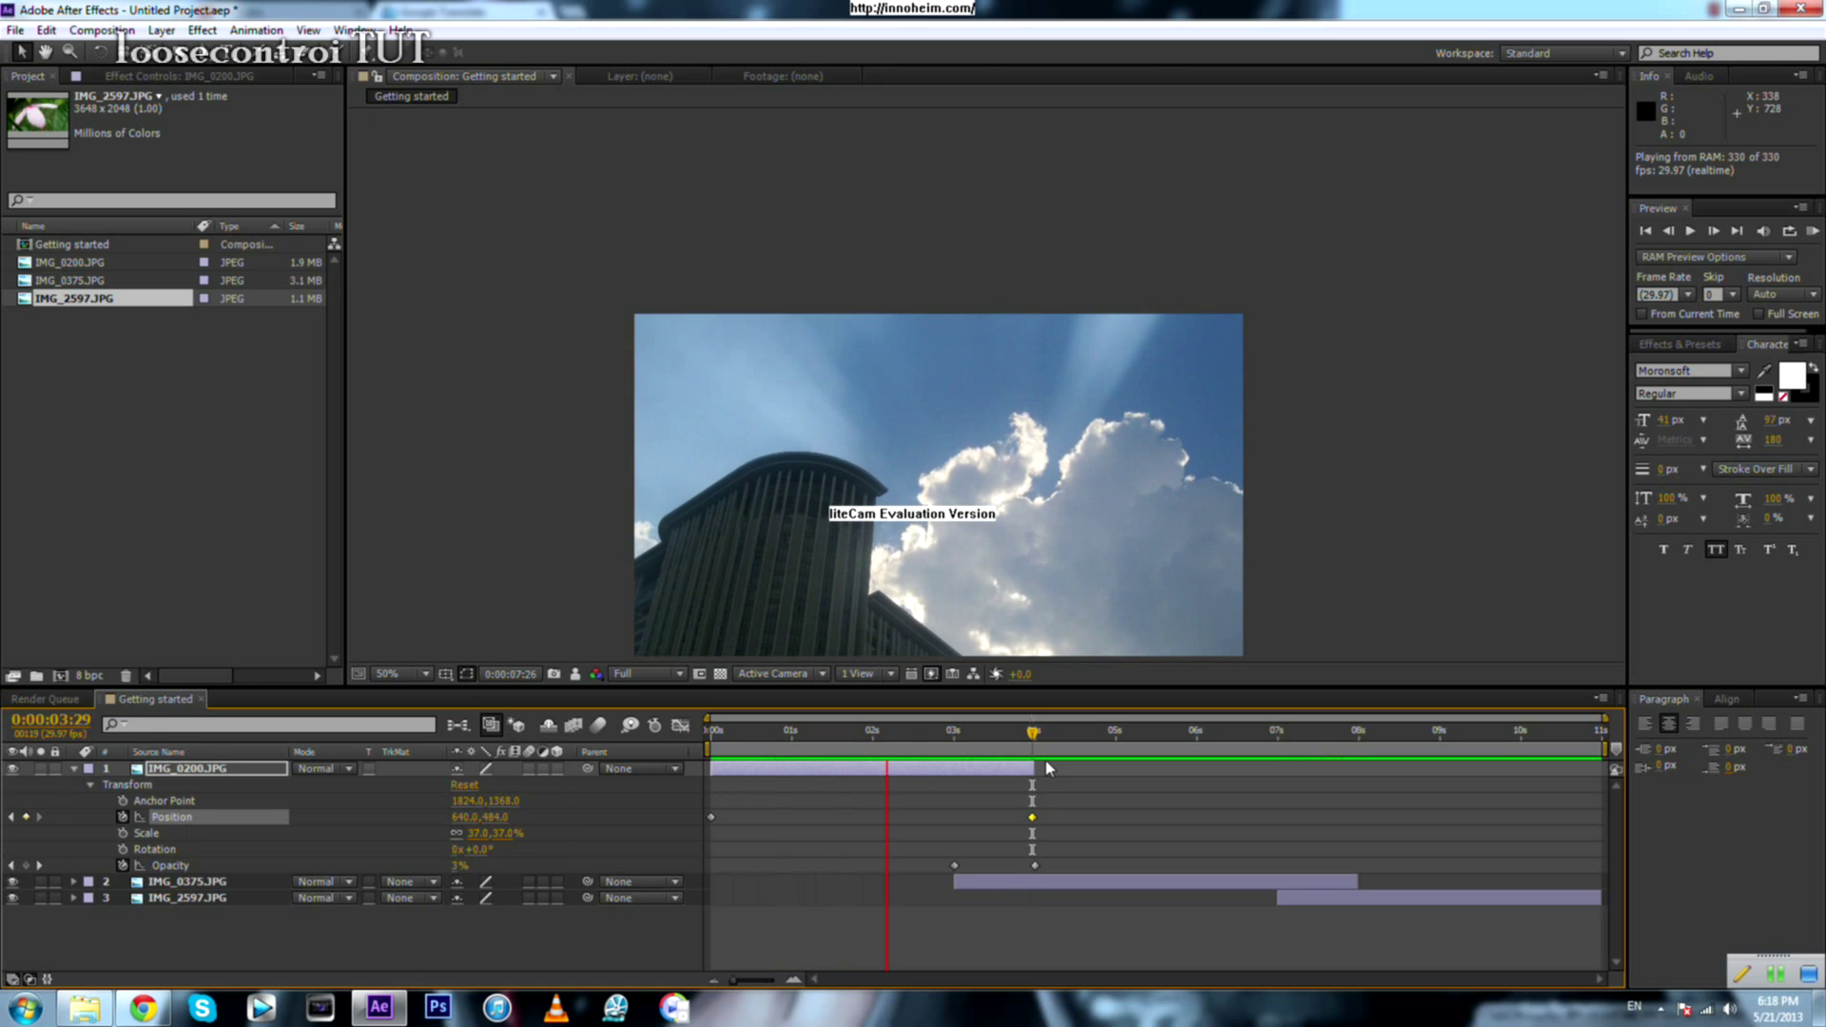
Step: Stop the preview, show IMG_0375.JPG's Position at 3:00, and hide IMG_0200.JPG
key("space")
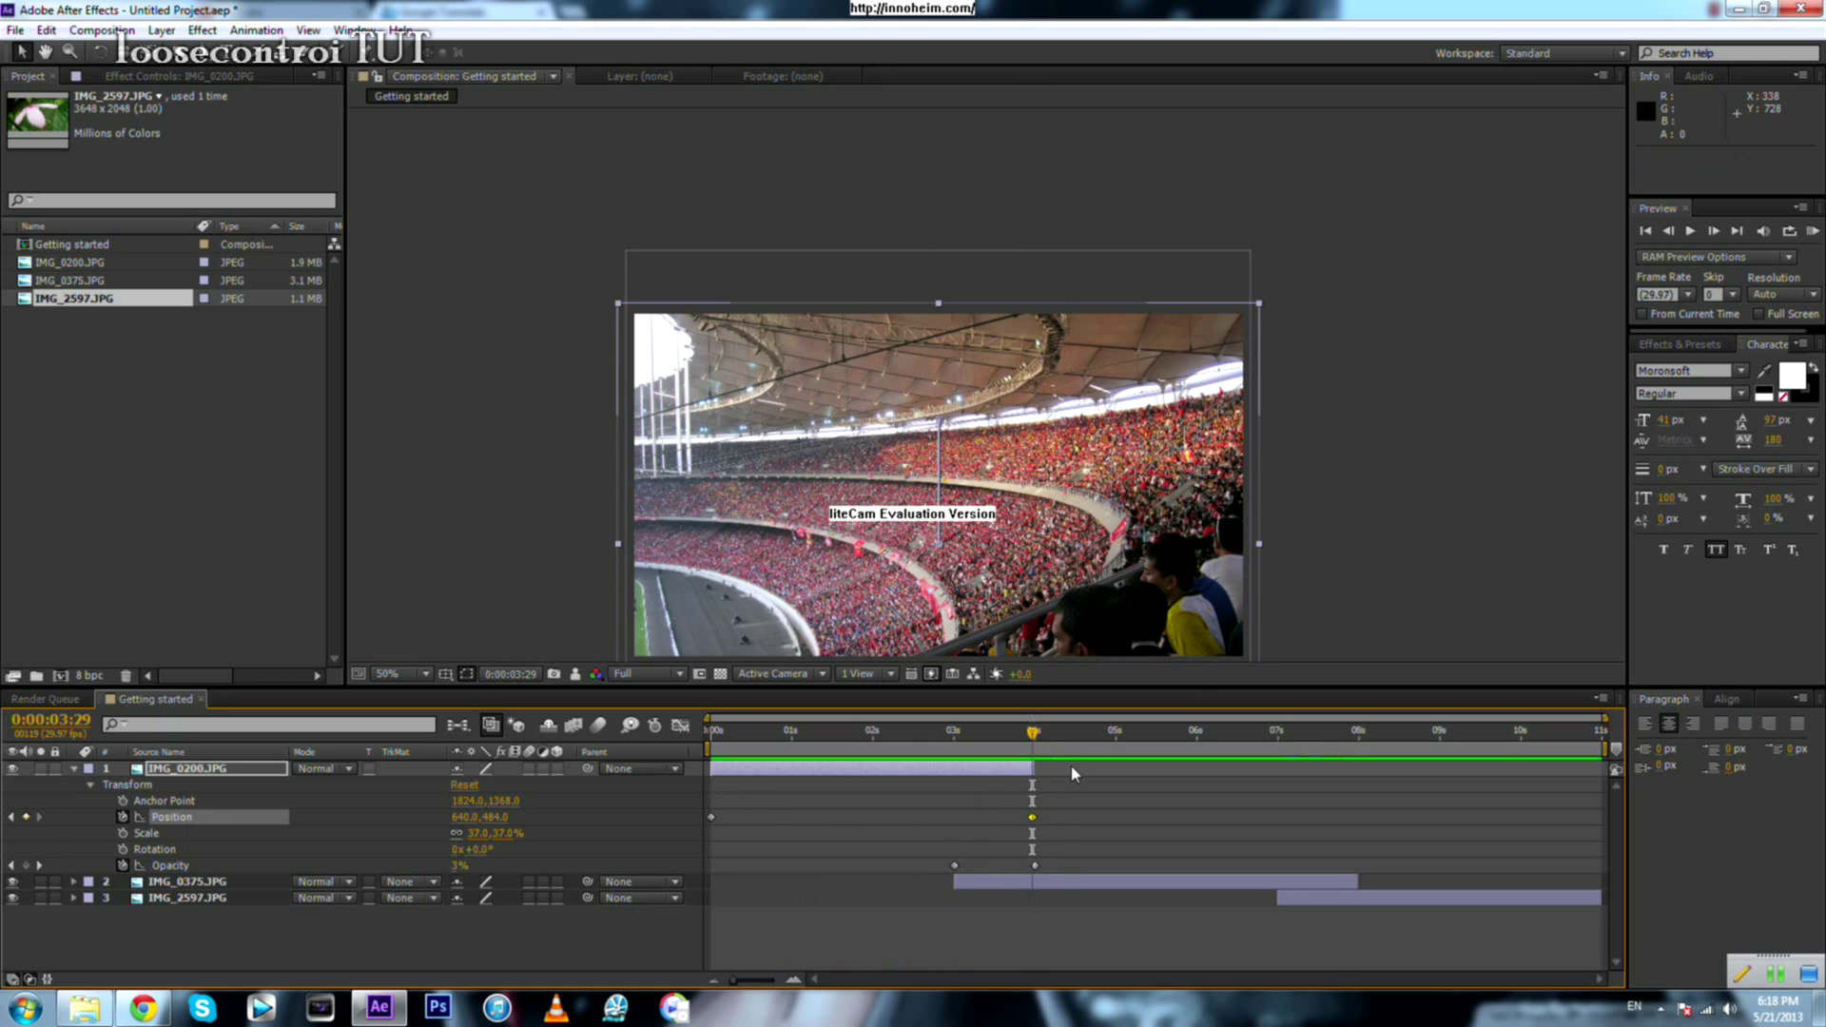
left_click(974, 880)
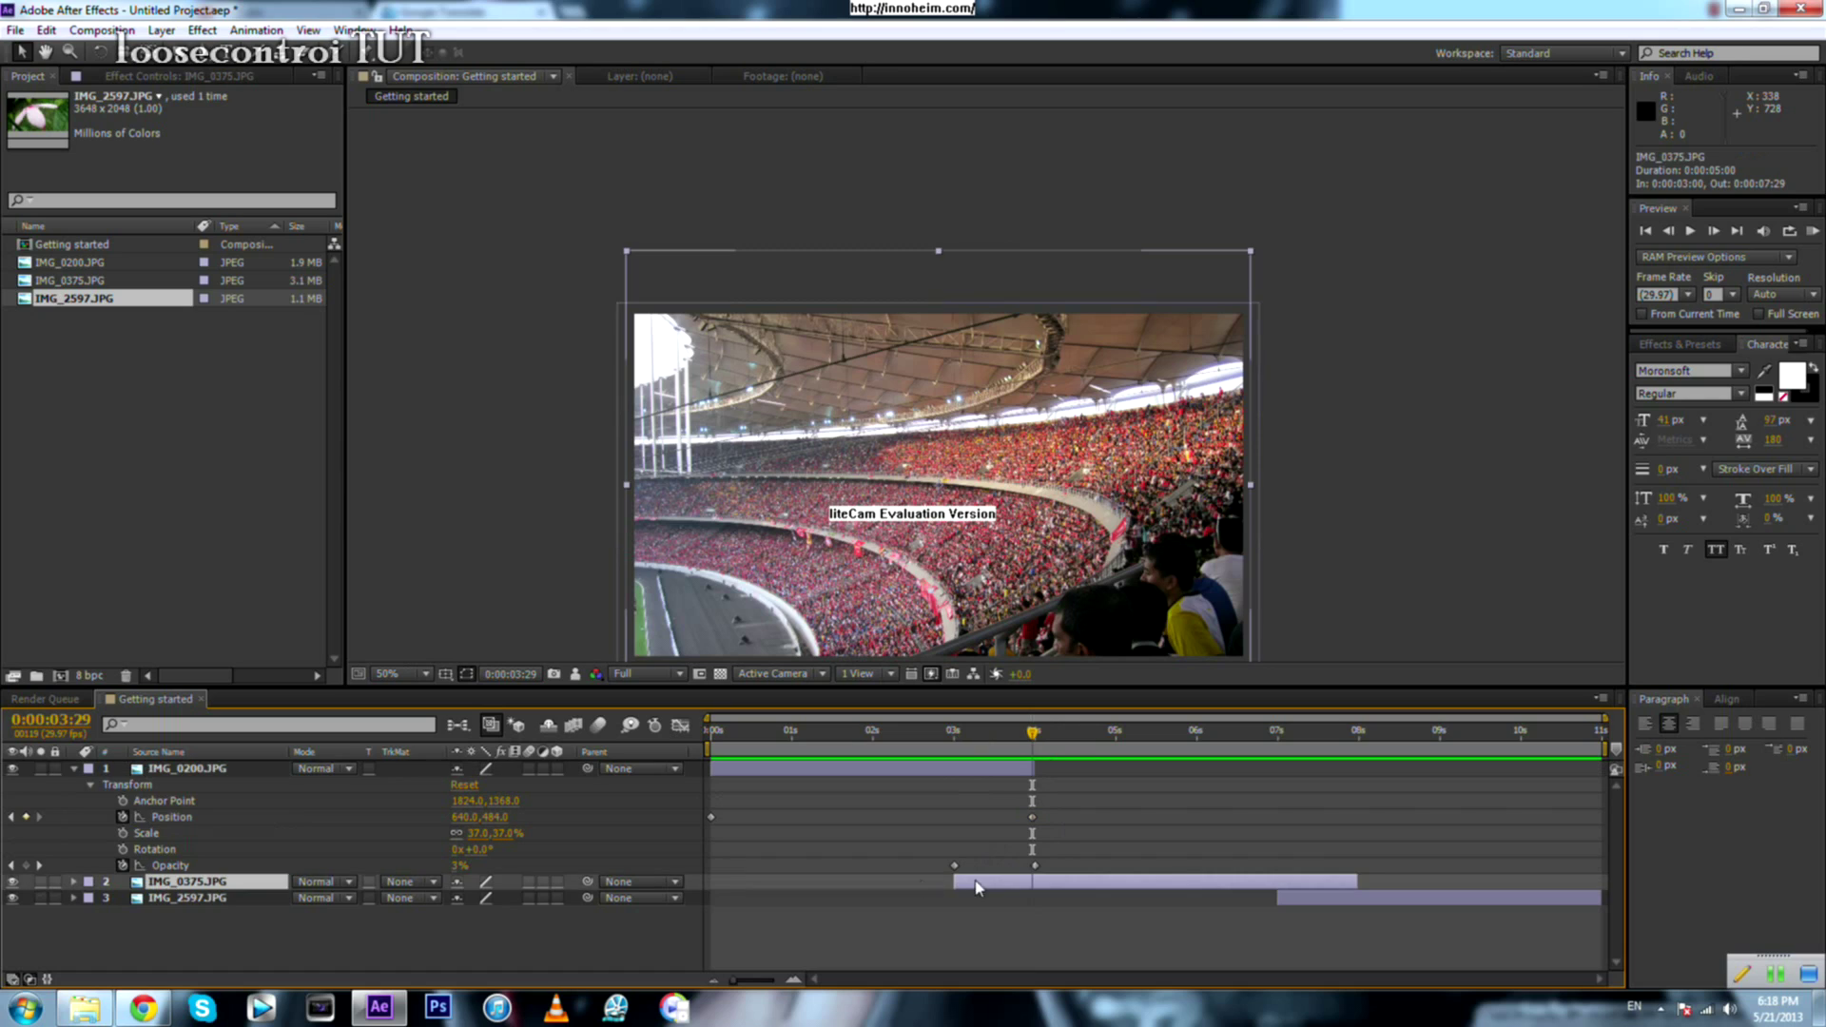
left_click(75, 769)
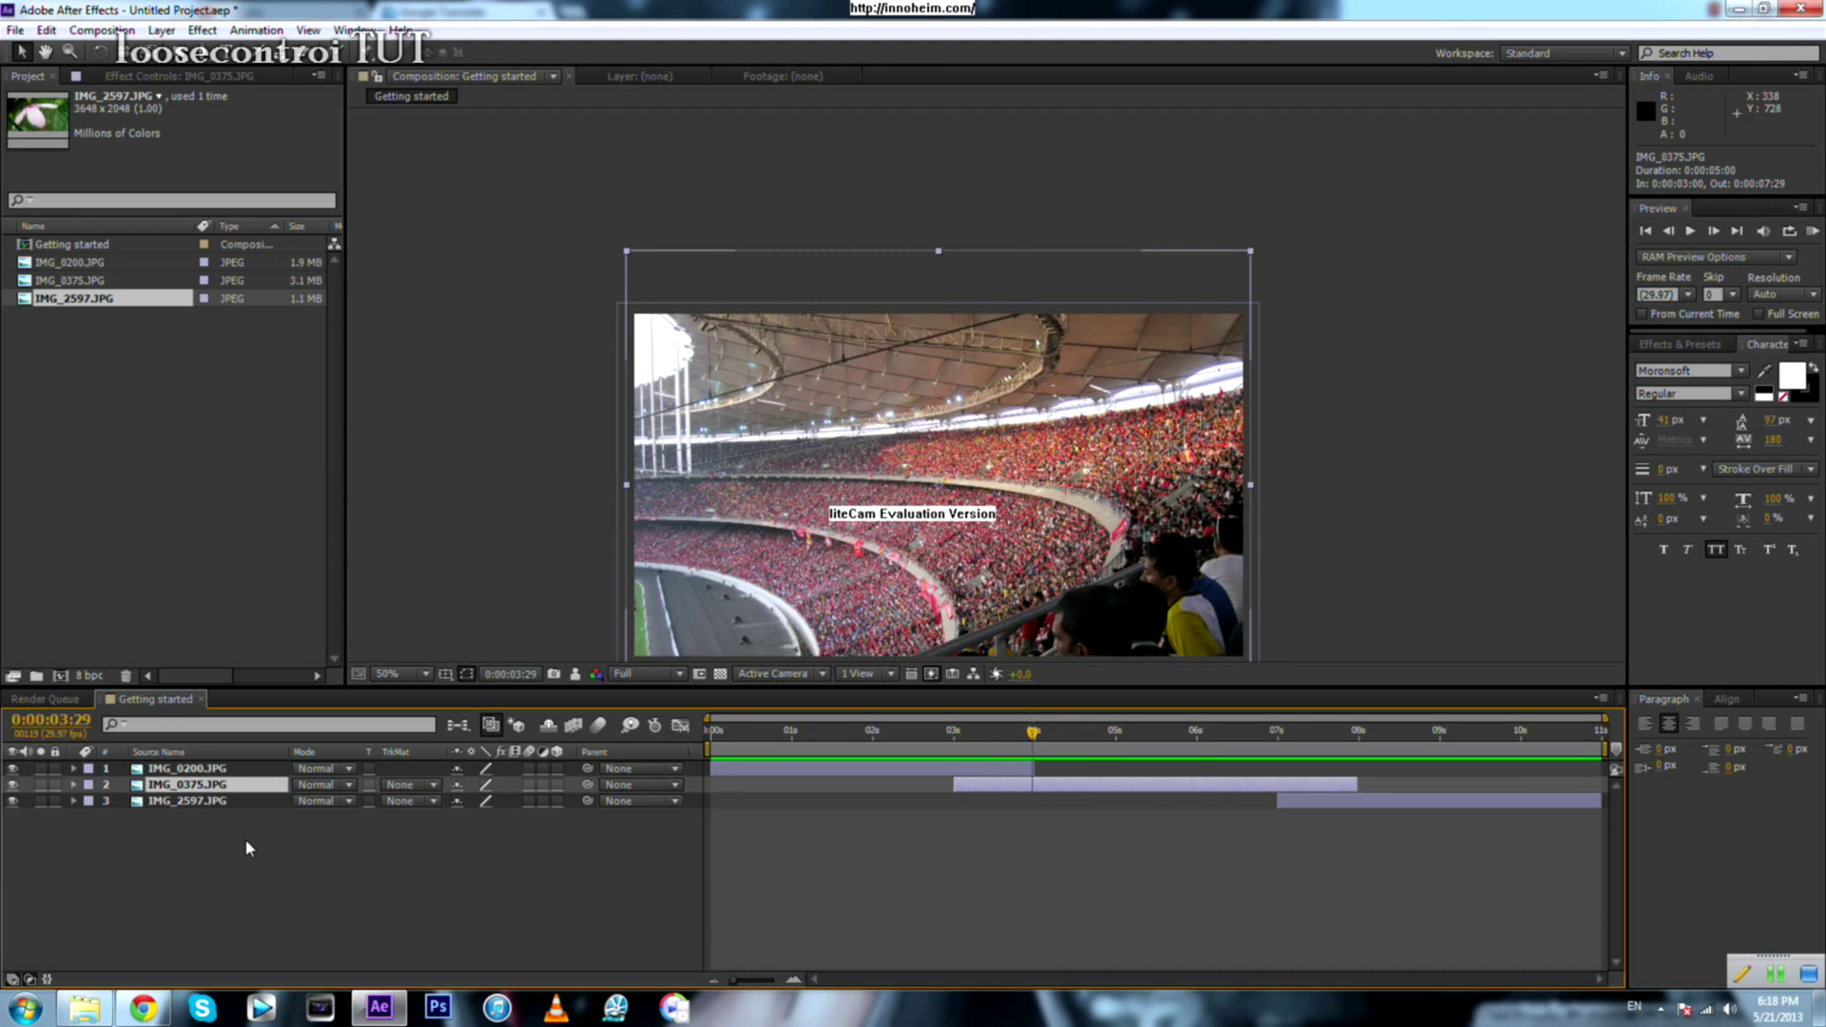
key("p")
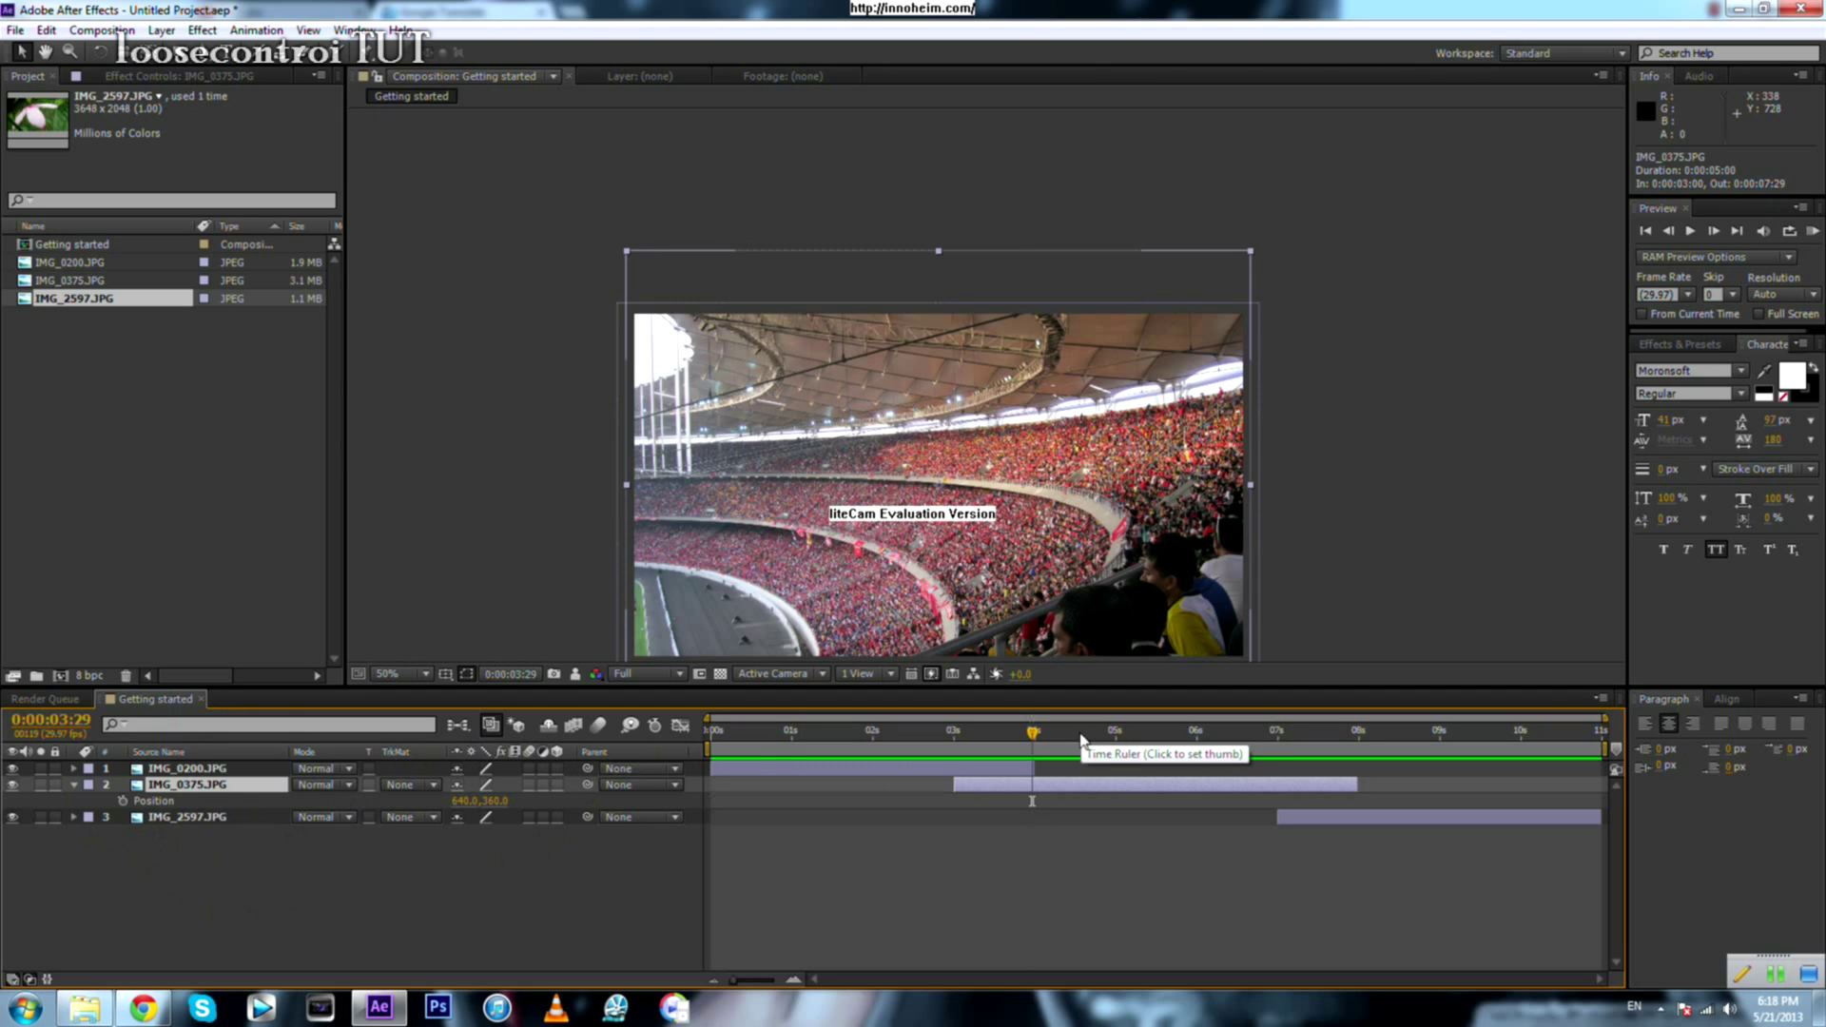
left_click(955, 734)
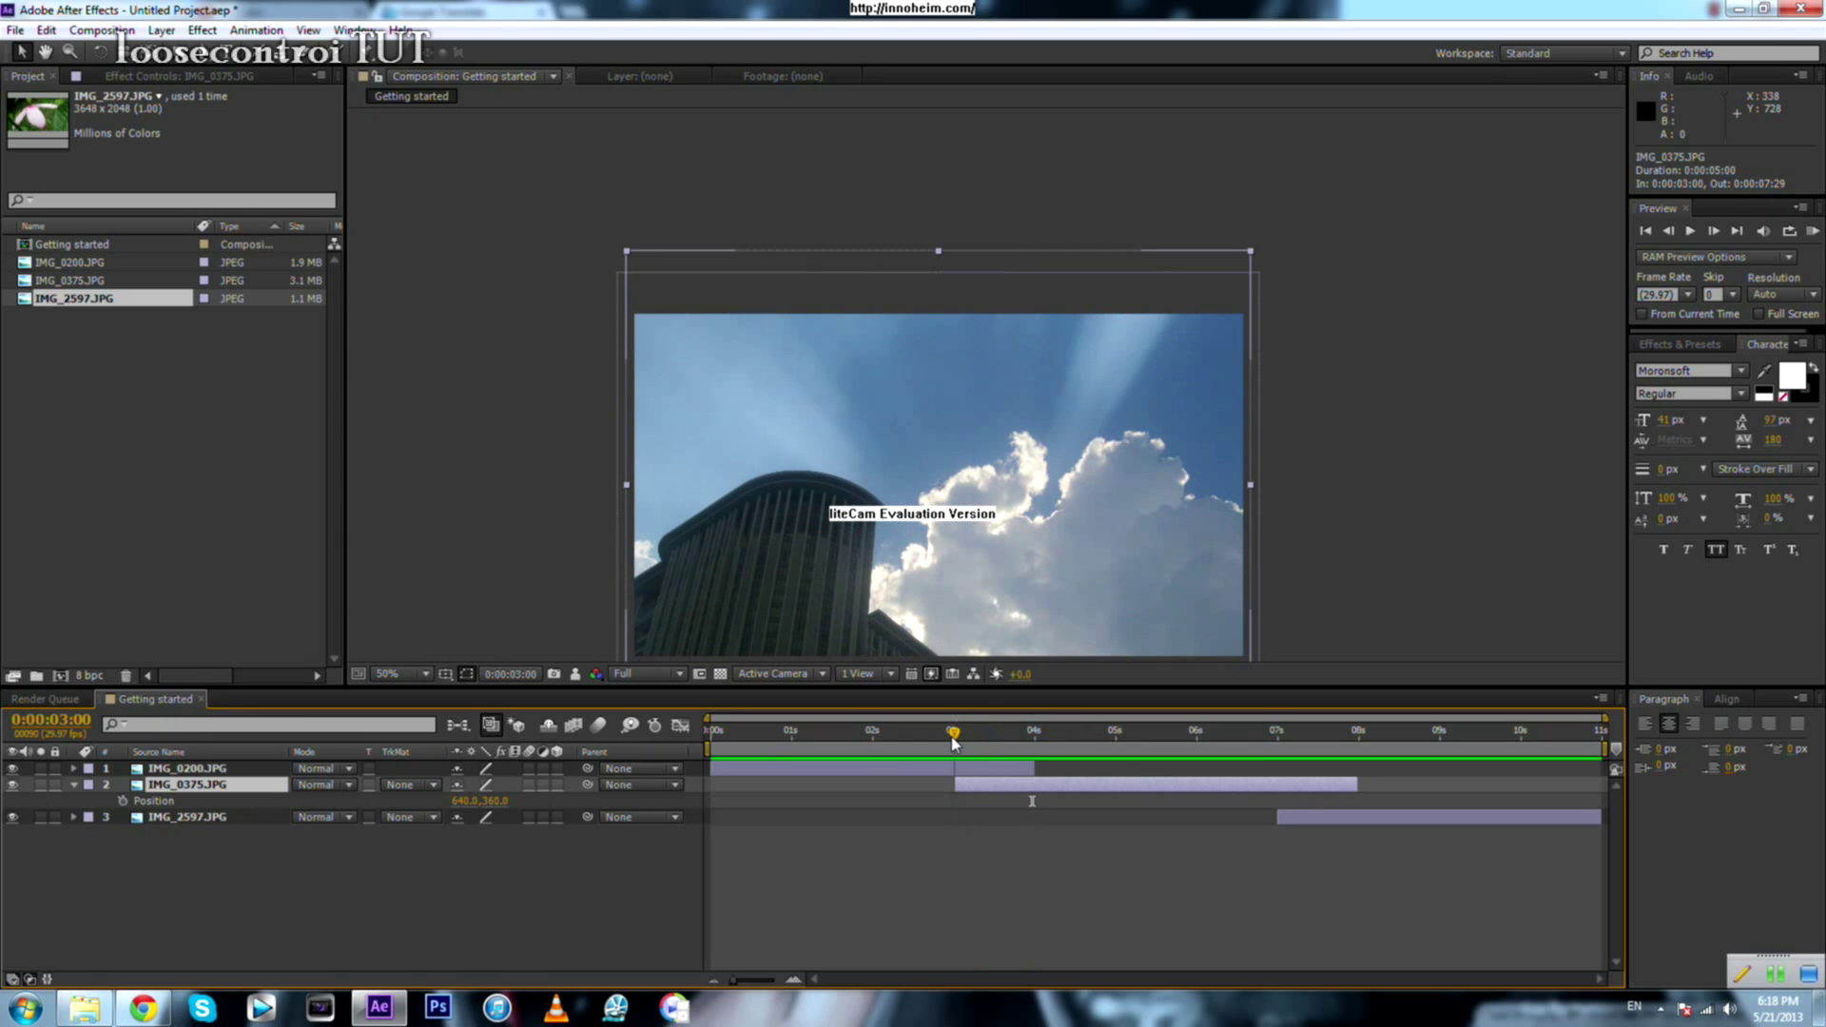
left_click_drag(954, 742, 953, 742)
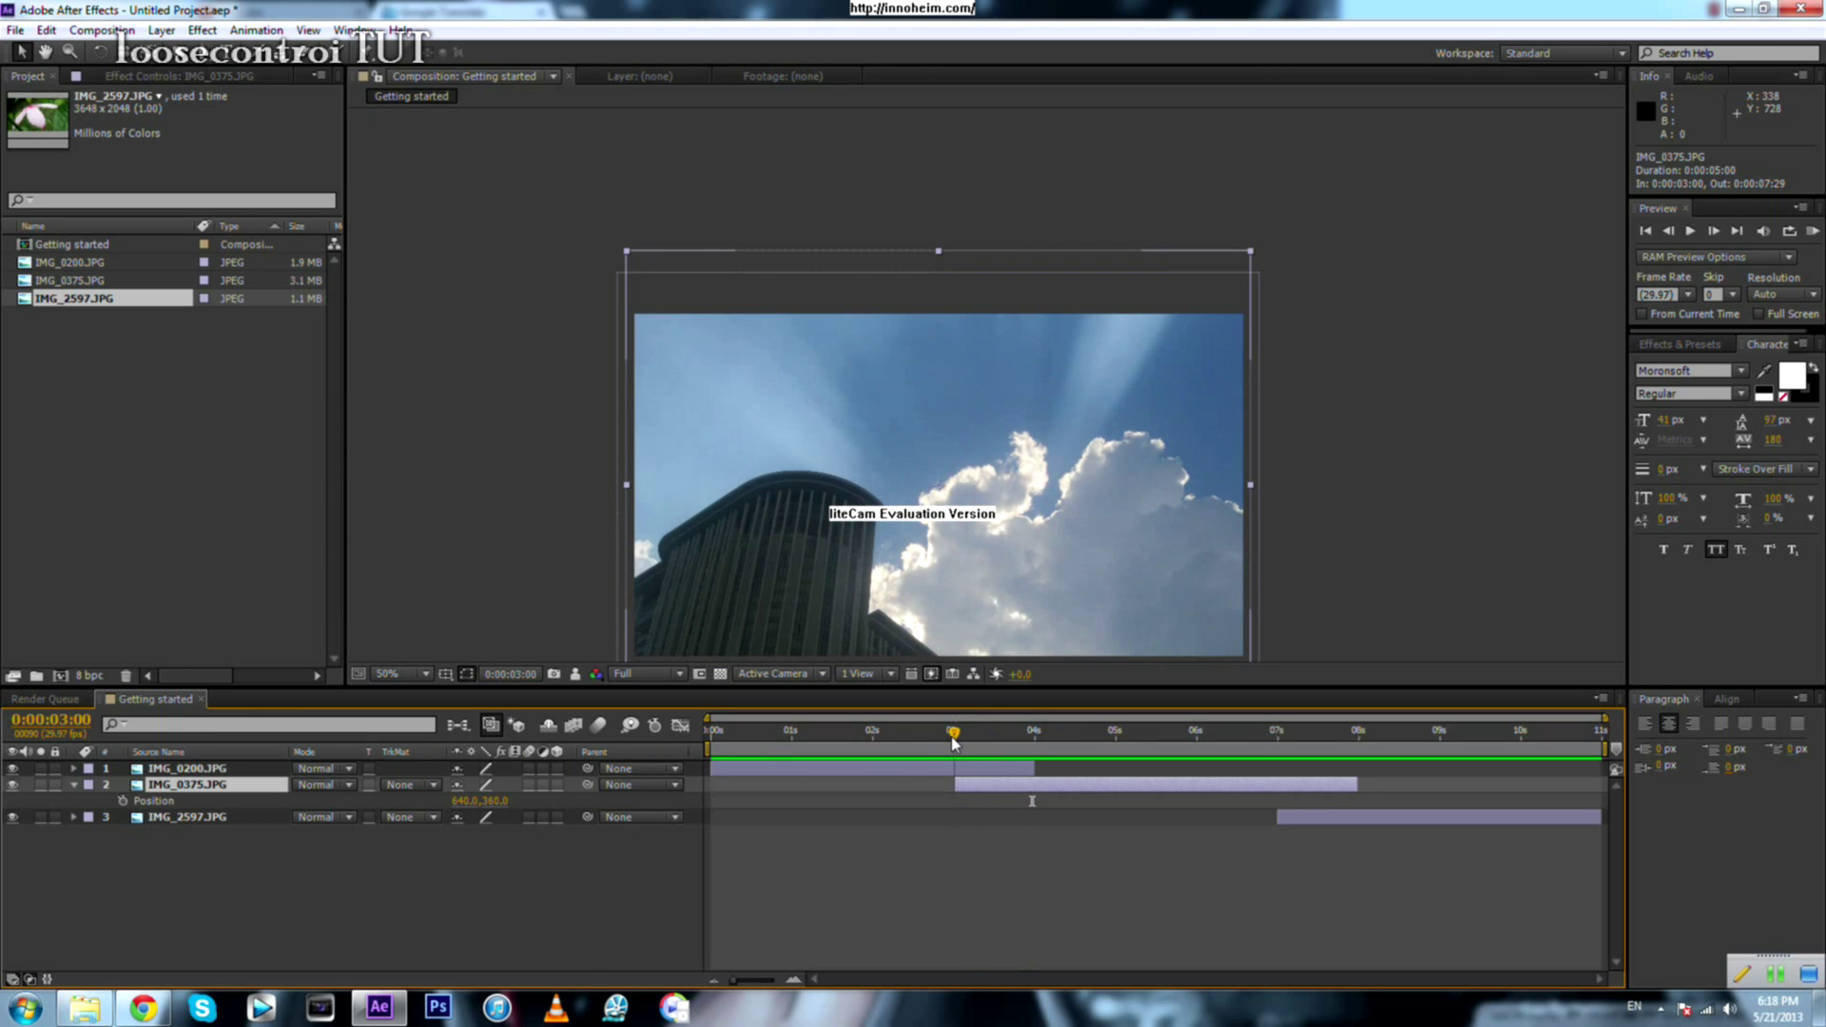
left_click(12, 768)
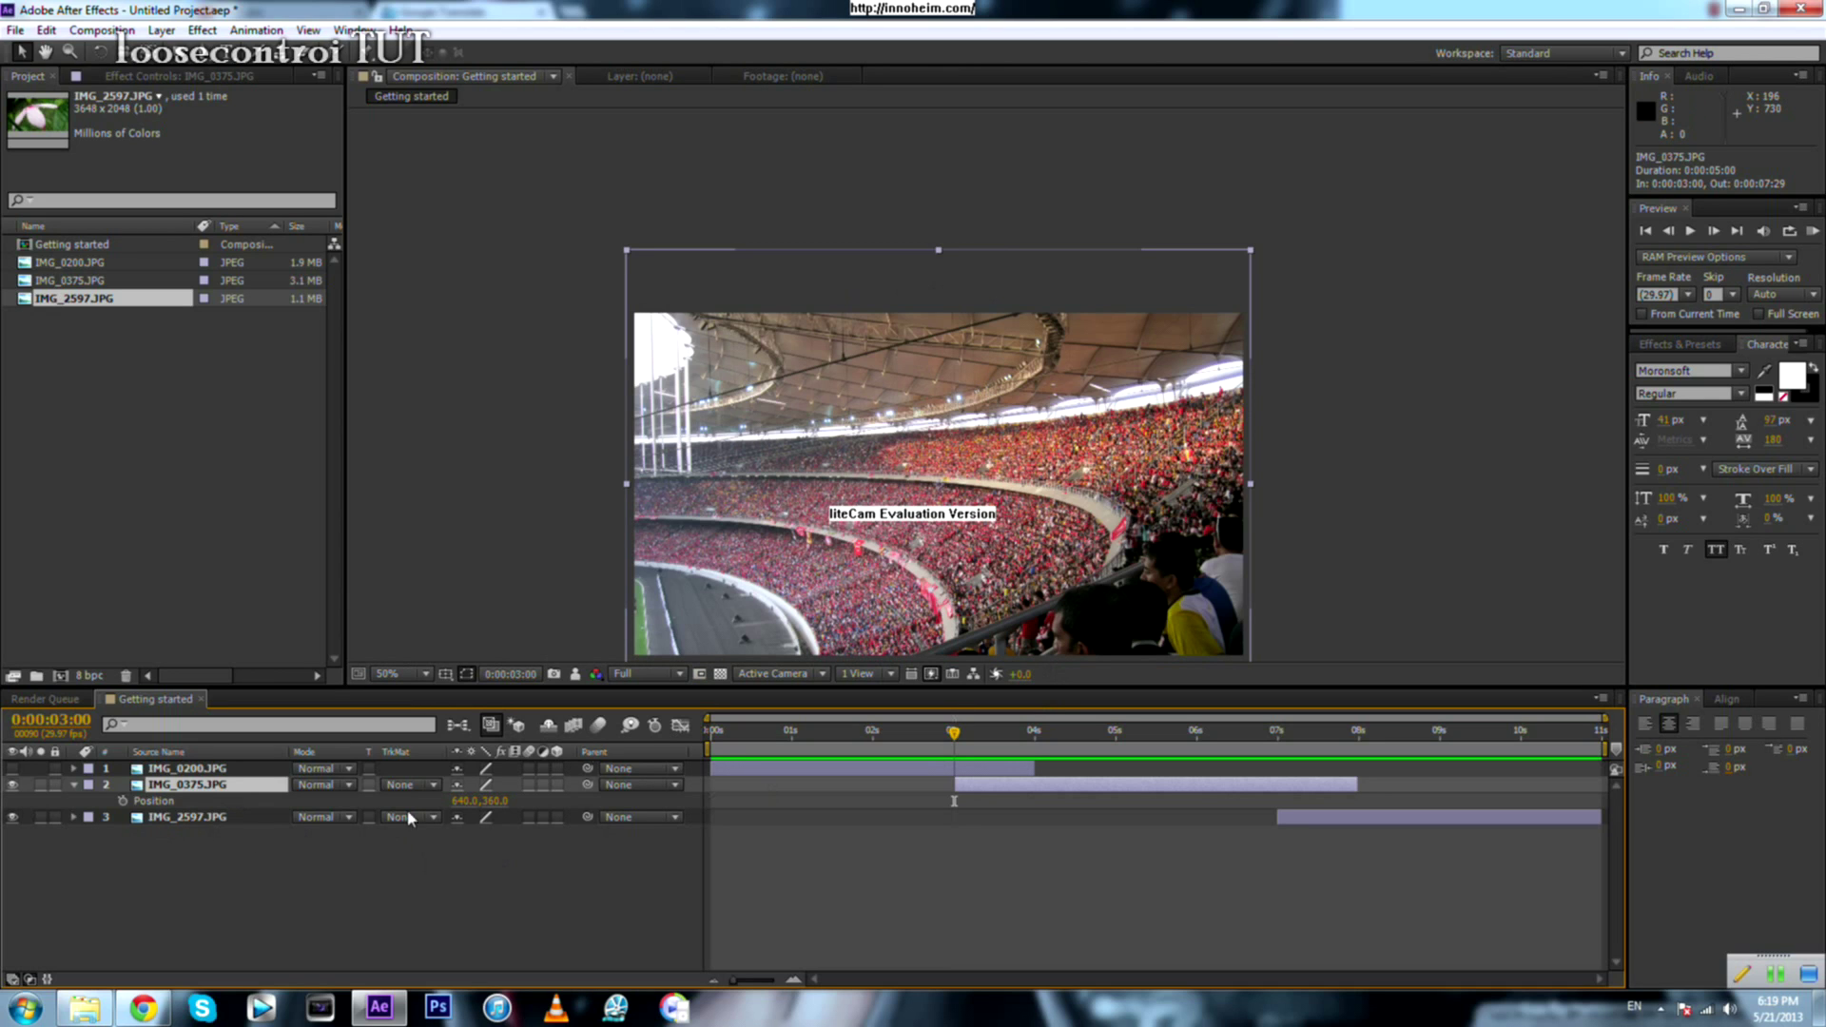
Step: Keyframe IMG_0375.JPG's Position from Y 481 at 3:00 to Y 266 at 7:29
left_click(123, 801)
left_click_drag(496, 801, 570, 818)
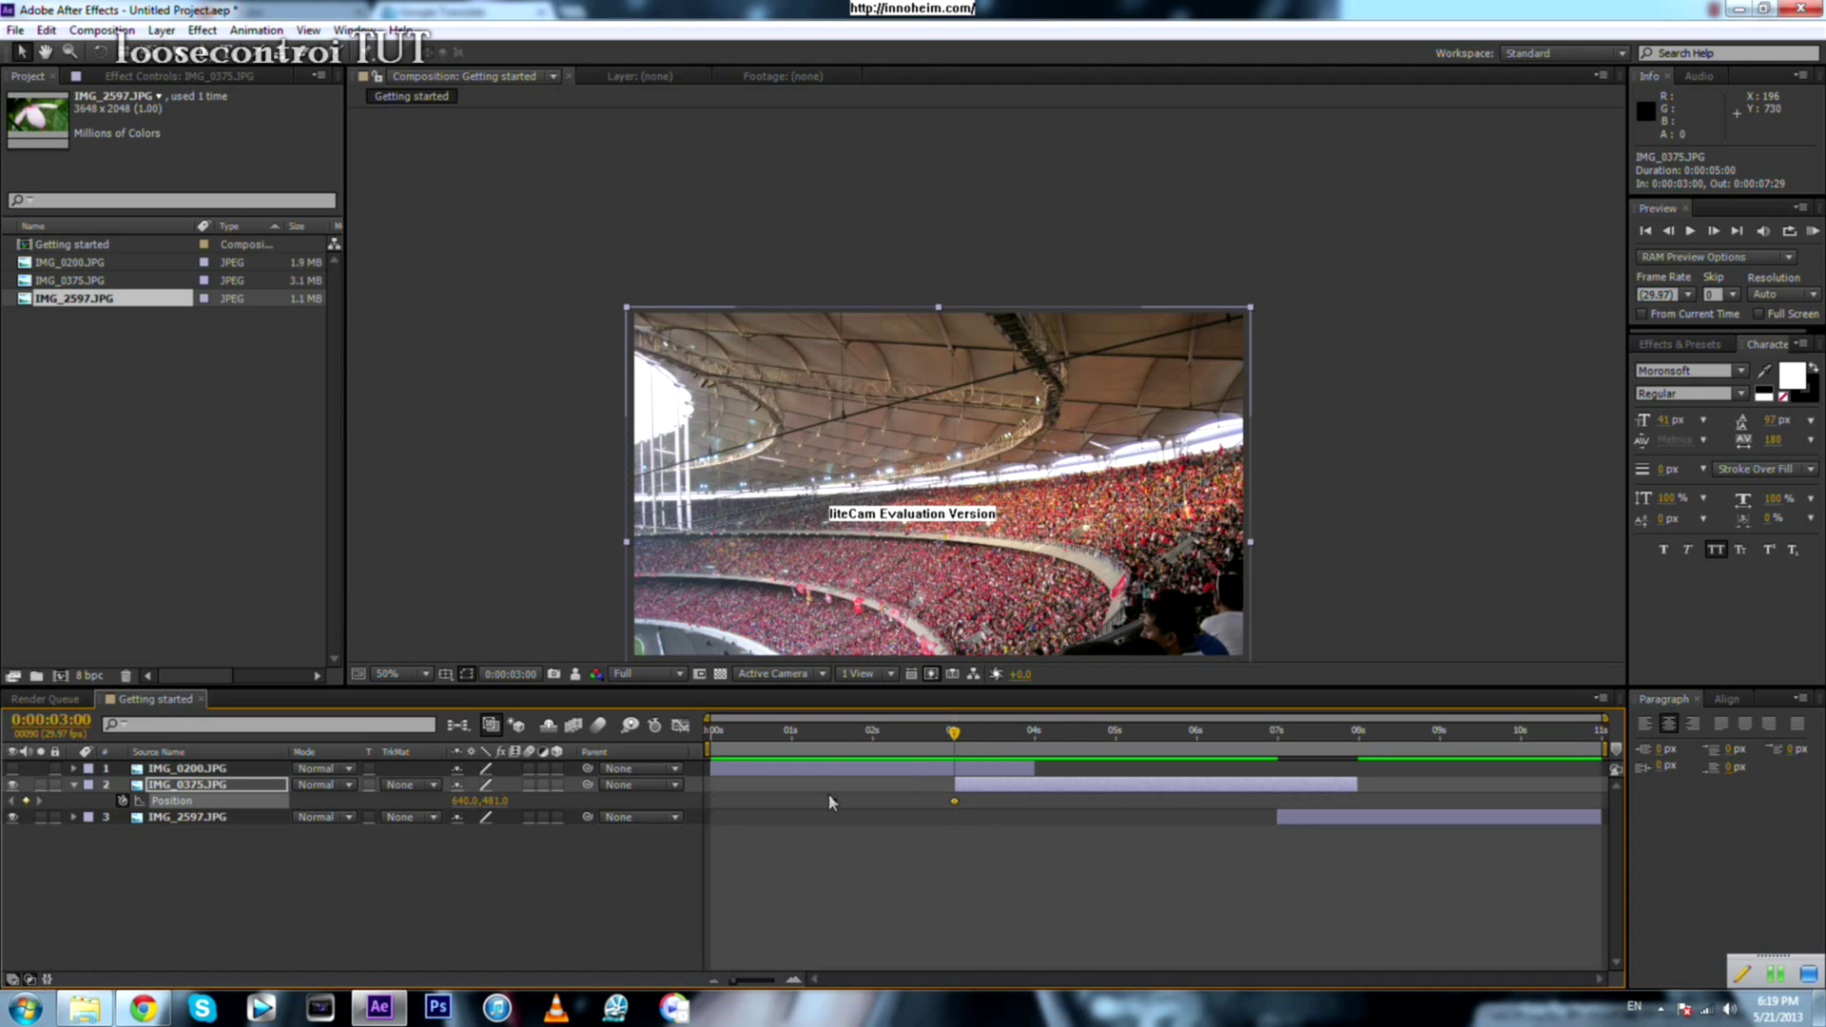
left_click_drag(953, 732, 1358, 791)
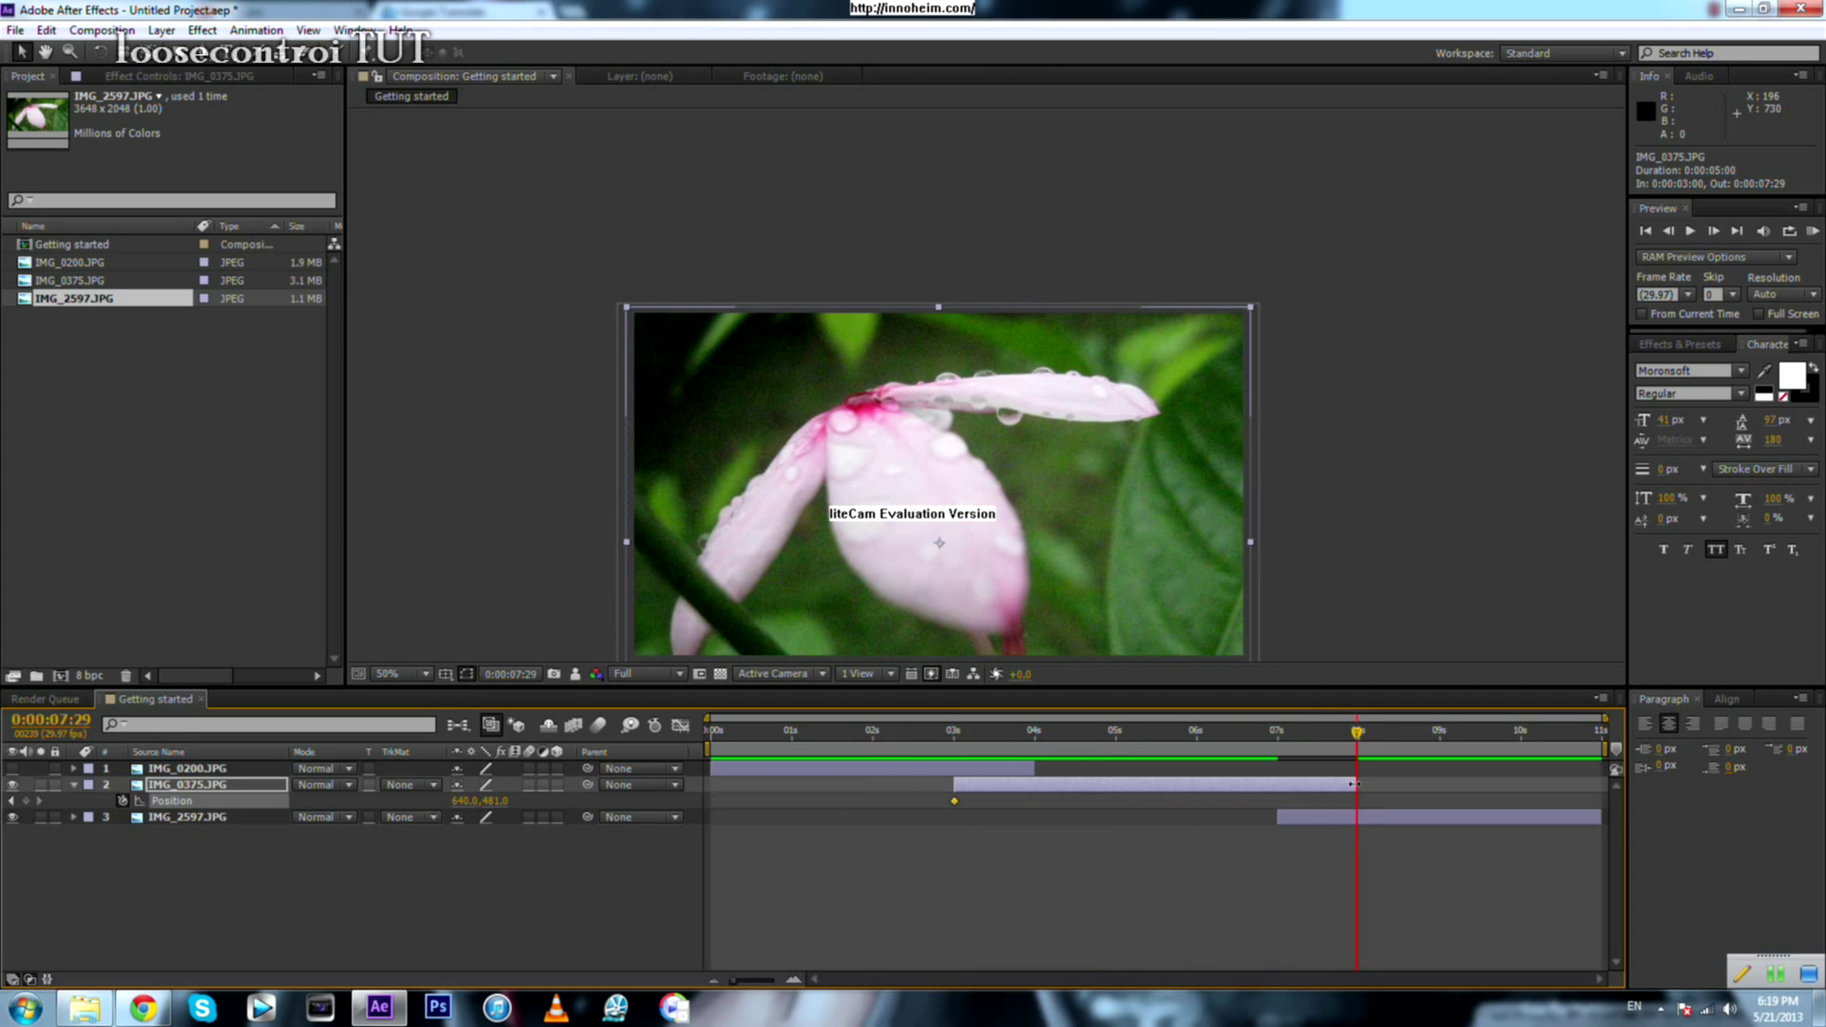
left_click_drag(492, 803, 334, 766)
left_click_drag(1447, 448, 1426, 374)
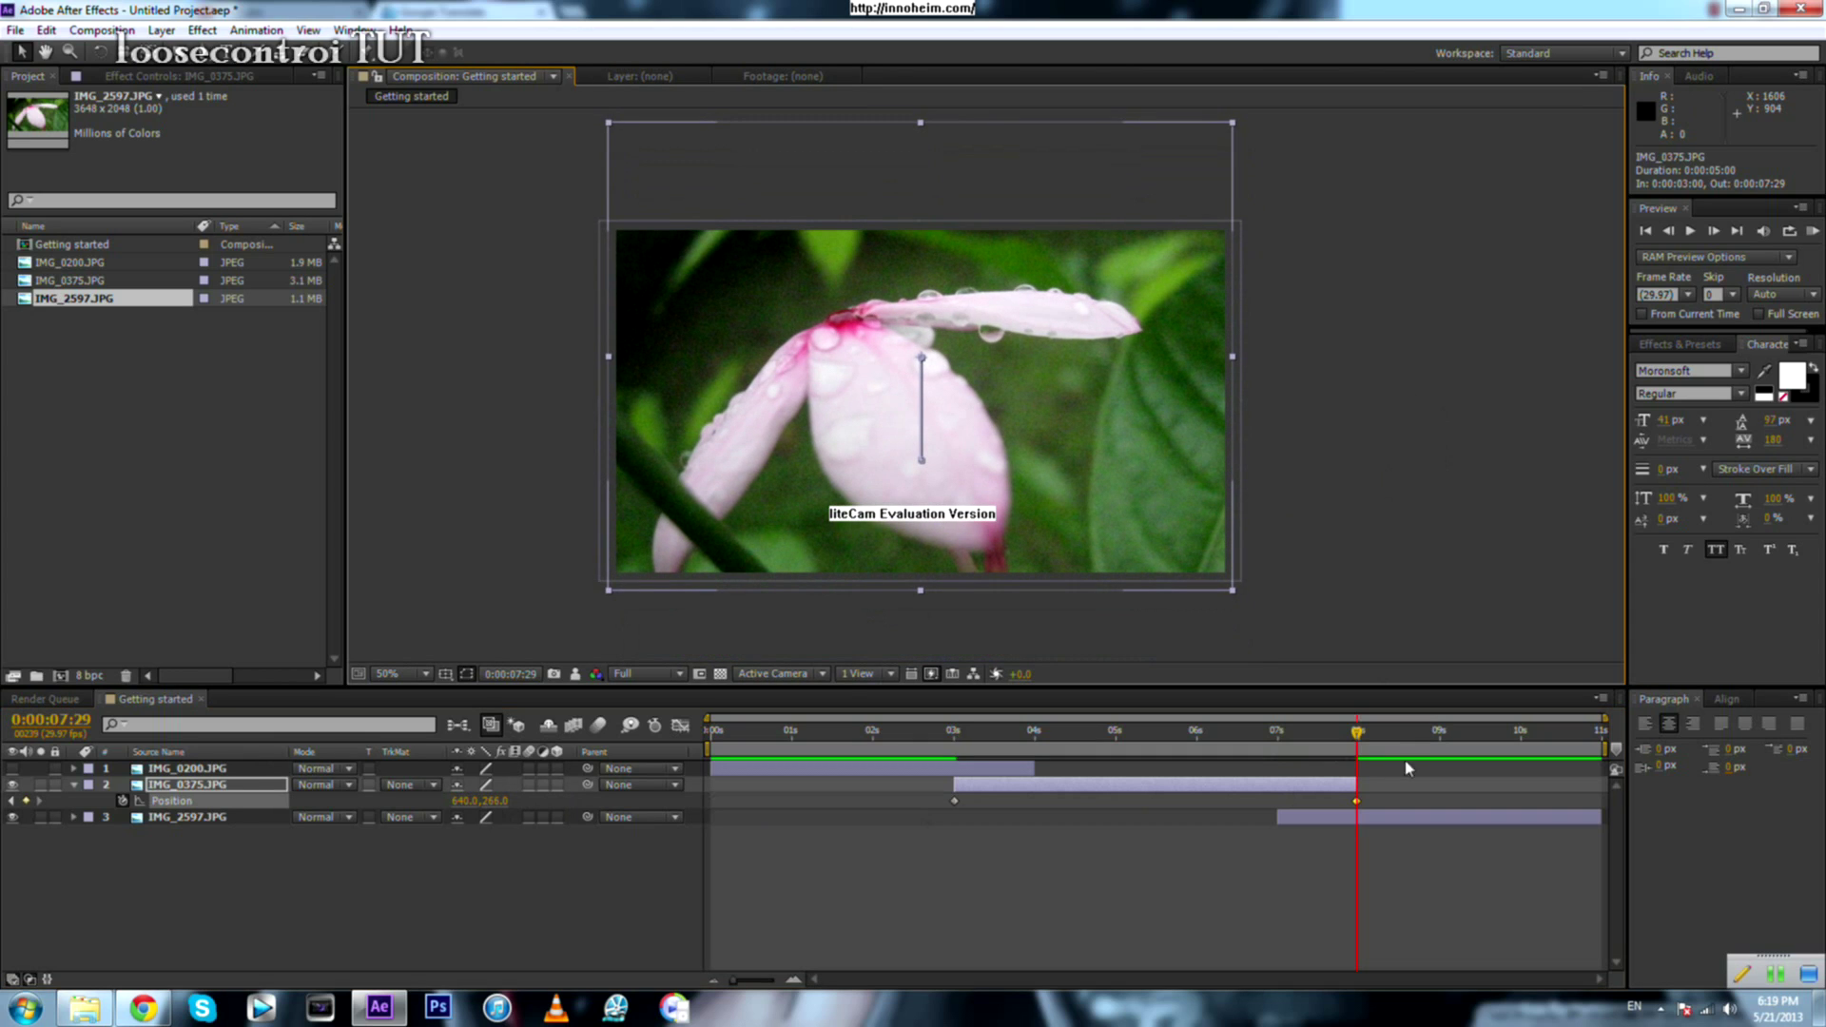
left_click_drag(1357, 732, 1281, 763)
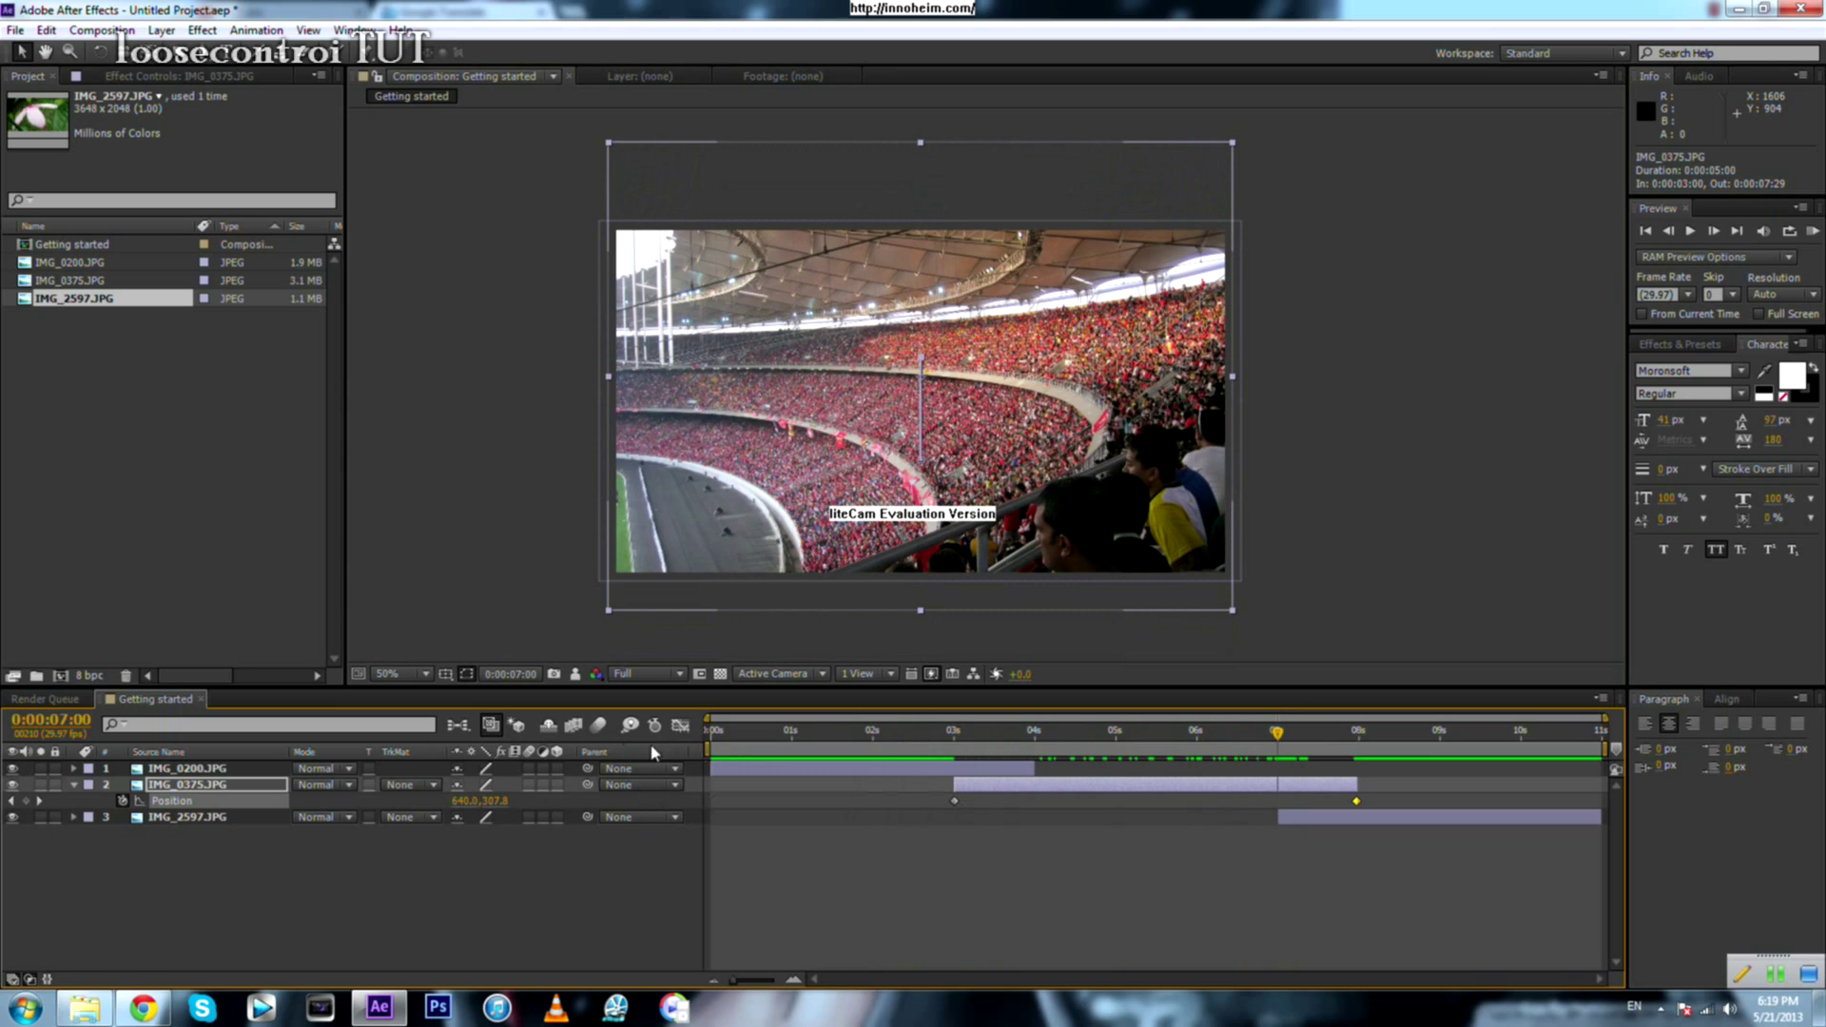
left_click(75, 786)
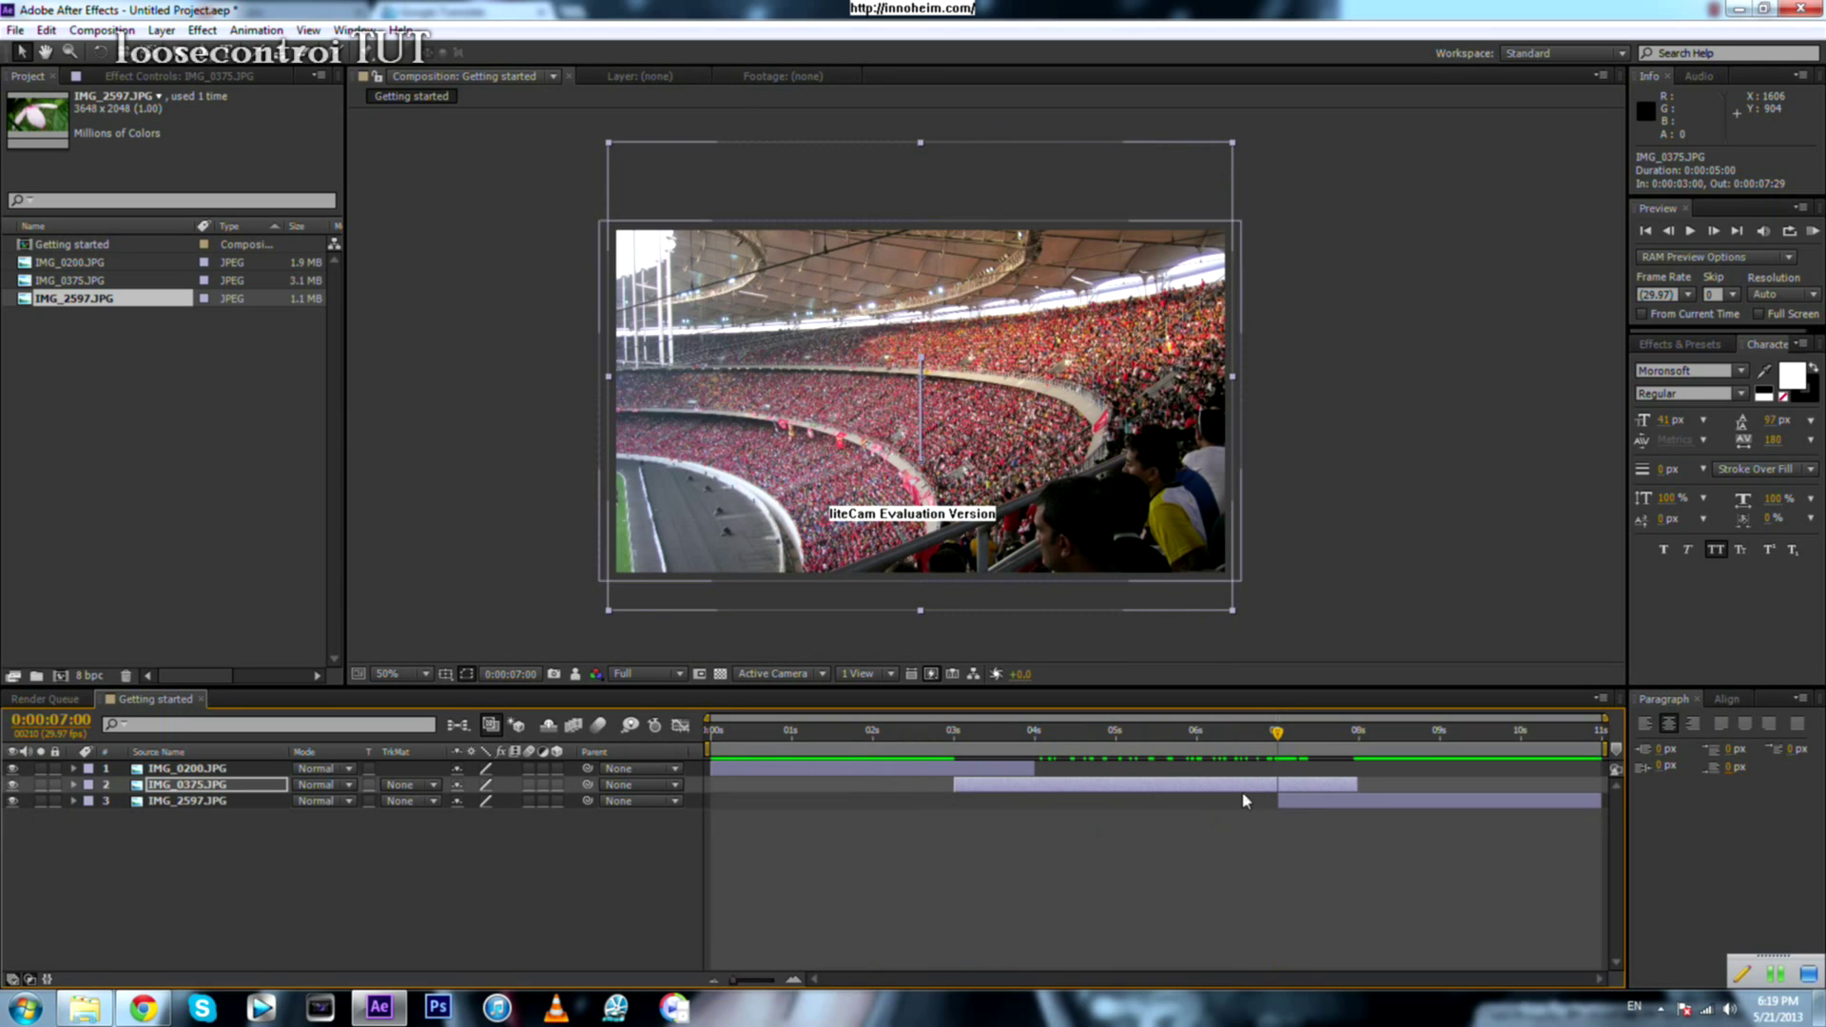
left_click(1306, 802)
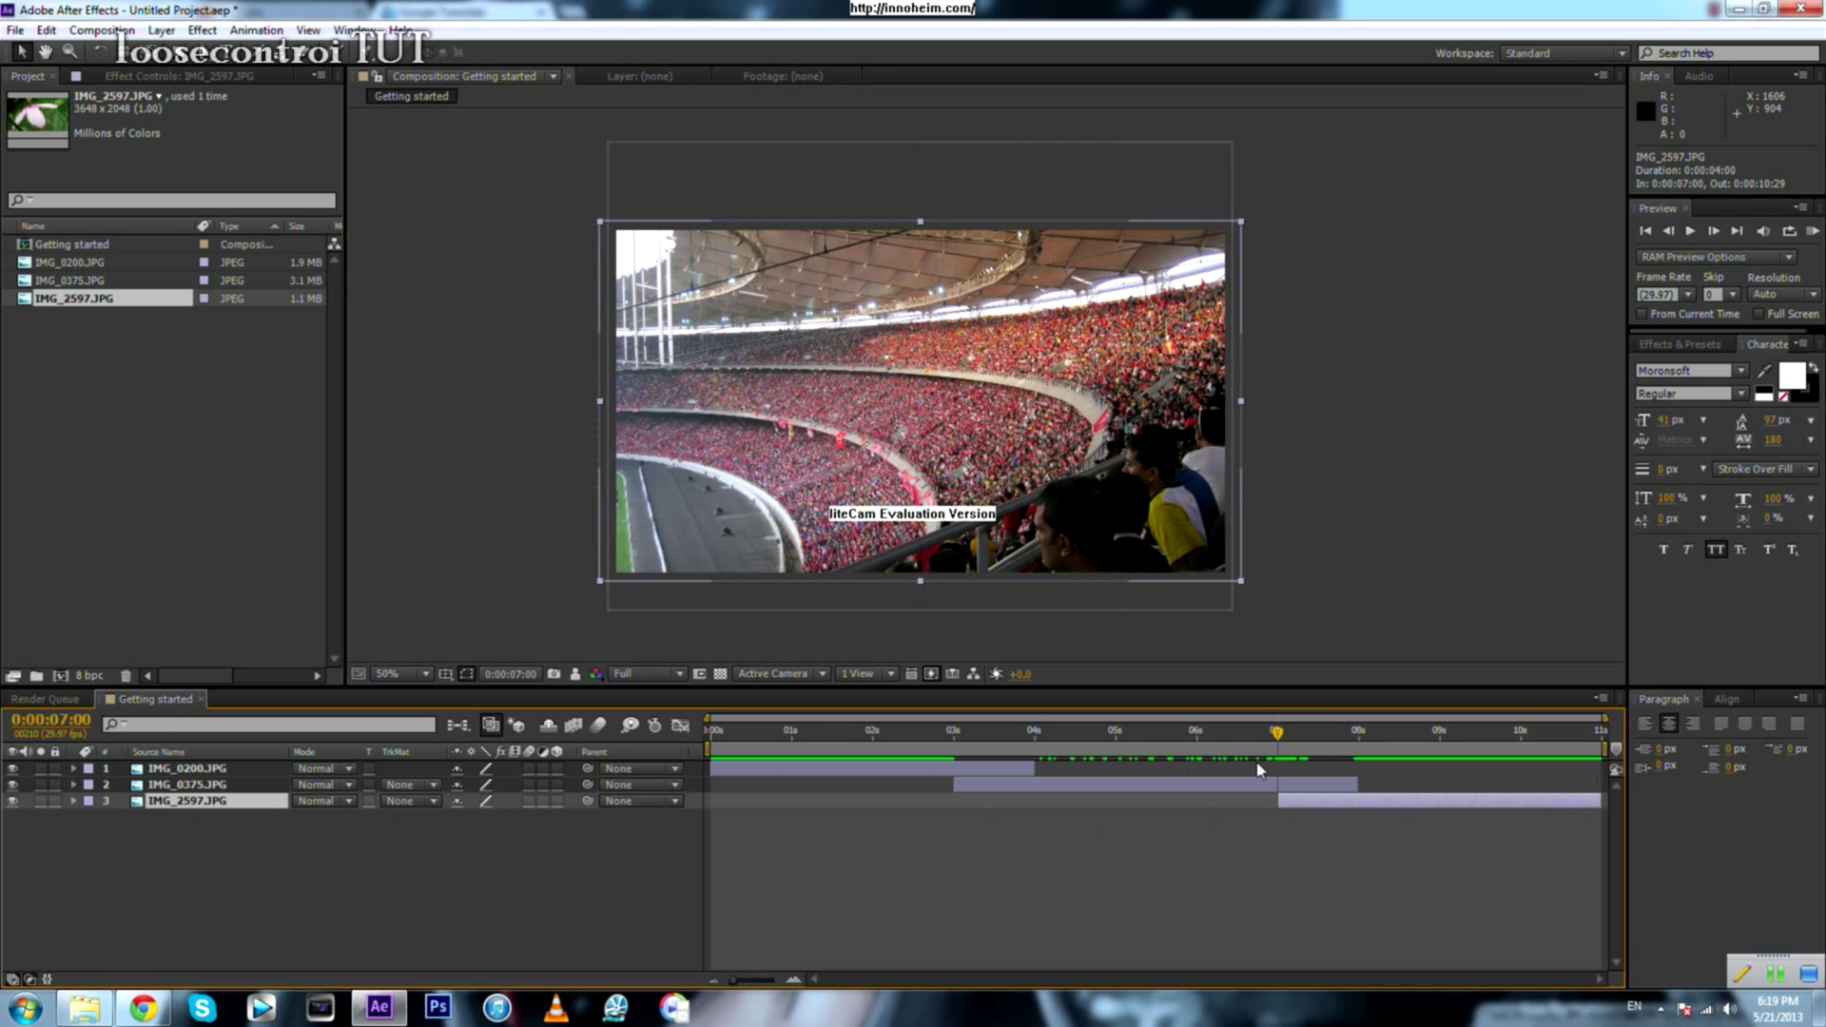
Step: Hide IMG_0375.JPG and set a 37% Scale keyframe on IMG_2597.JPG at the composition end
left_click(12, 785)
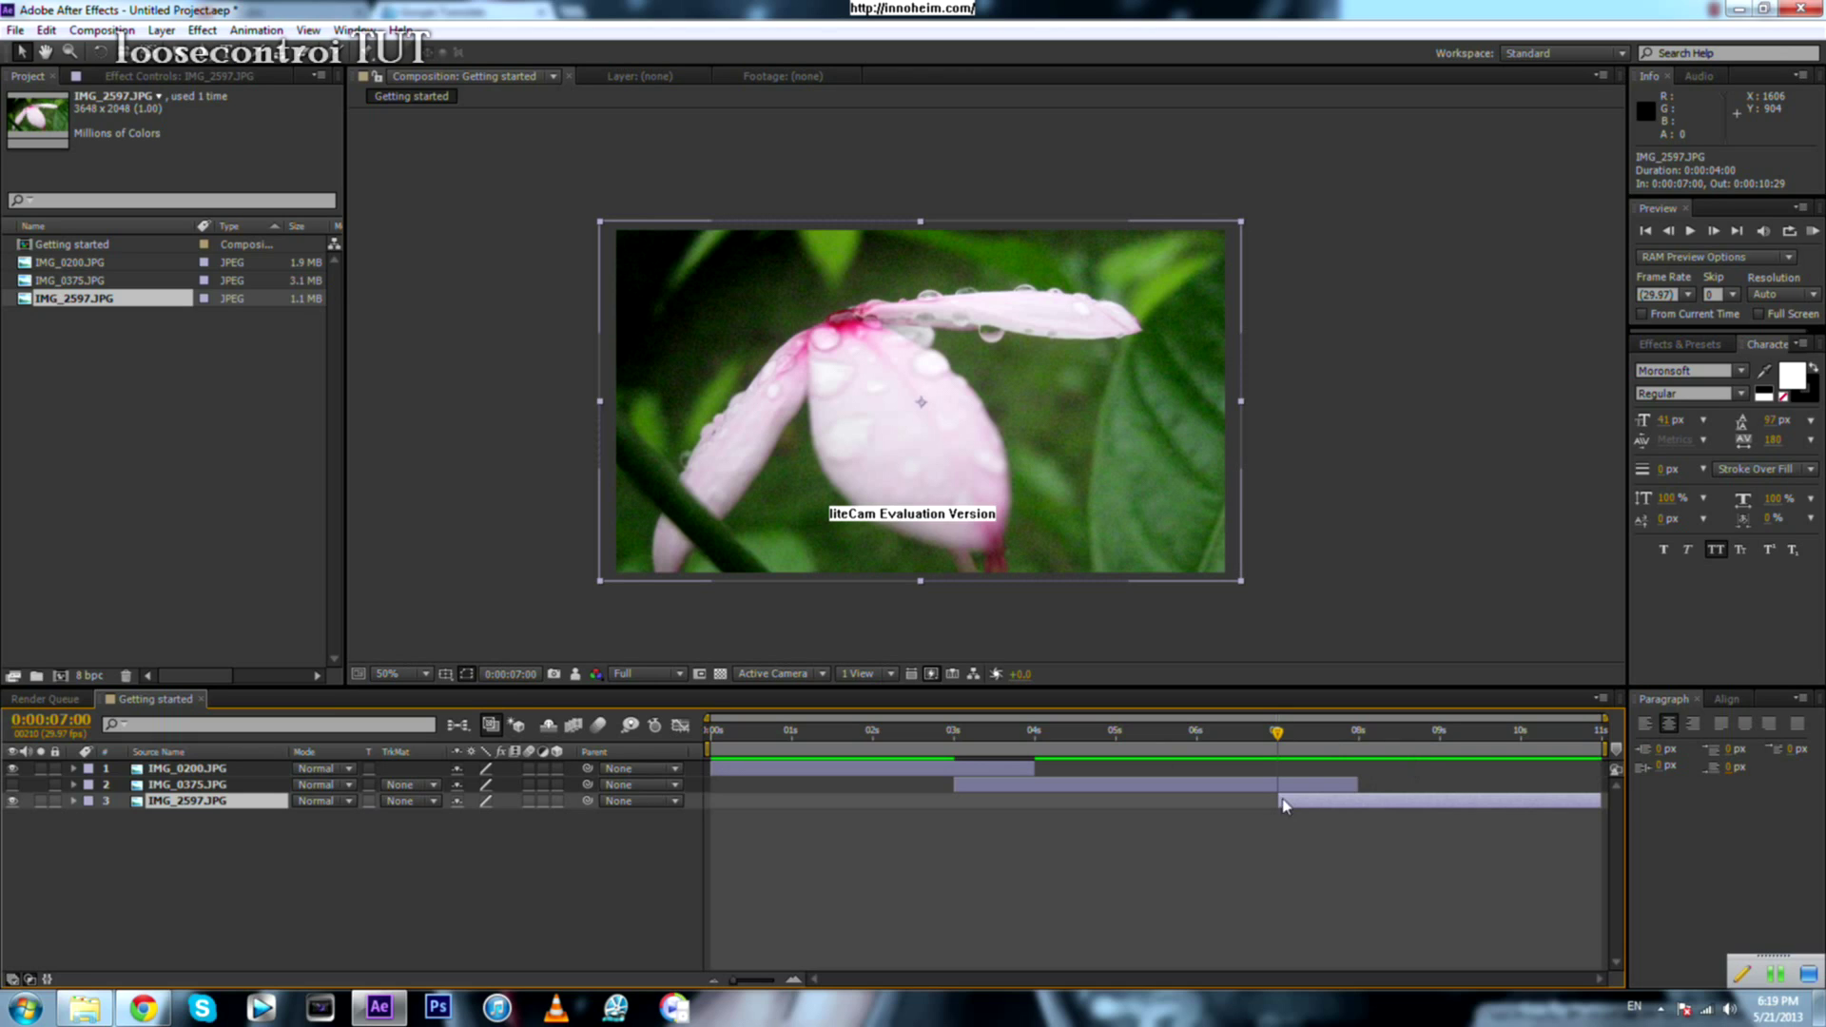
left_click(74, 802)
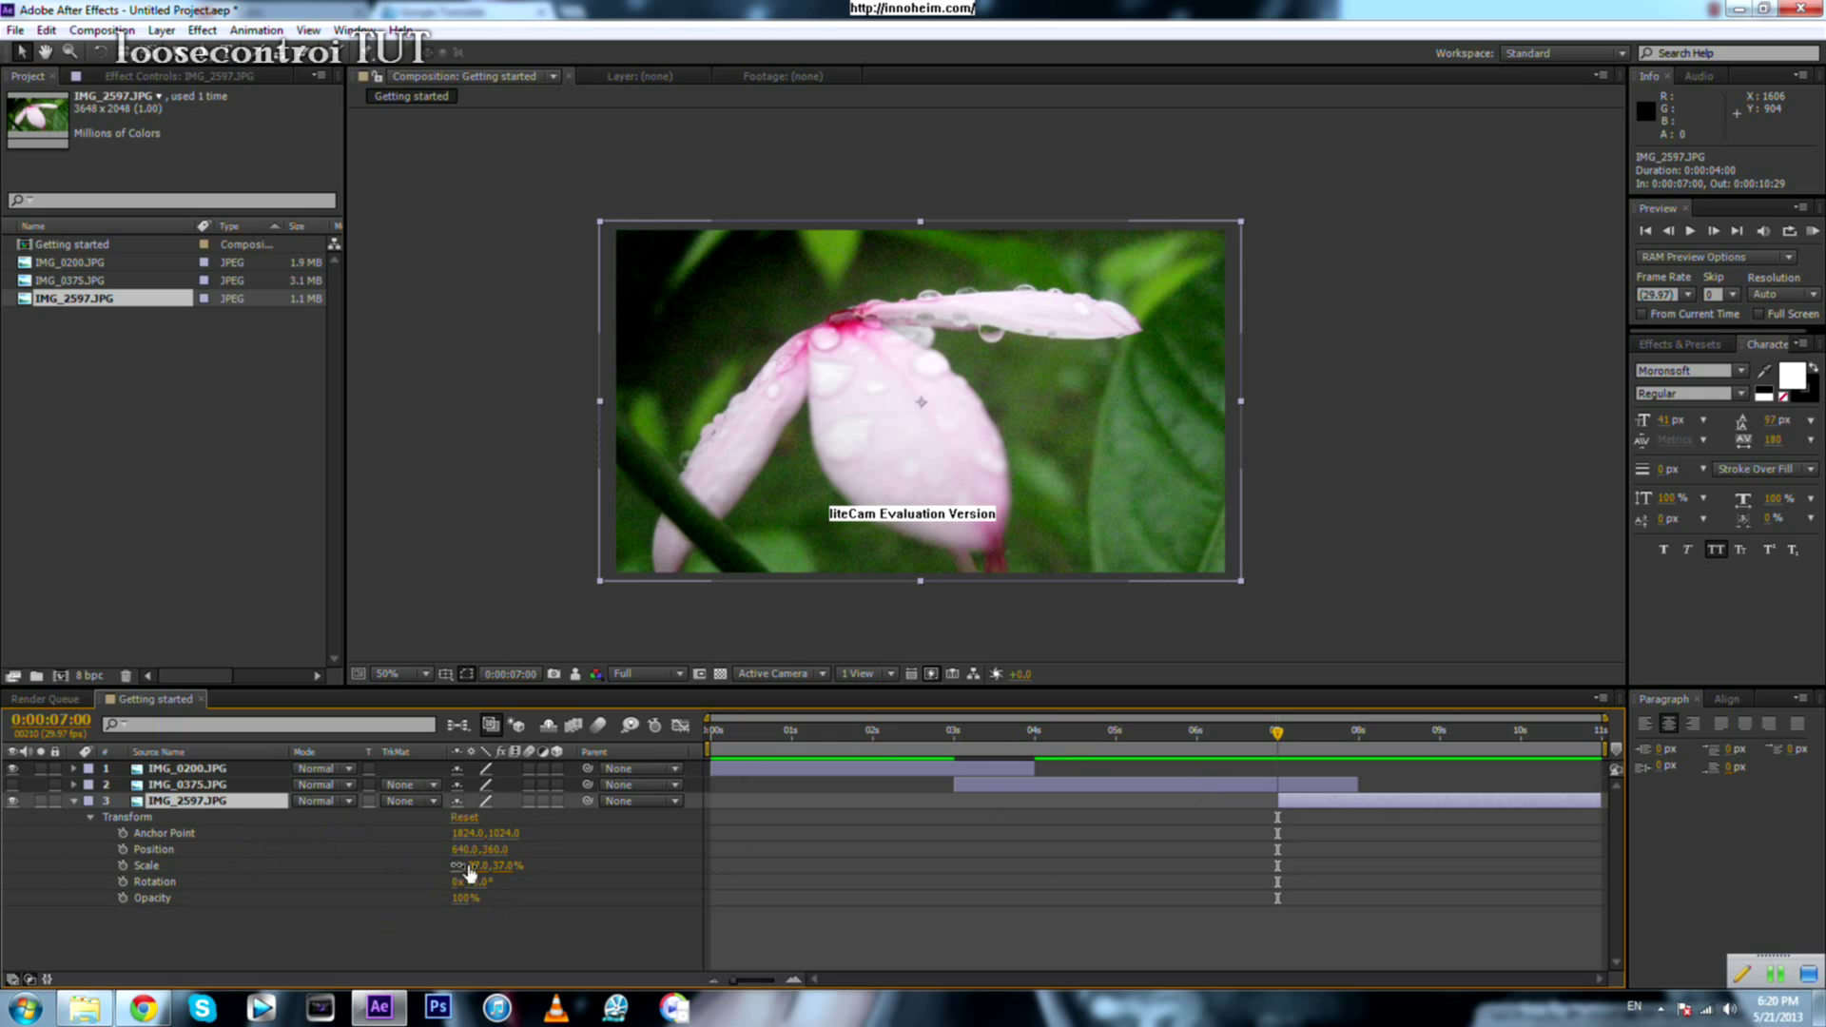
left_click_drag(1276, 737, 1601, 737)
left_click(122, 866)
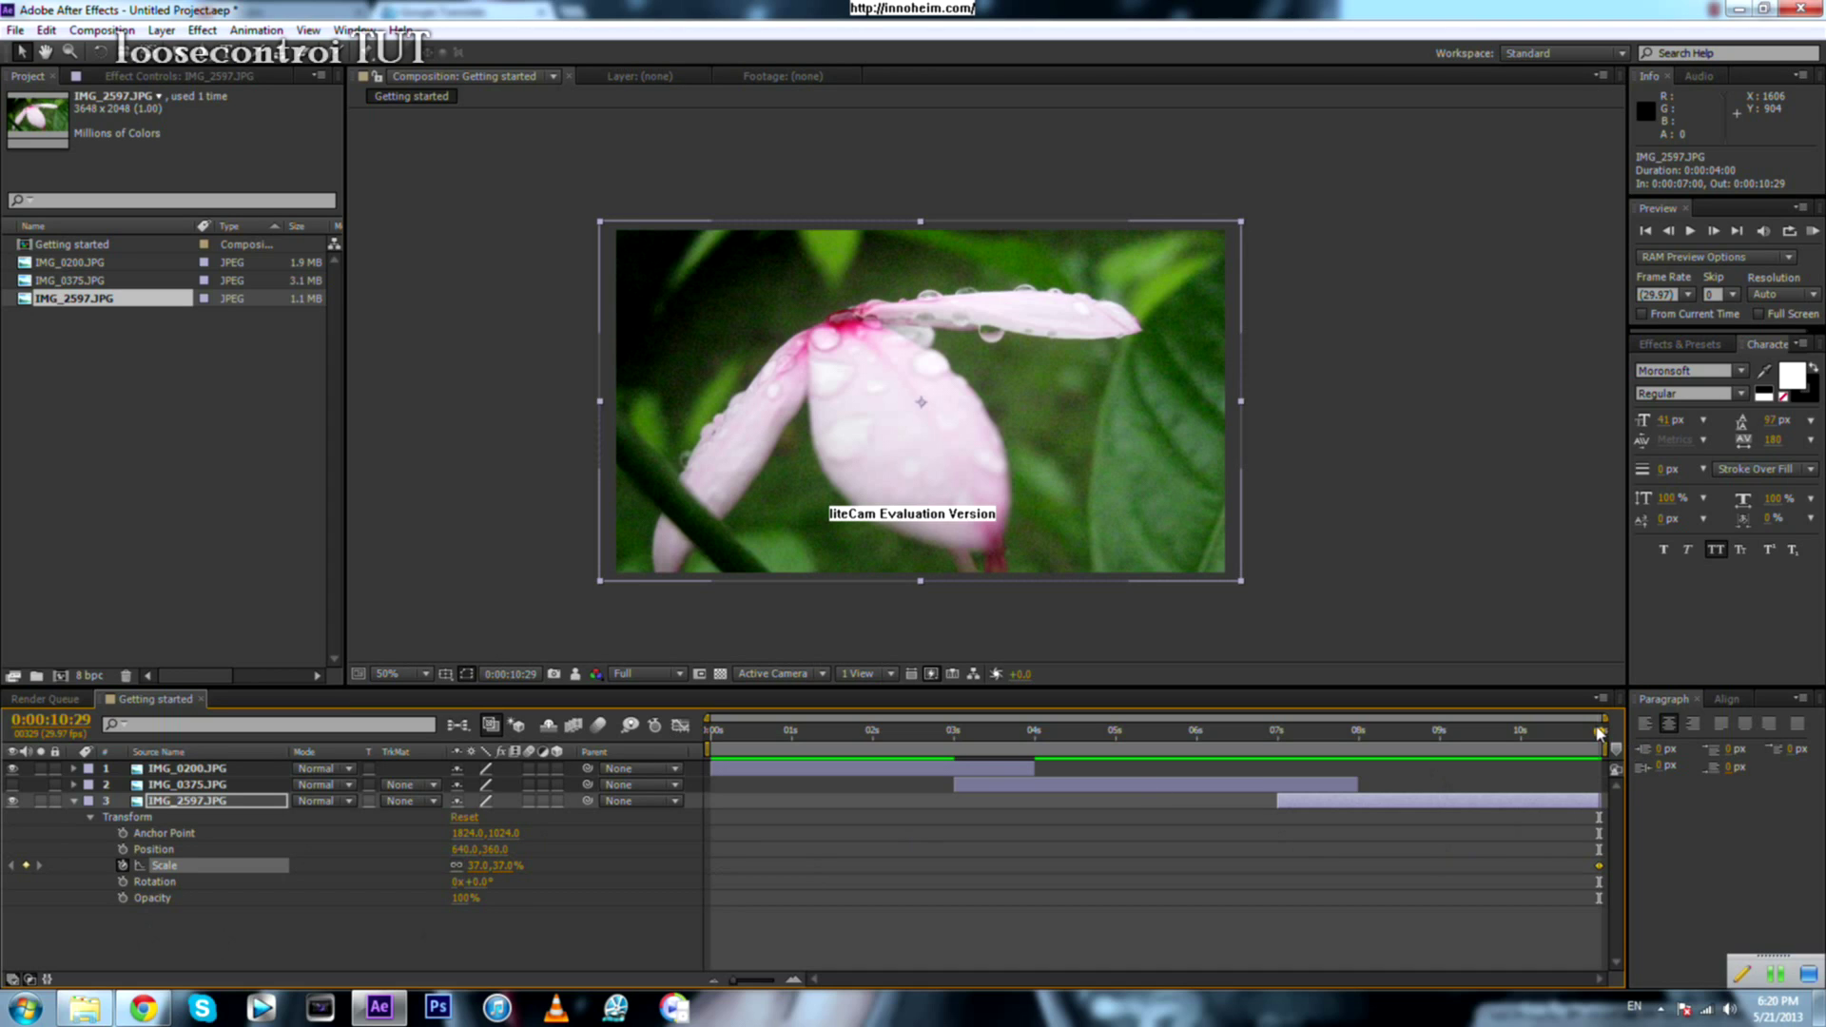
Step: Add a 59% Scale keyframe at 7 seconds and RAM-preview the animation
left_click_drag(1600, 735, 1283, 758)
left_click_drag(473, 865, 504, 869)
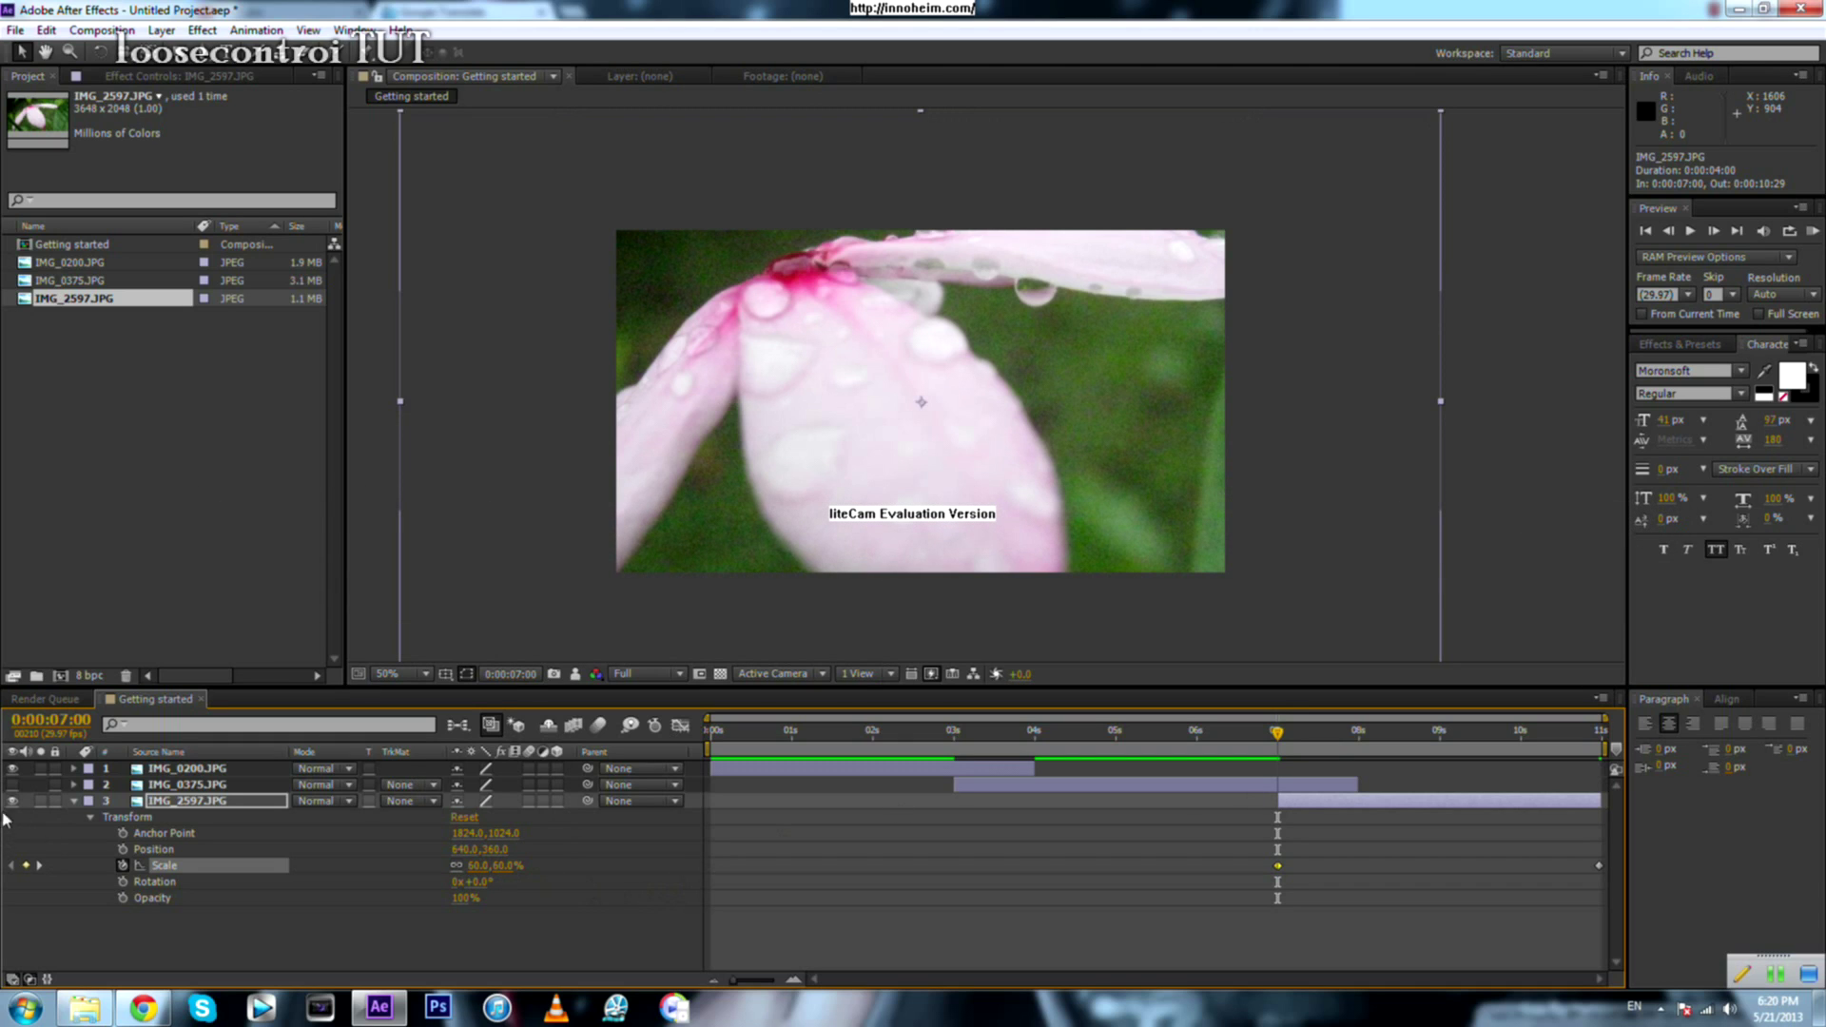
left_click(79, 802)
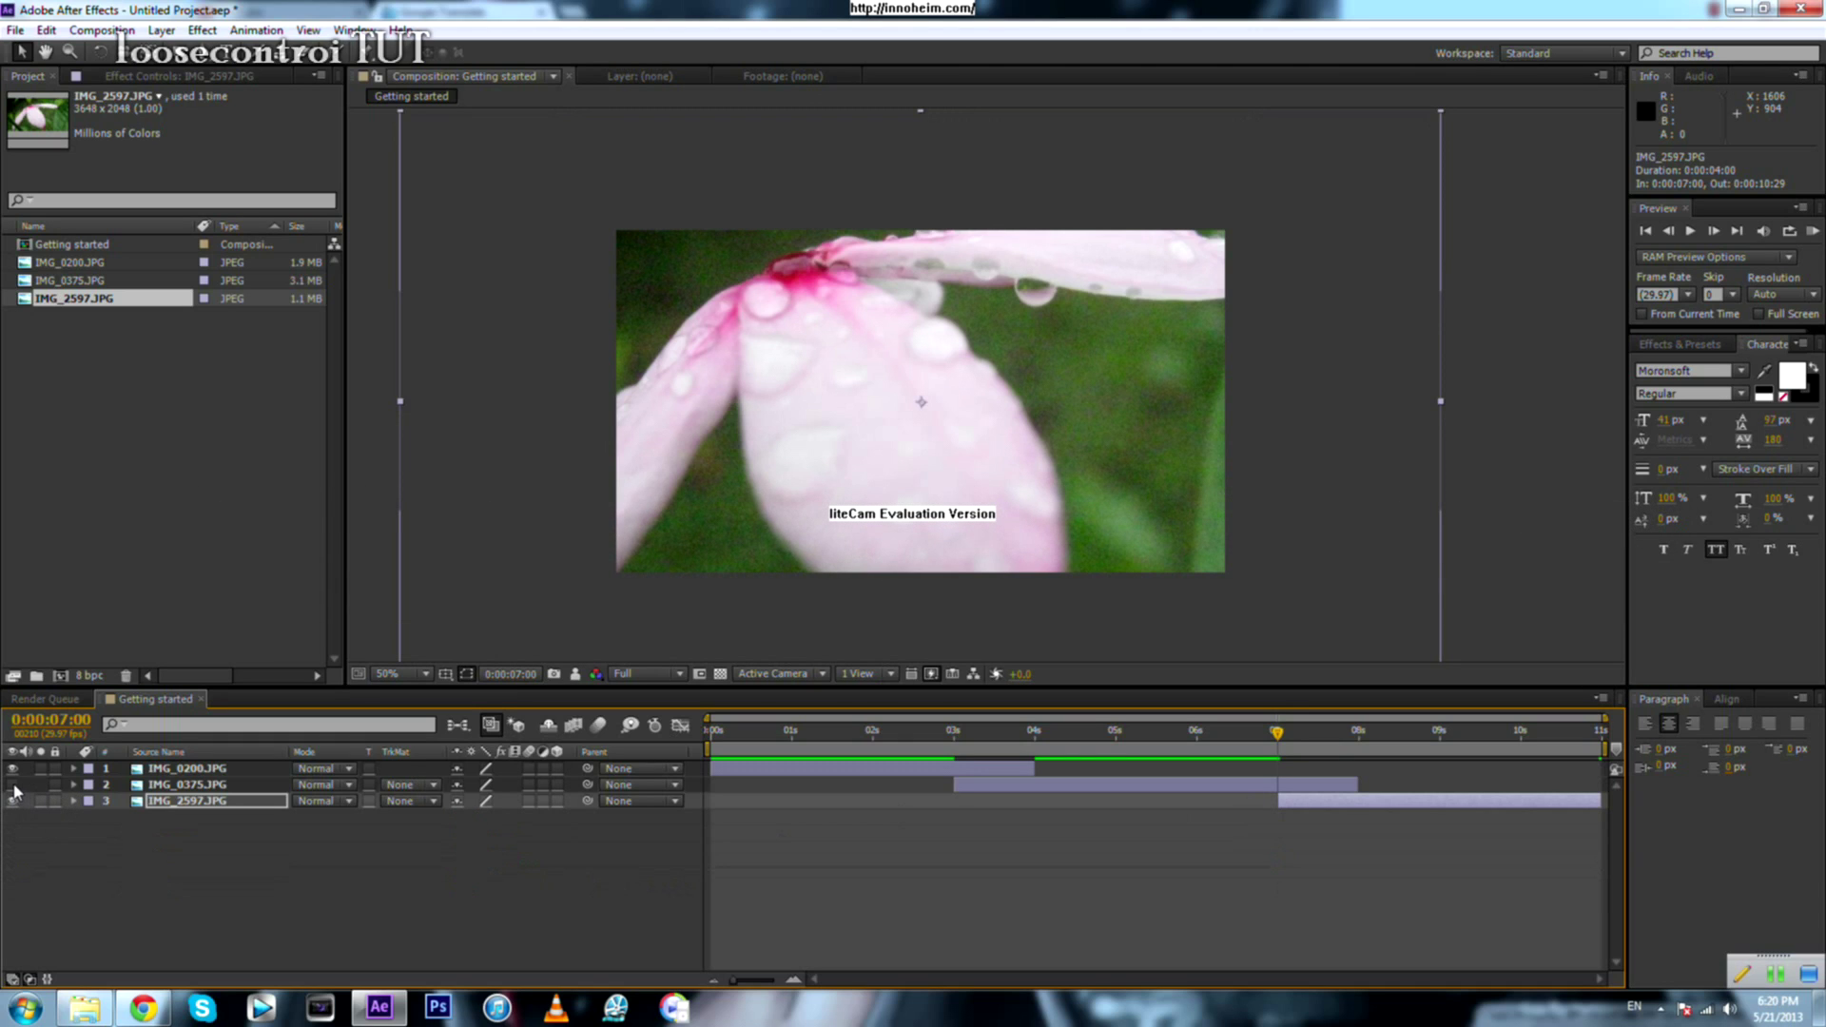
key("KP_0")
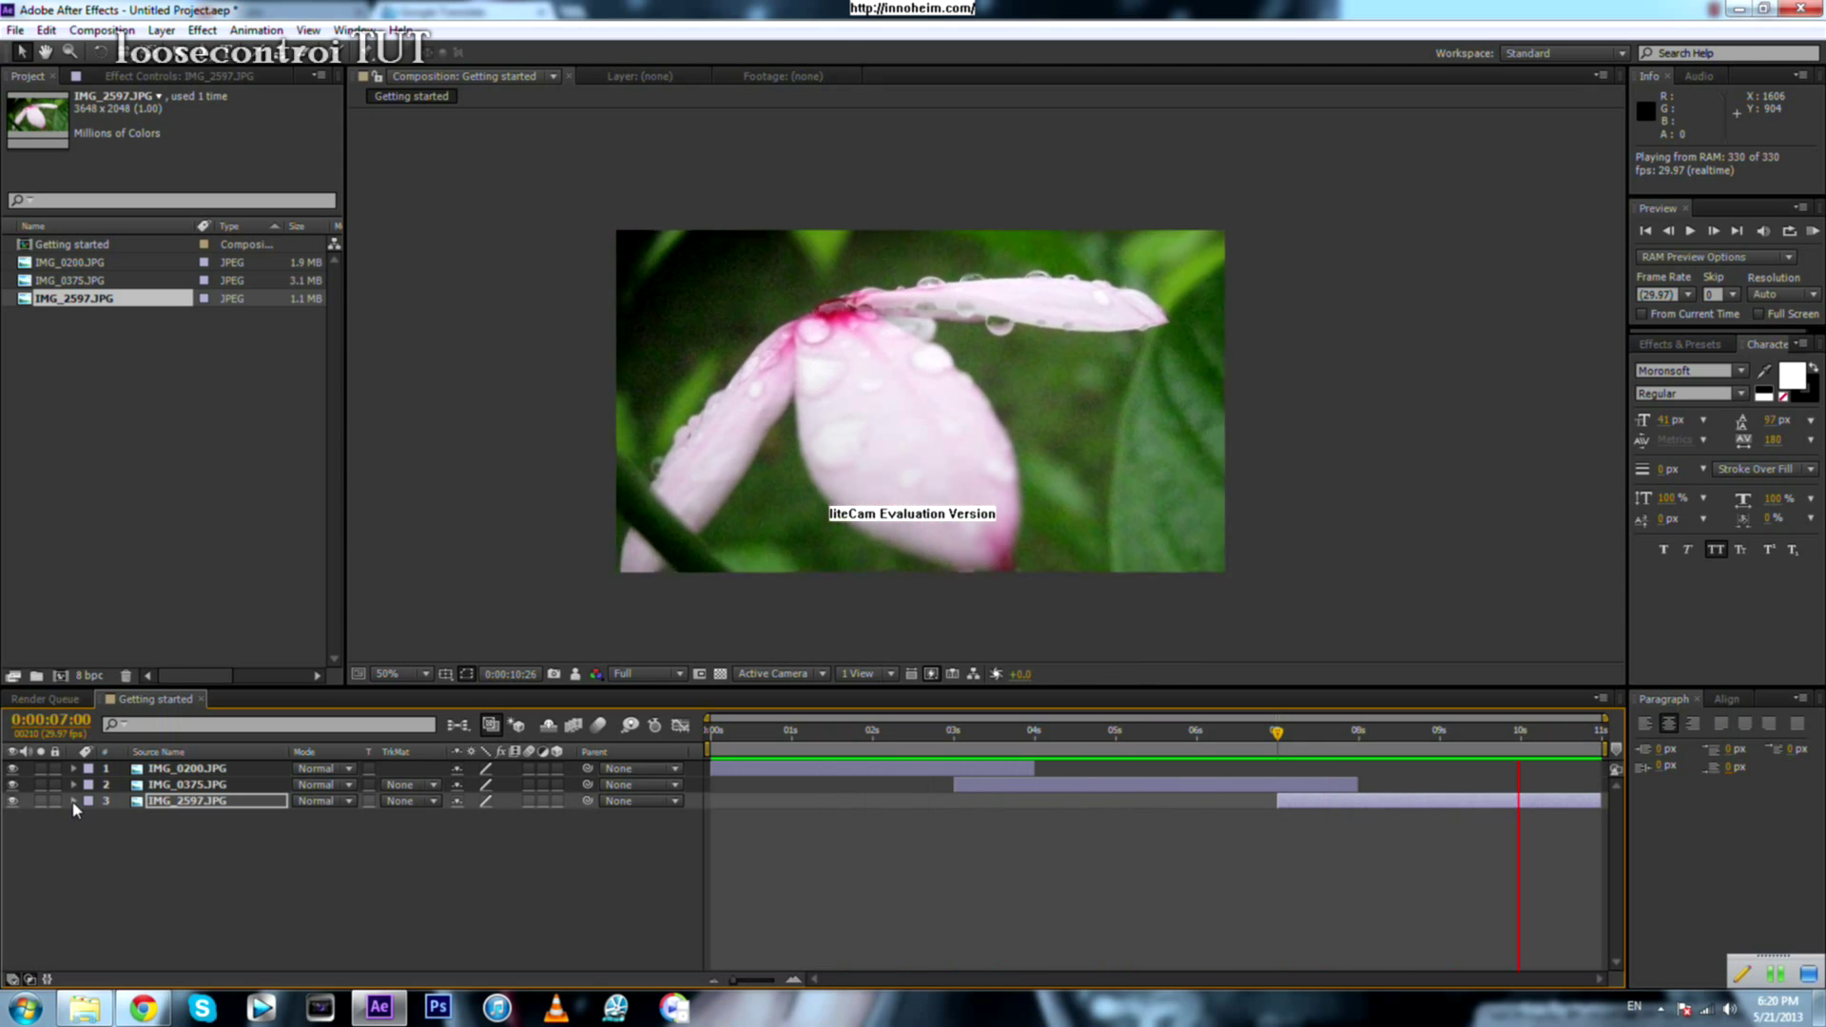
key("space")
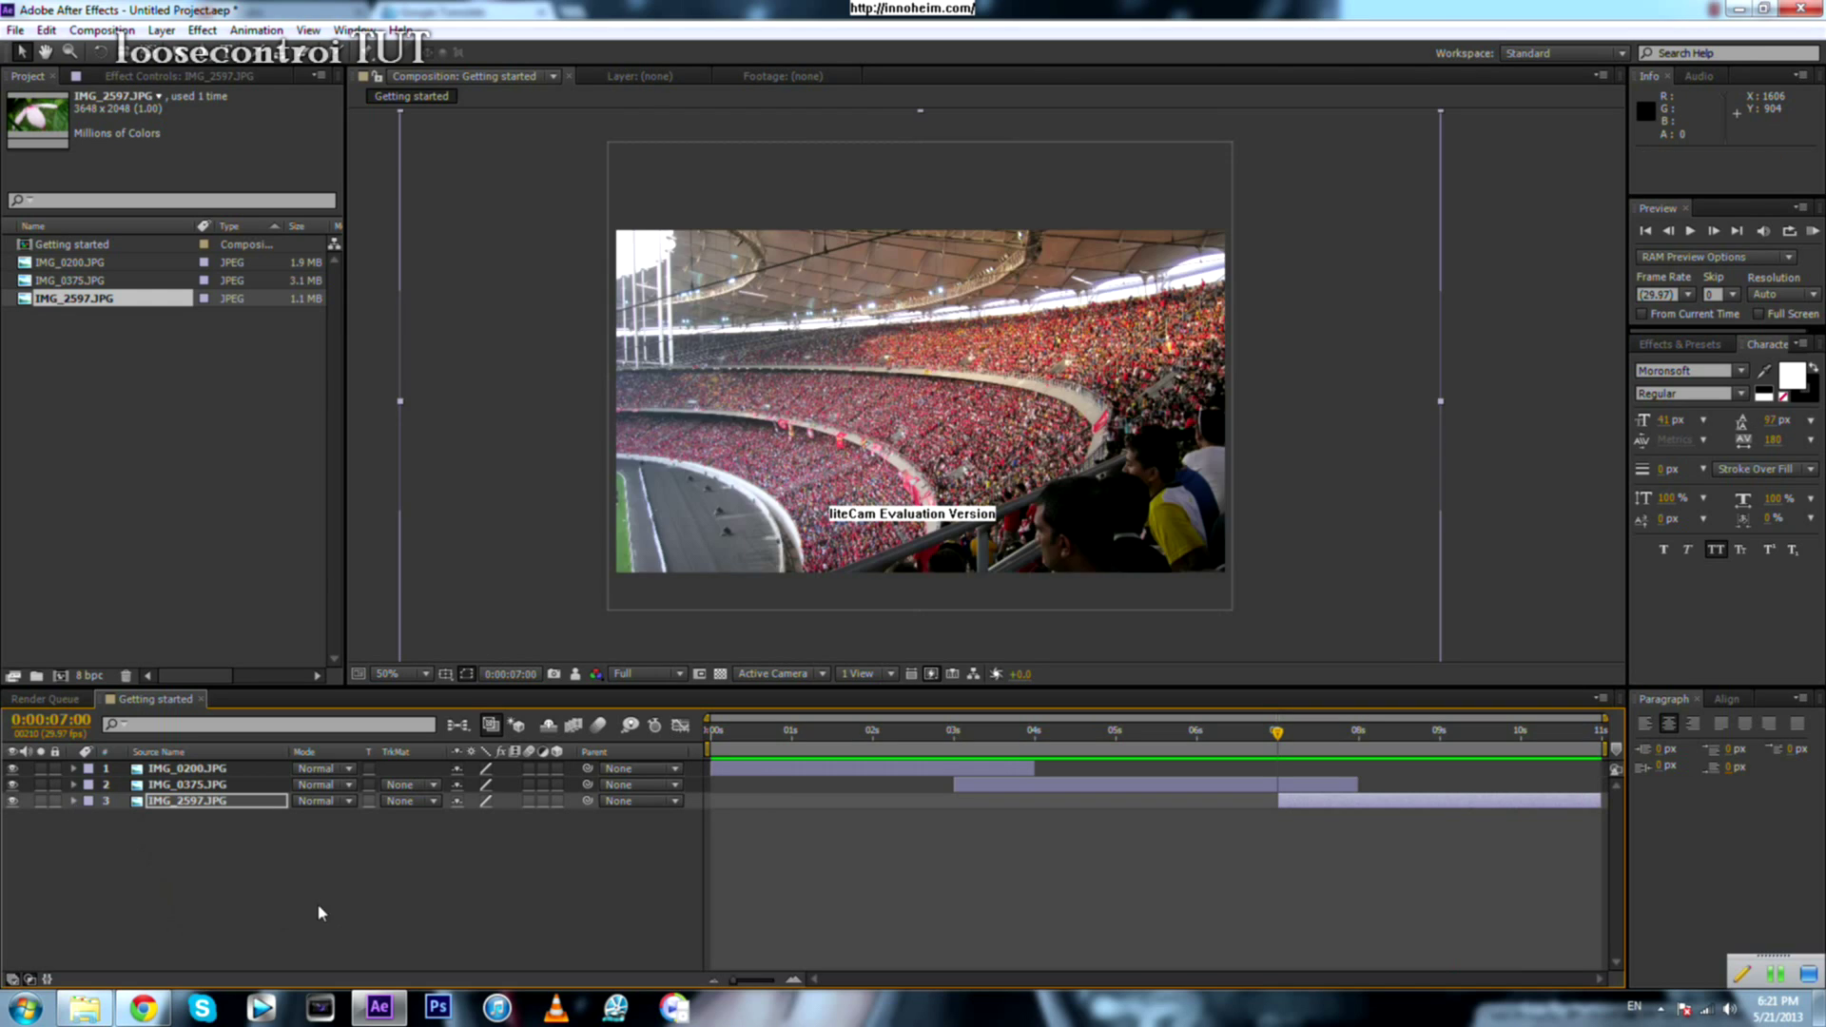
left_click(871, 749)
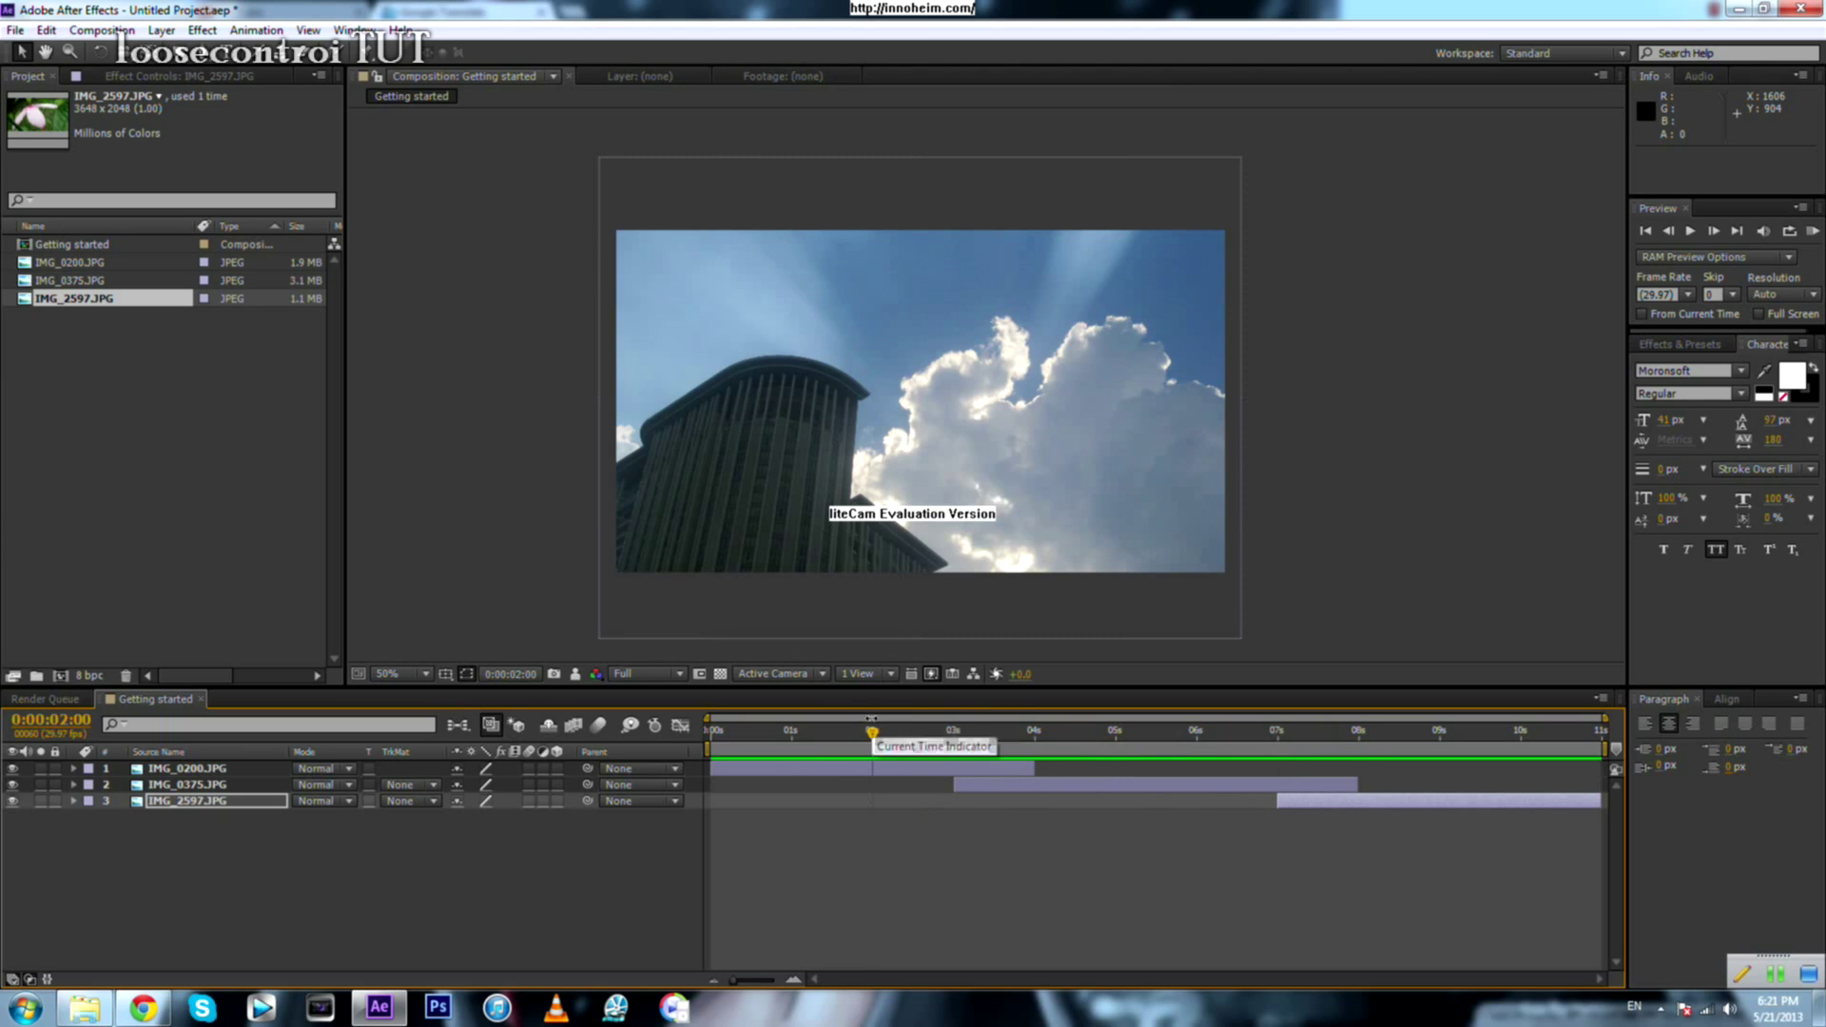
left_click_drag(873, 747, 953, 850)
left_click(360, 858)
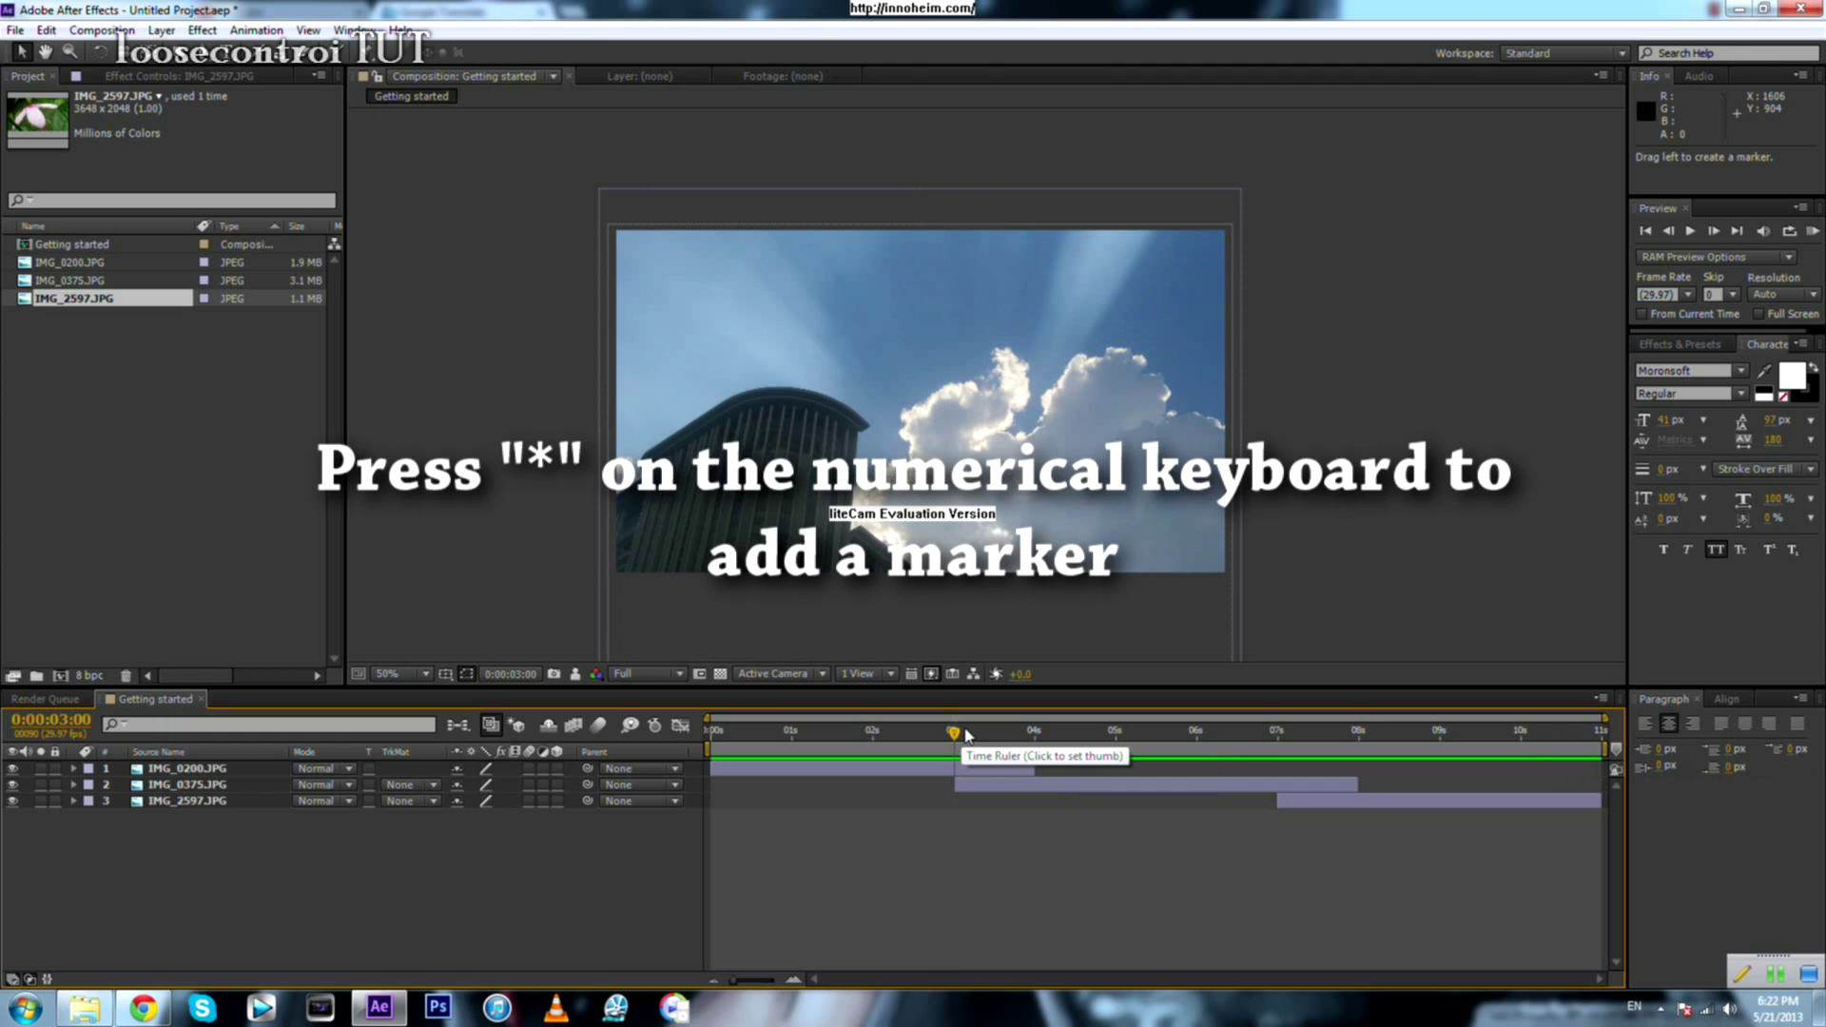
Step: Add composition markers at 3, 4, 7 and 8 seconds
key("KP_Multiply")
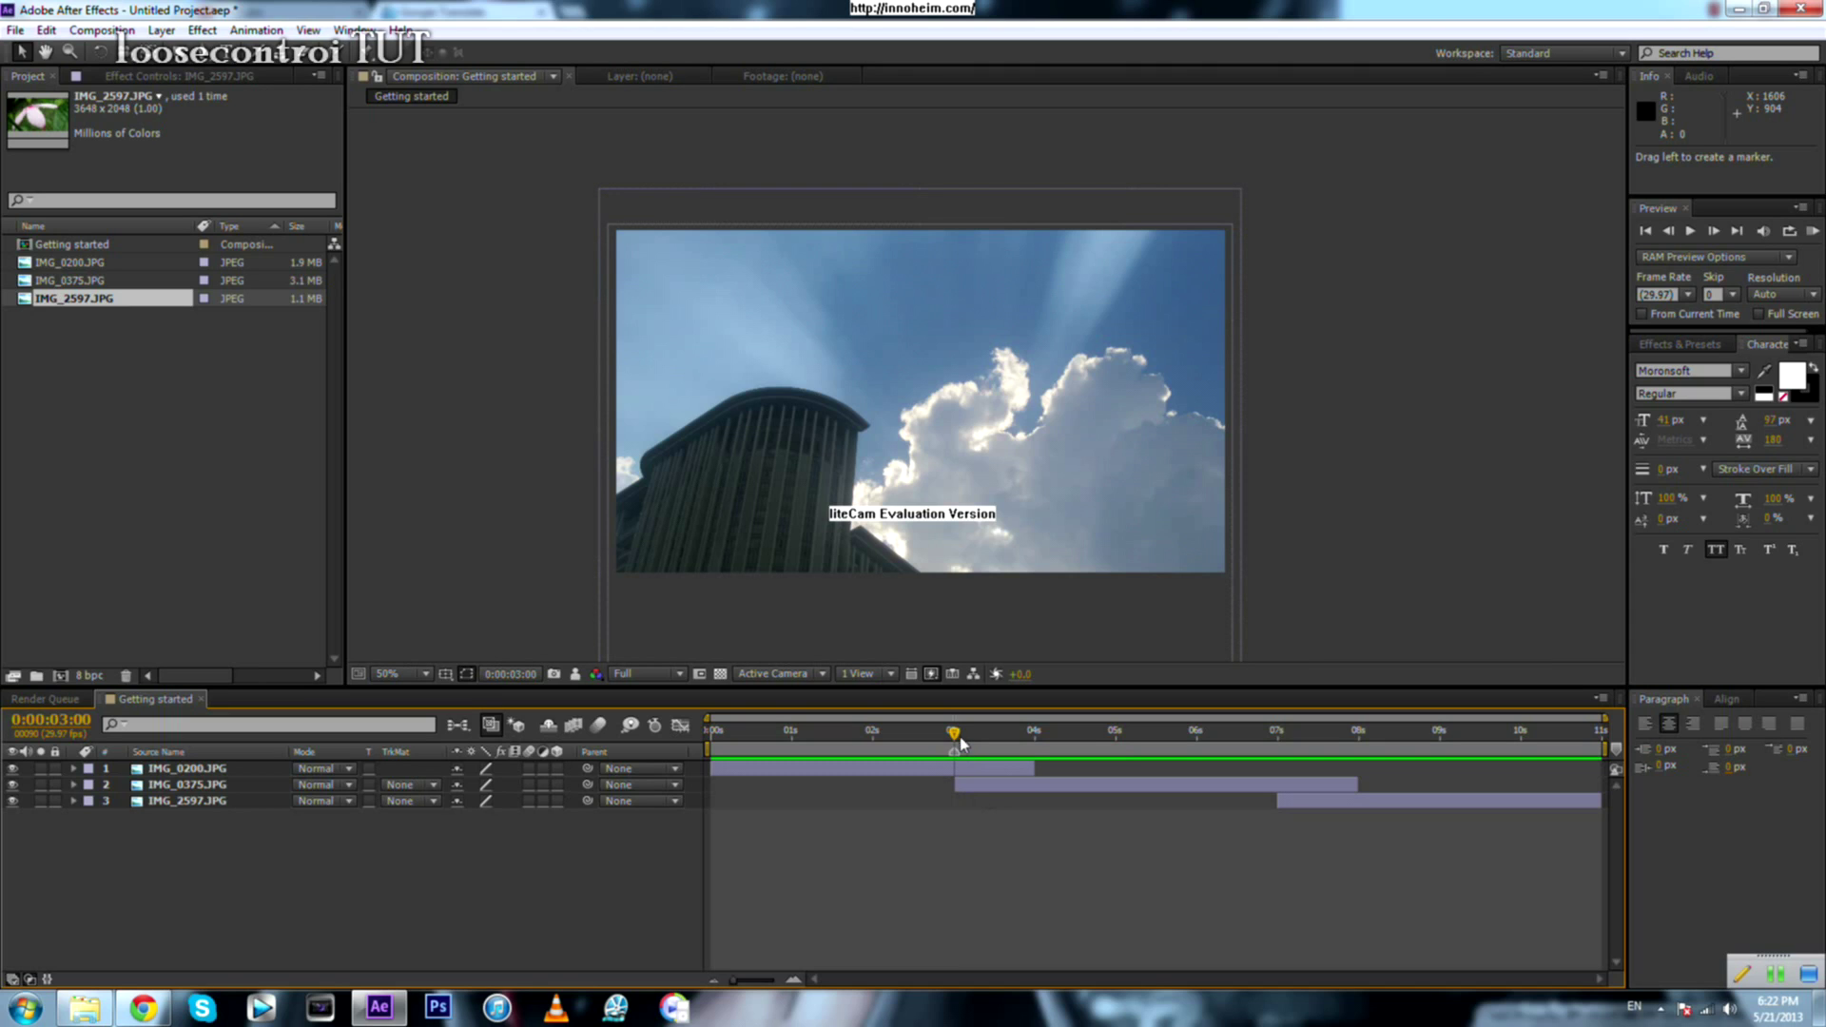
left_click_drag(953, 733, 1039, 733)
left_click(1036, 732)
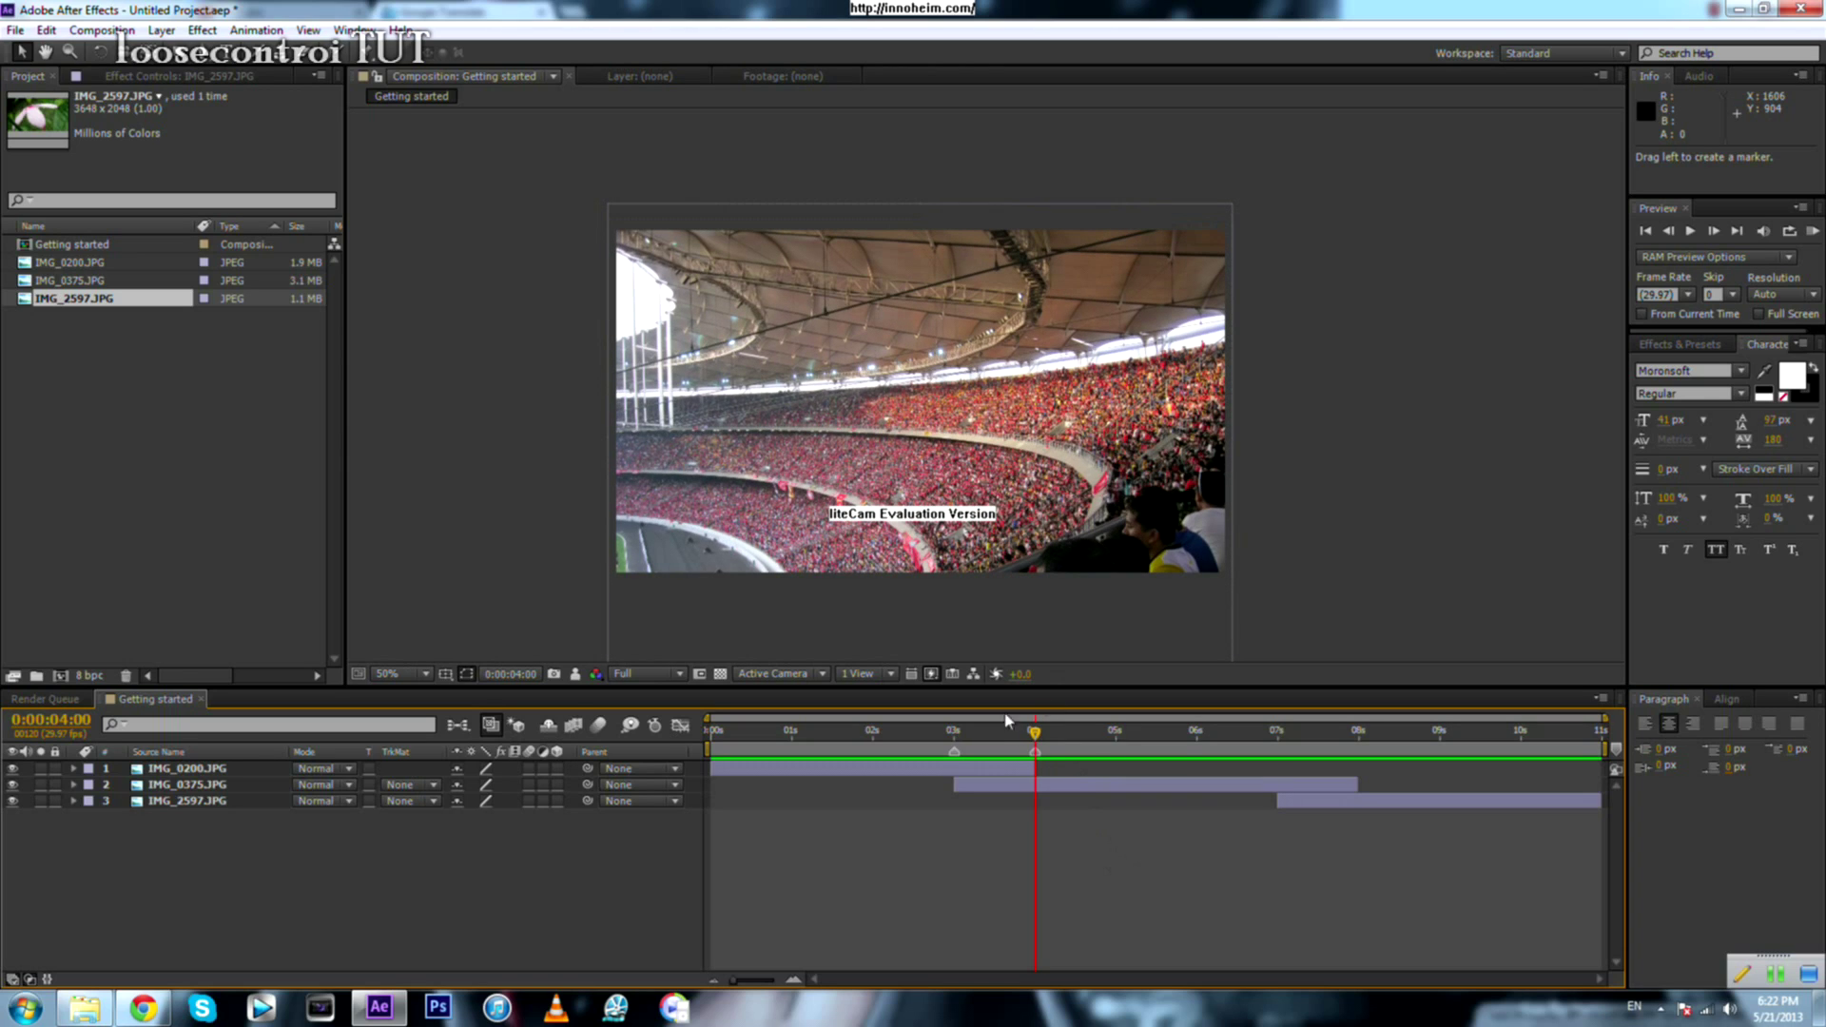
left_click_drag(1106, 751, 1278, 833)
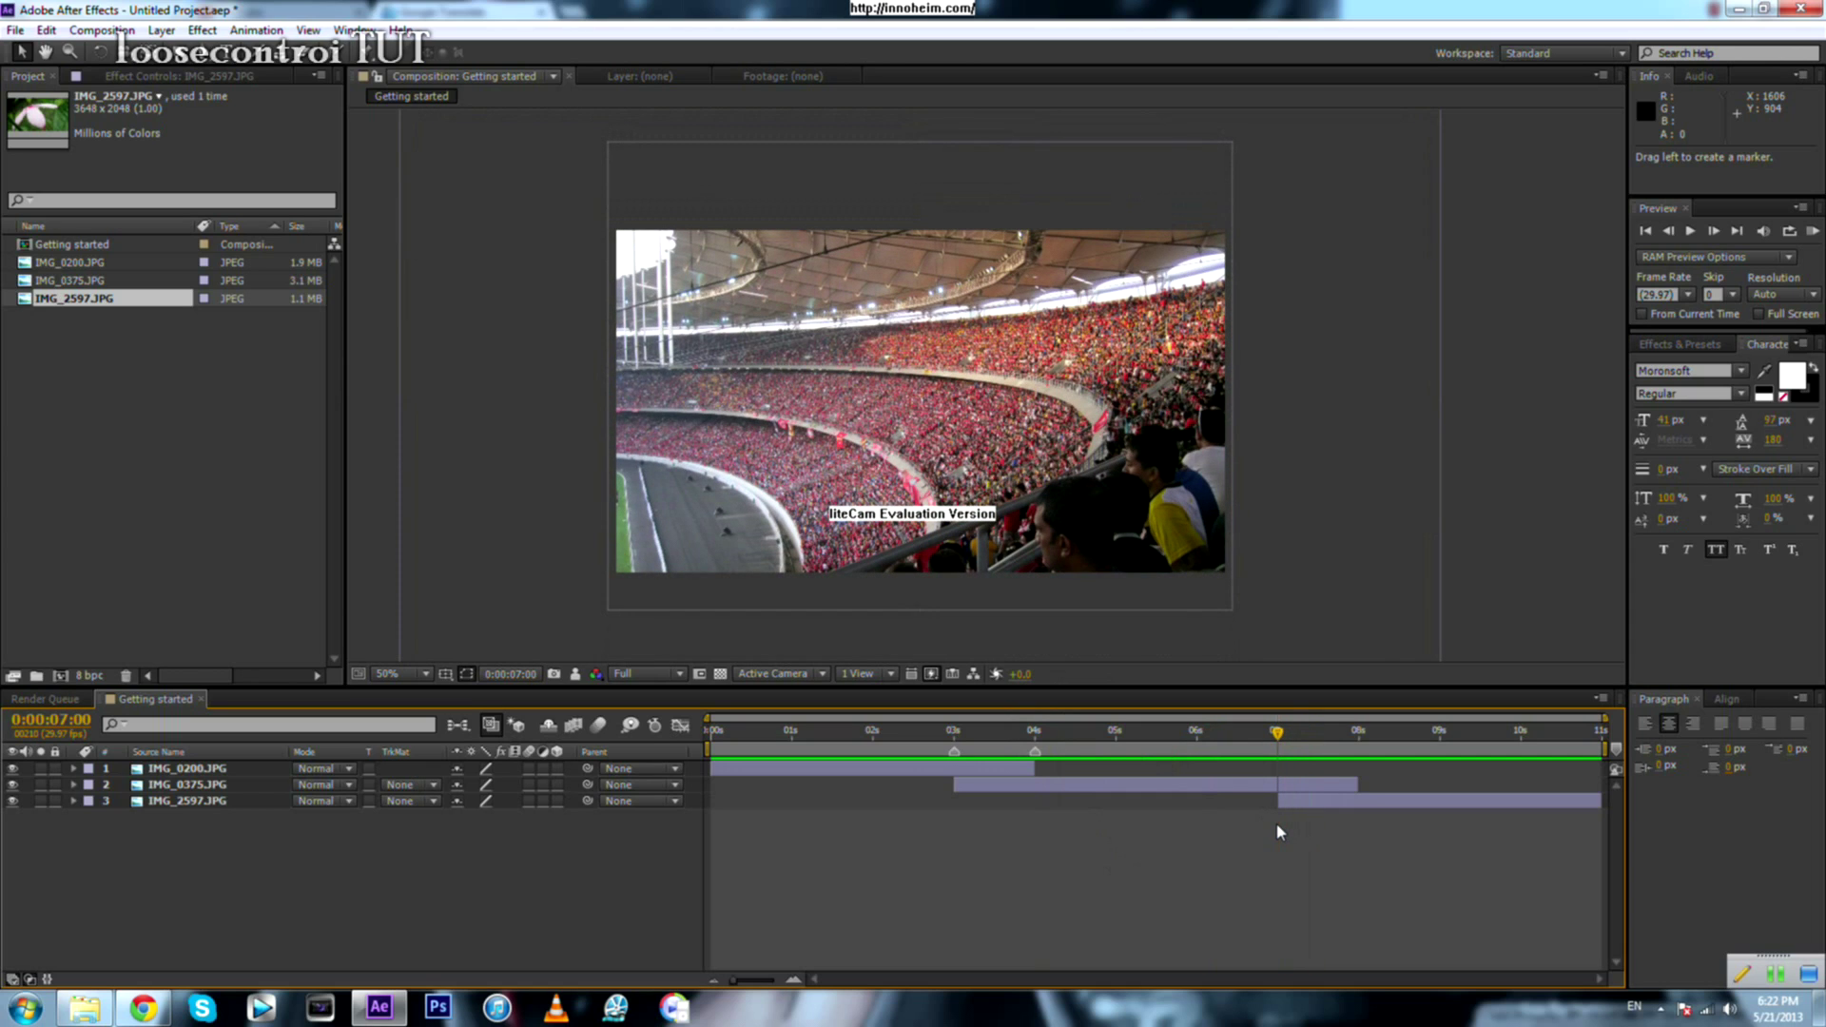
left_click_drag(1278, 737, 813, 786)
Step: Return to the start, select IMG_0200.JPG, and move the time to just under one second
key("Home")
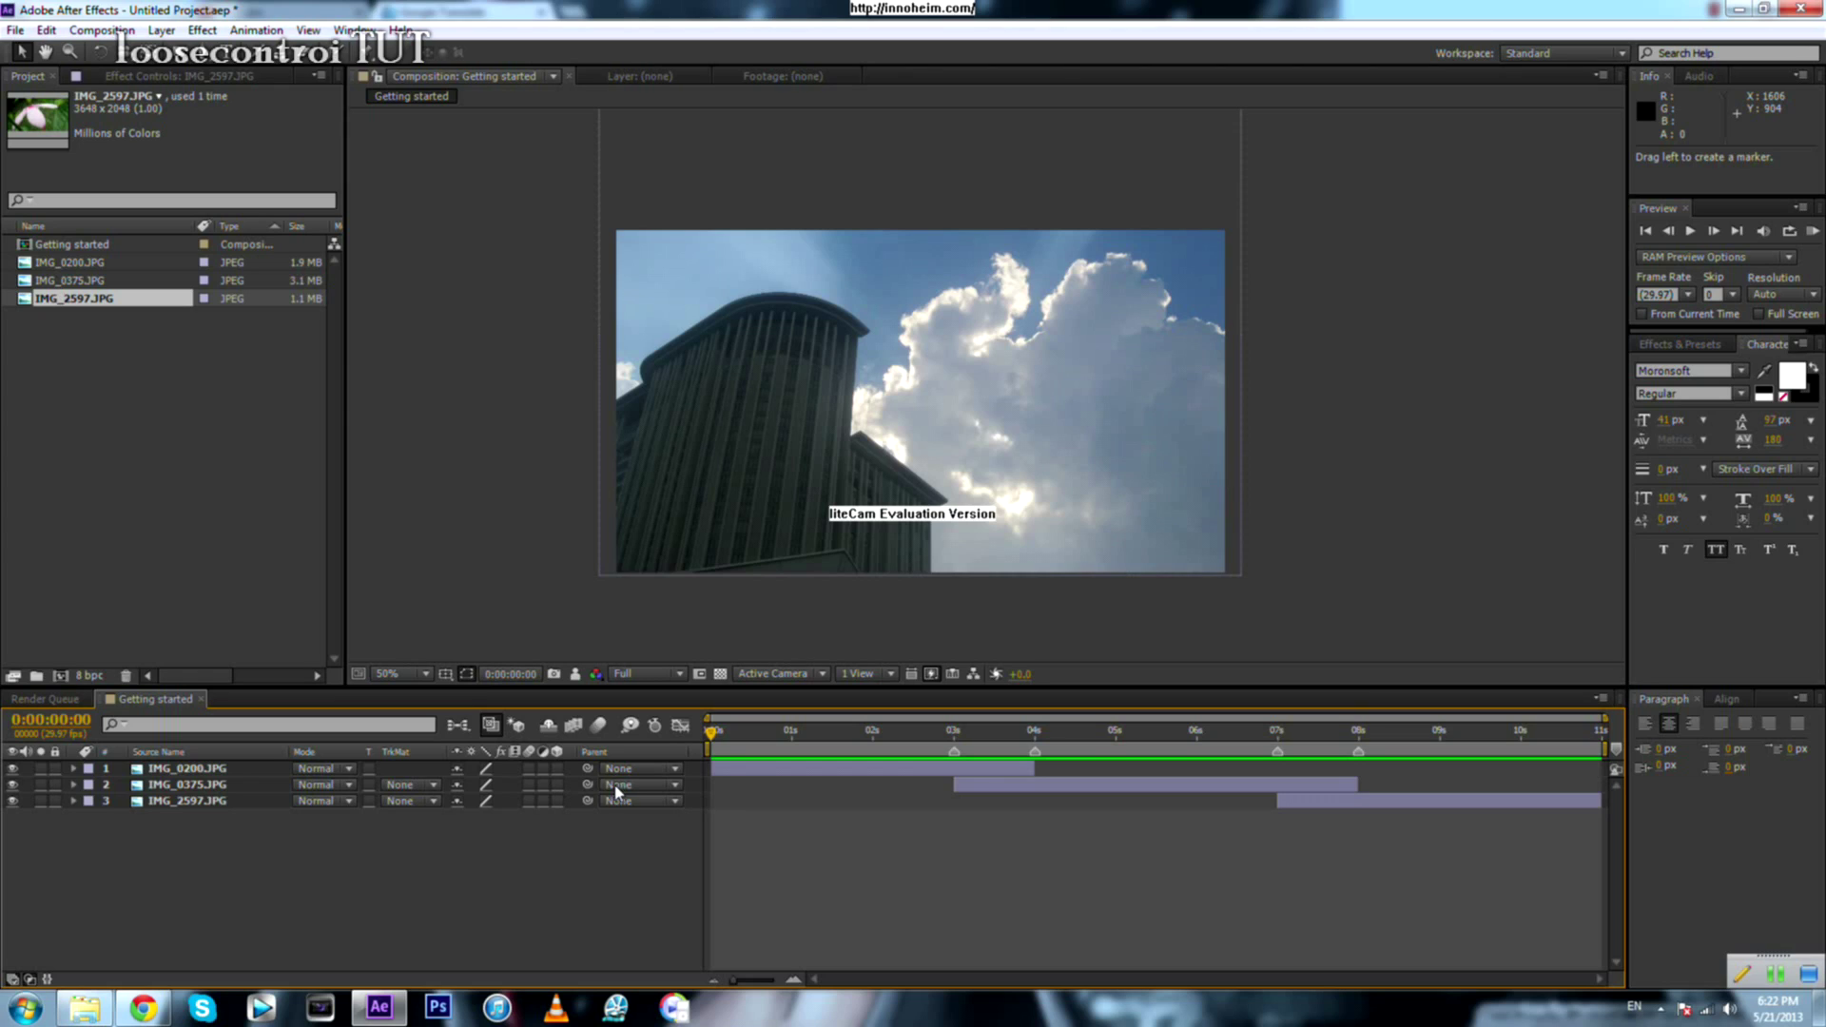
left_click(226, 769)
left_click_drag(708, 734, 784, 742)
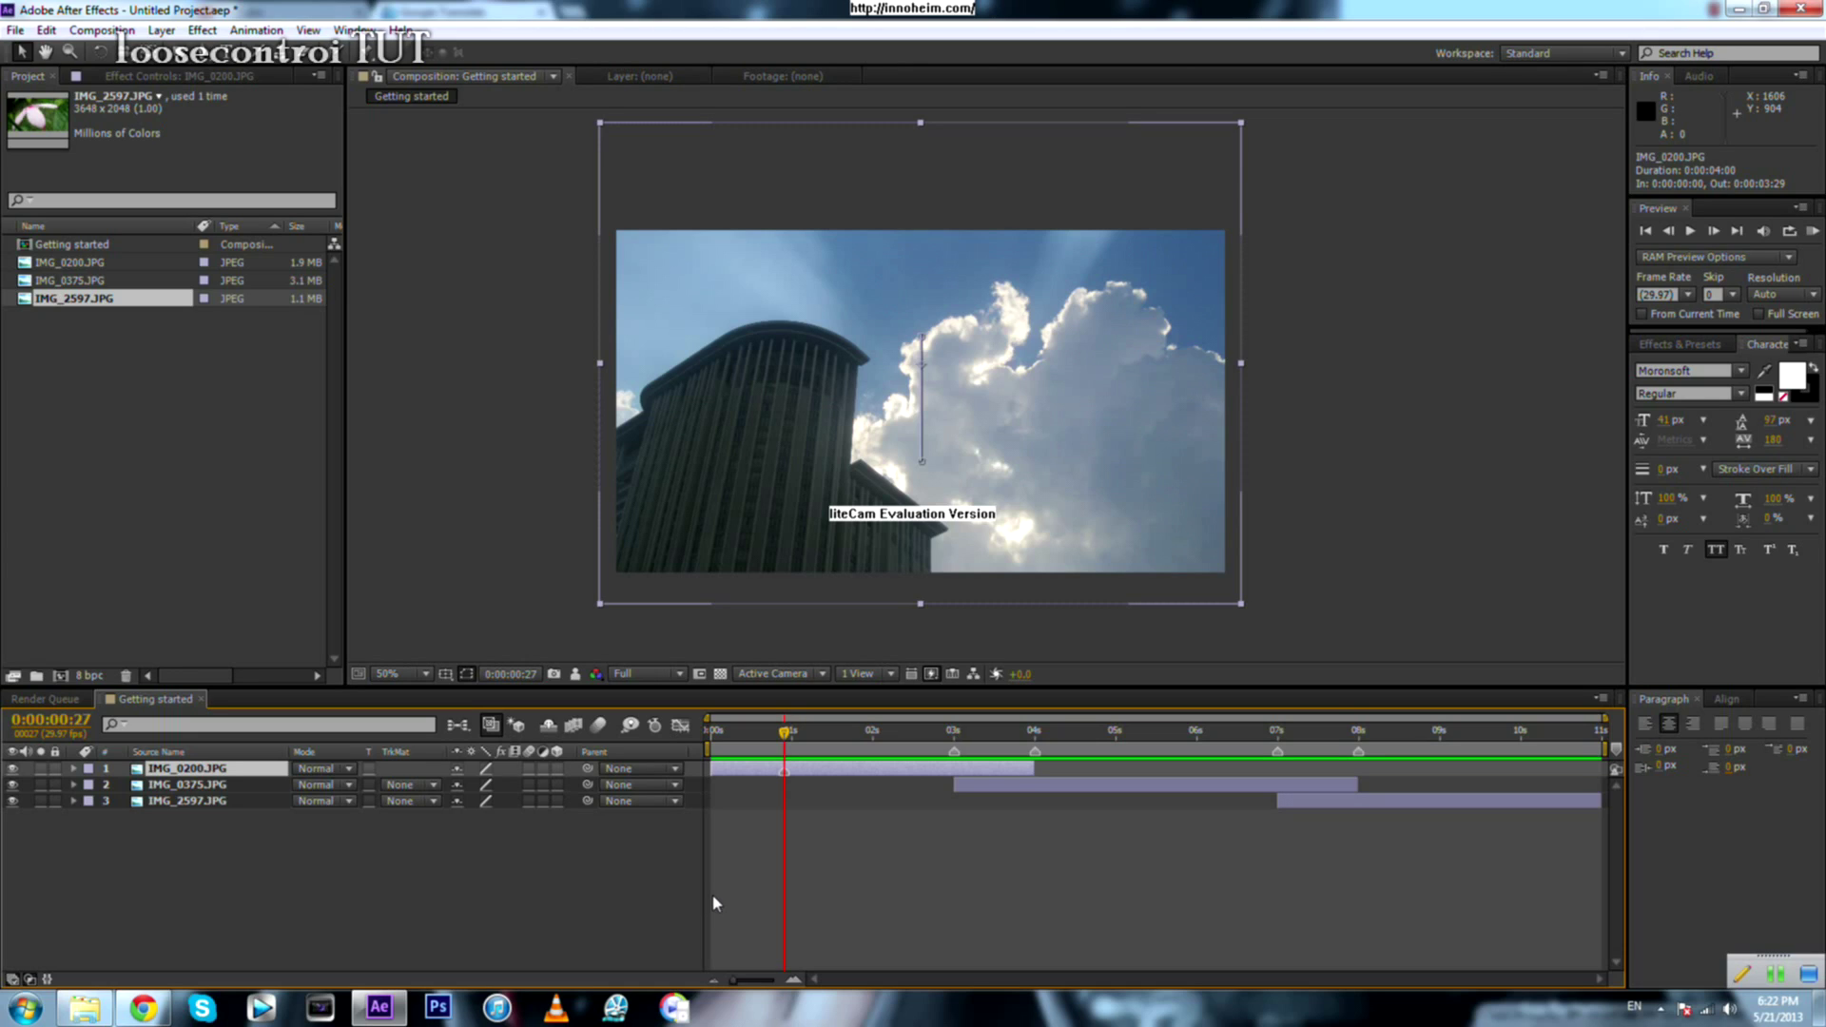
Step: Undo the stray layer marker and select all three photo layers
key("ctrl+z")
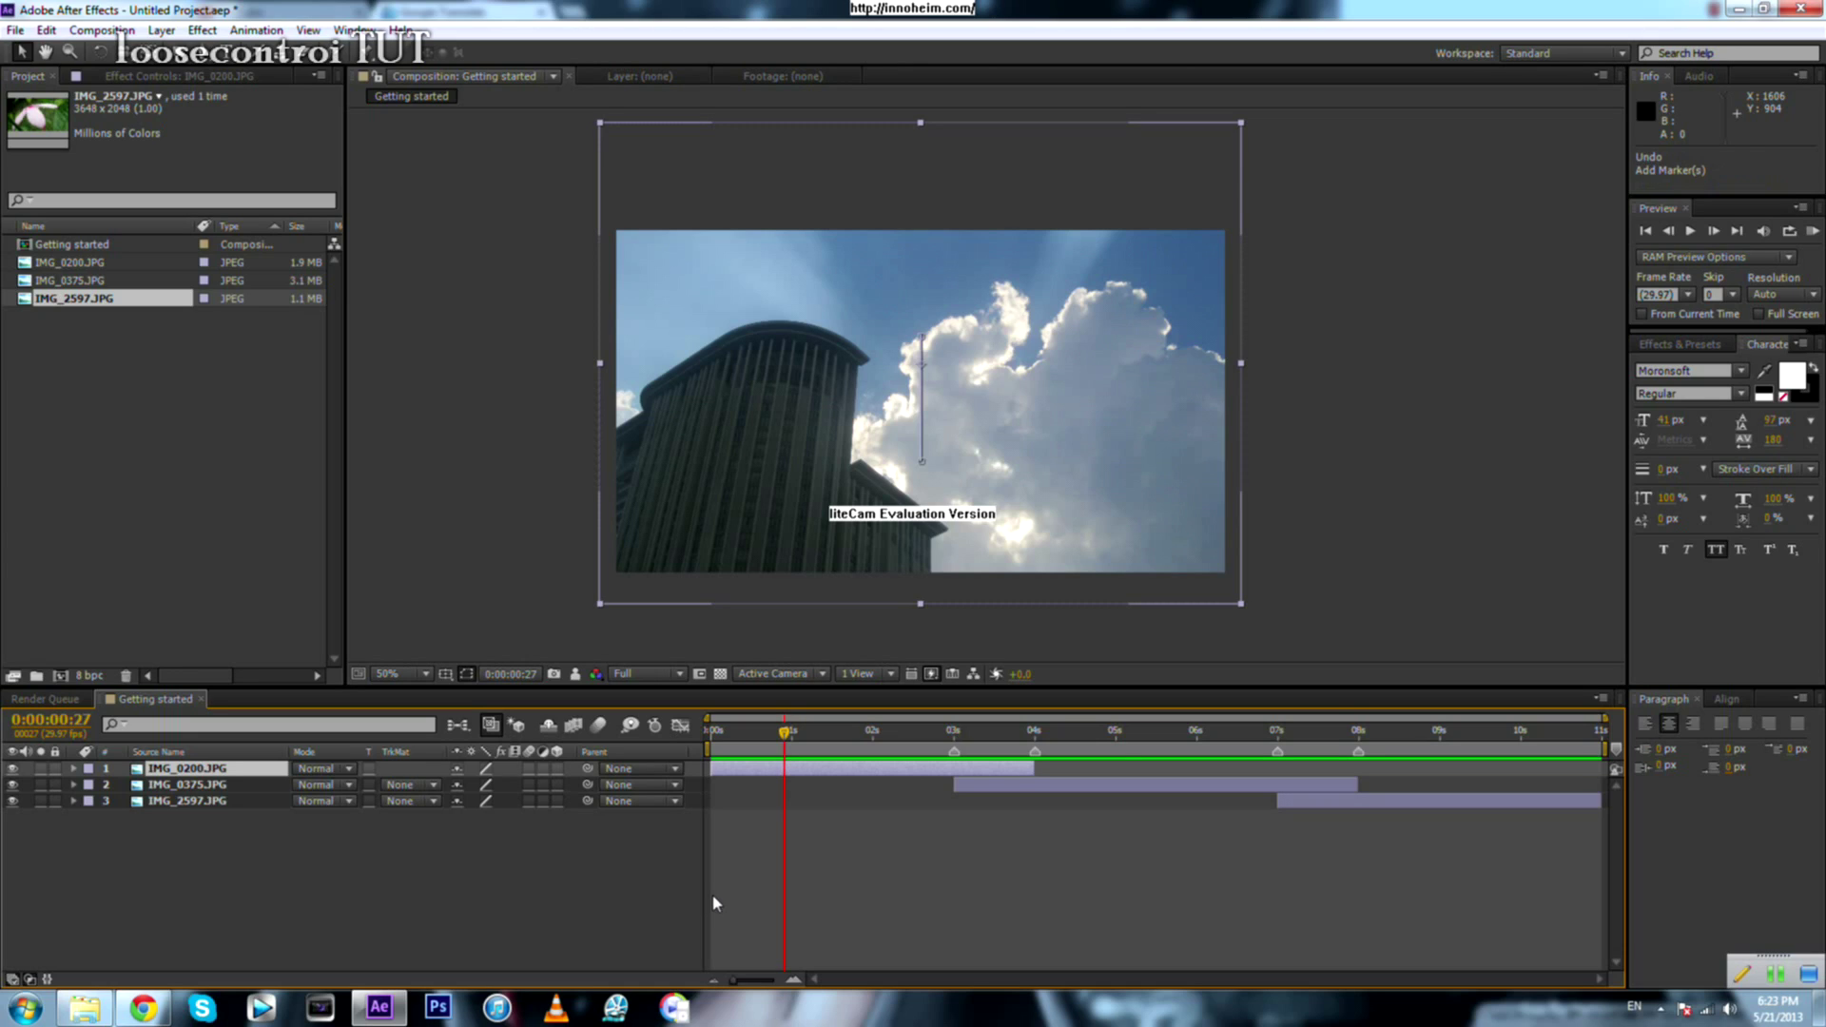
left_click(810, 865)
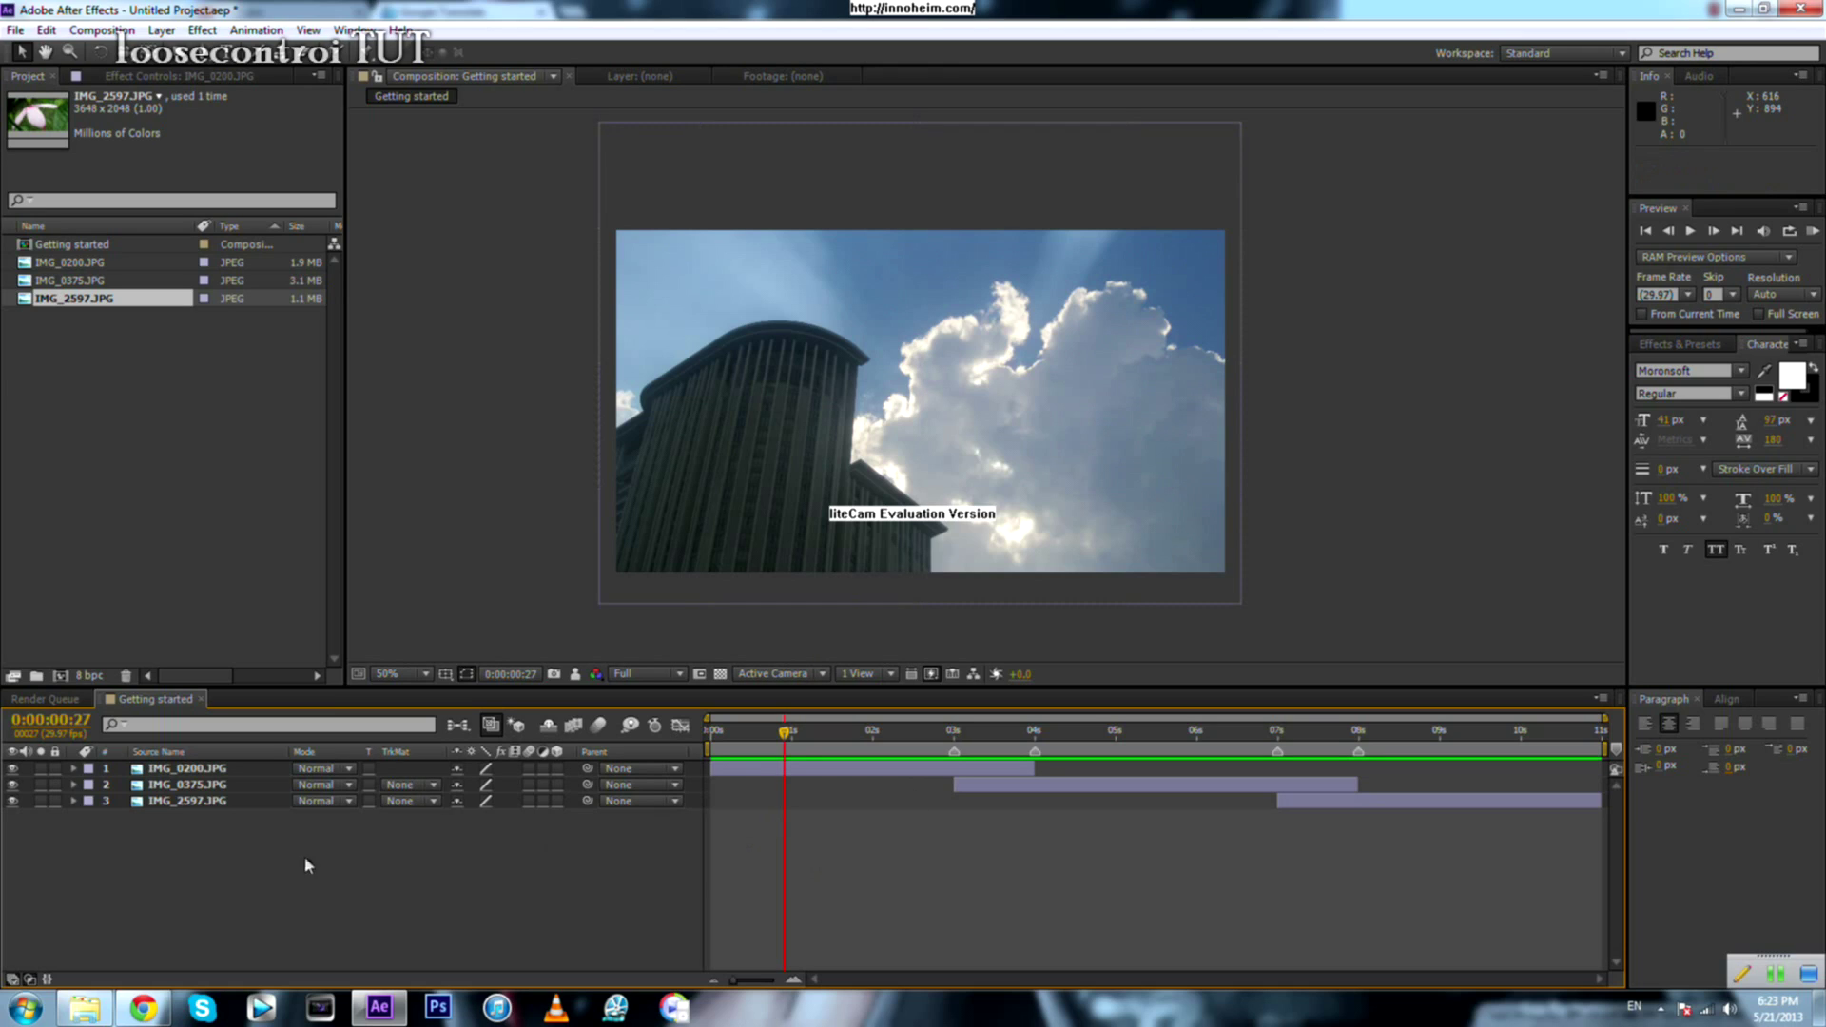
left_click(204, 785)
left_click(214, 770)
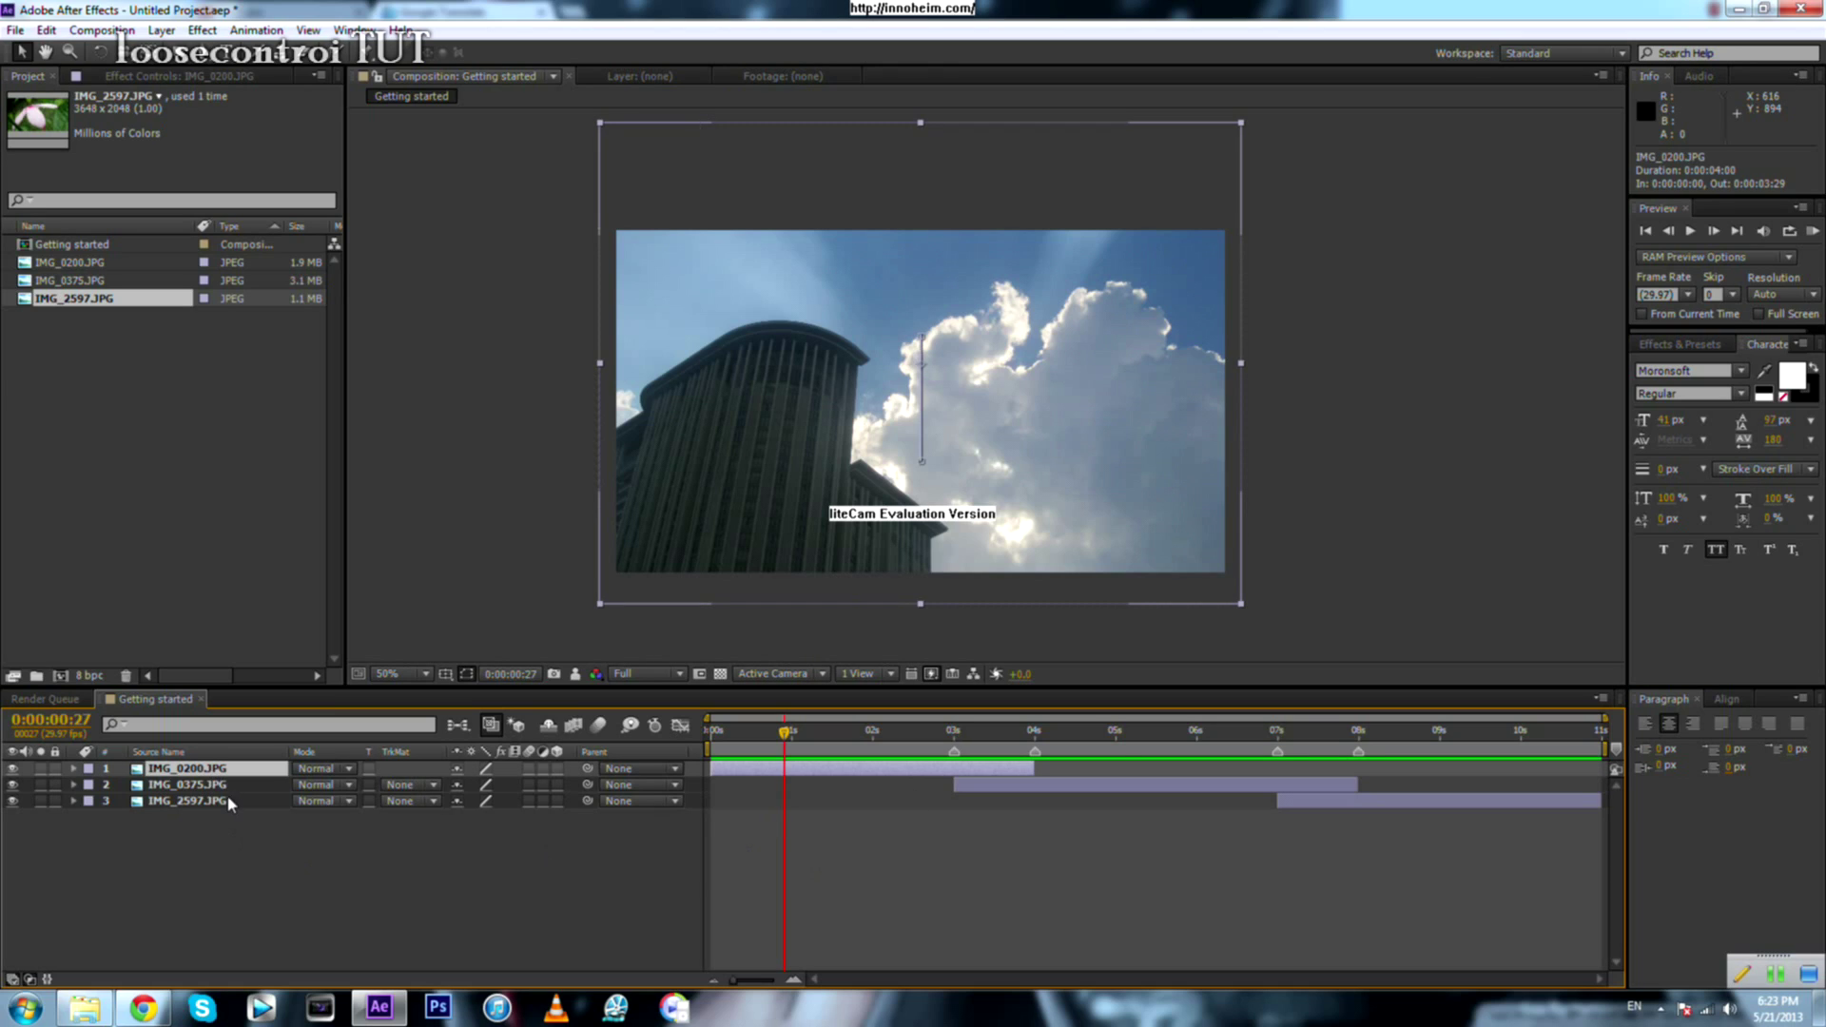
left_click(232, 804, "shift")
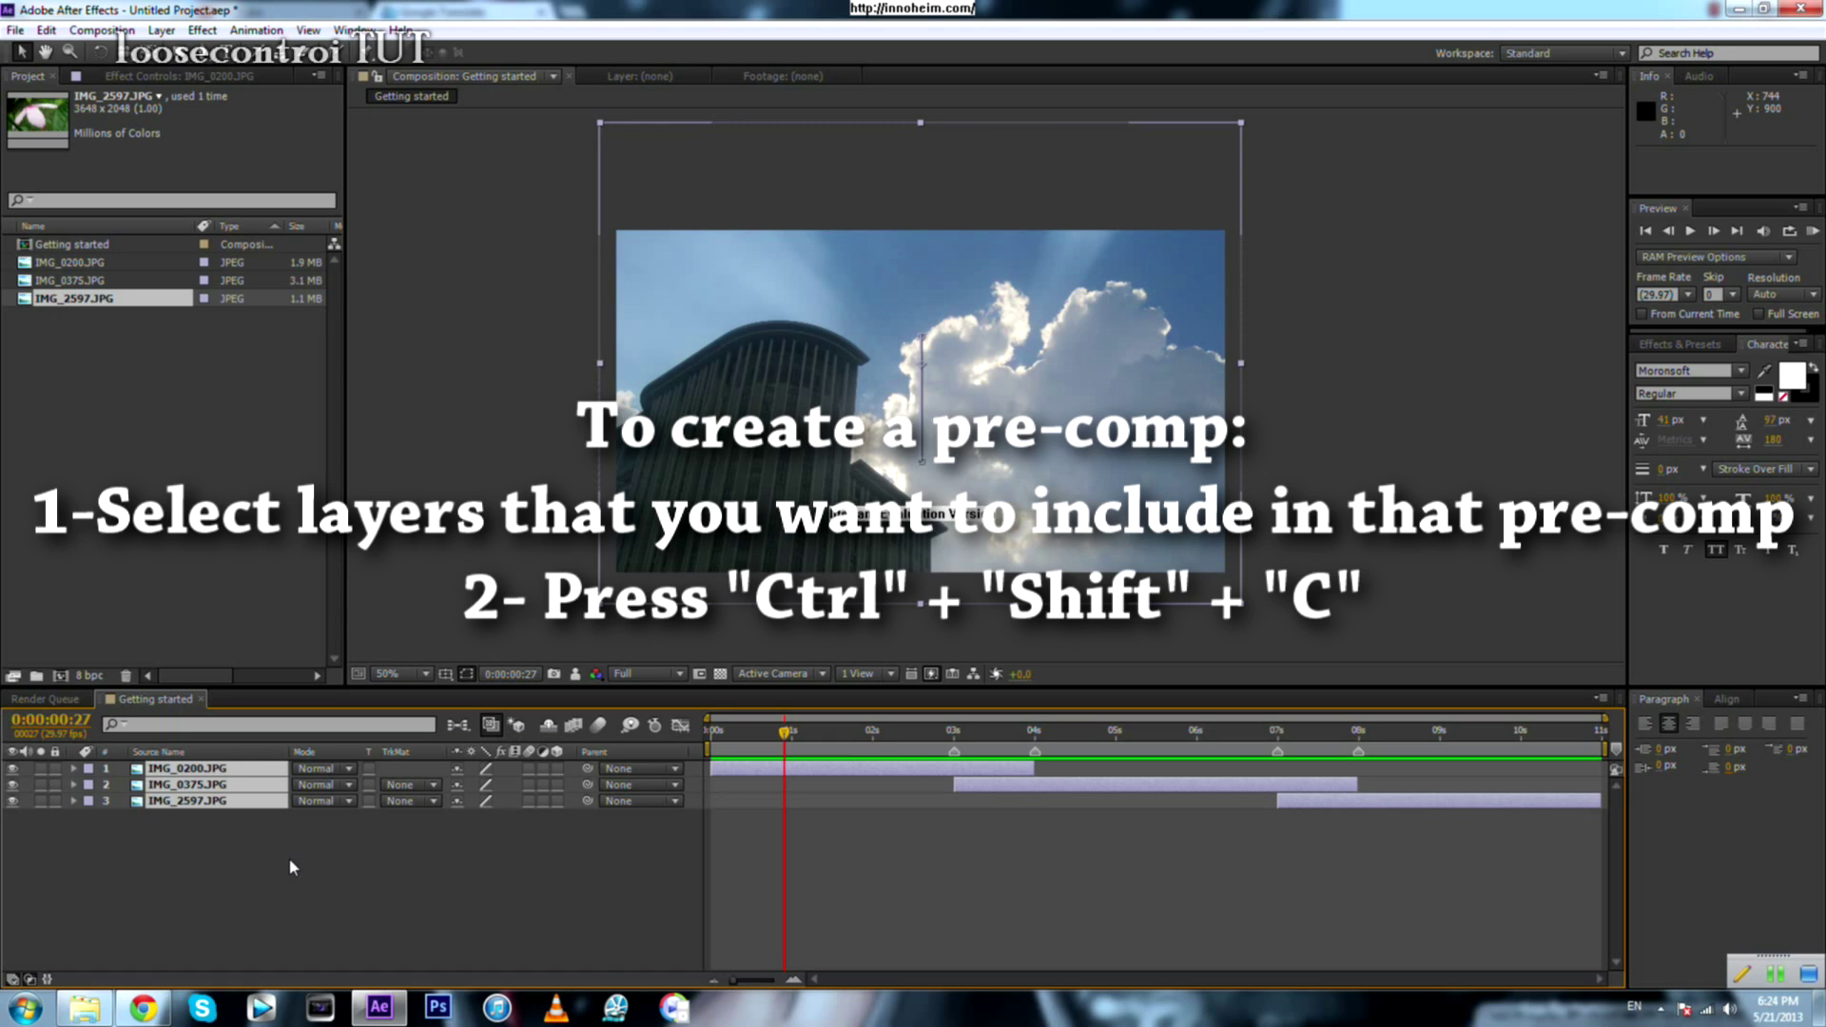
Step: Pre-compose the selected layers into a new composition named Photos BG
key("ctrl+shift+c")
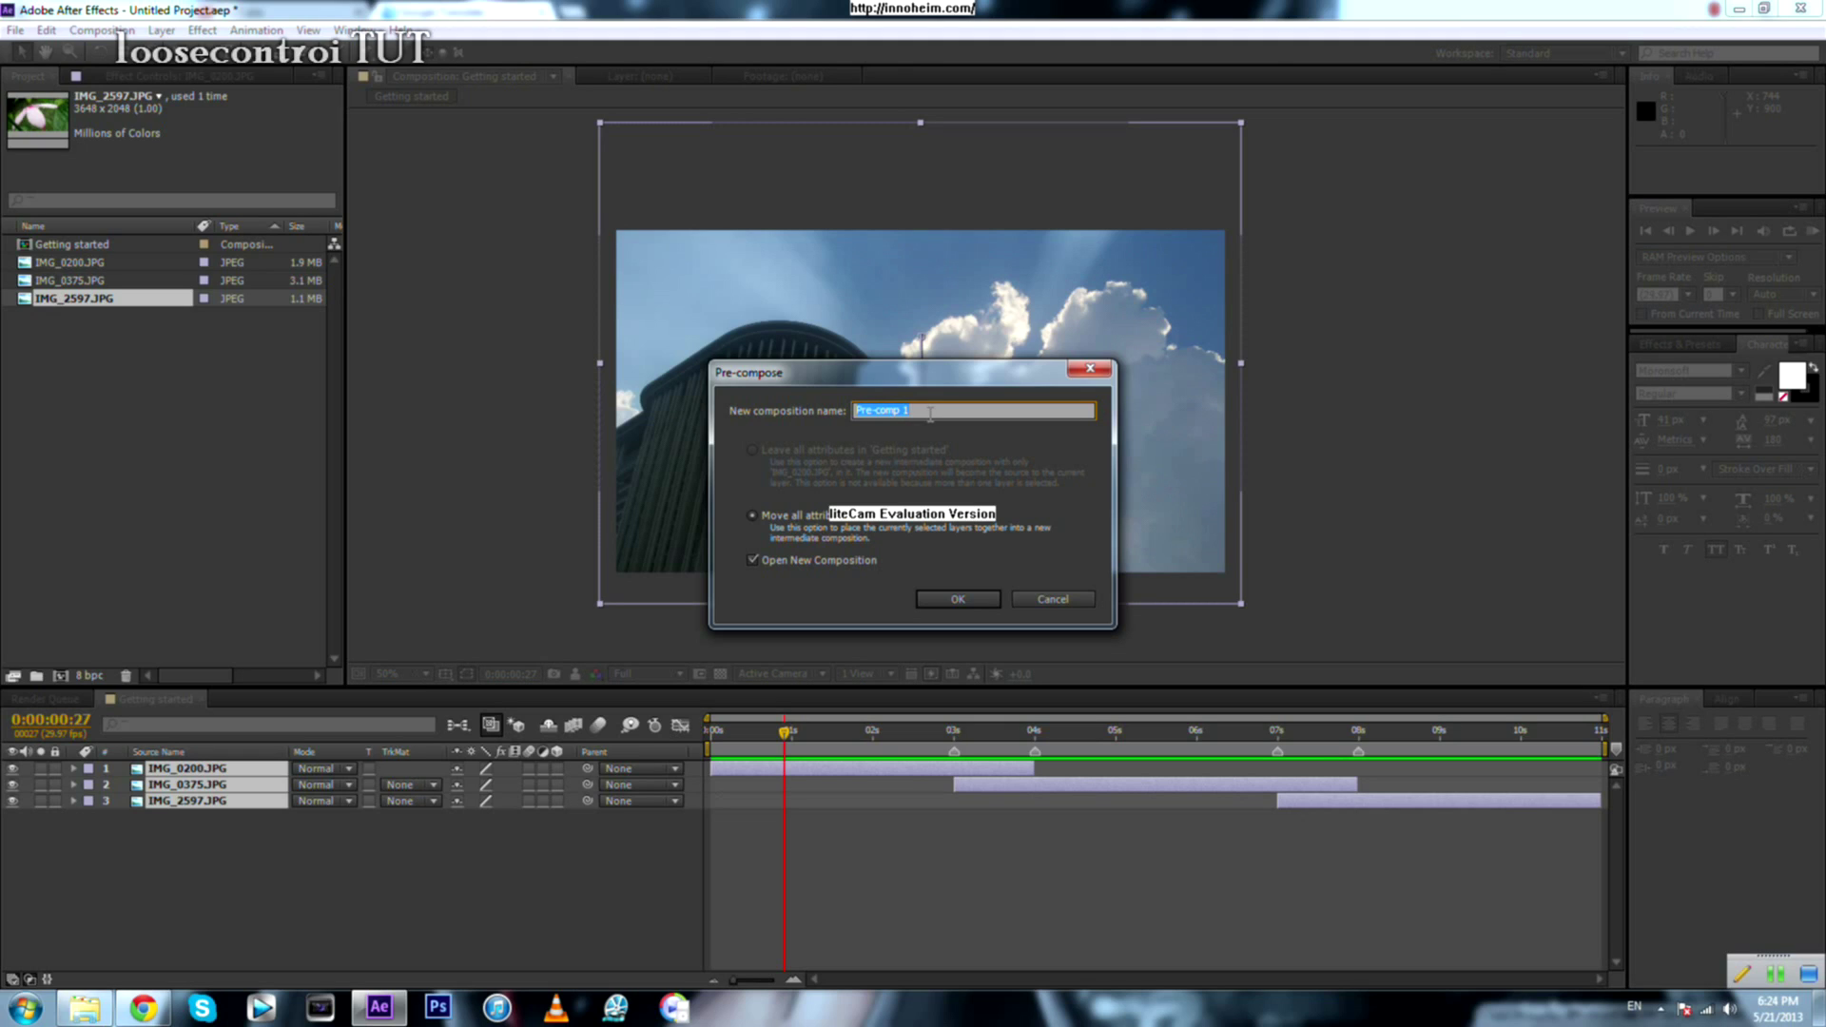
type("Photos BG")
left_click(956, 600)
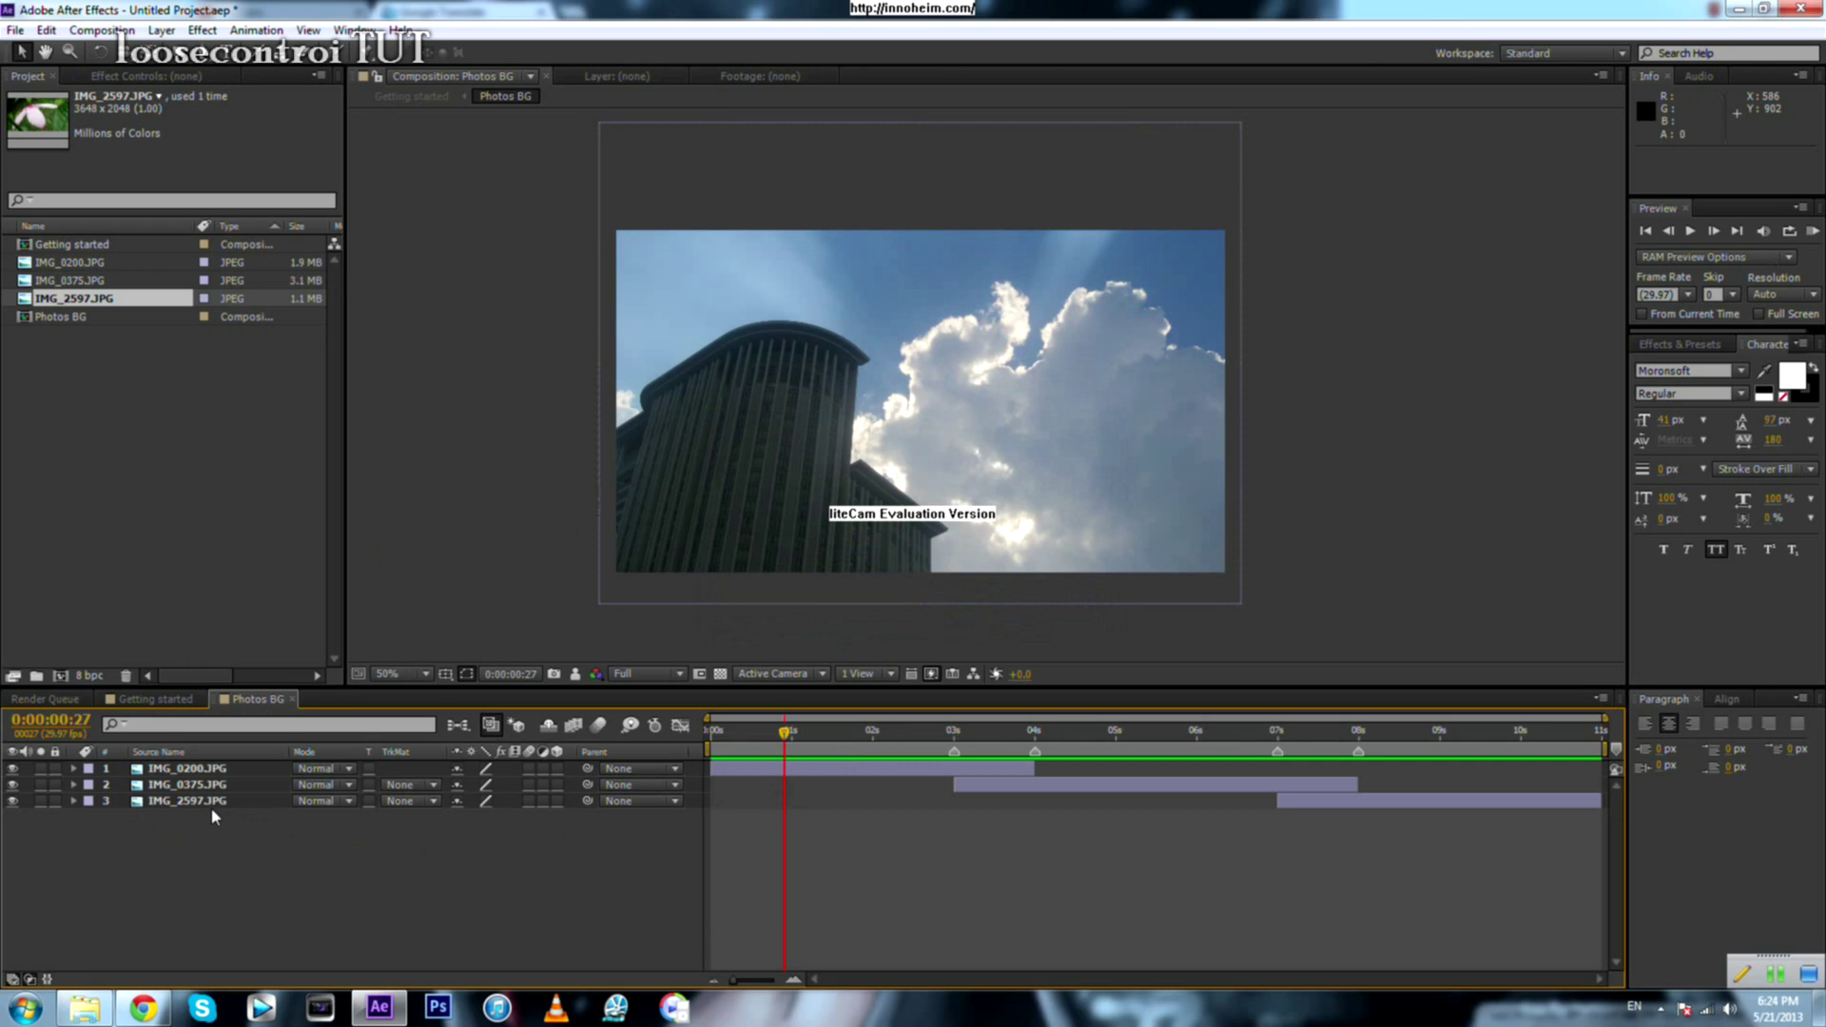
Step: Toggle between the Photos BG and Getting started composition tabs
key("ctrl+a")
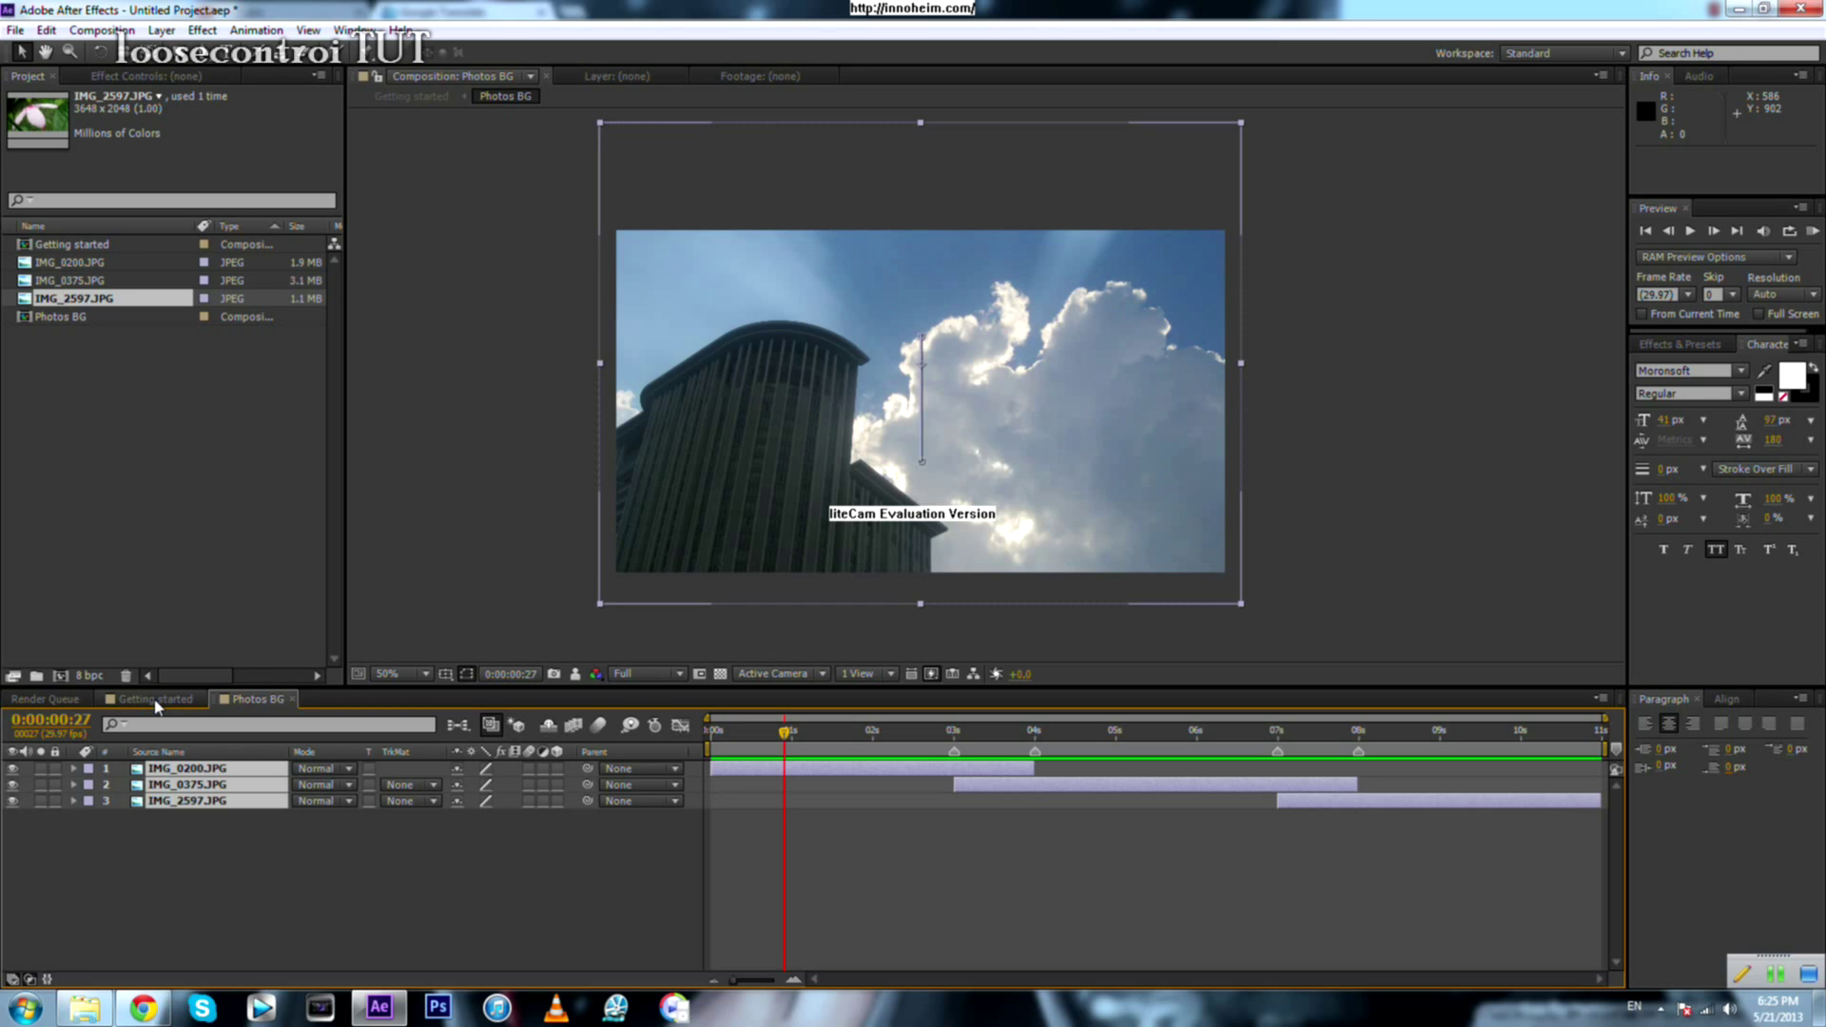
left_click(157, 699)
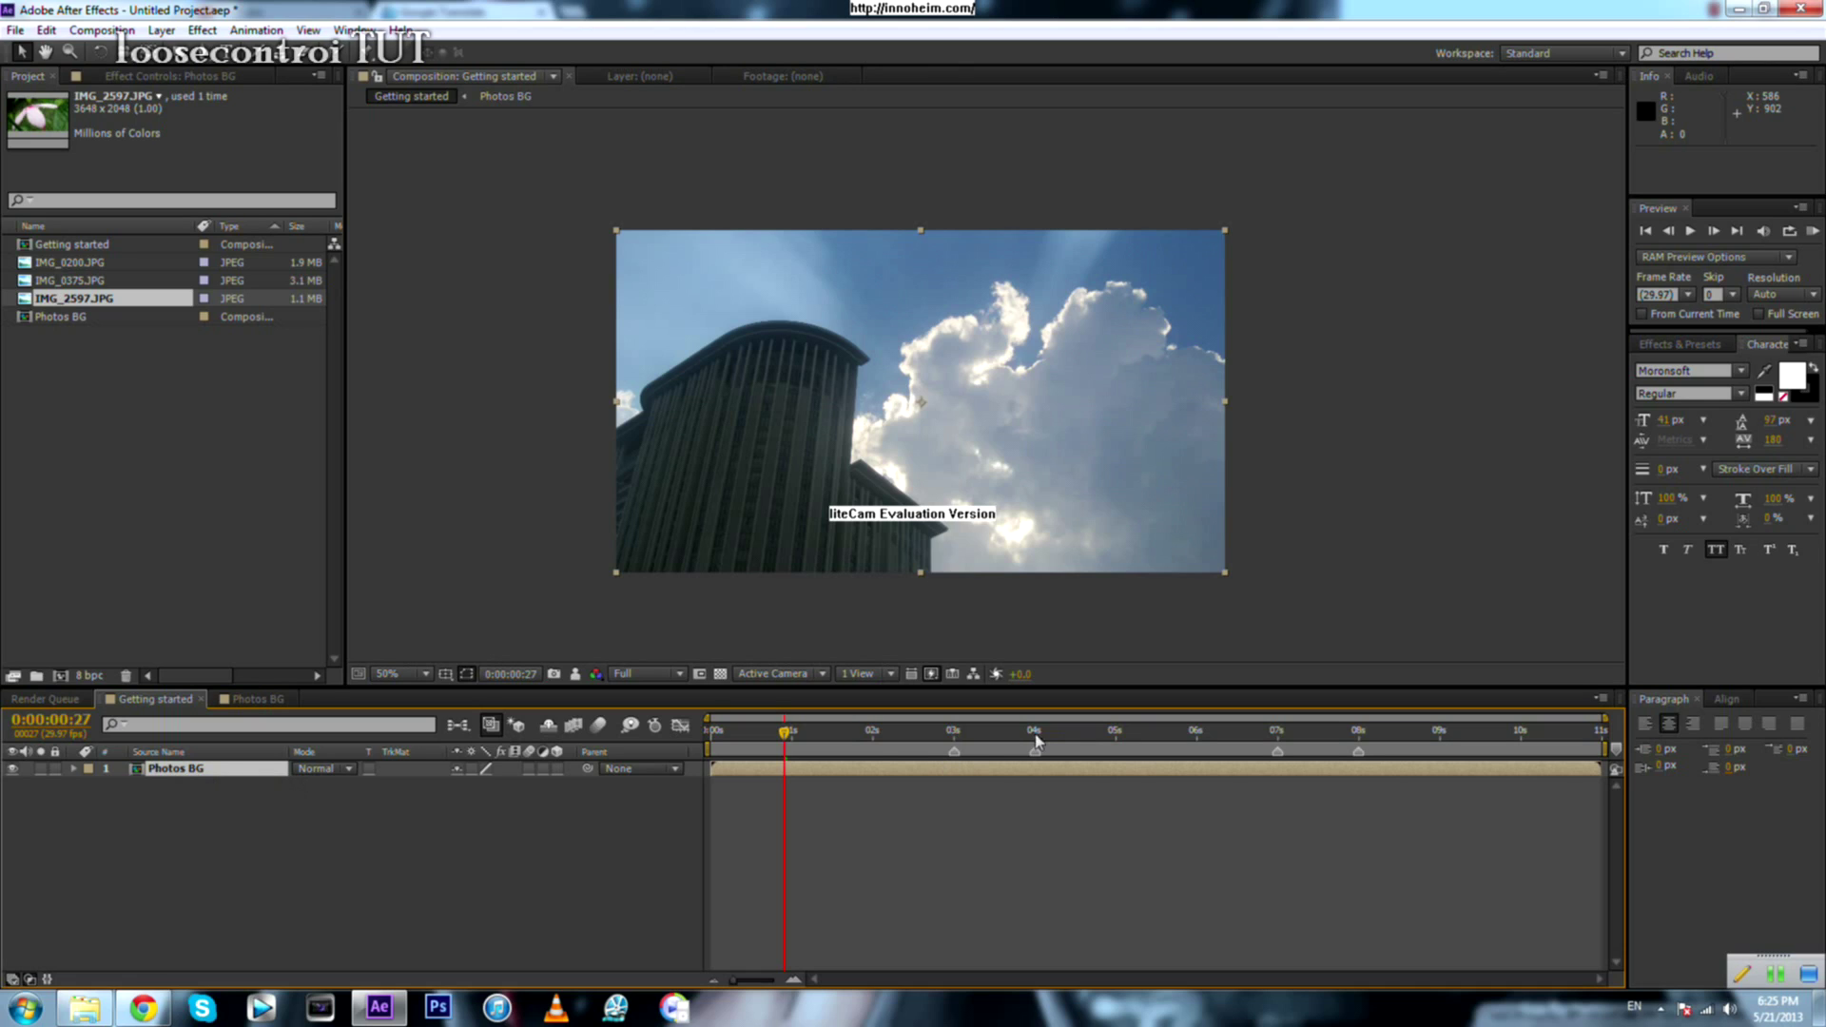
left_click(243, 699)
left_click(152, 699)
left_click(255, 701)
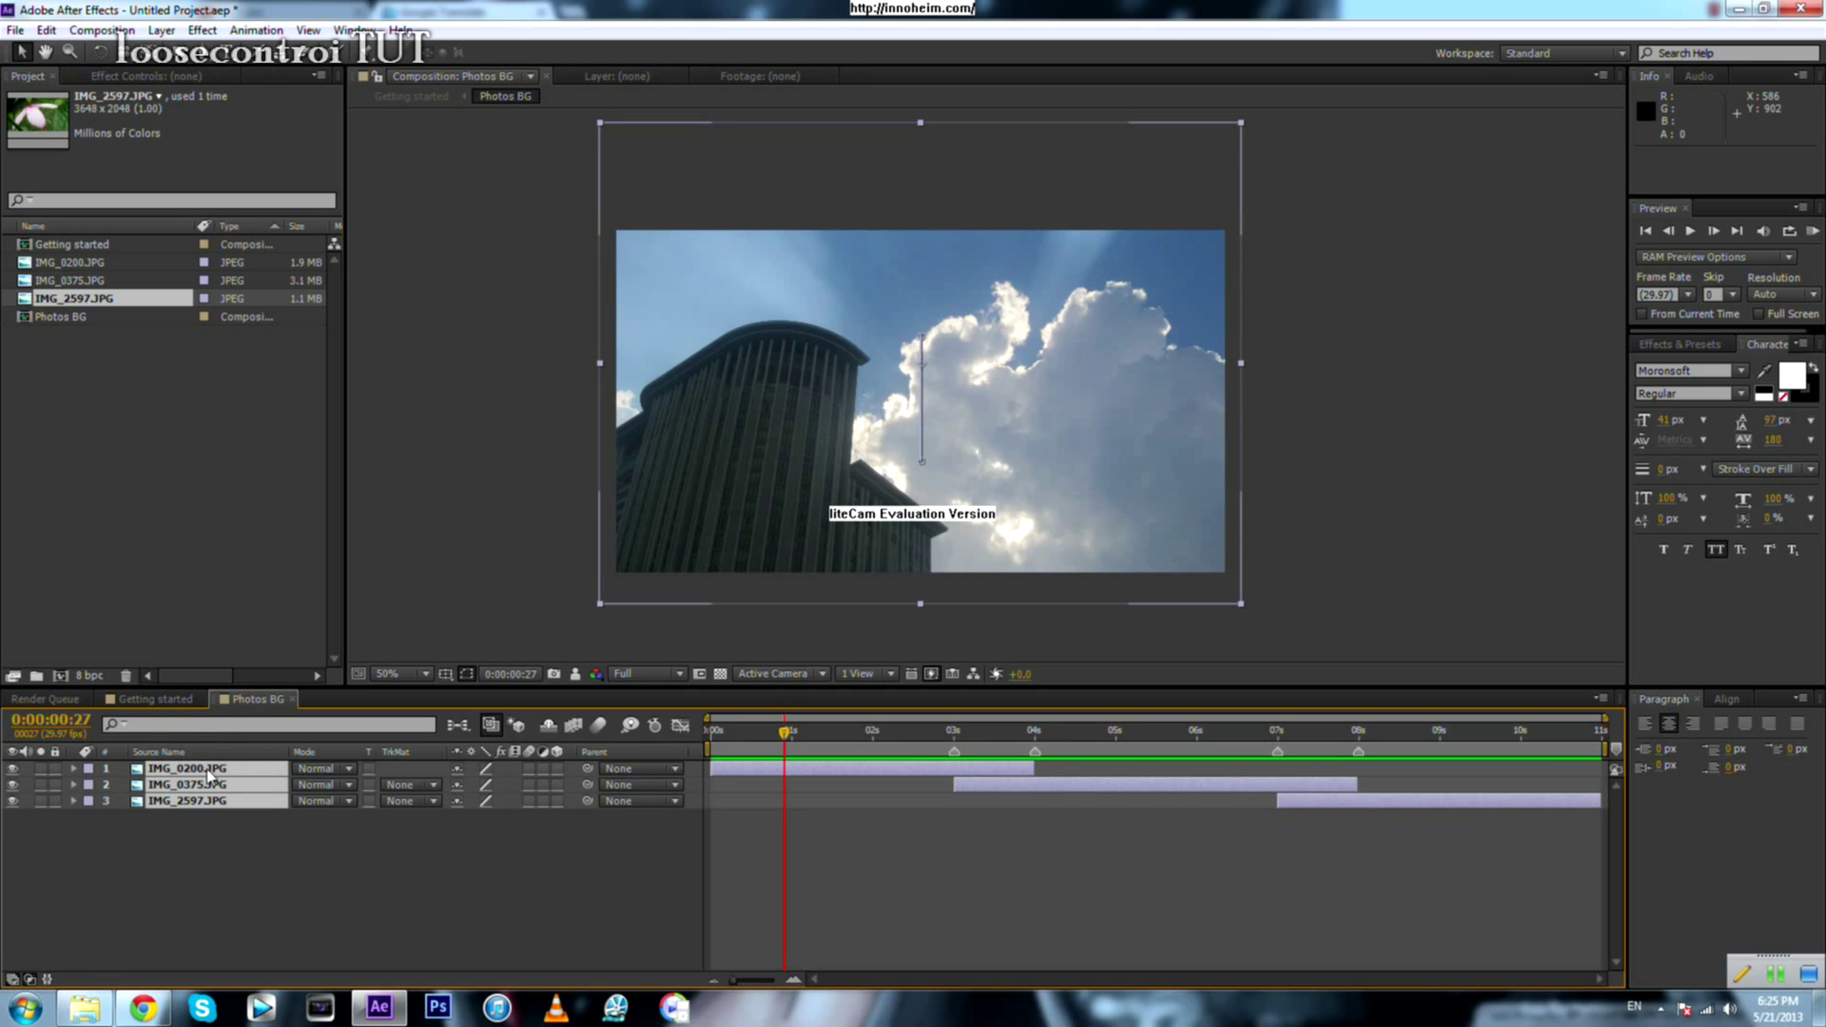
left_click(157, 700)
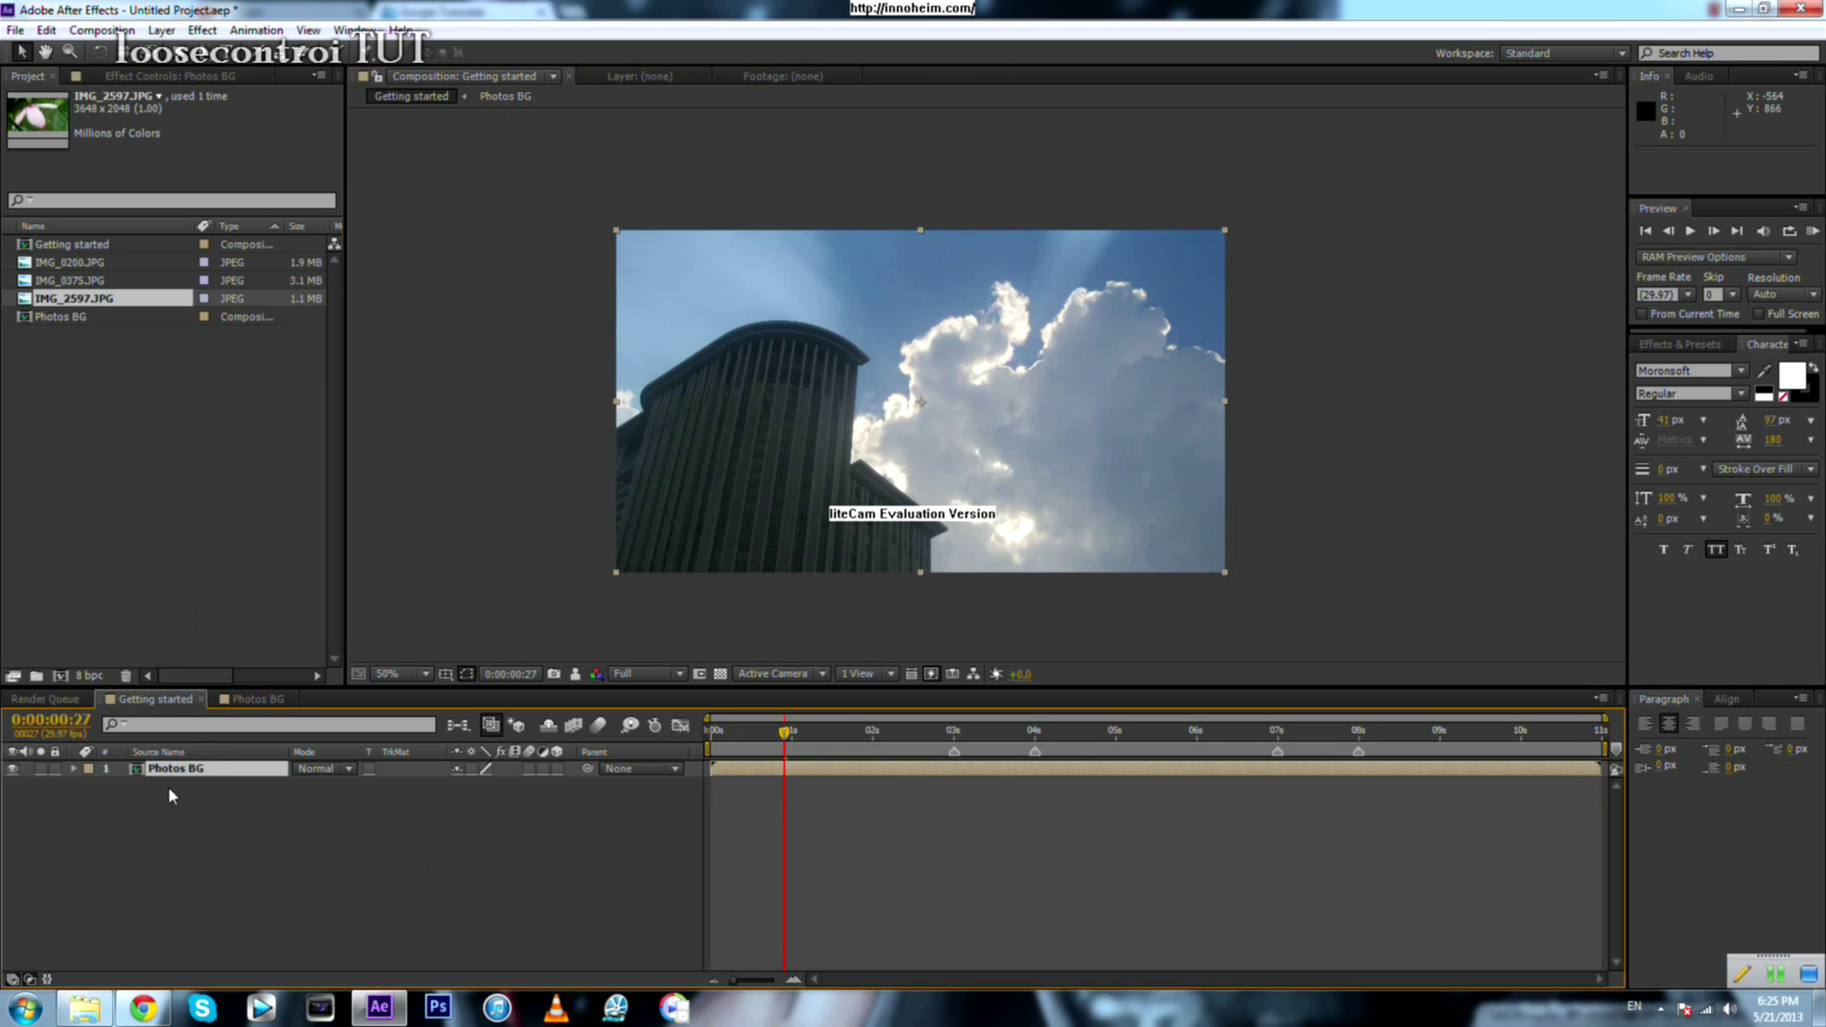
Step: Open the Photos BG layer to inspect its photos, then return to Getting started
left_click_drag(787, 734, 912, 734)
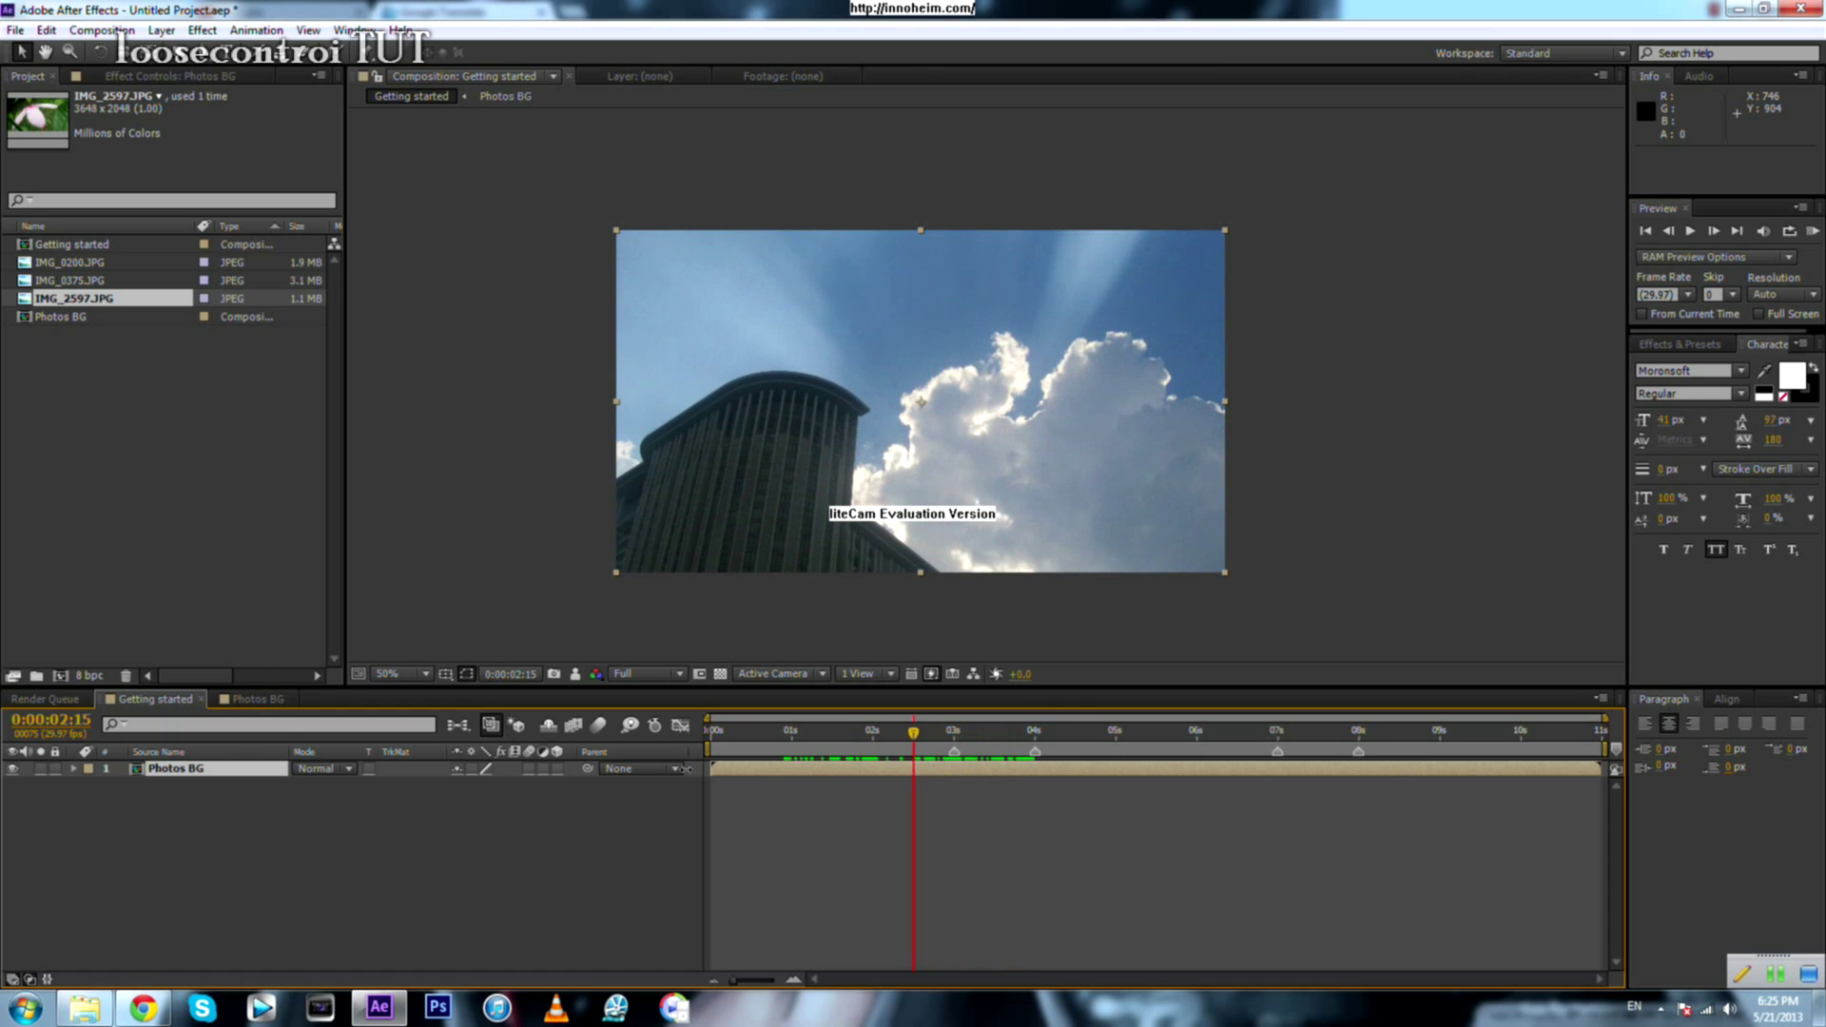
double_click(180, 770)
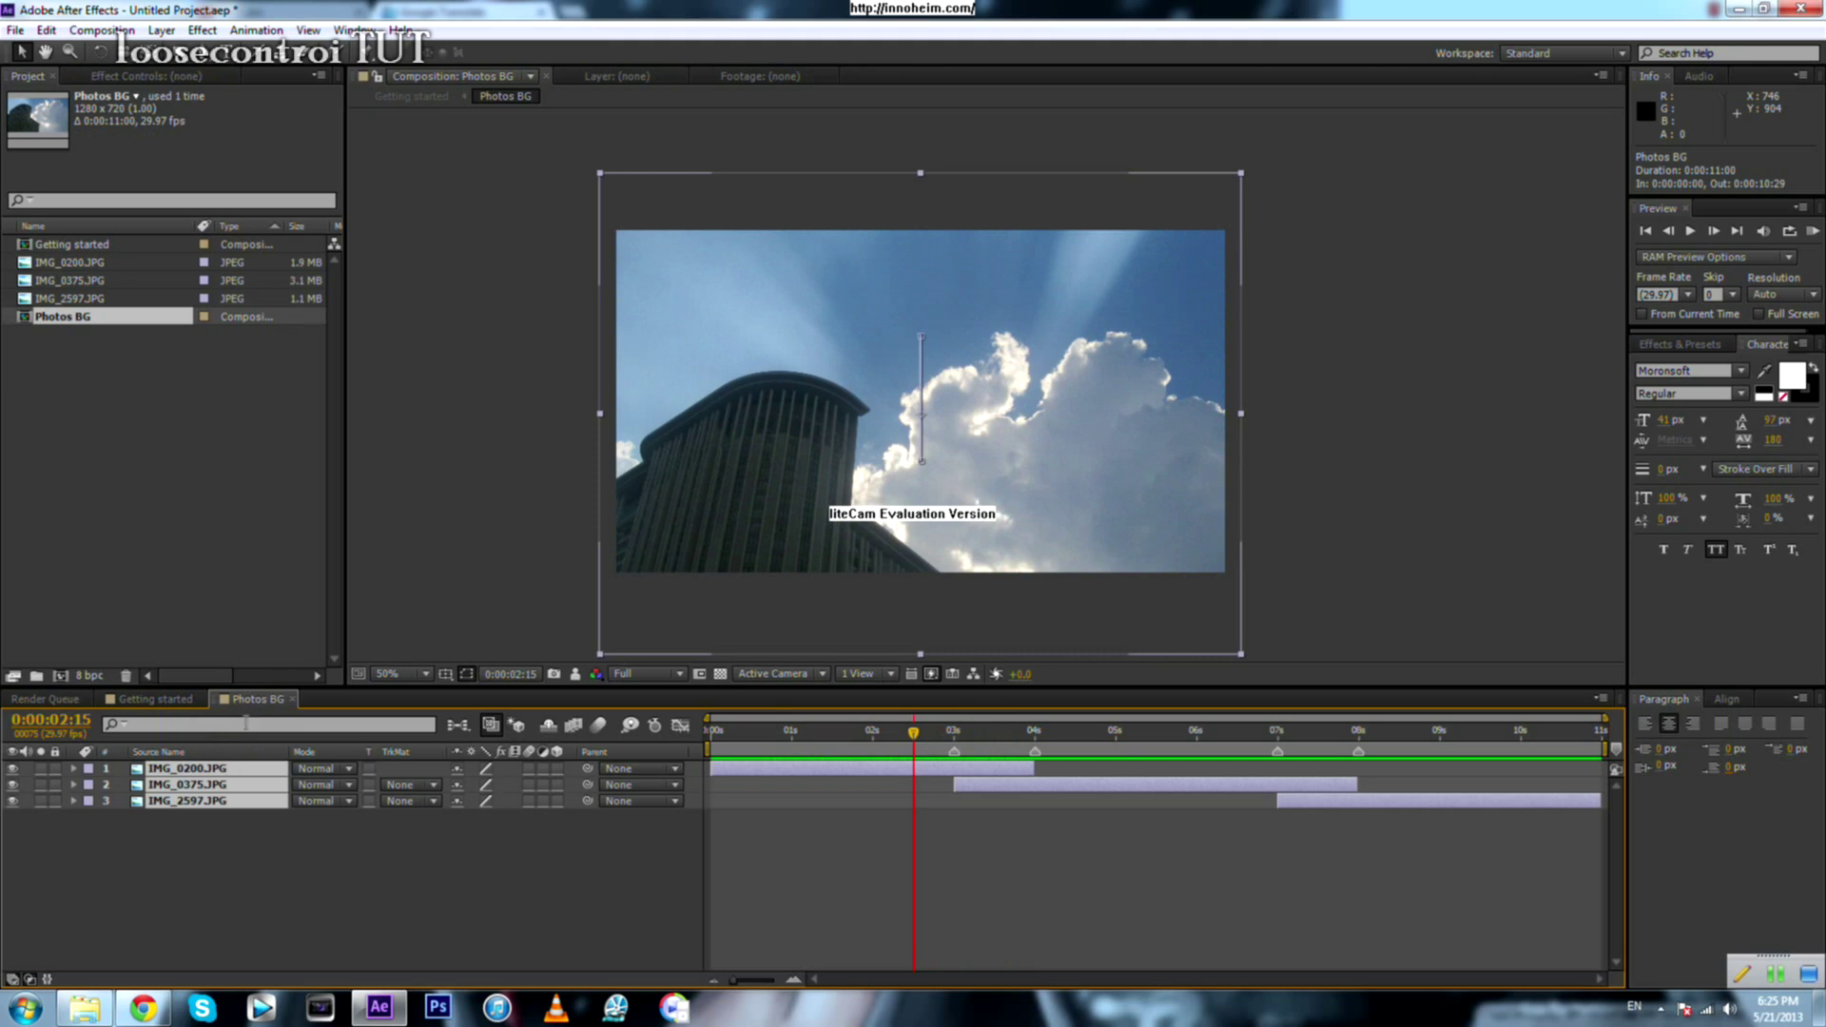
left_click(267, 860)
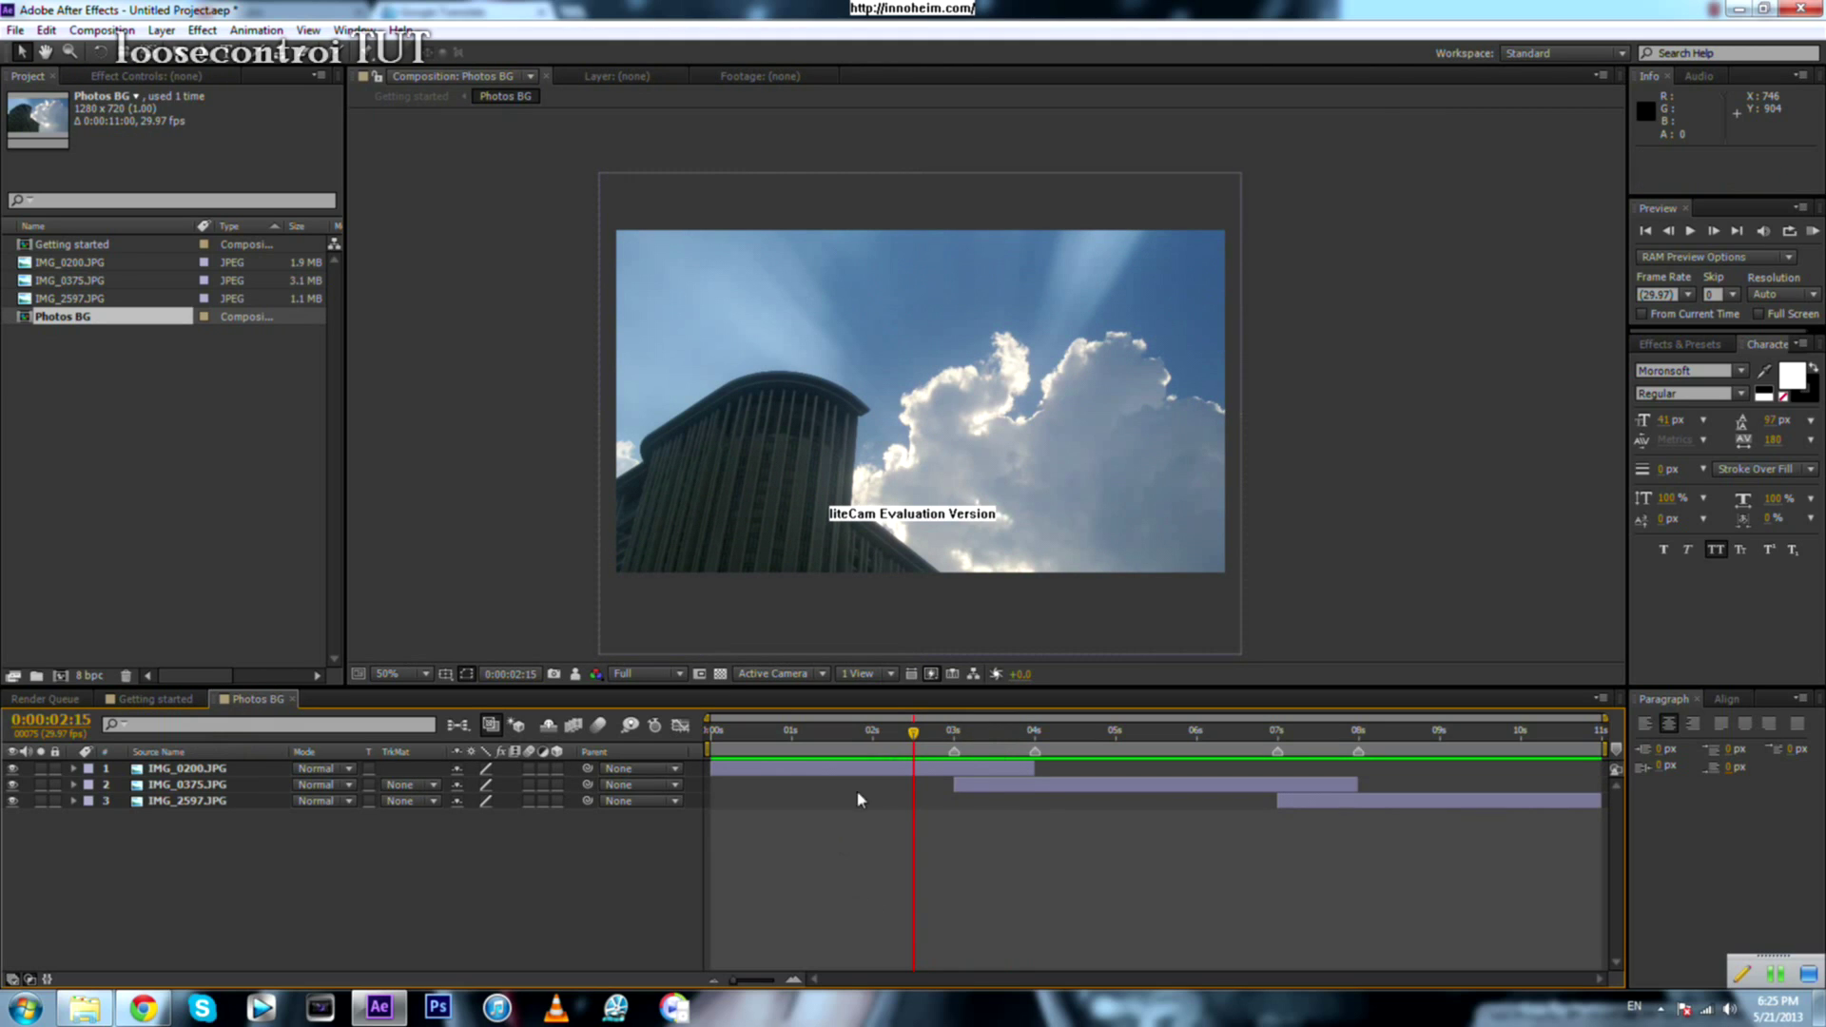
left_click(155, 699)
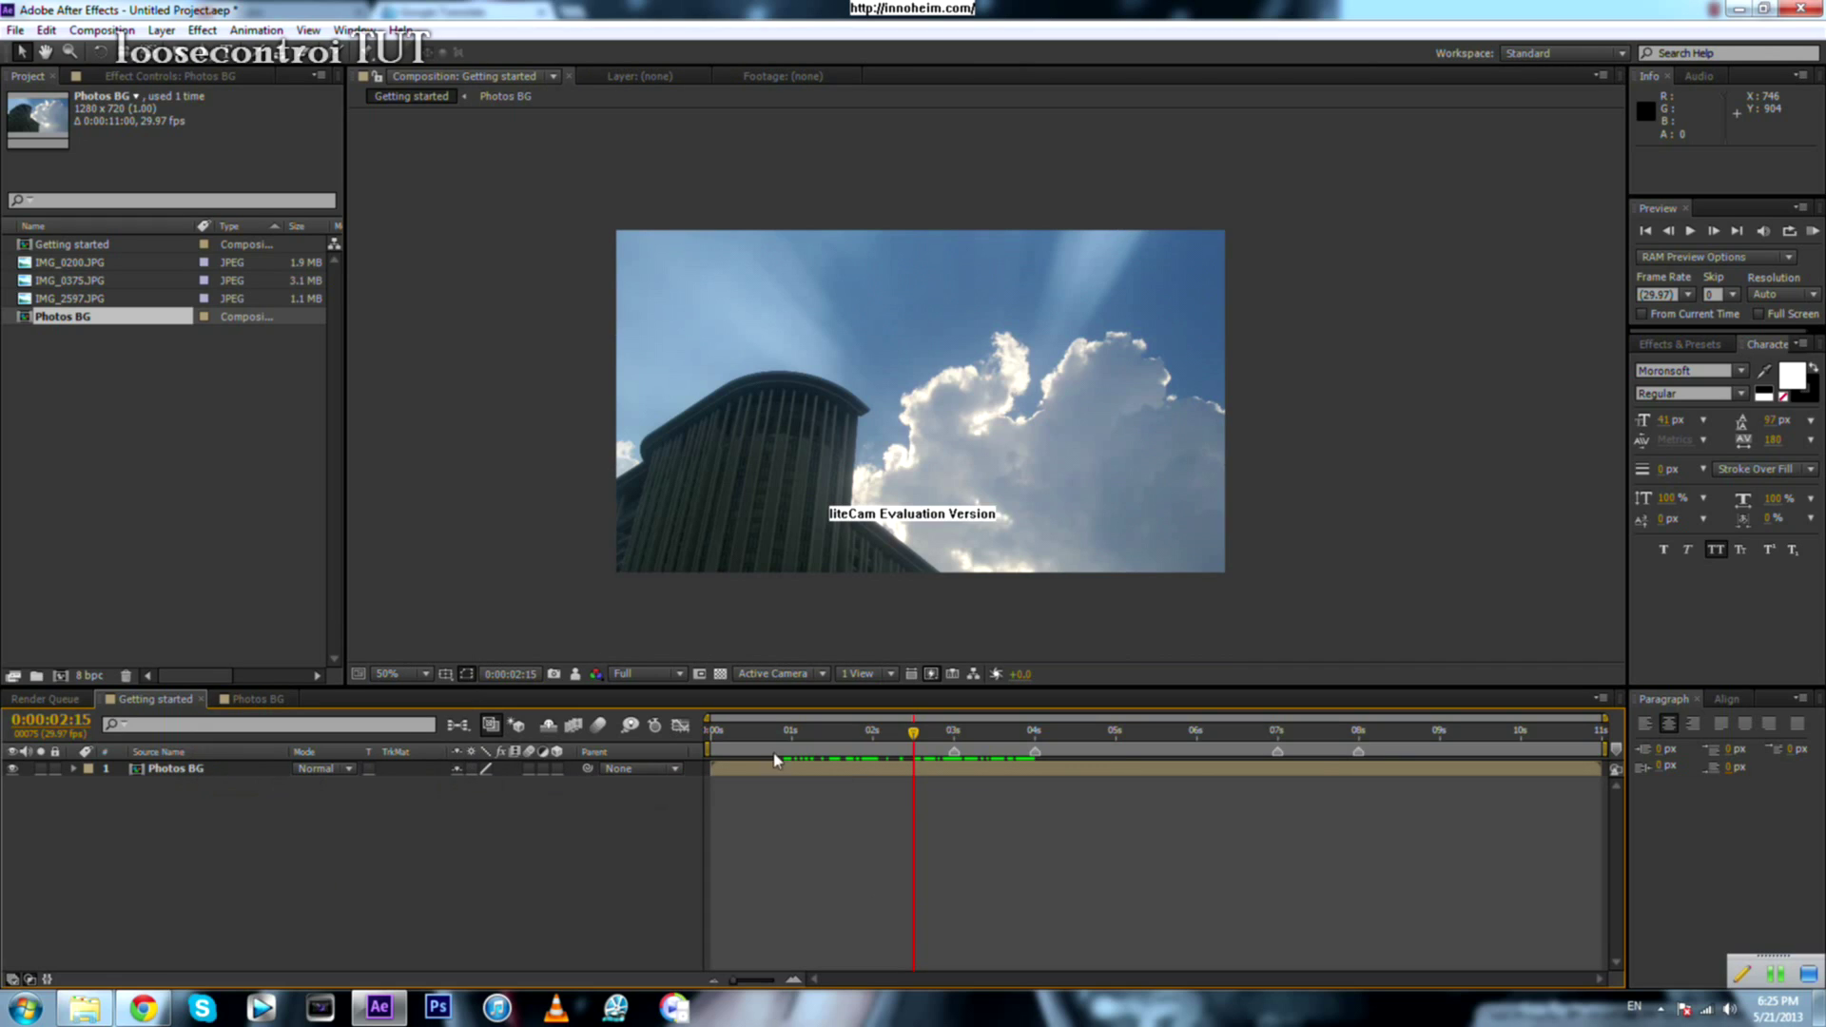
left_click_drag(955, 747, 293, 869)
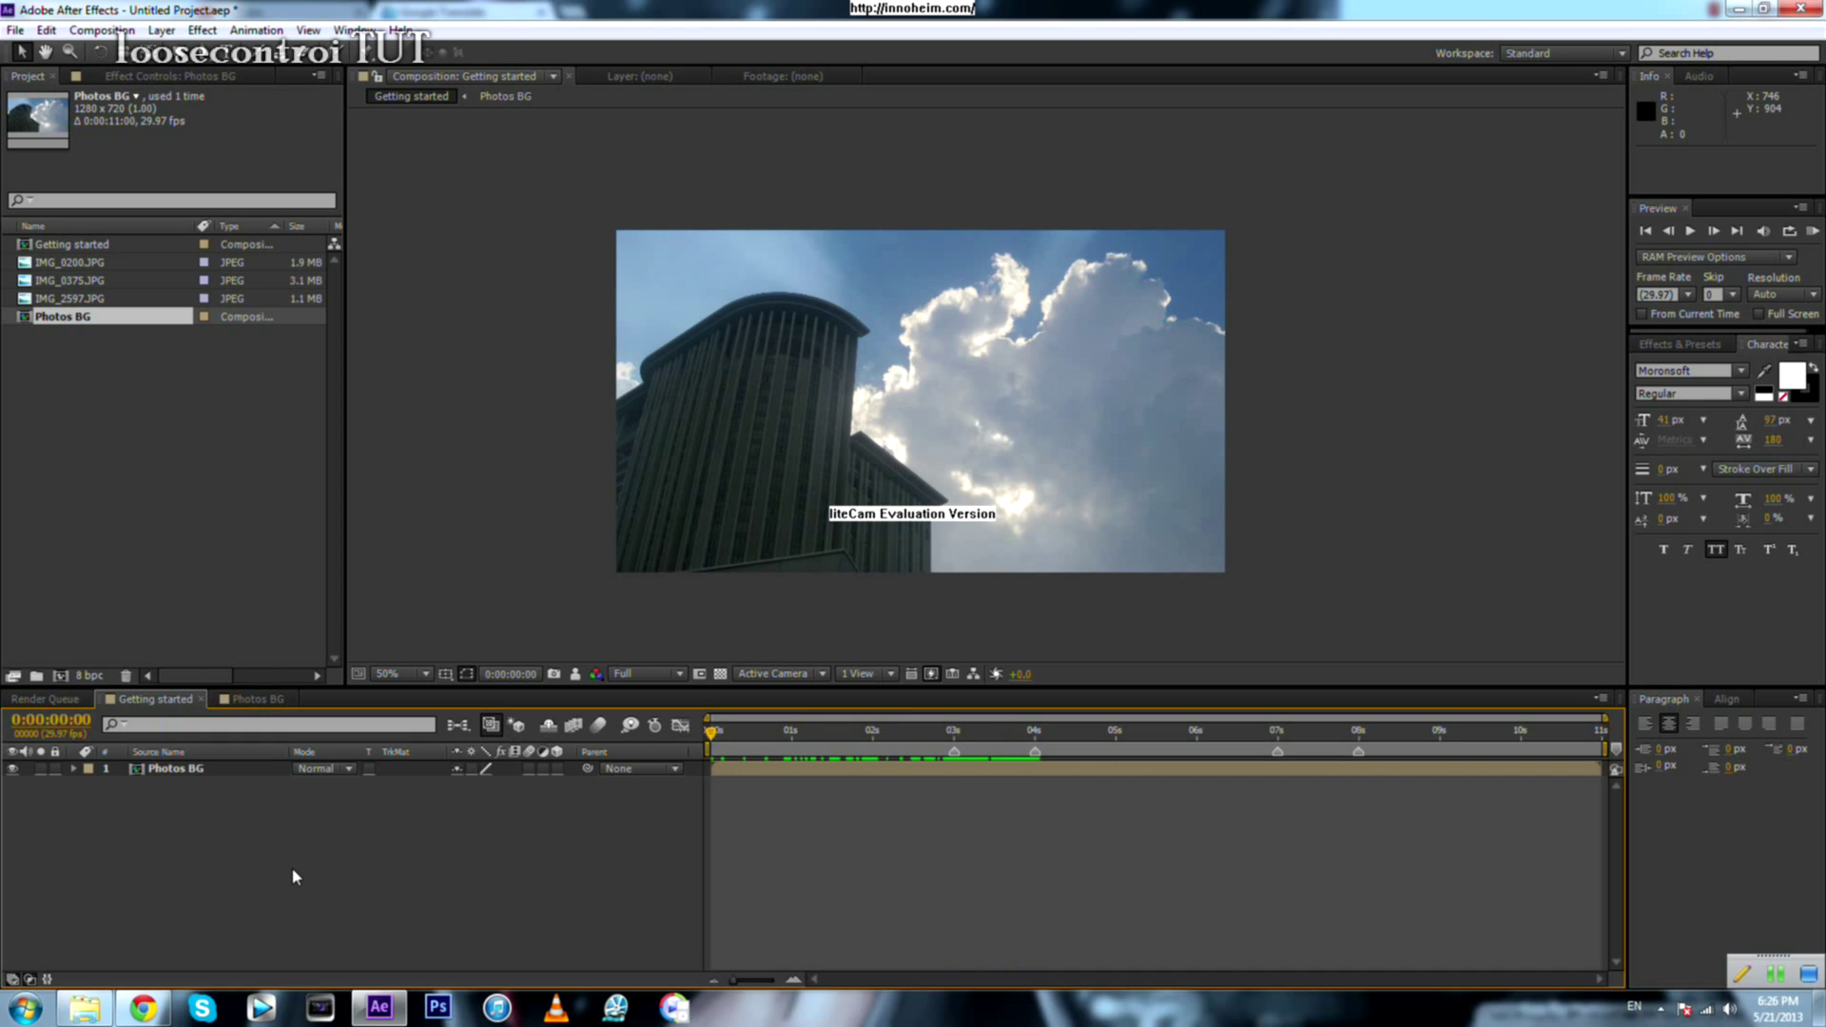
Step: Add an empty Text 1 layer above Photos BG via Layer > New > Text
right_click(197, 851)
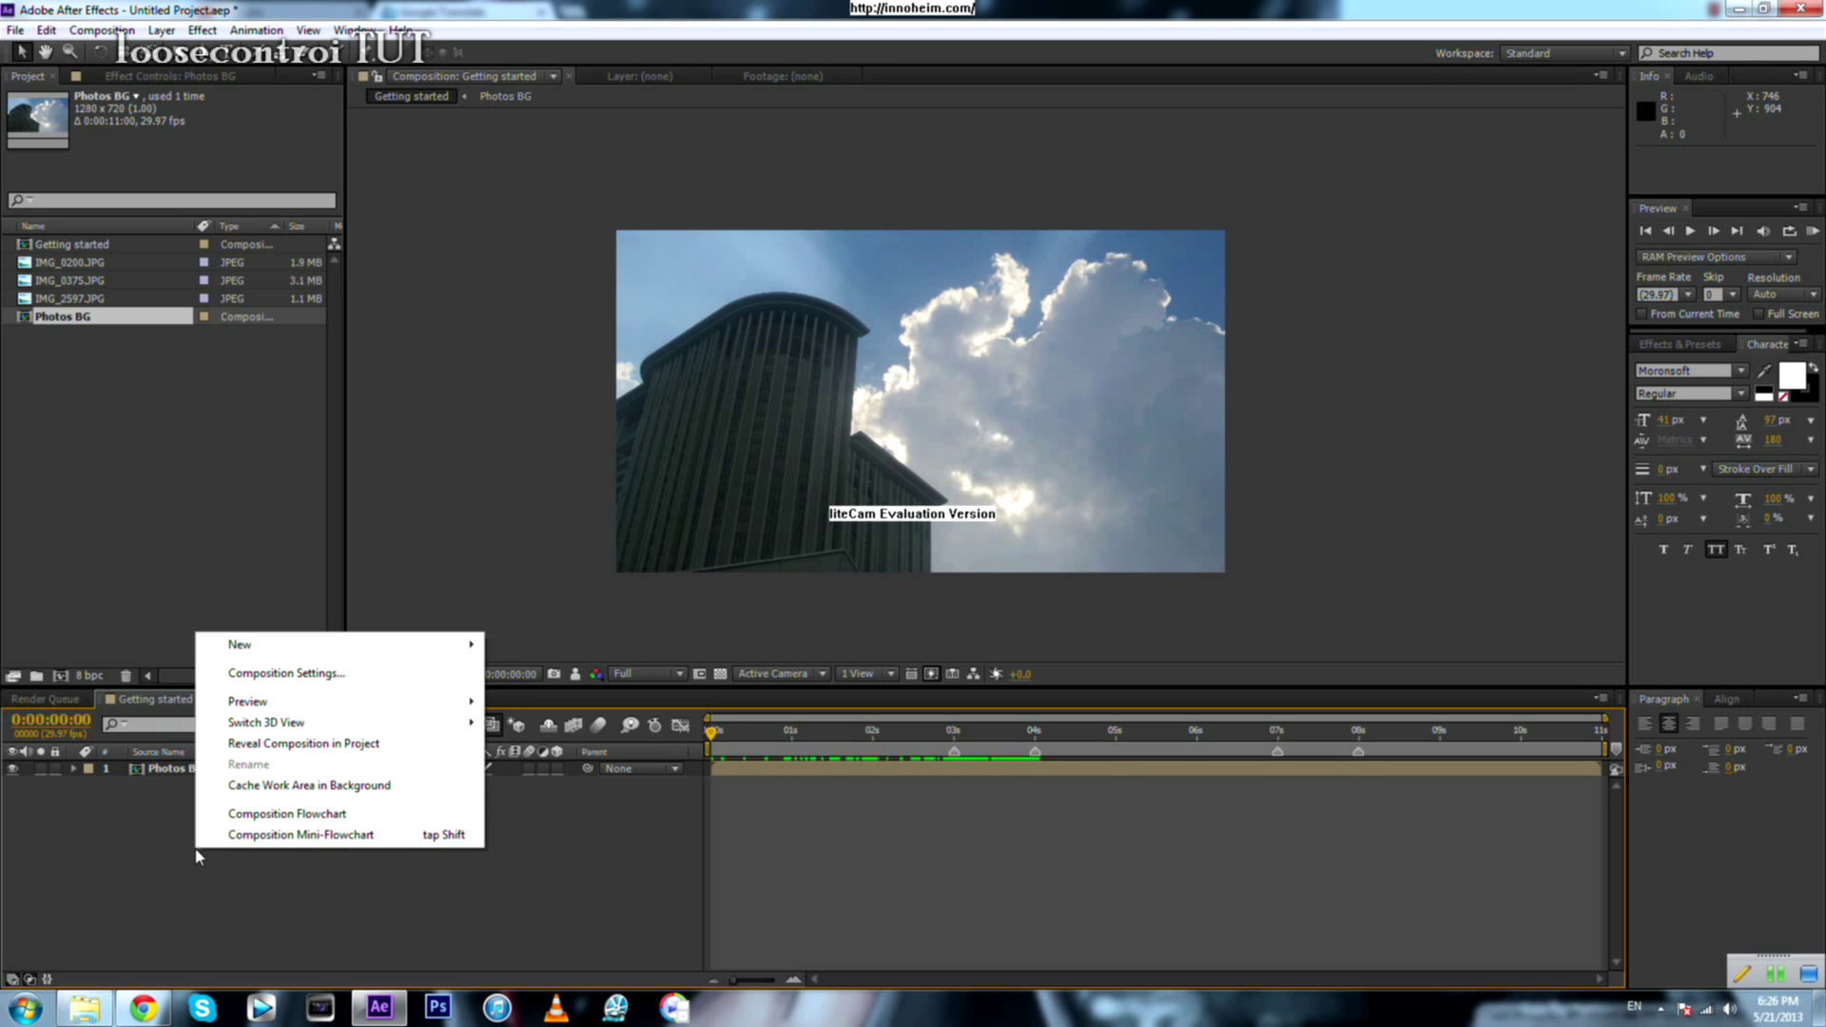
left_click(185, 854)
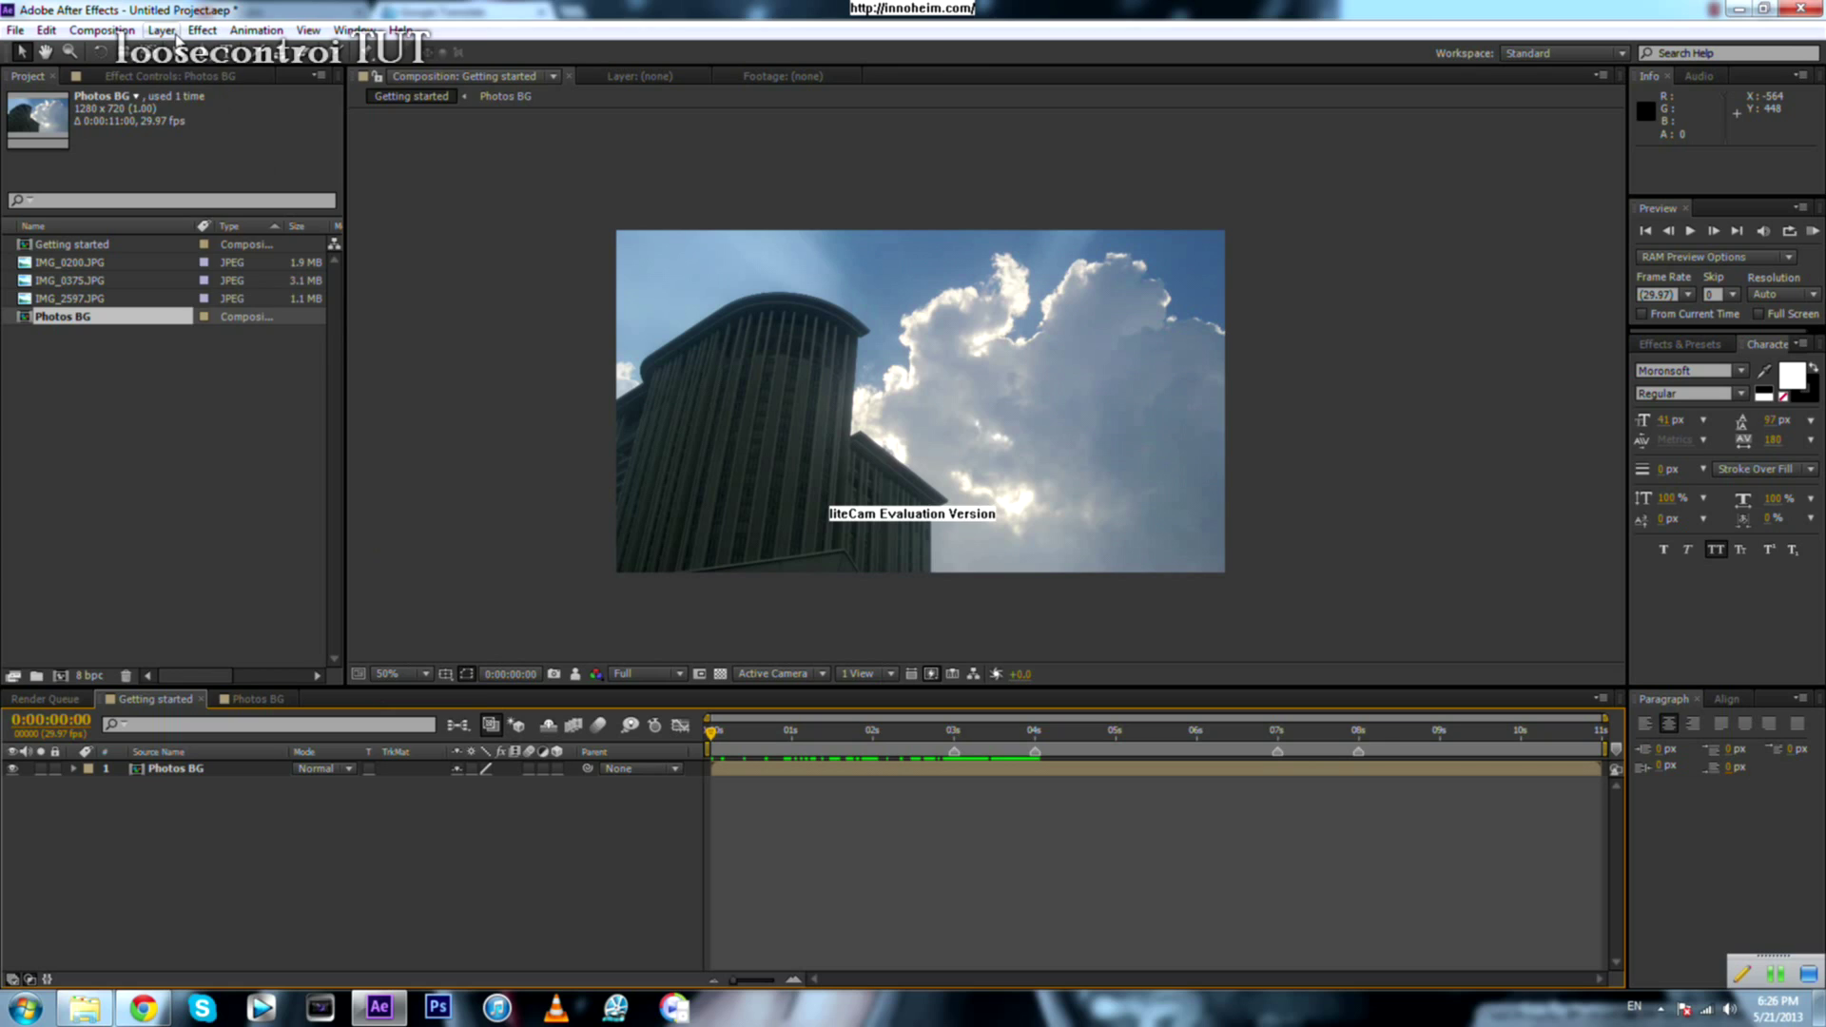
left_click(164, 30)
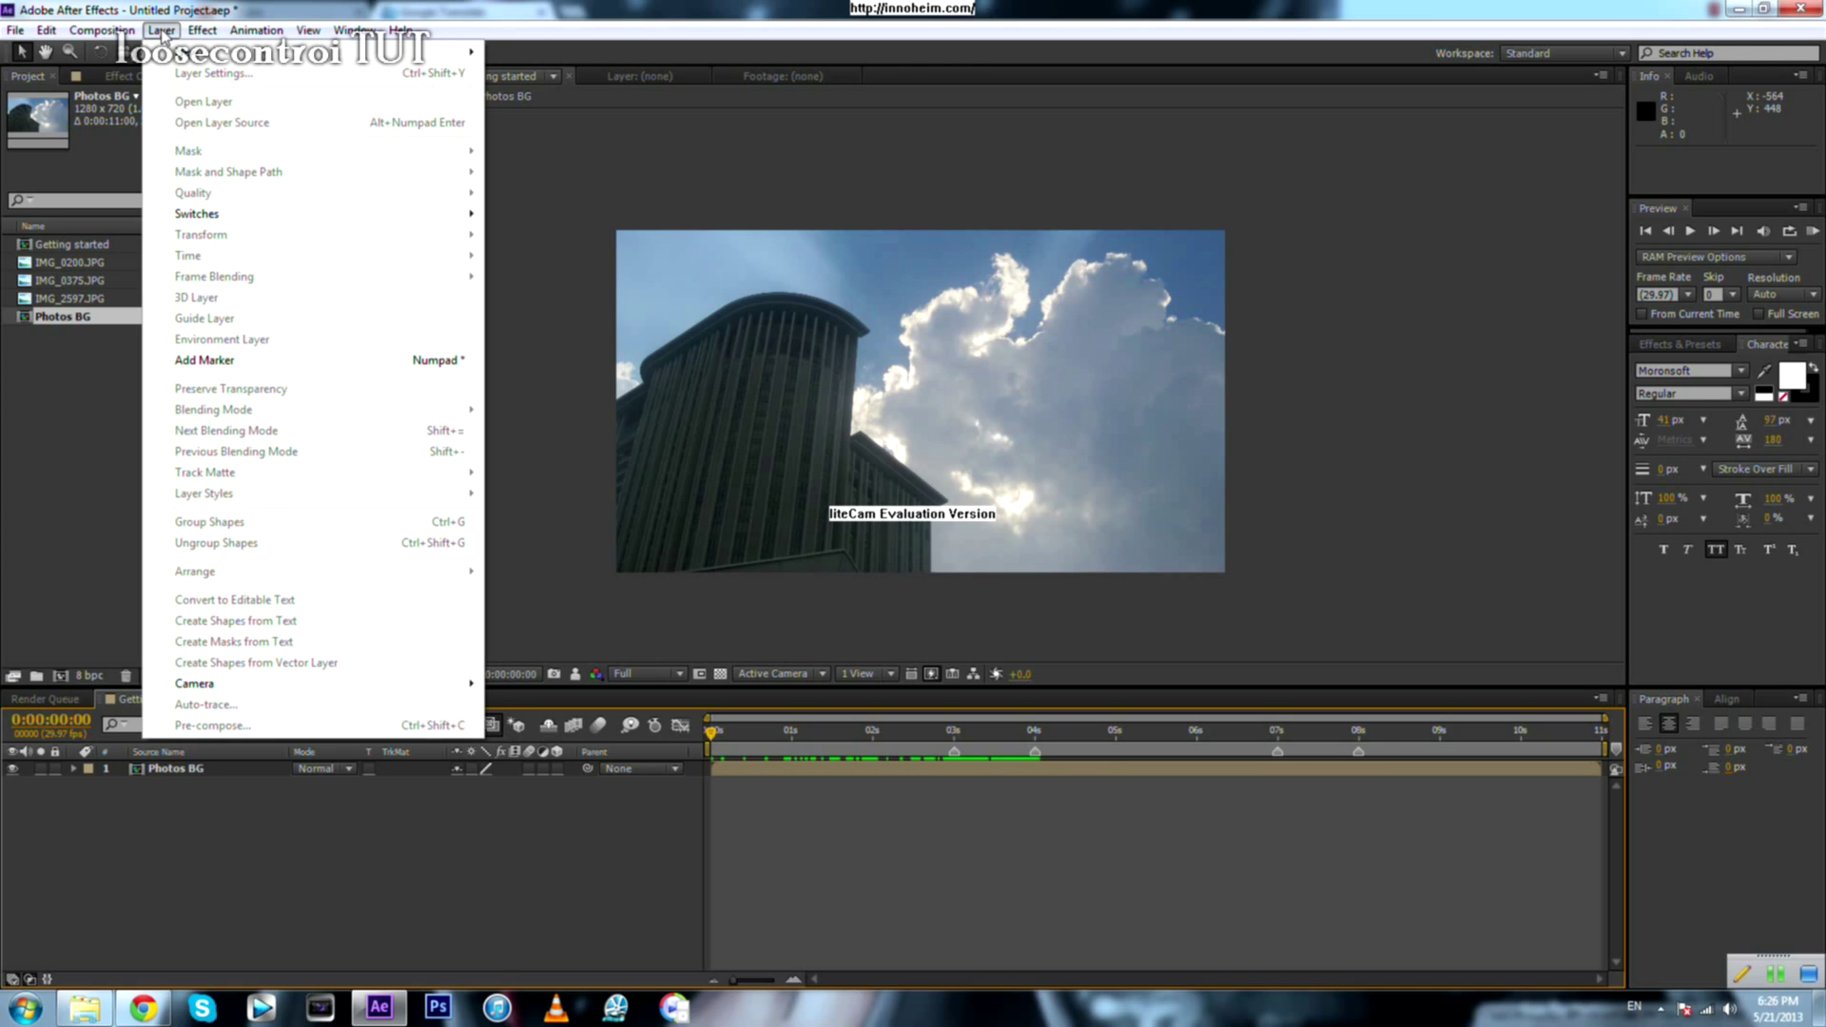
left_click(214, 896)
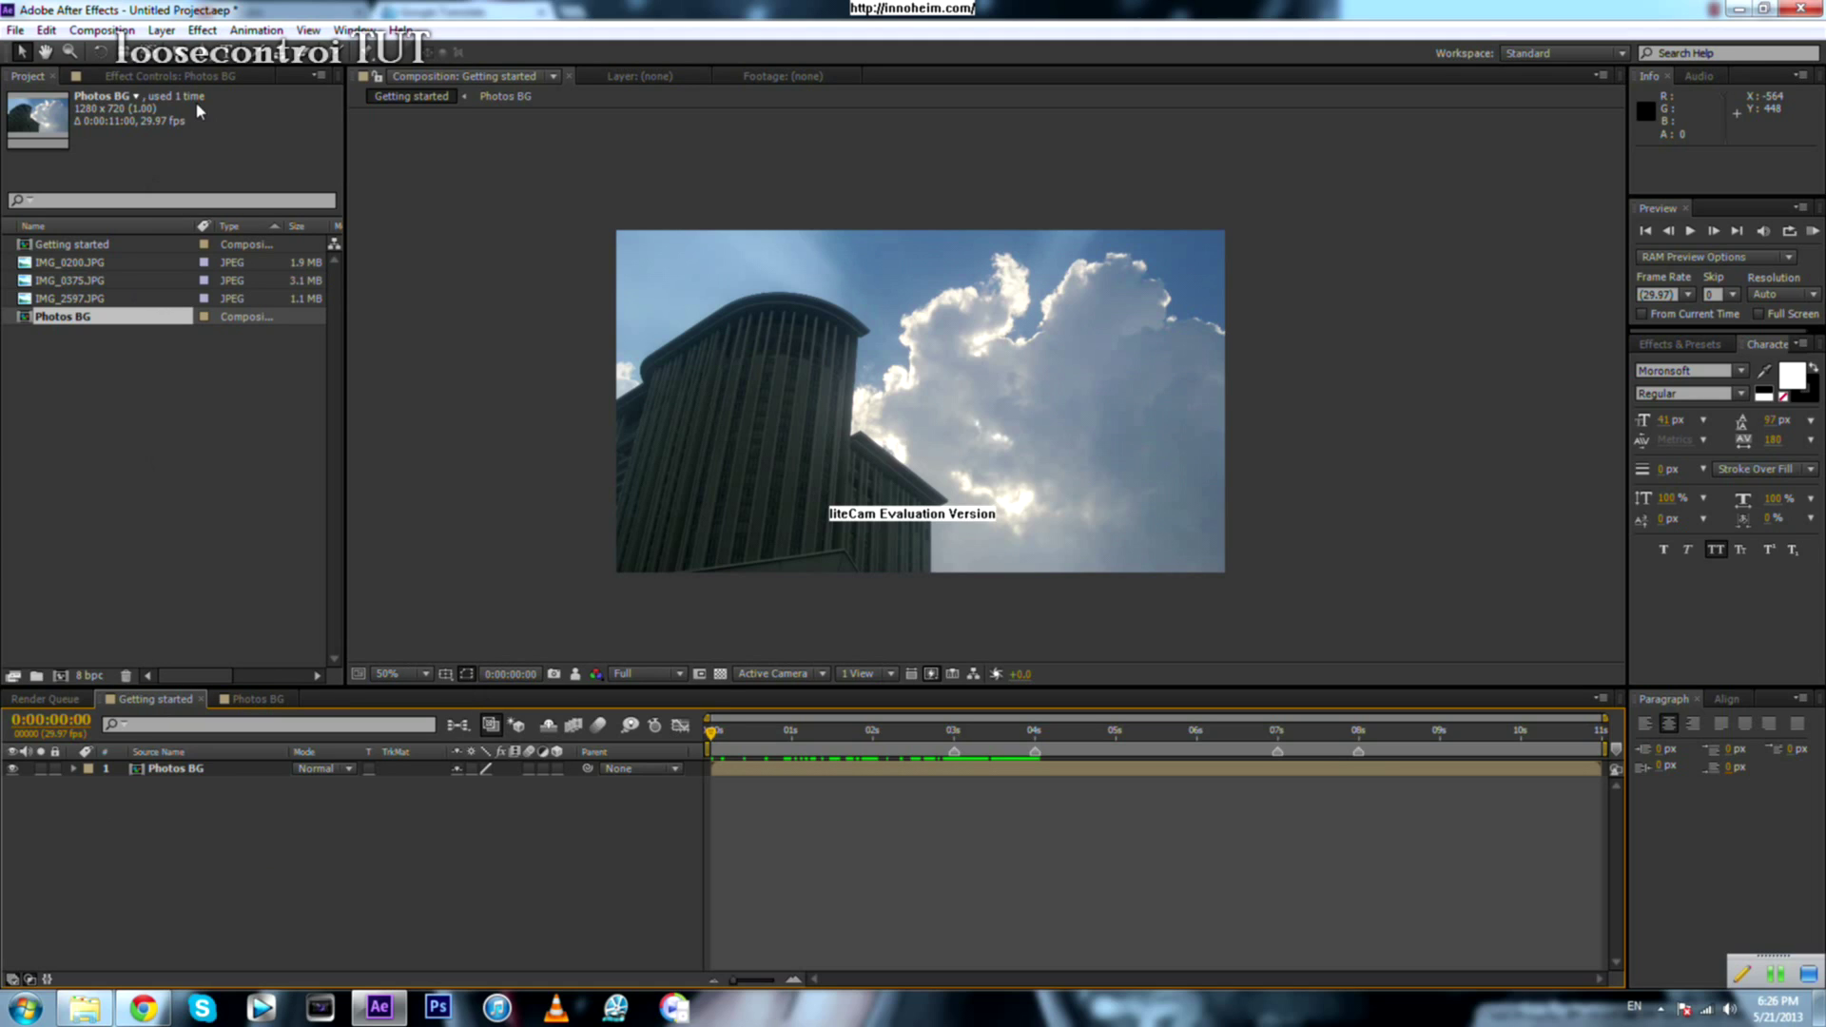
left_click(160, 31)
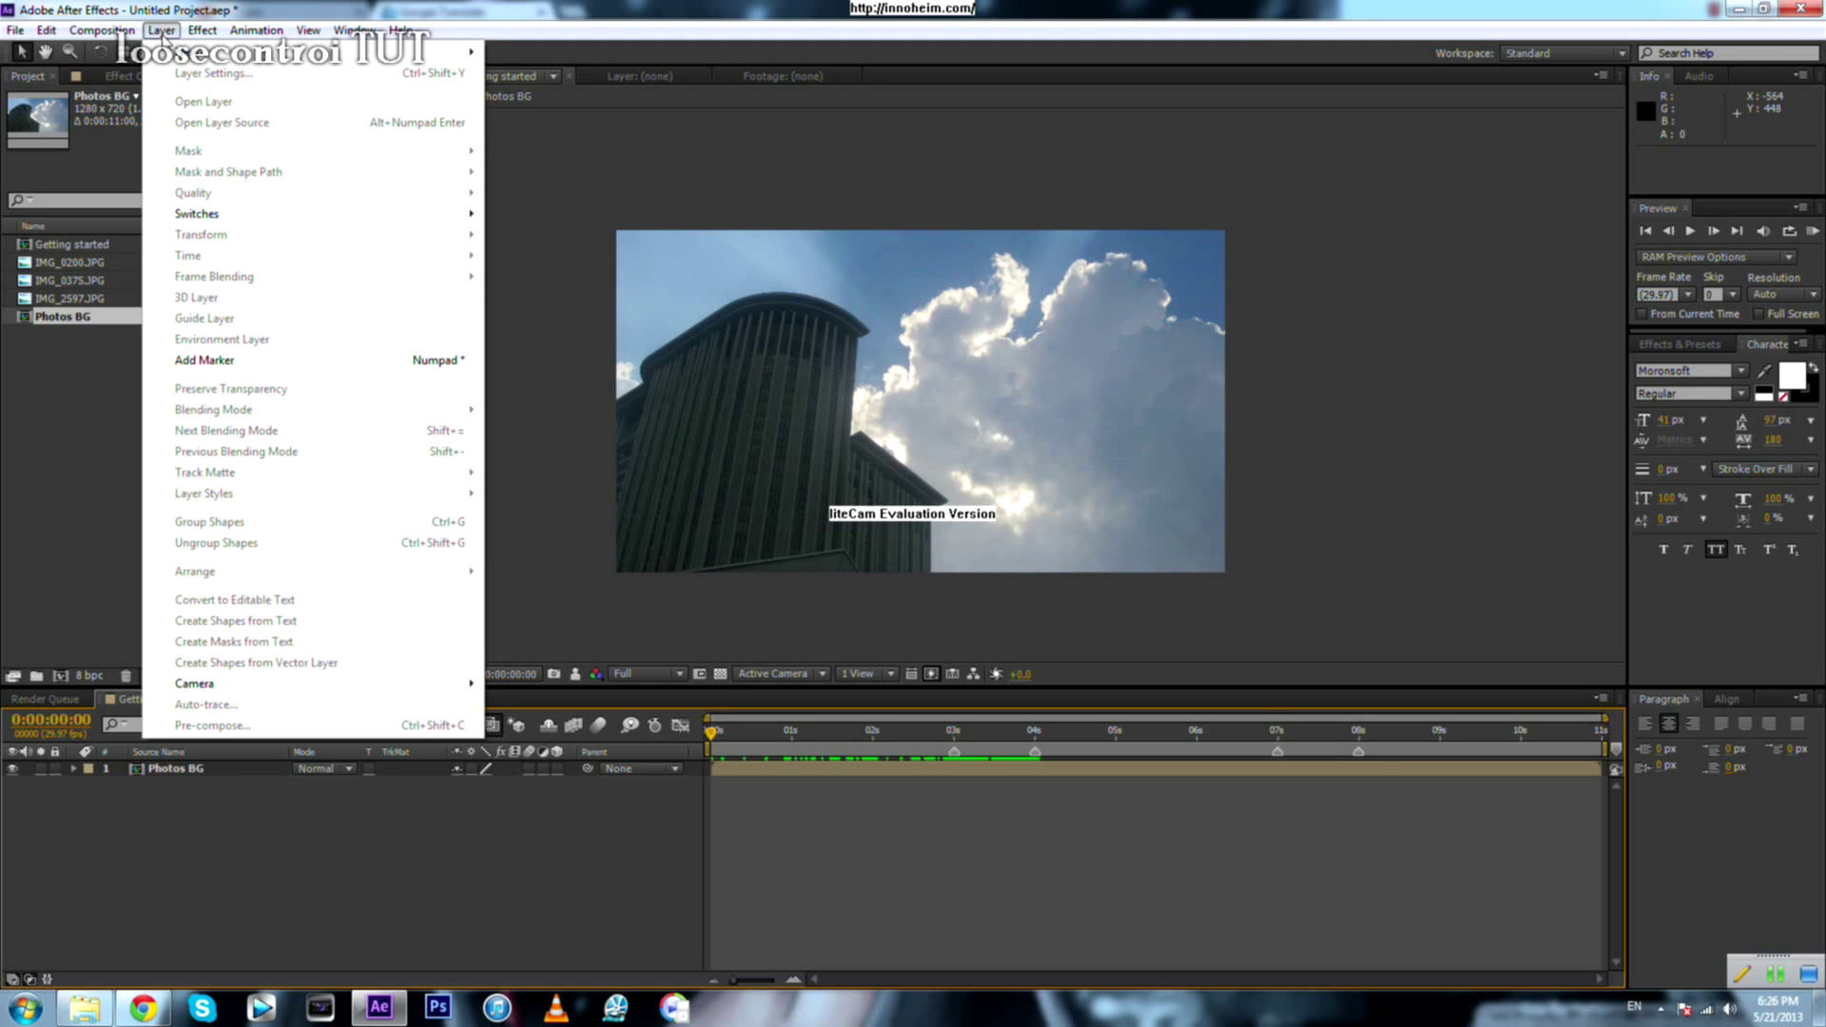
mouse_move(179, 55)
left_click(578, 58)
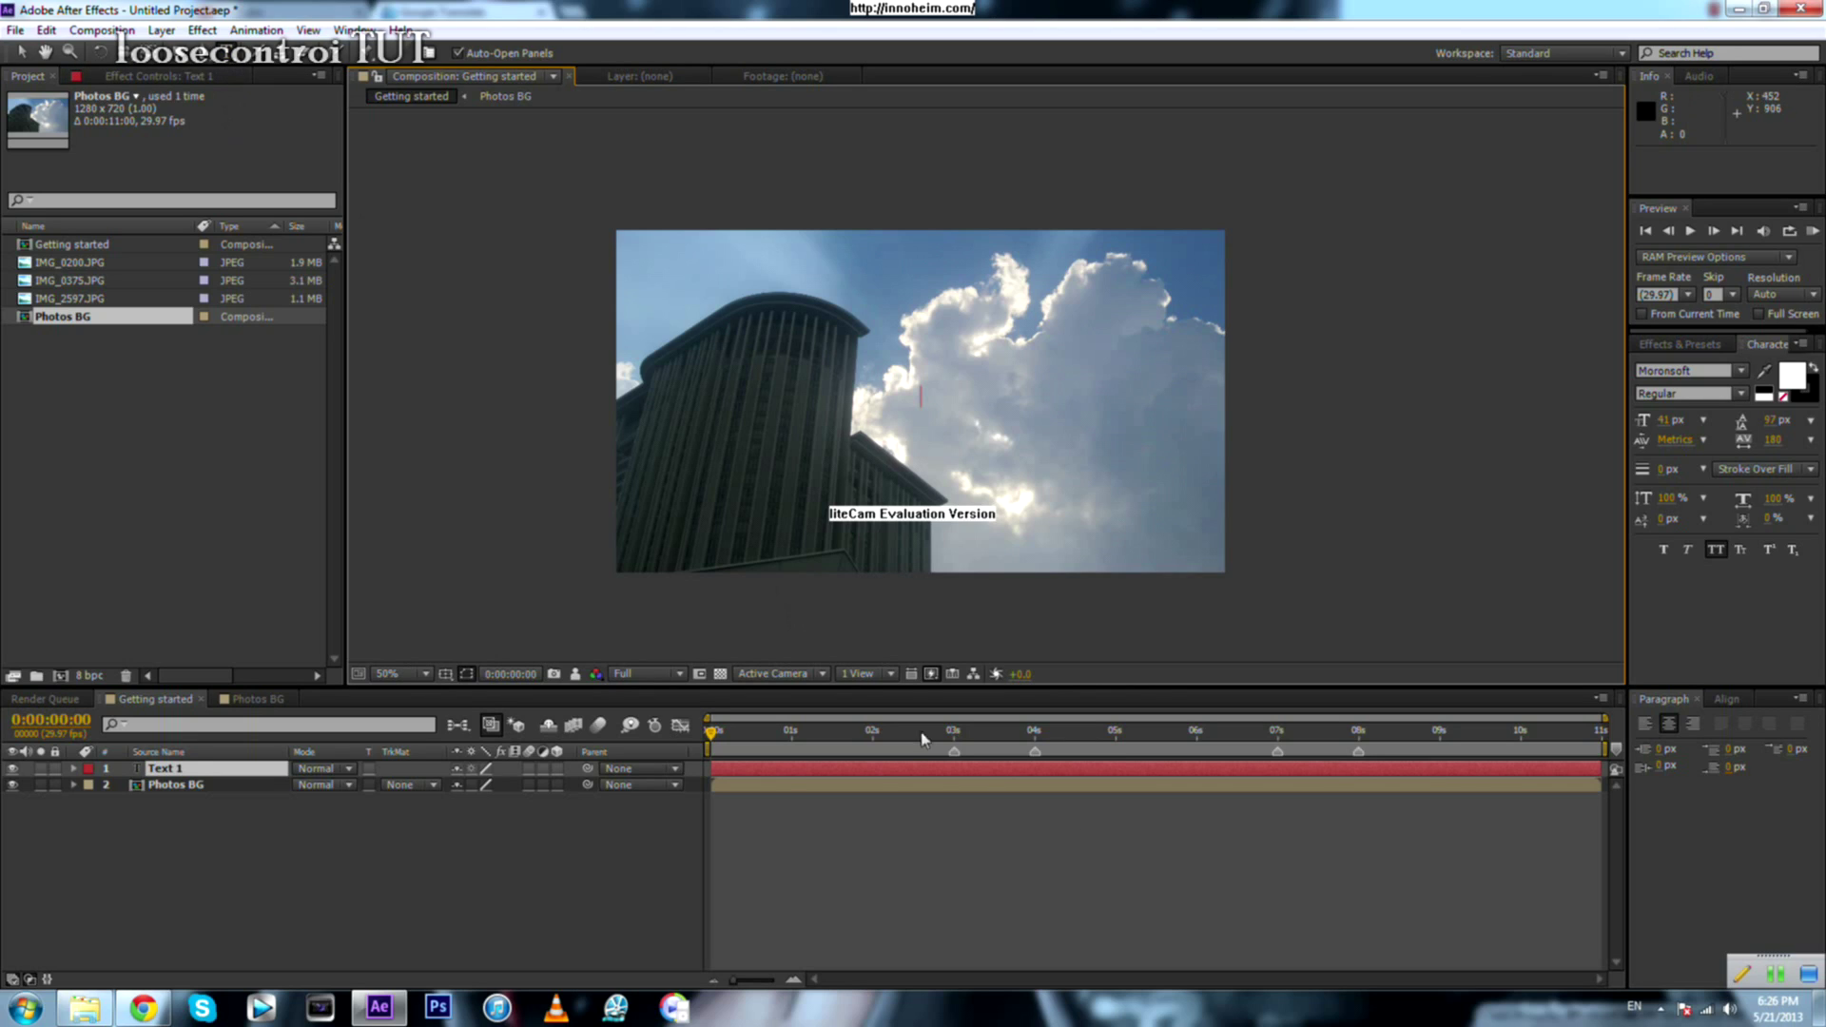
Step: Type THANKS into the new text layer and set its font to PunkRockShow
type("THANKS")
double_click(953, 393)
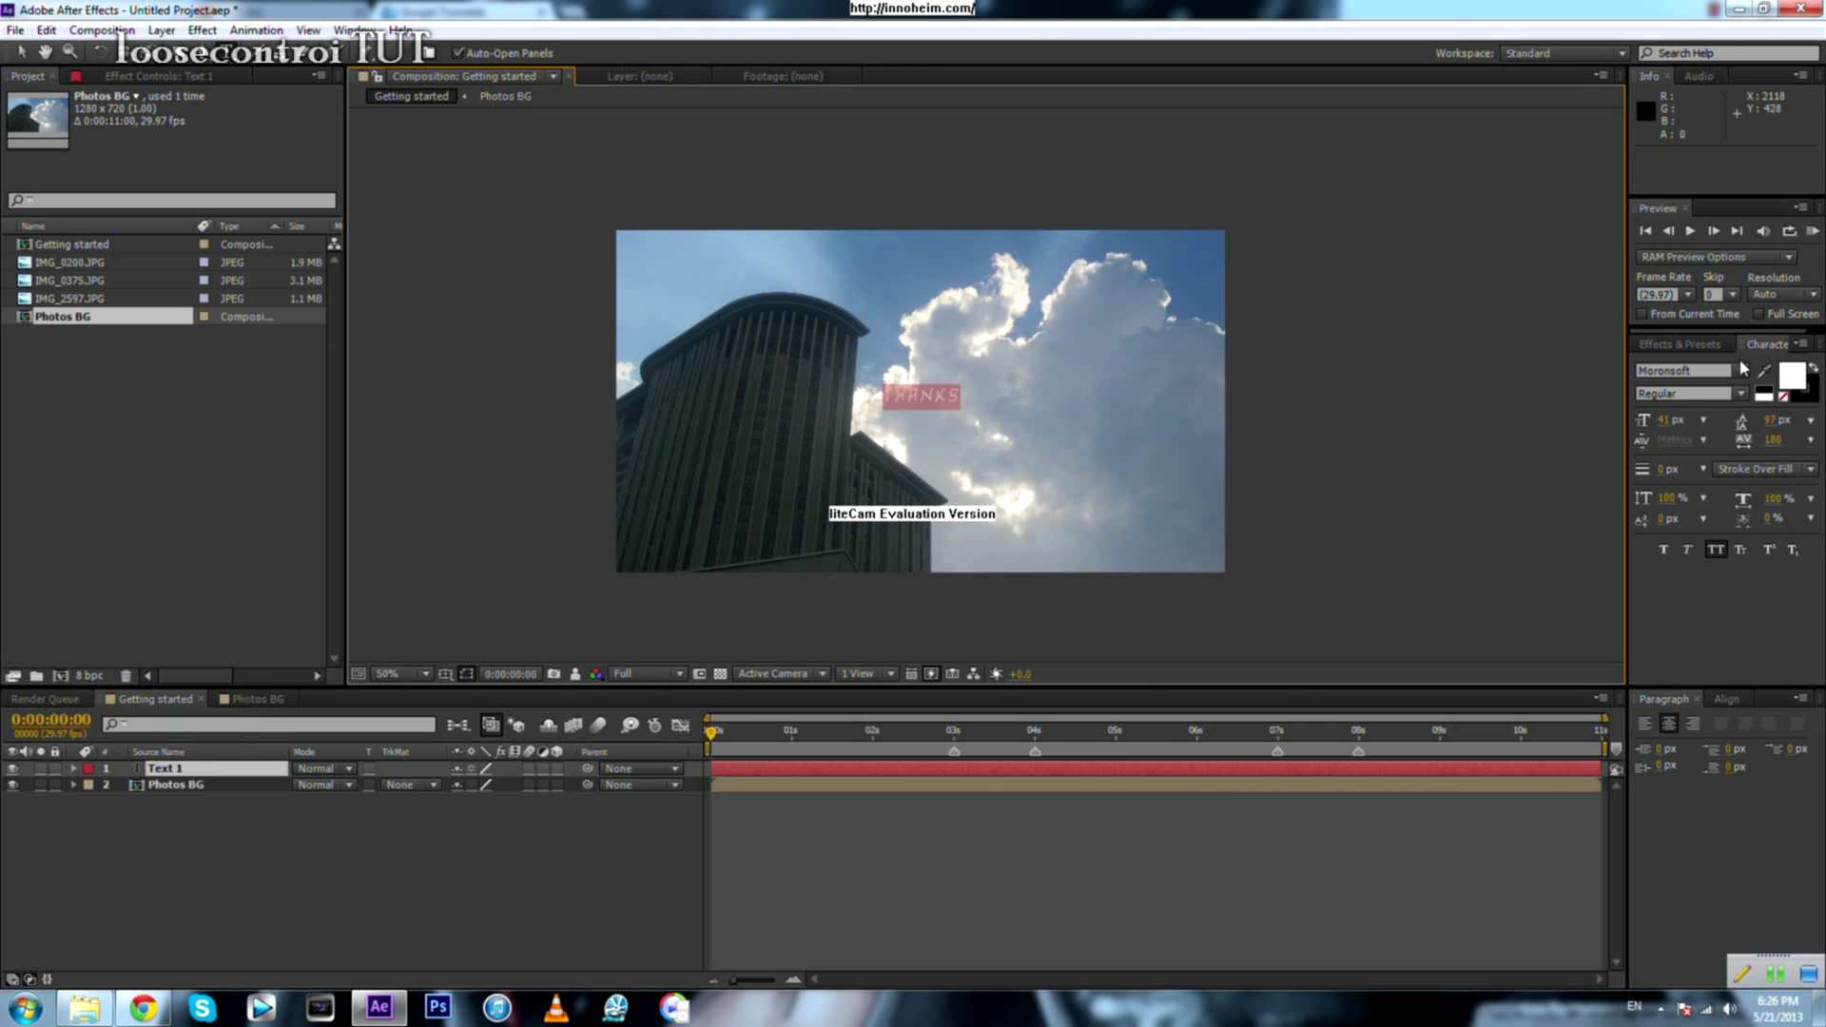
mouse_move(1626, 337)
left_mouse_down()
mouse_move(1500, 339)
mouse_move(1604, 339)
left_mouse_up()
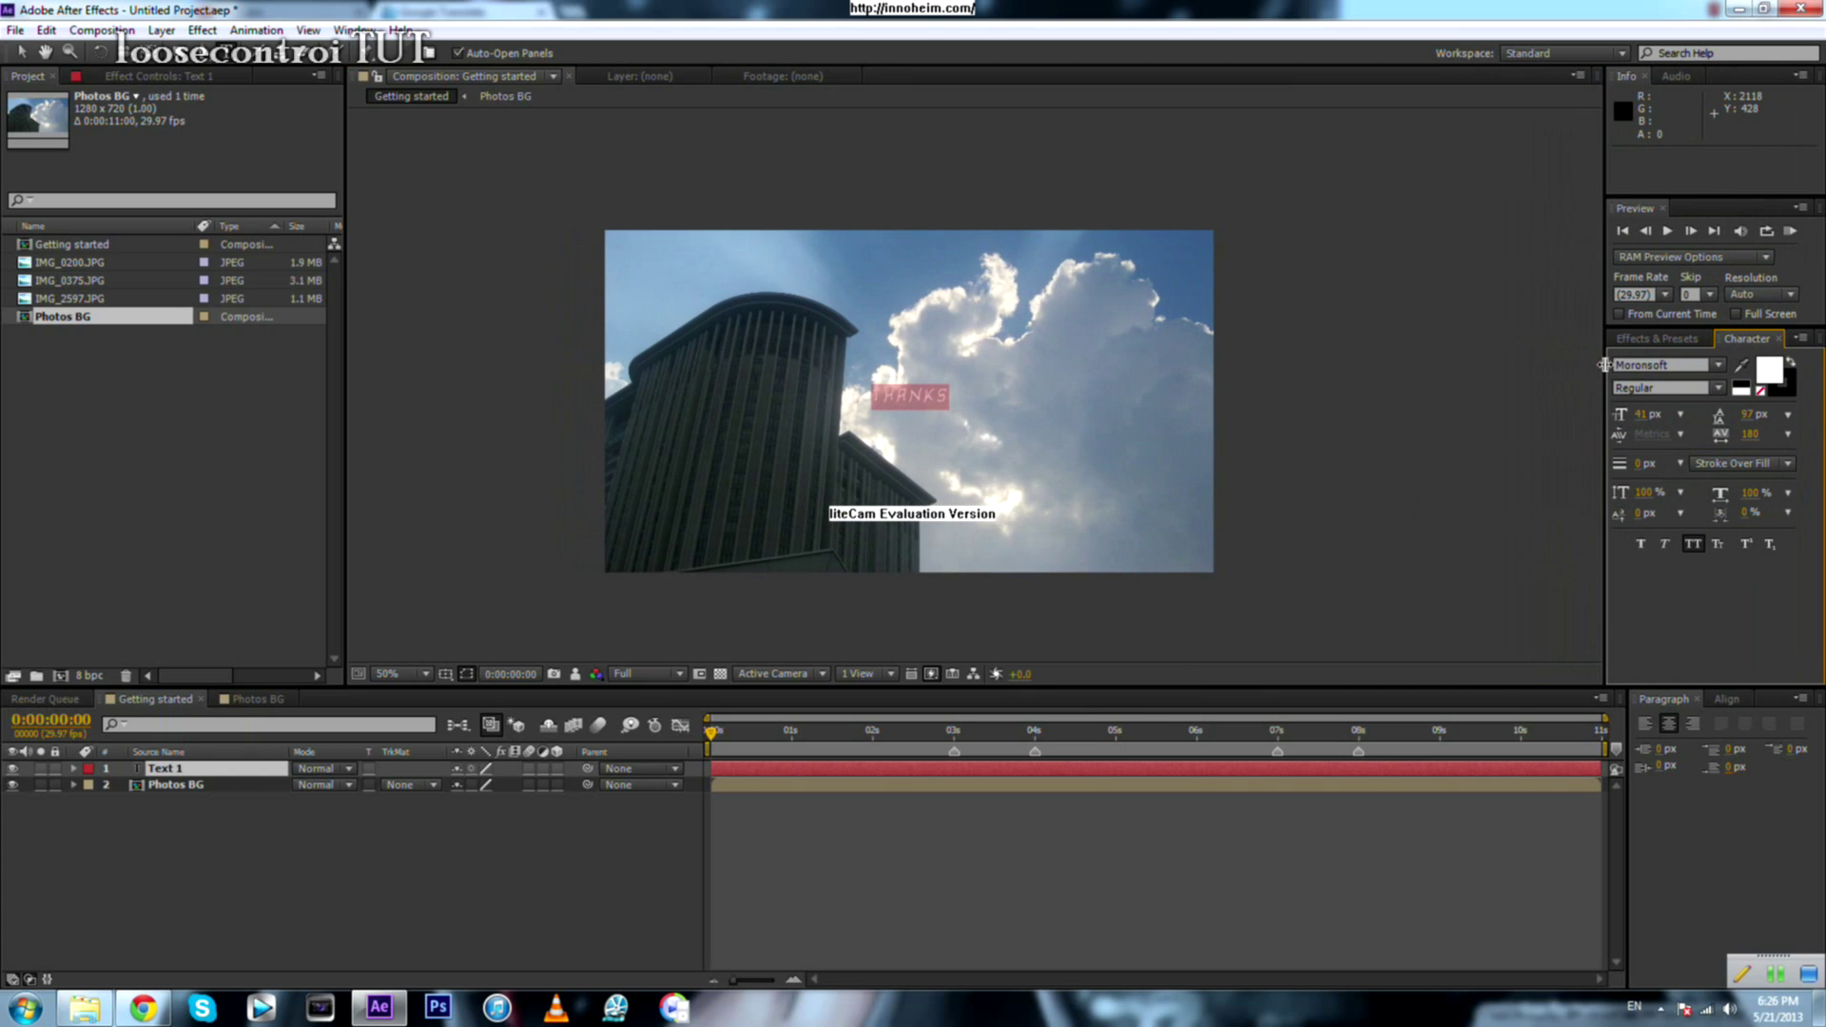
left_click(1724, 366)
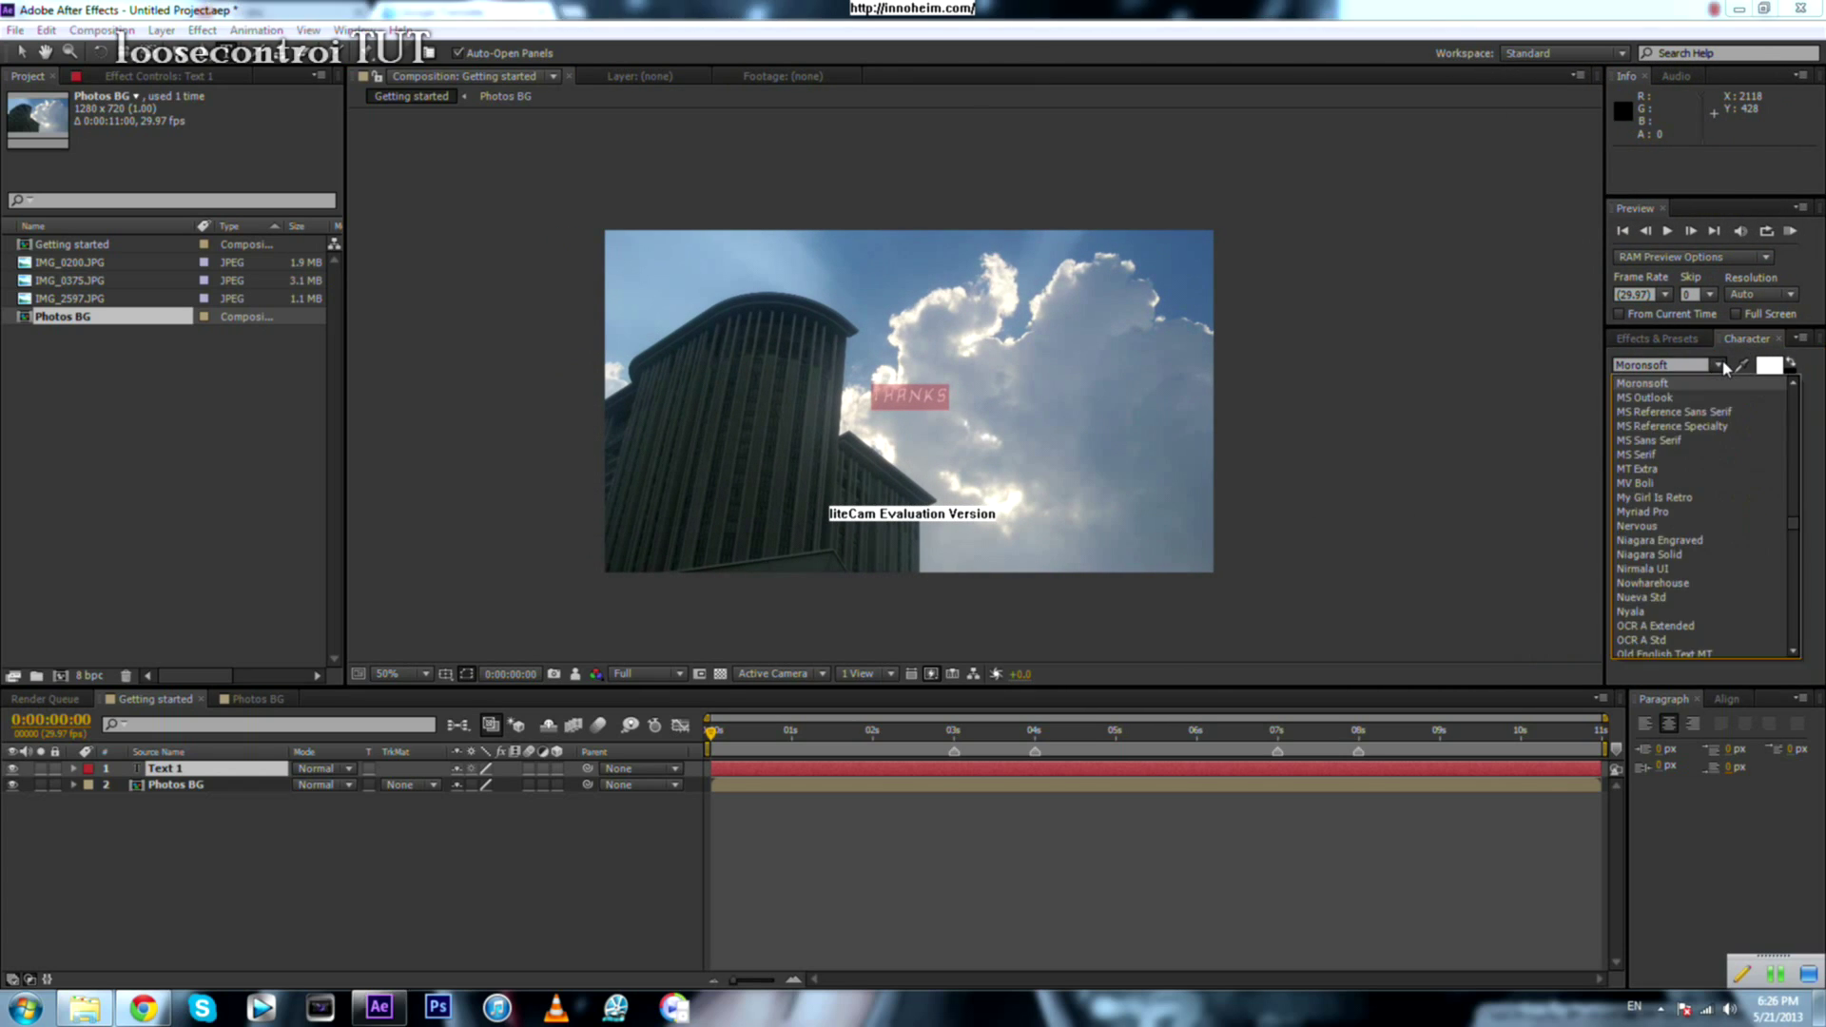
left_click(1807, 478)
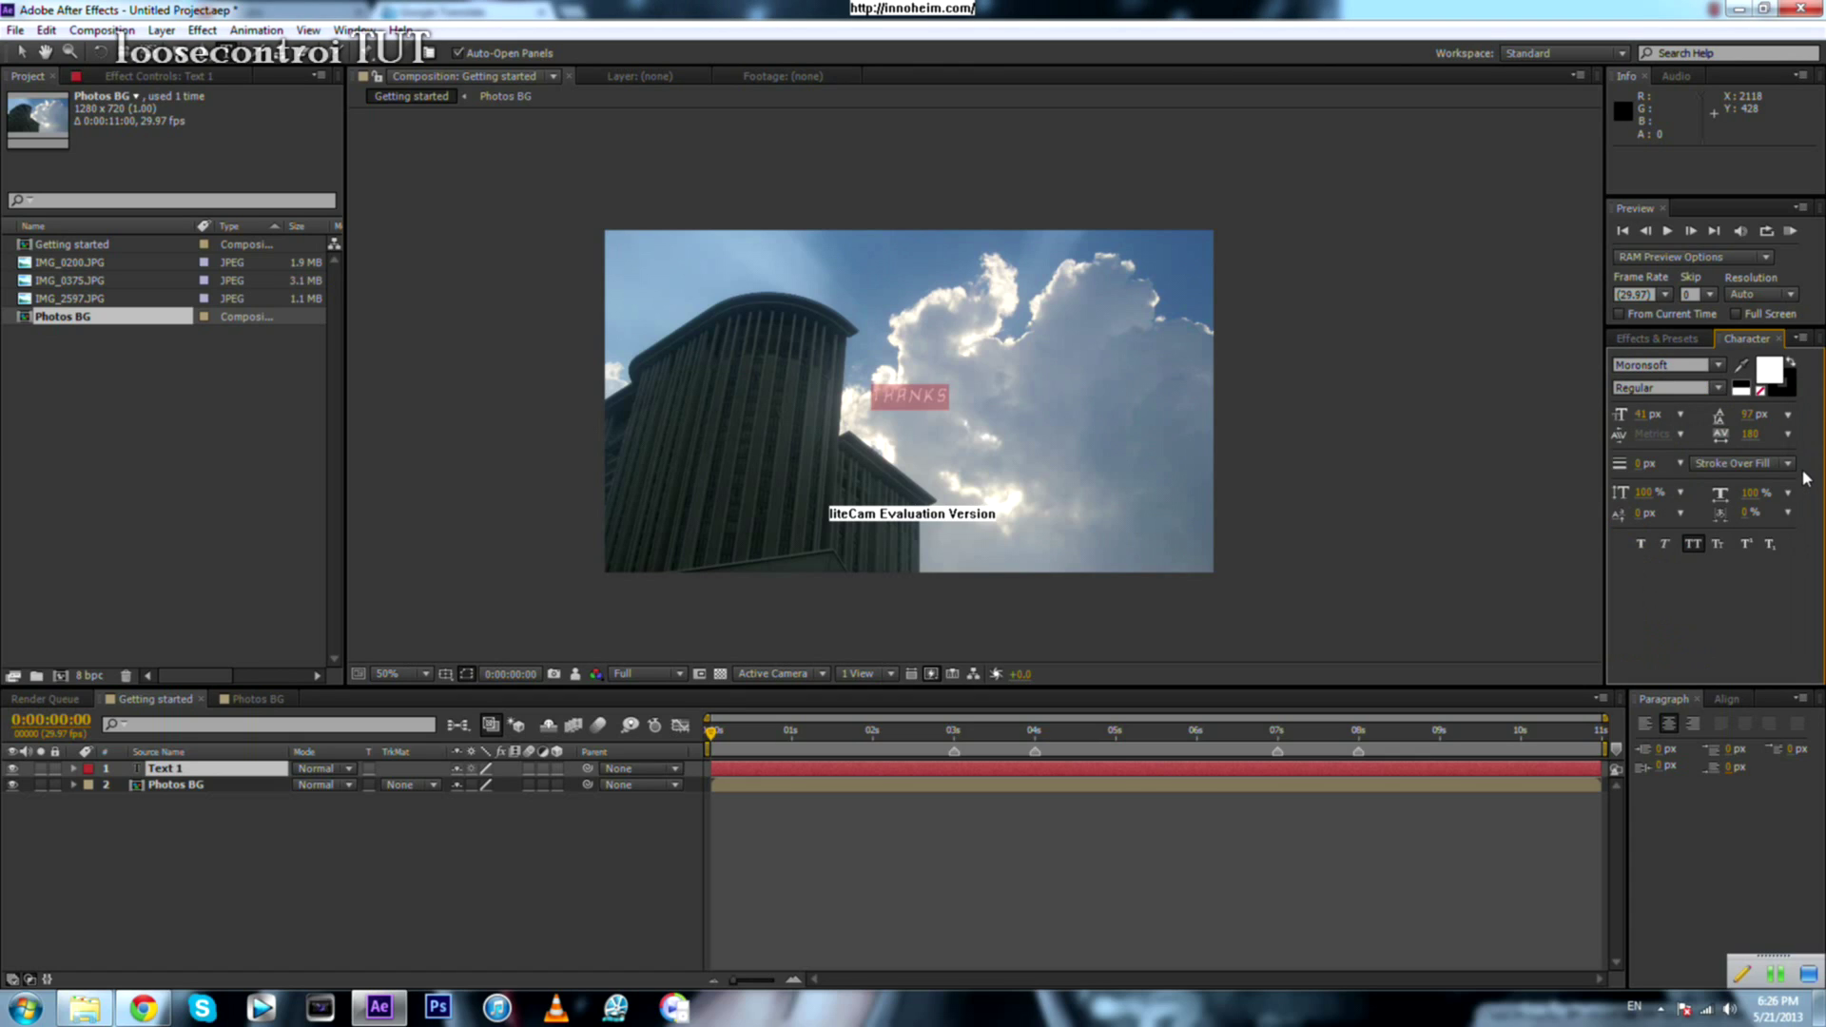
left_click(1719, 369)
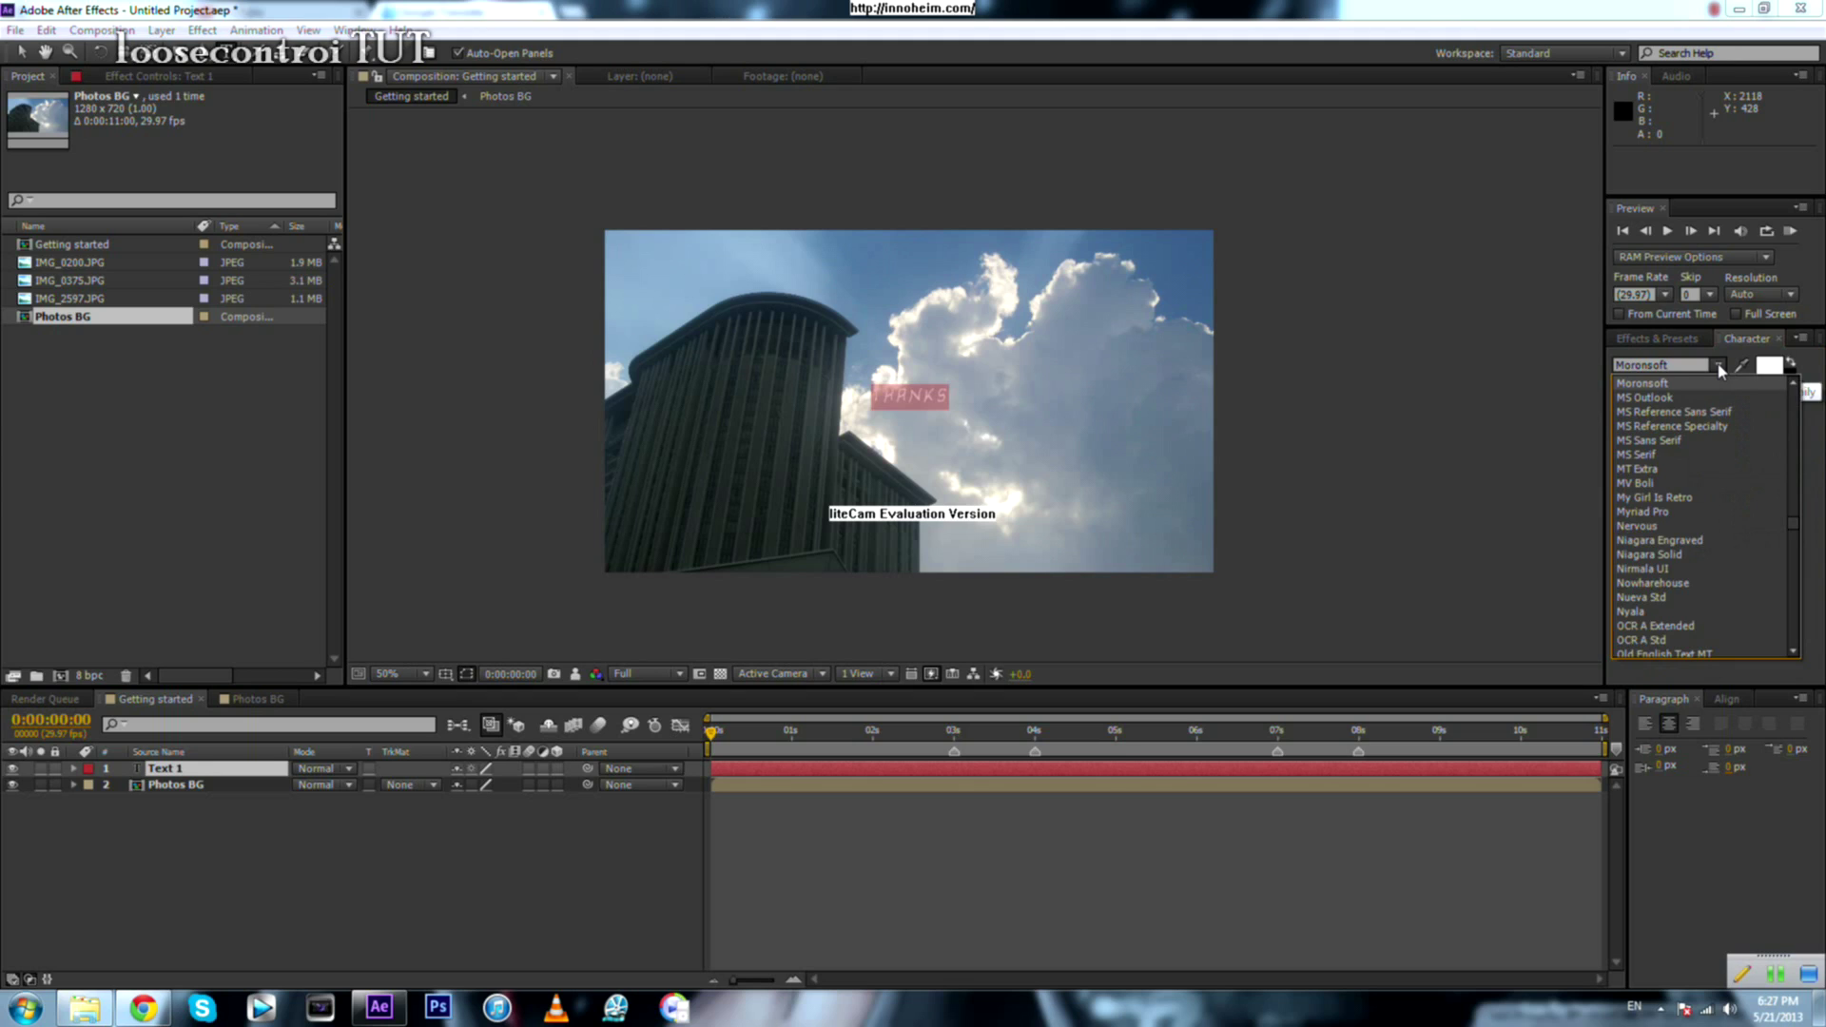
left_click(1716, 517)
key("Down")
key("Down")
key("Down")
key("Down")
key("Down")
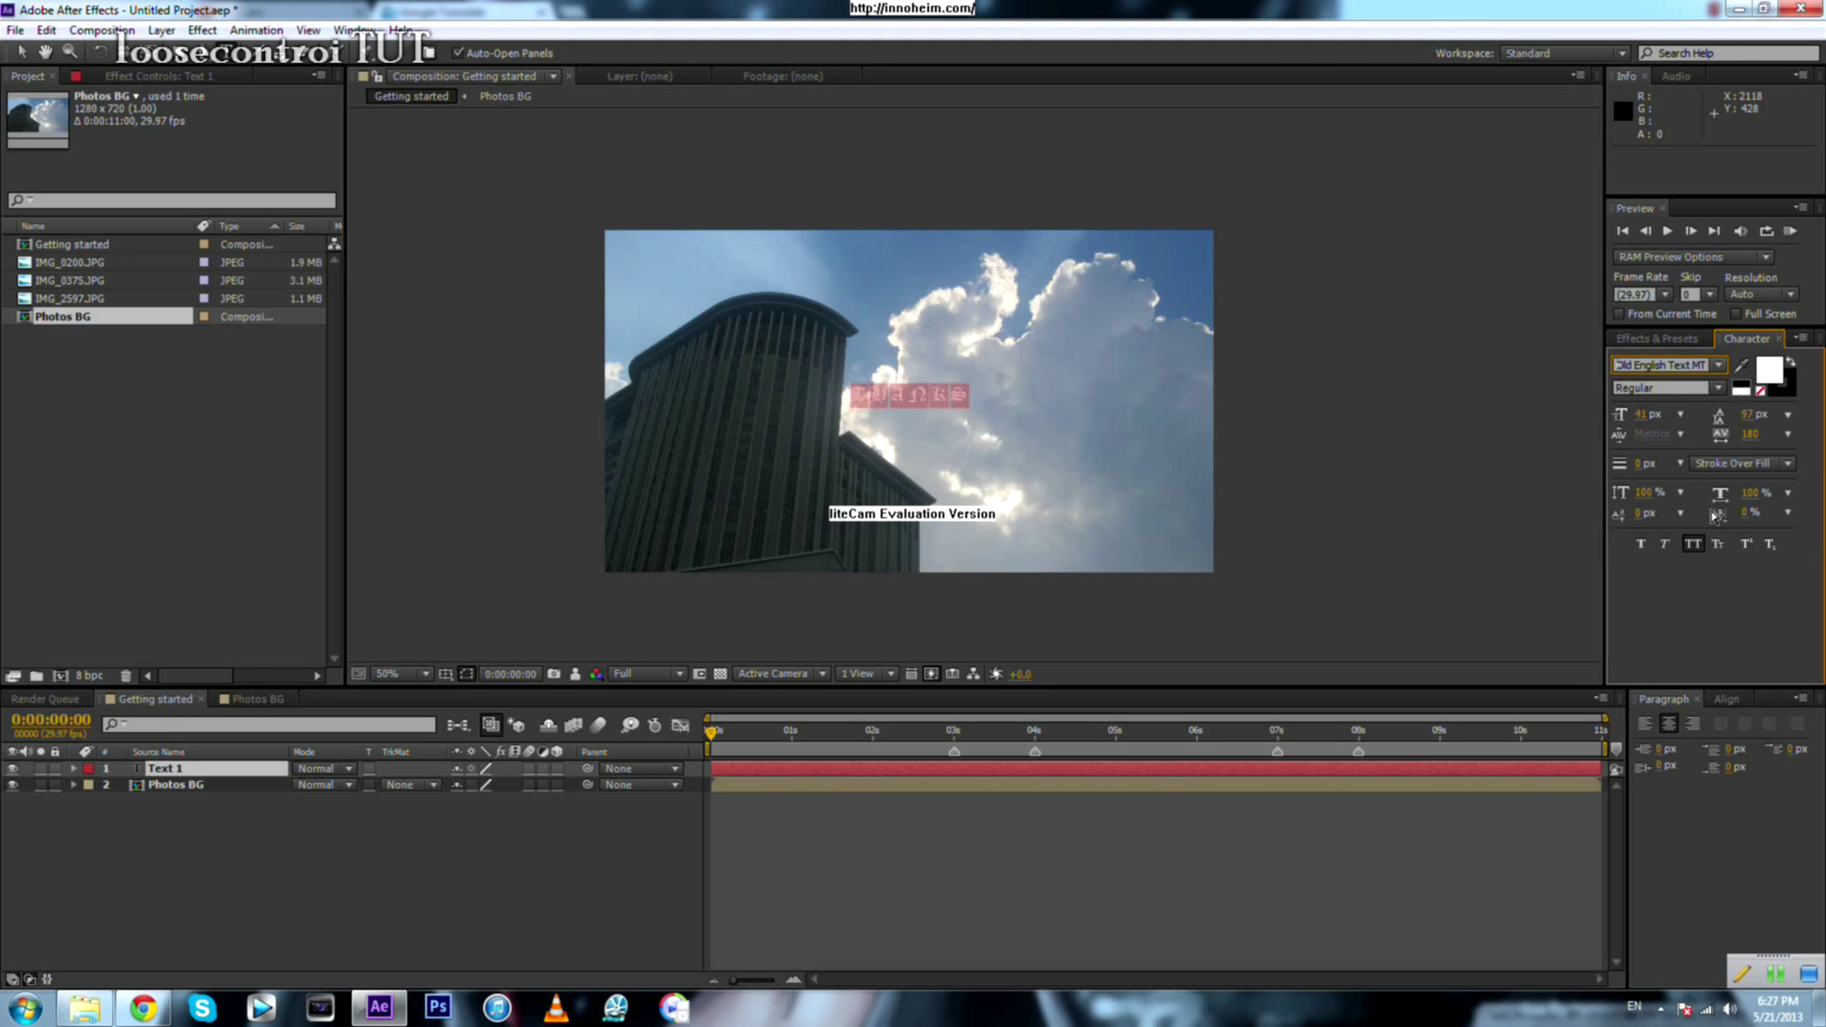
key("Down")
key("Down")
key("Down")
key("Down")
key("Down")
key("Down")
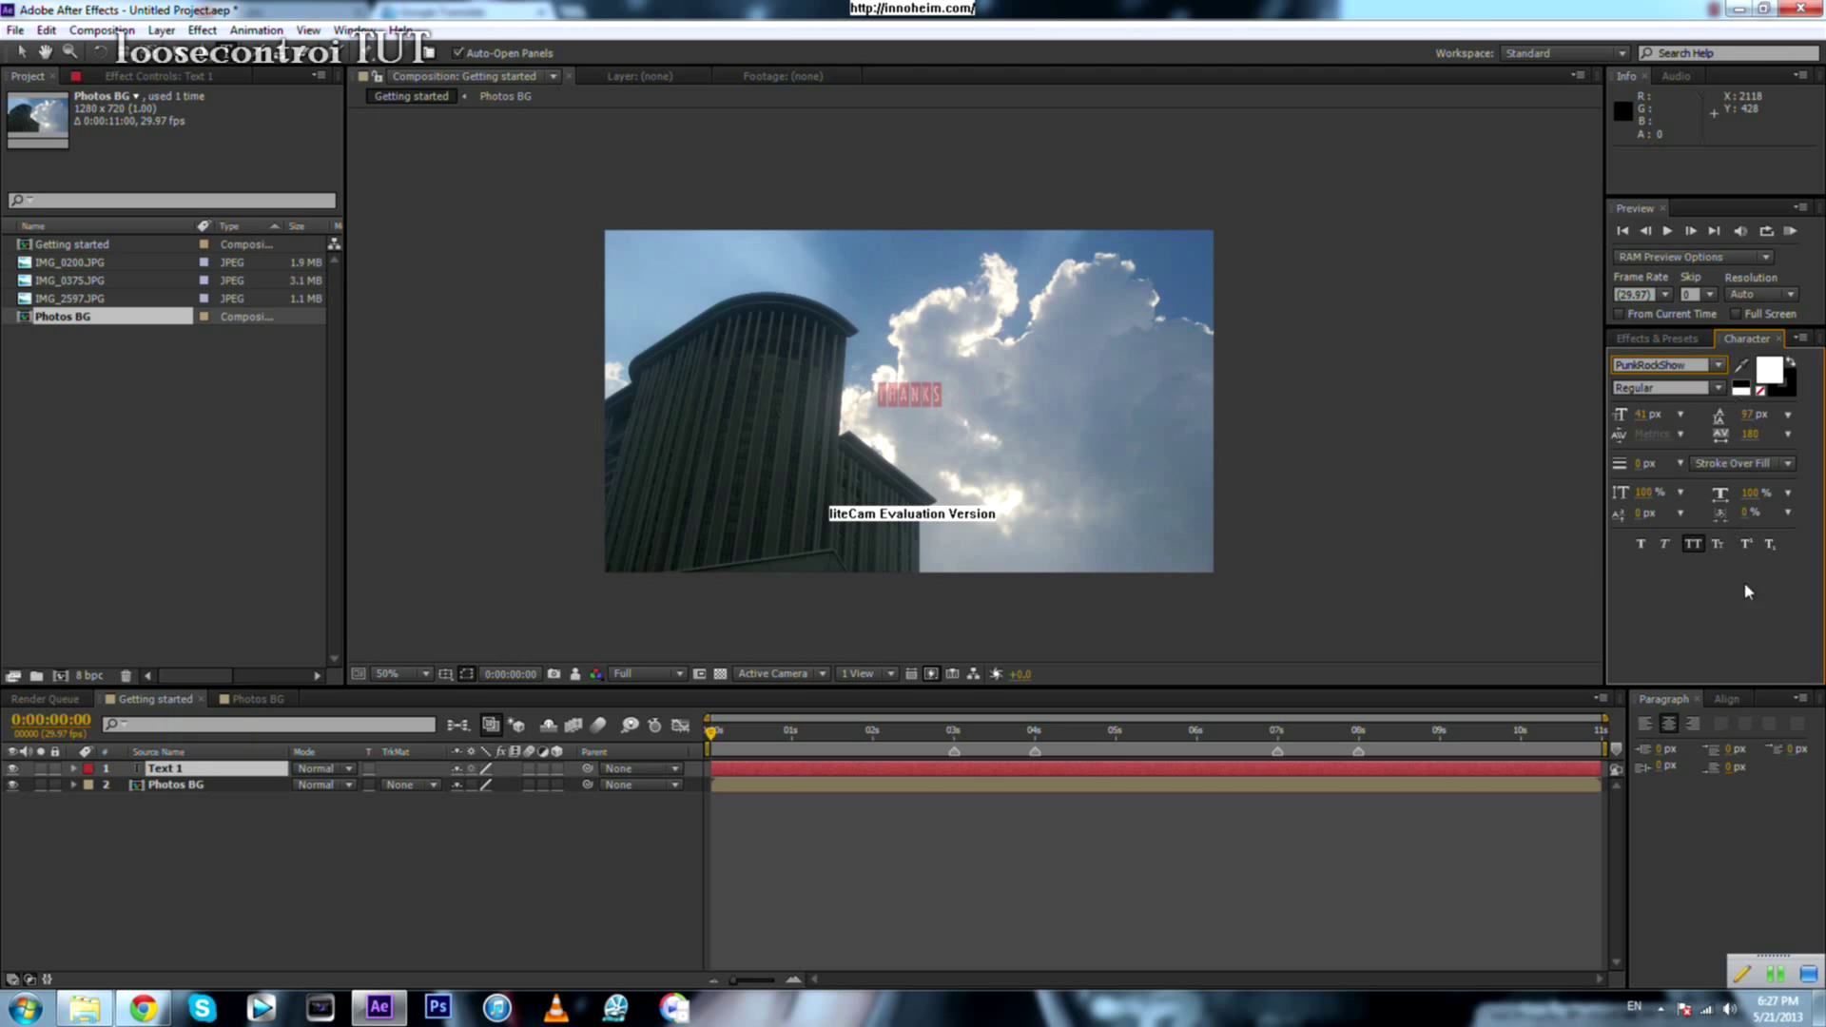
Step: Size THANKS to 113 px with 257 tracking and commit the text
left_click(1643, 415)
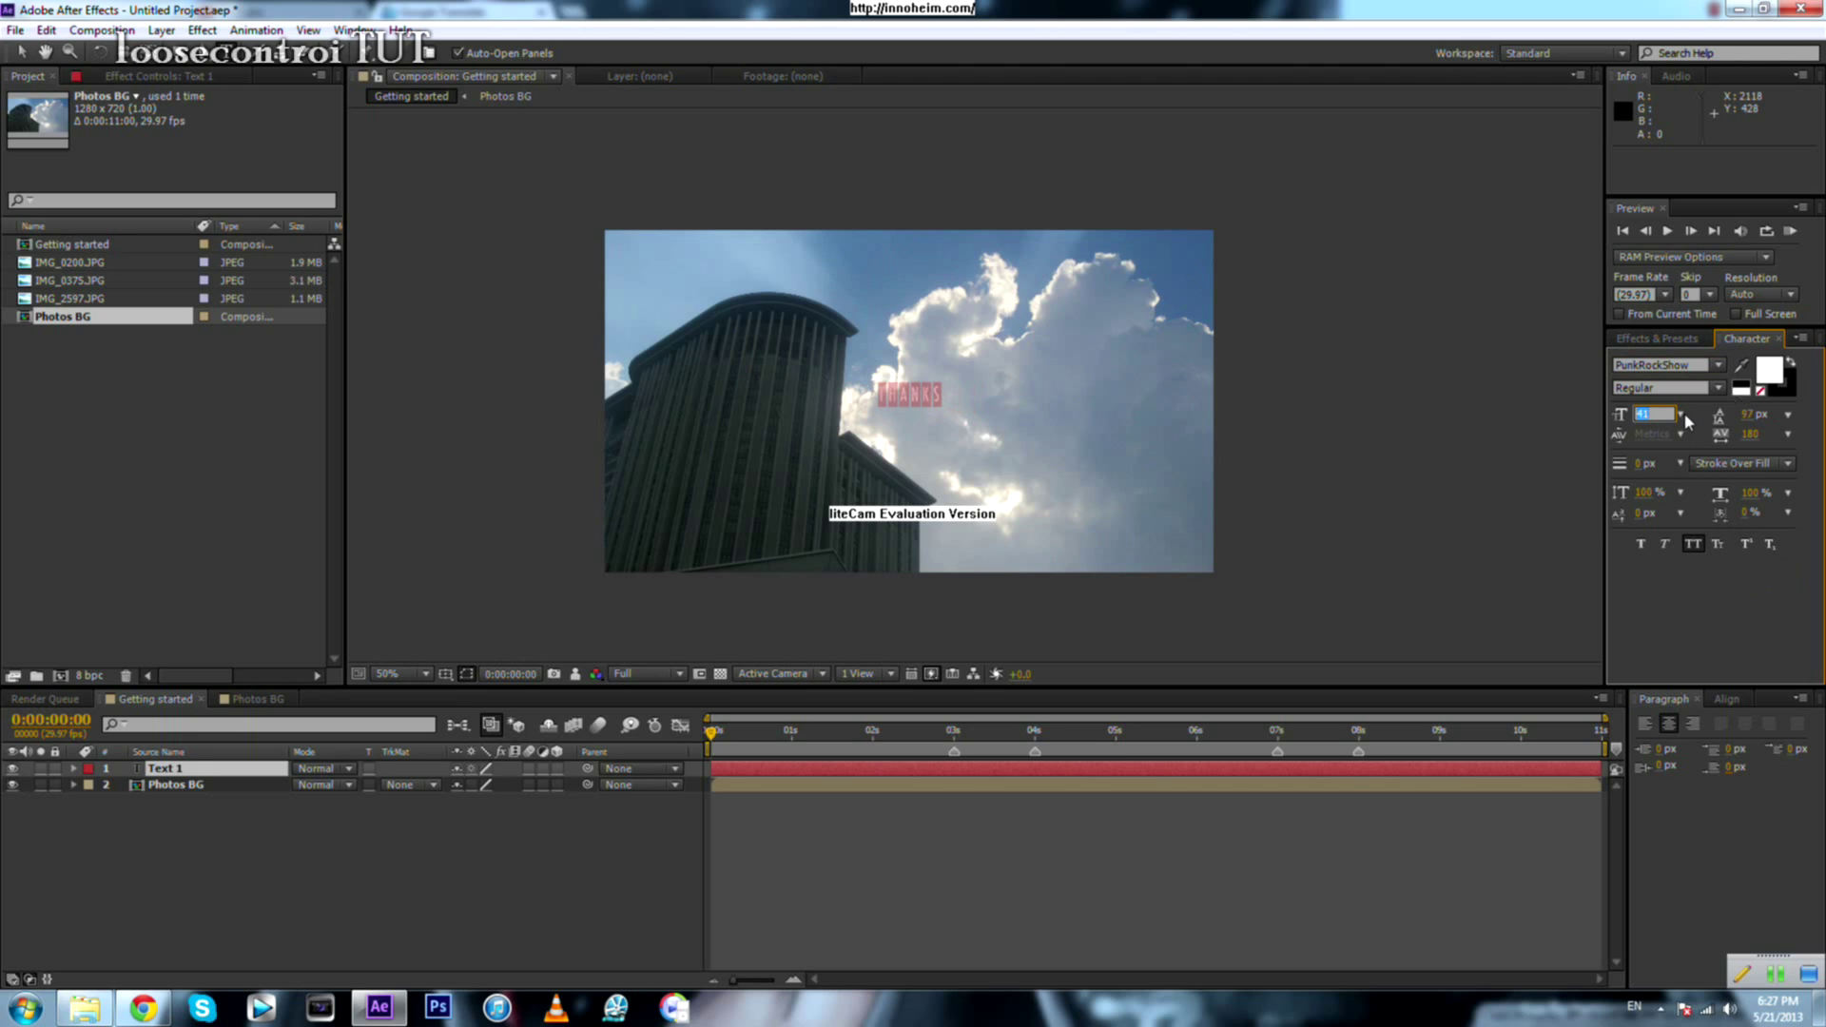
key("Return")
left_click_drag(1644, 418, 1734, 415)
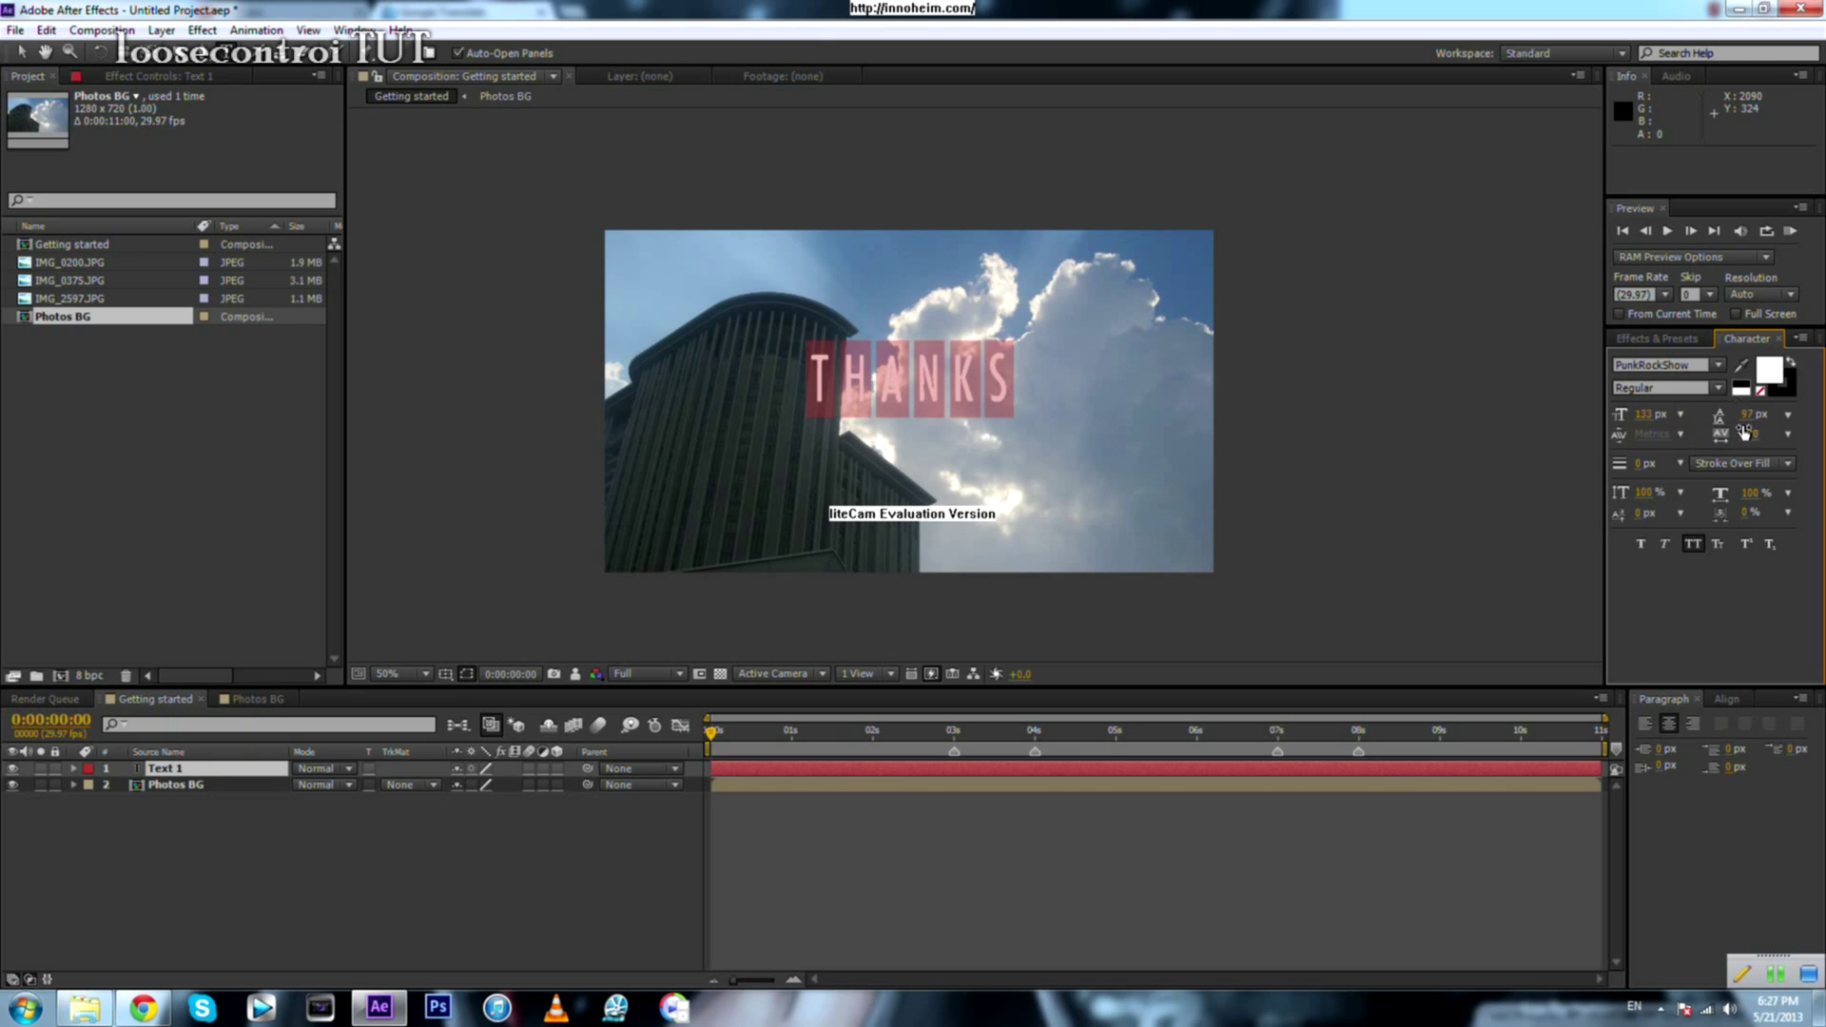
left_click_drag(1750, 433, 1816, 428)
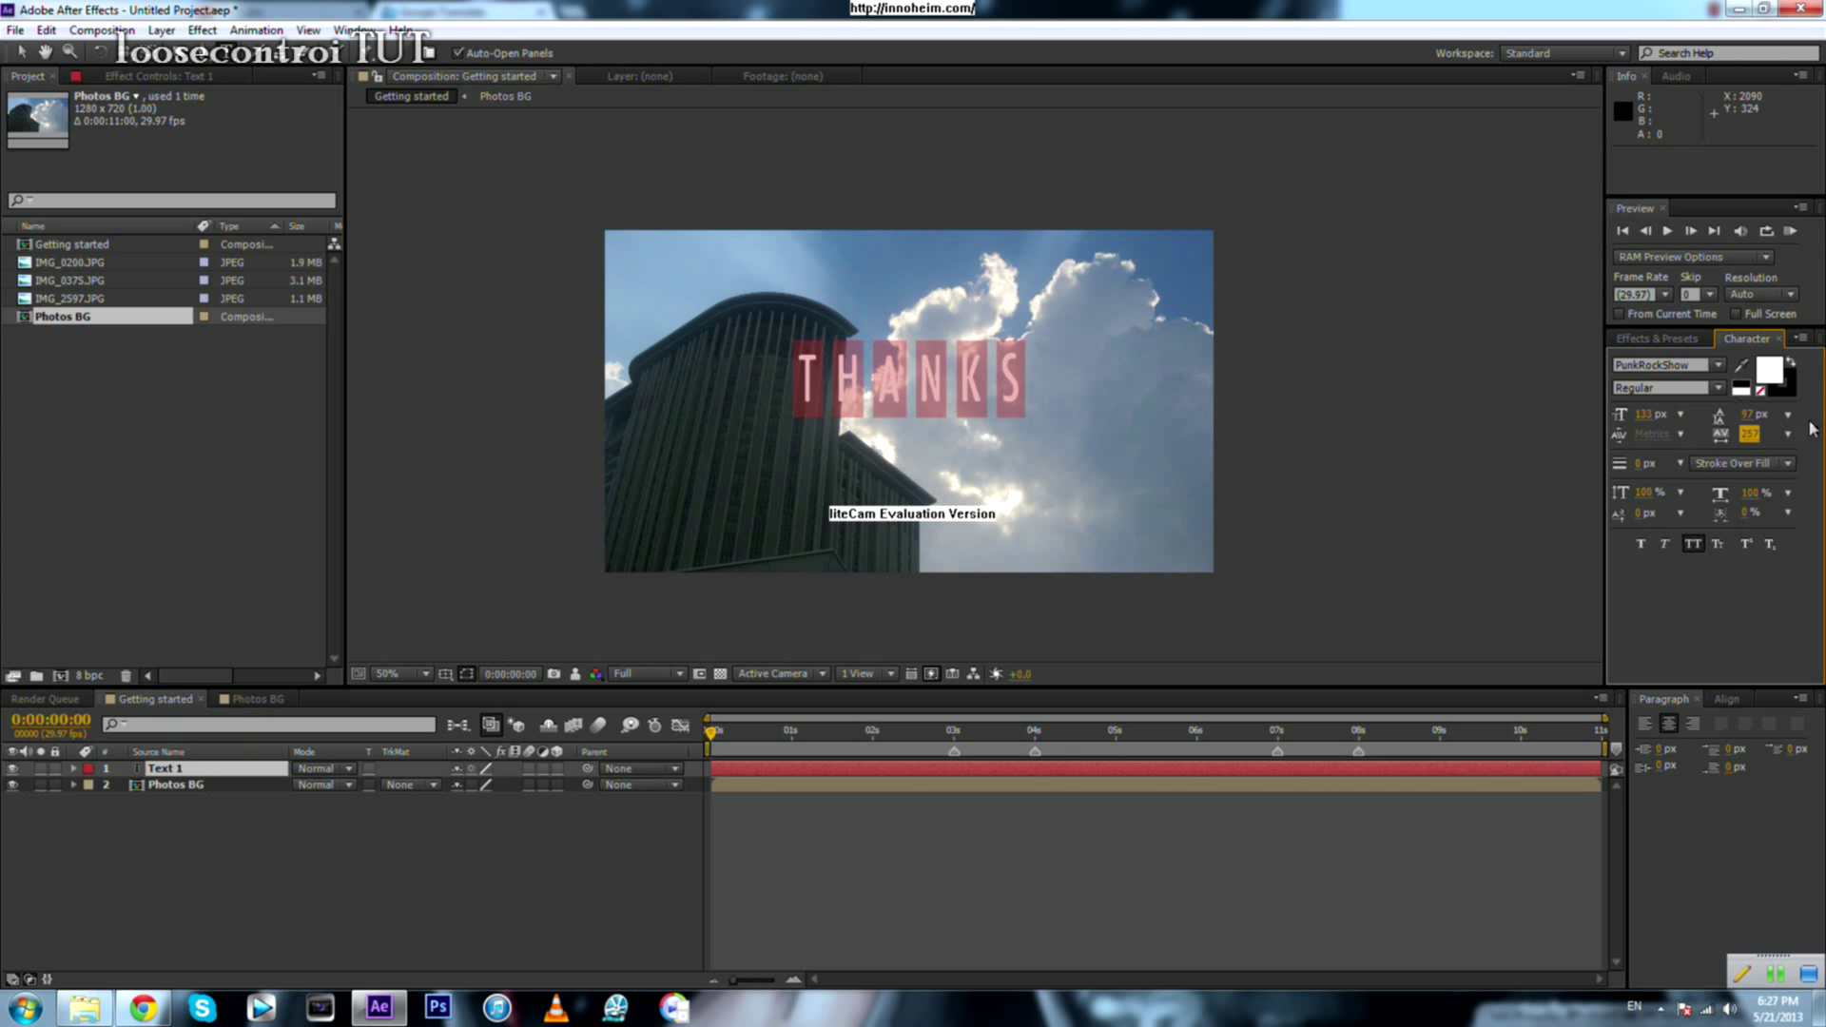
left_click(138, 846)
left_click_drag(715, 736, 1038, 787)
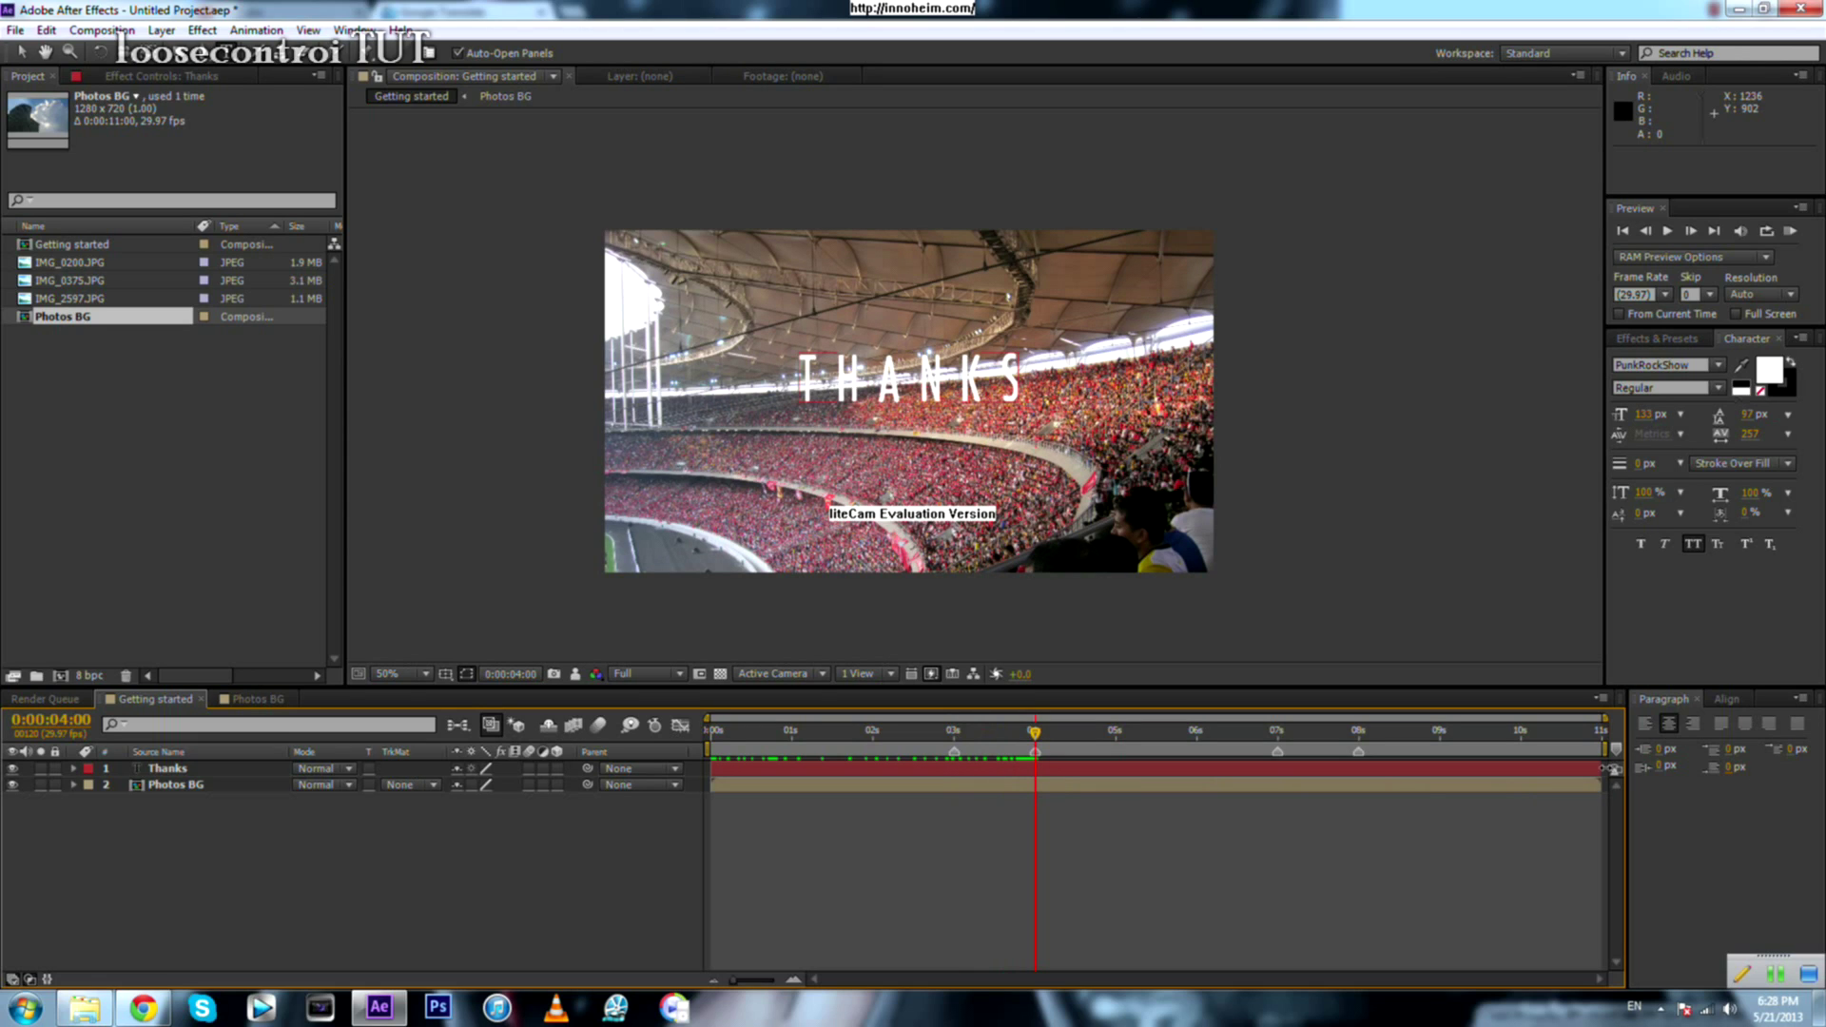
Step: Trim the Thanks layer's out point back to the 4-second playhead
left_click_drag(1604, 768, 1042, 774)
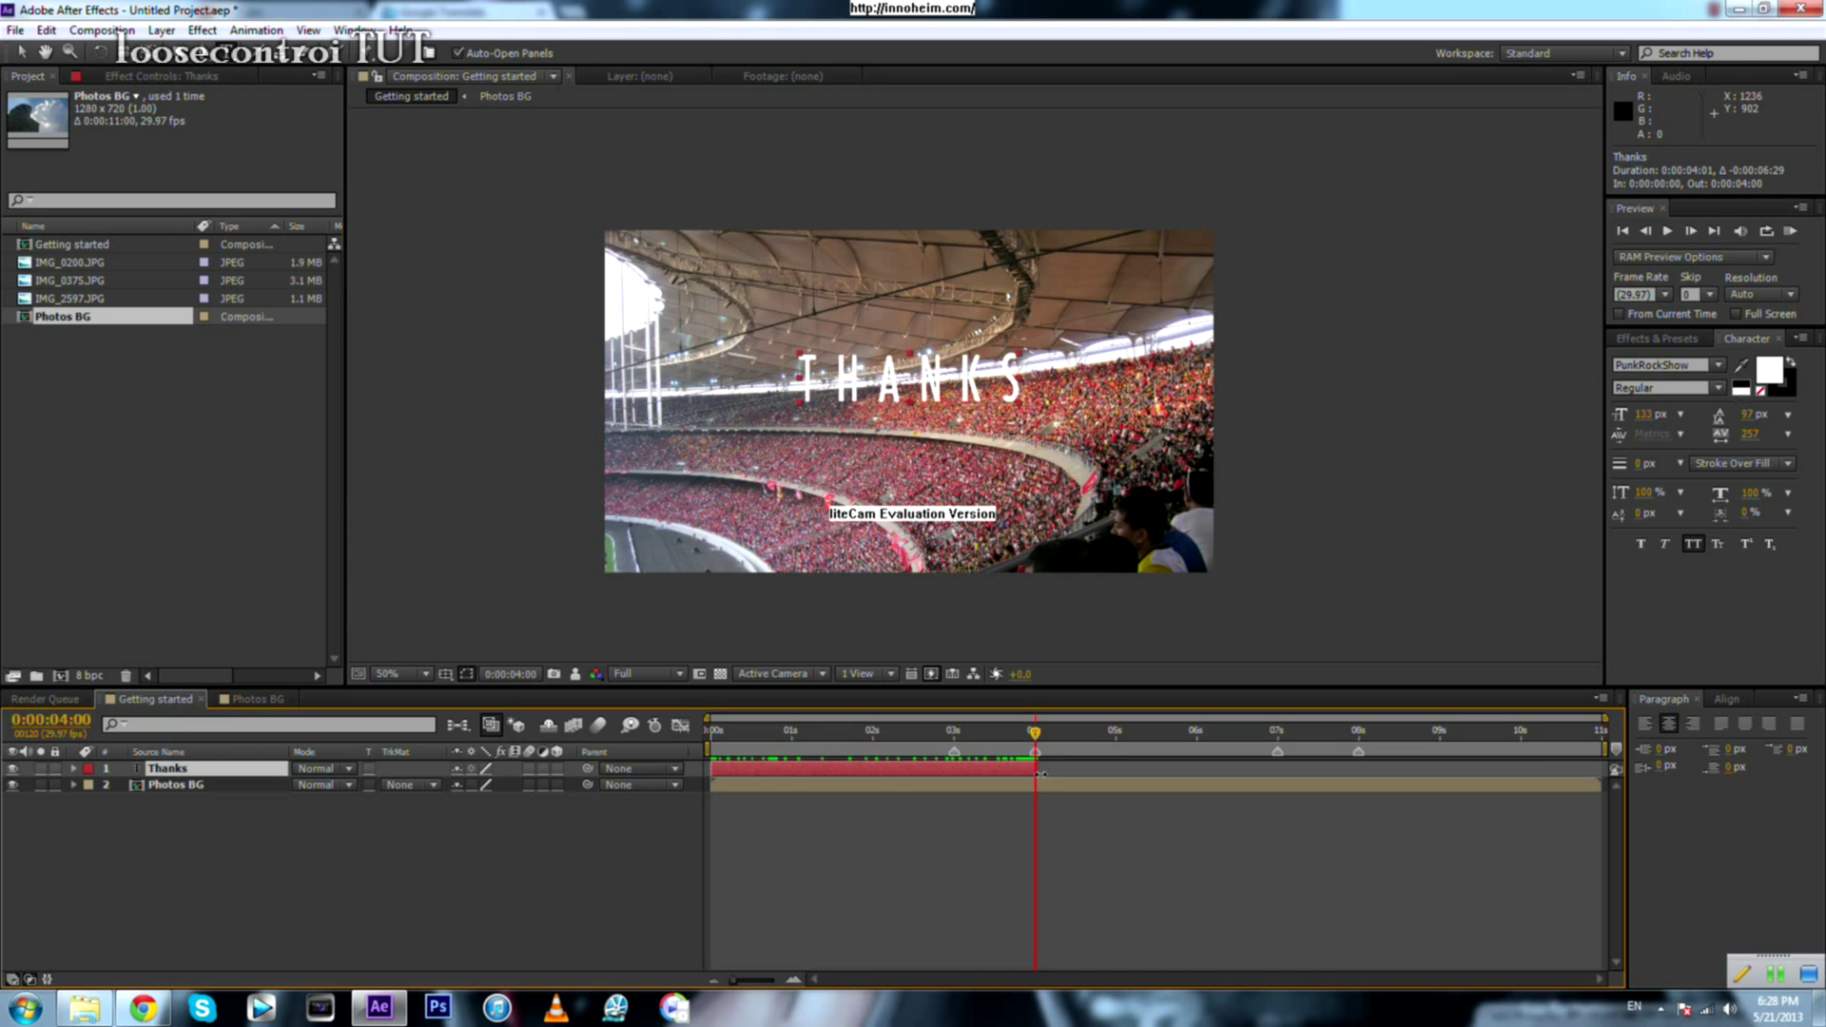
right_click(311, 898)
mouse_move(367, 692)
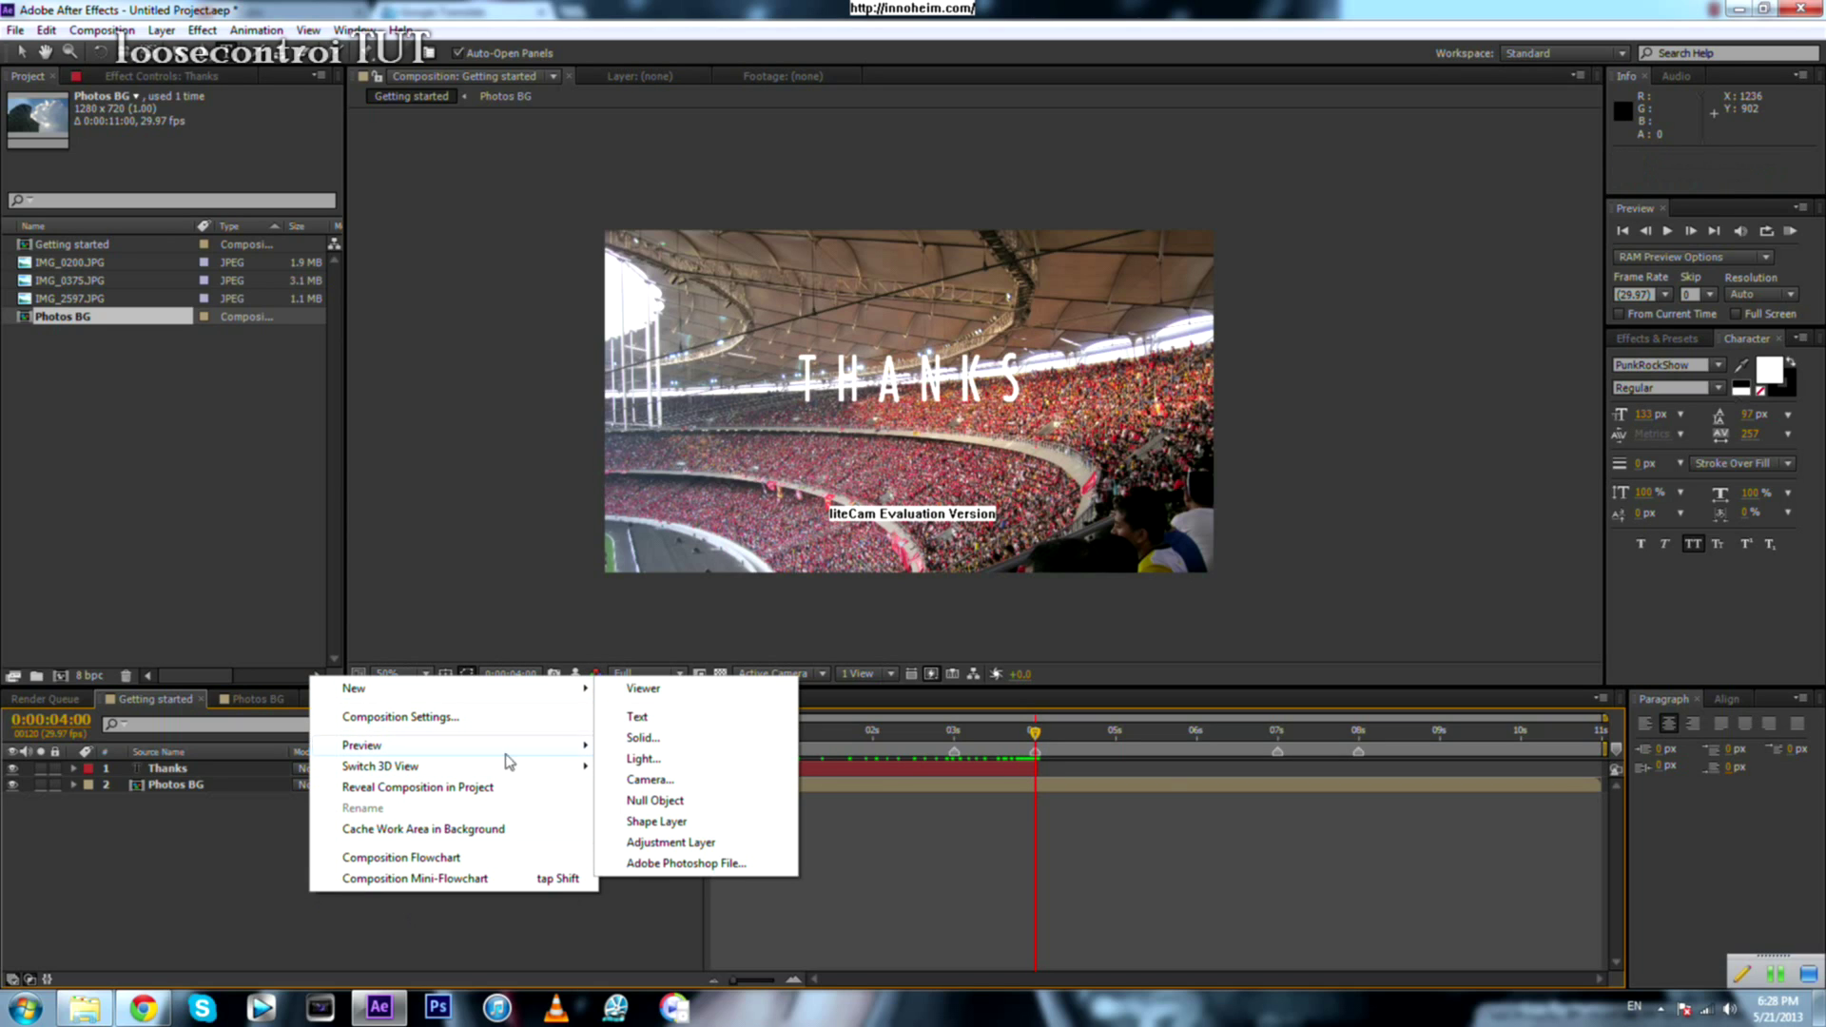
Step: Add a new text layer reading FOR, named For, above the Thanks layer
left_click(637, 717)
right_click(177, 770)
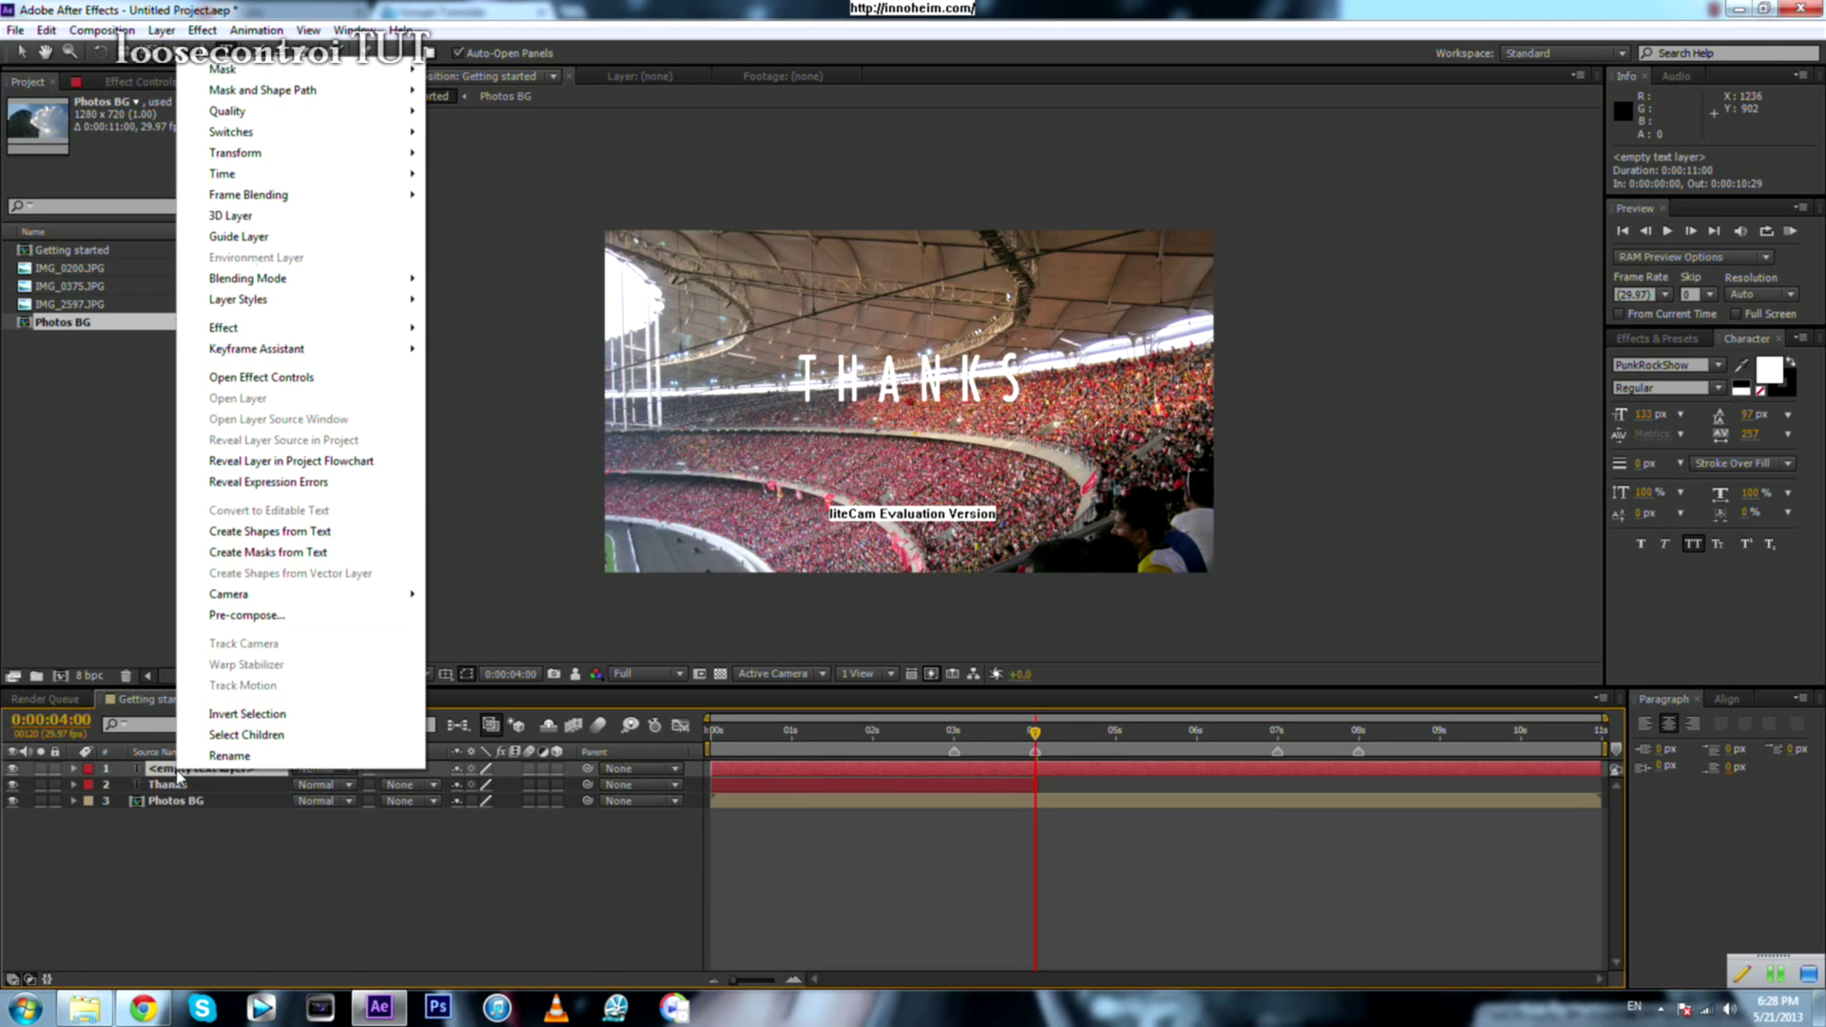
left_click(229, 905)
left_click(210, 769)
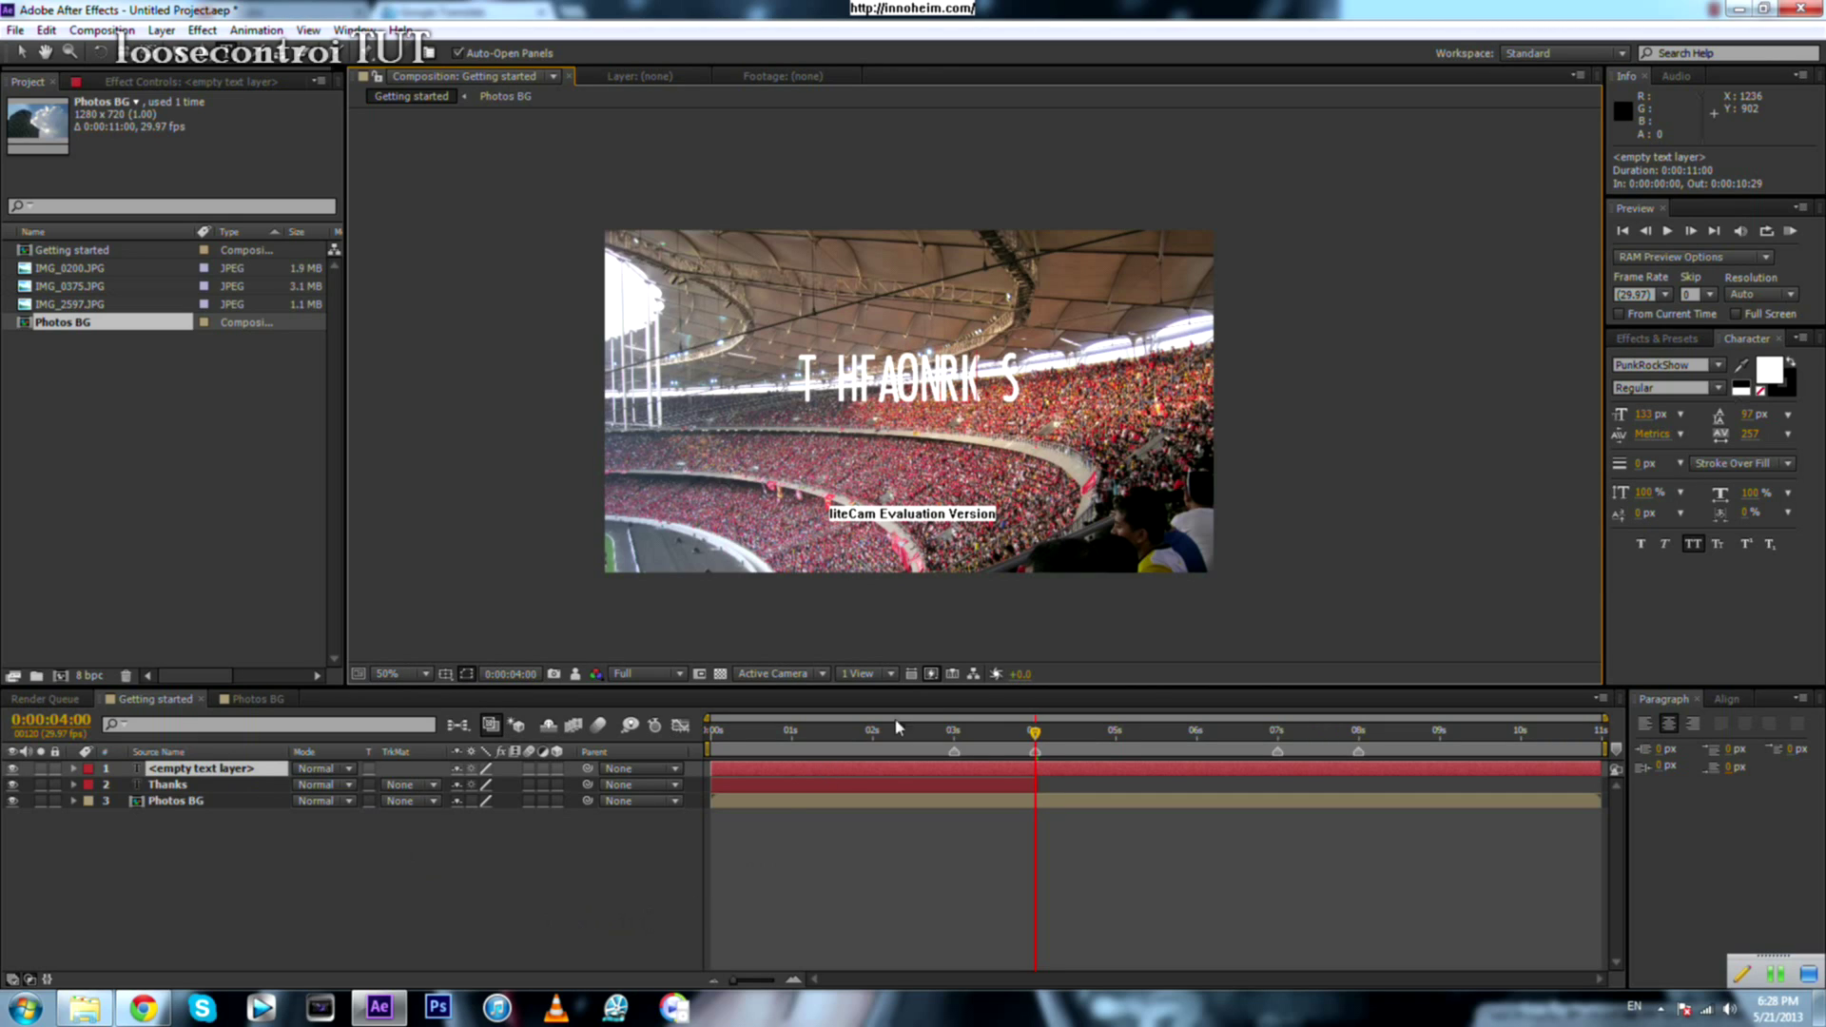
left_click(1050, 752)
left_click_drag(1034, 734, 954, 734)
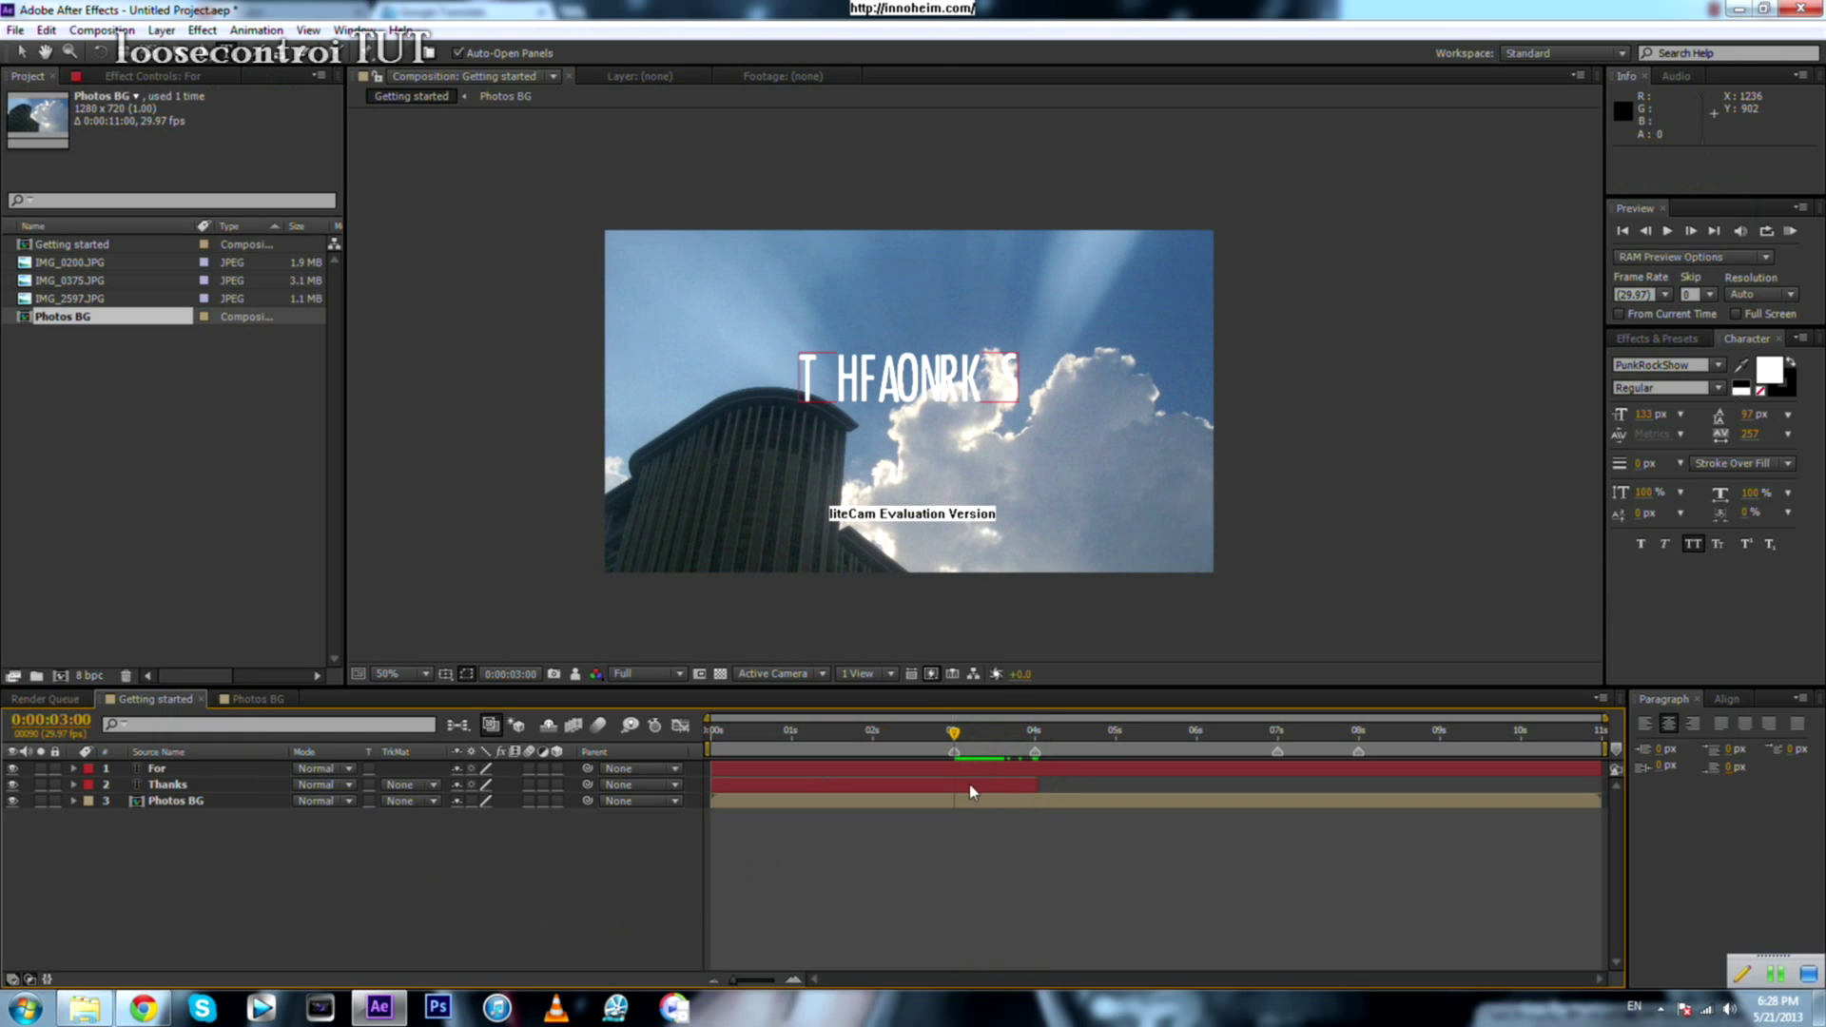
Step: Split the For layer at 3 and 8 seconds and delete the leftover For 3 piece
left_click(966, 773)
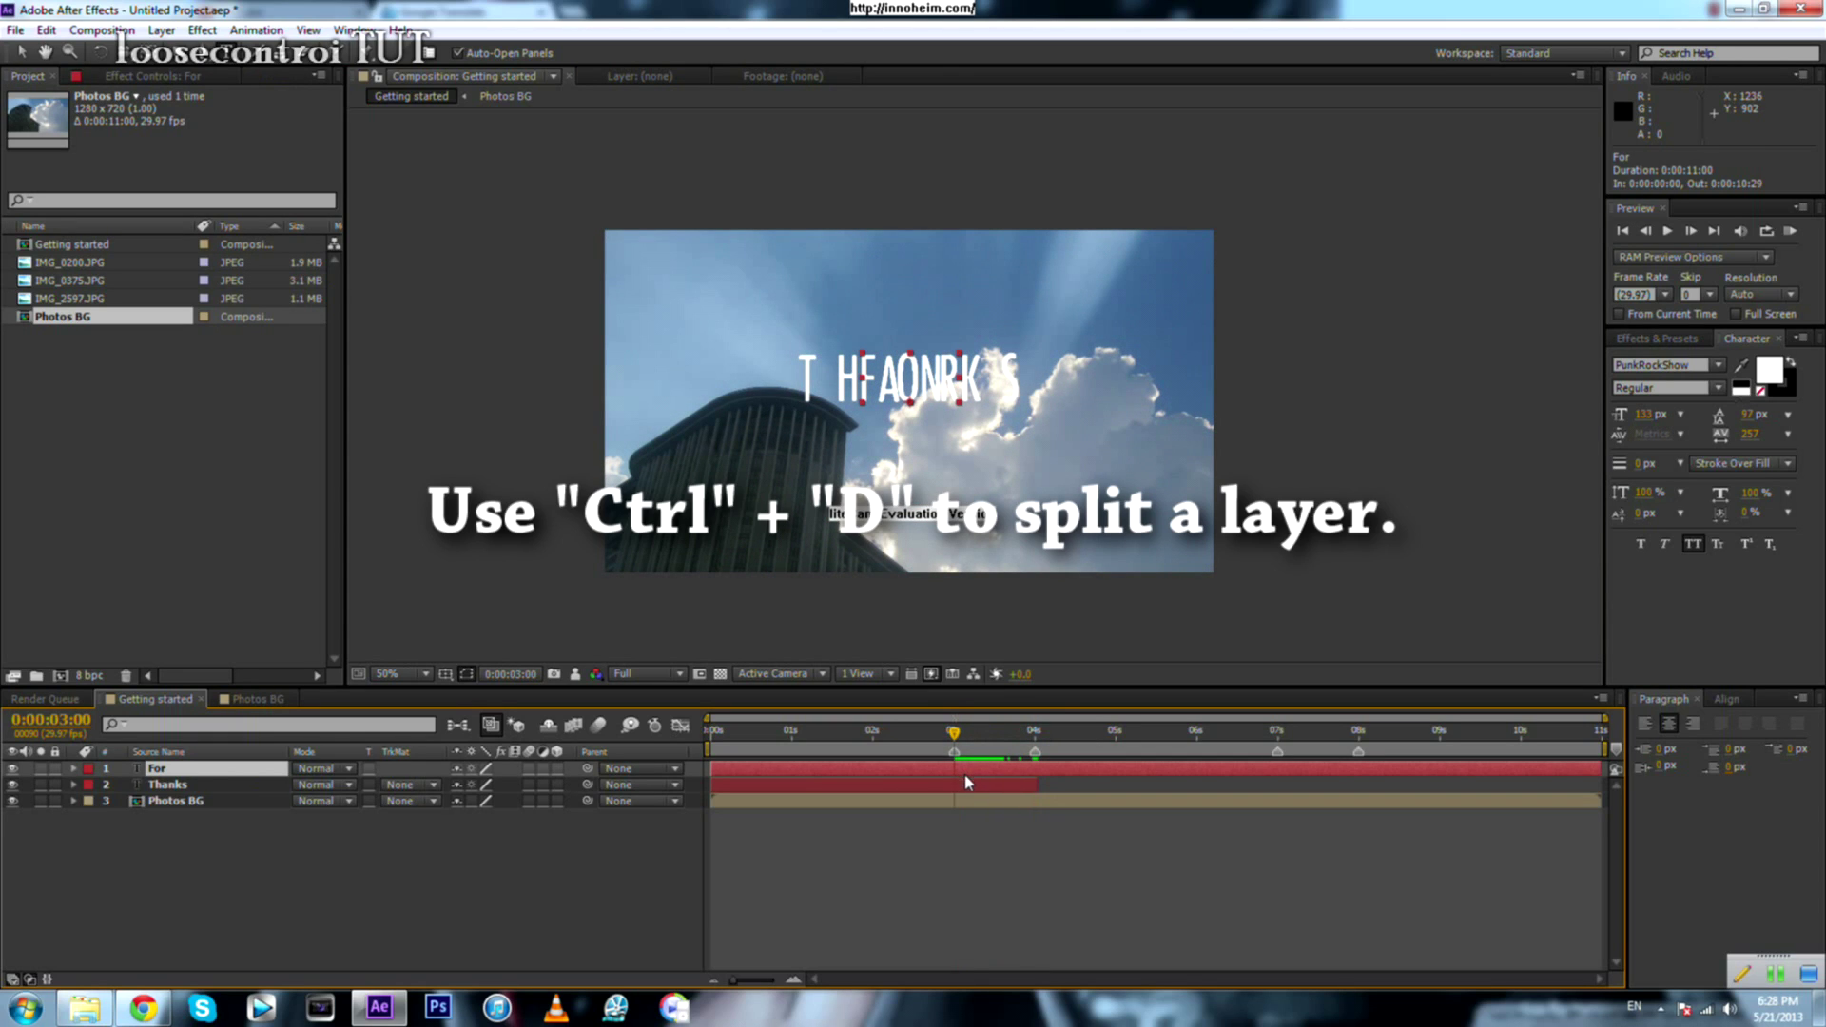
key("ctrl+d")
key("k")
key("k")
key("k")
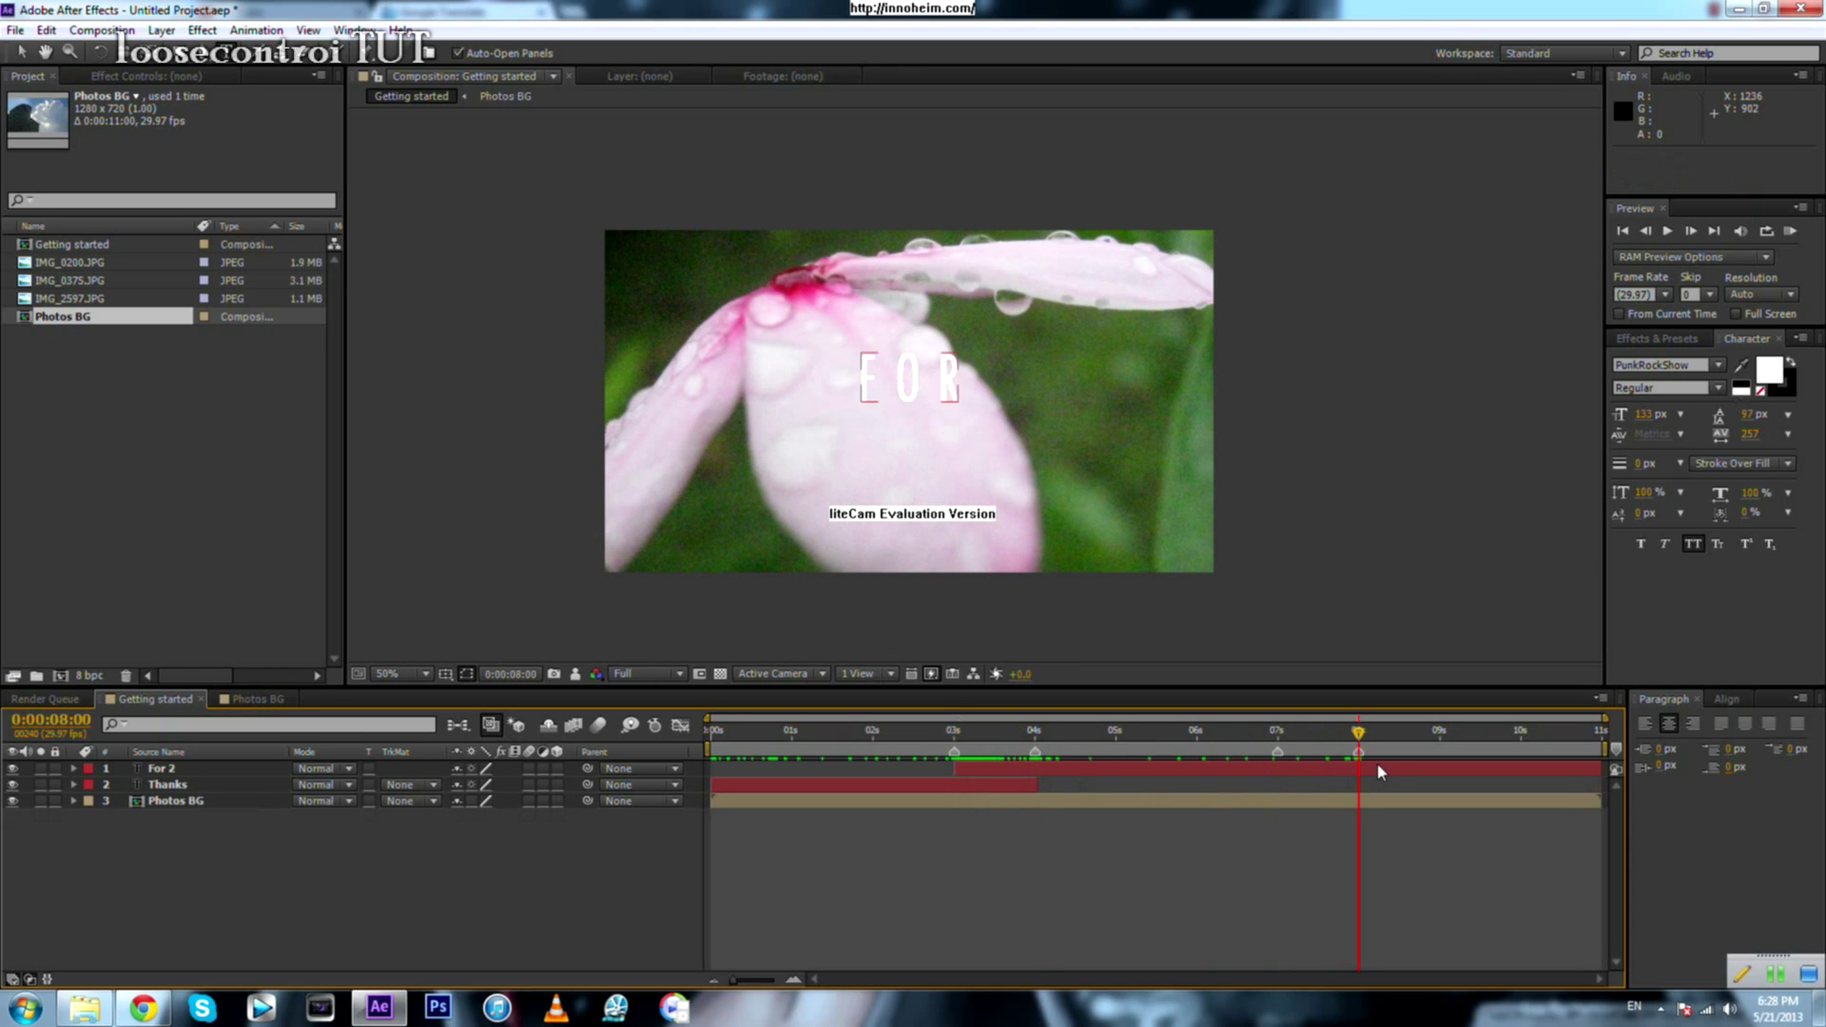
left_click(1381, 772)
key("ctrl+d")
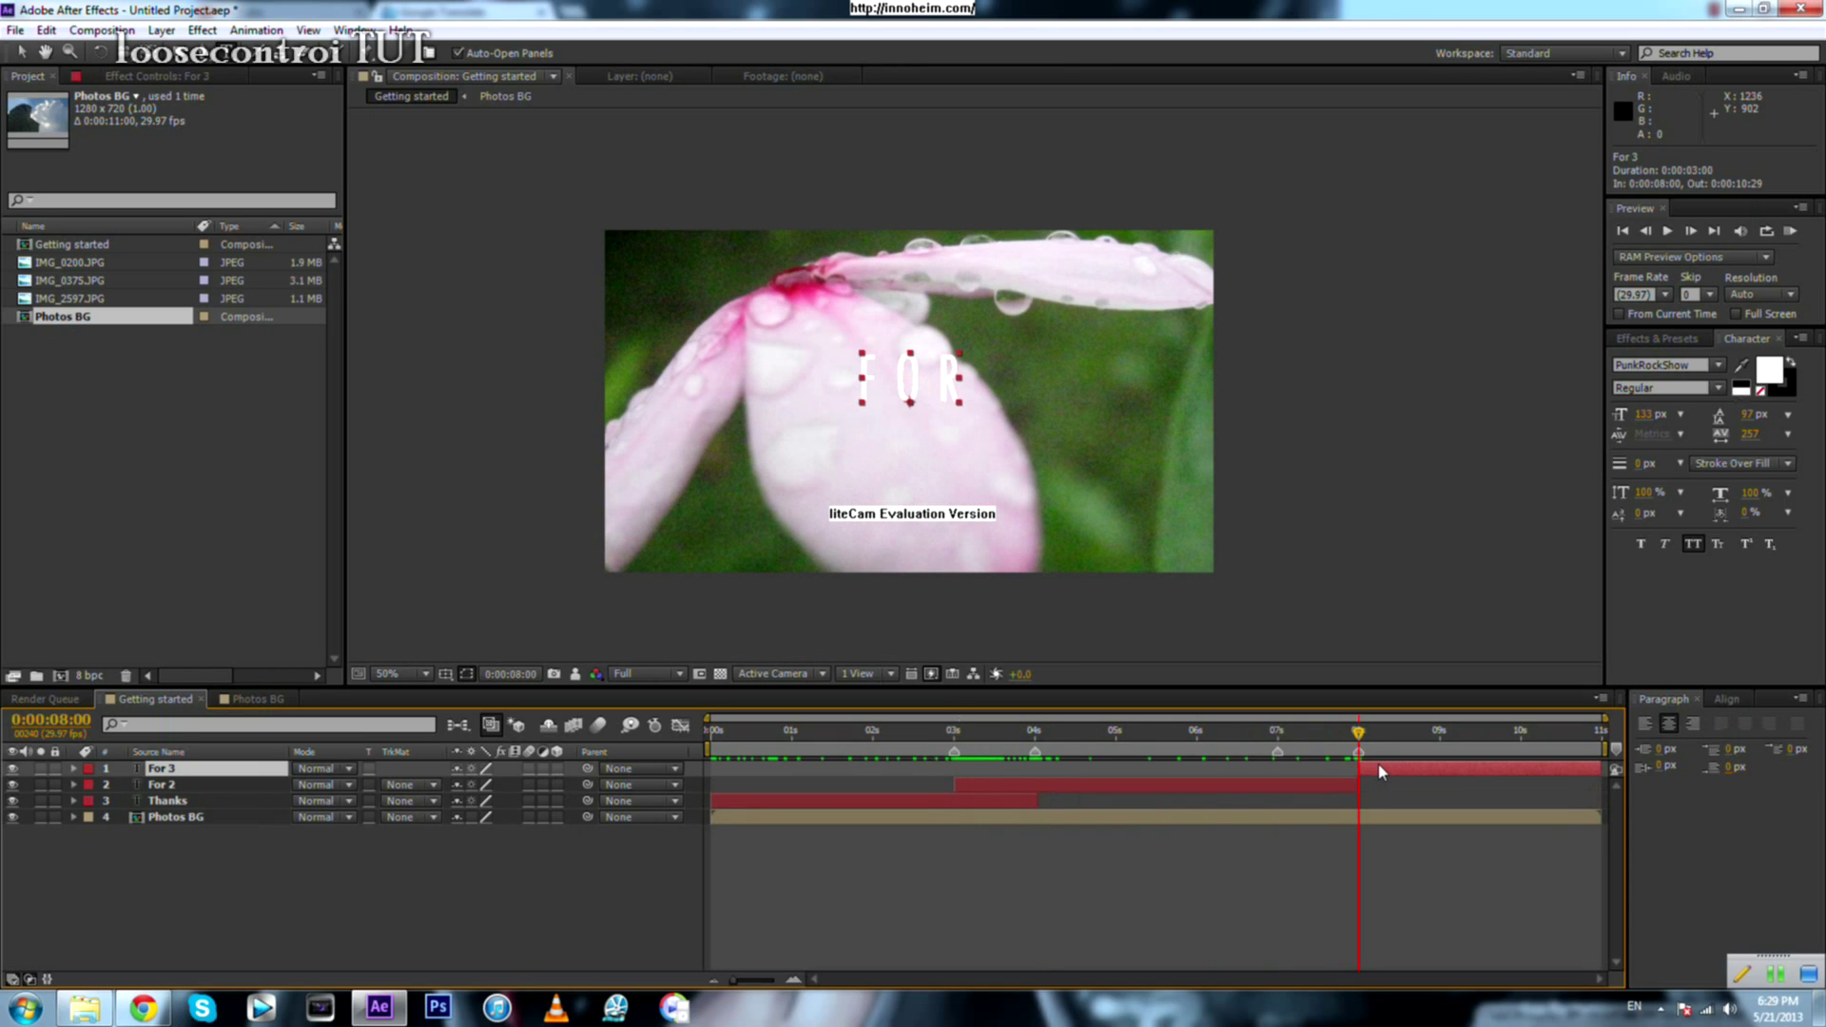
key("Delete")
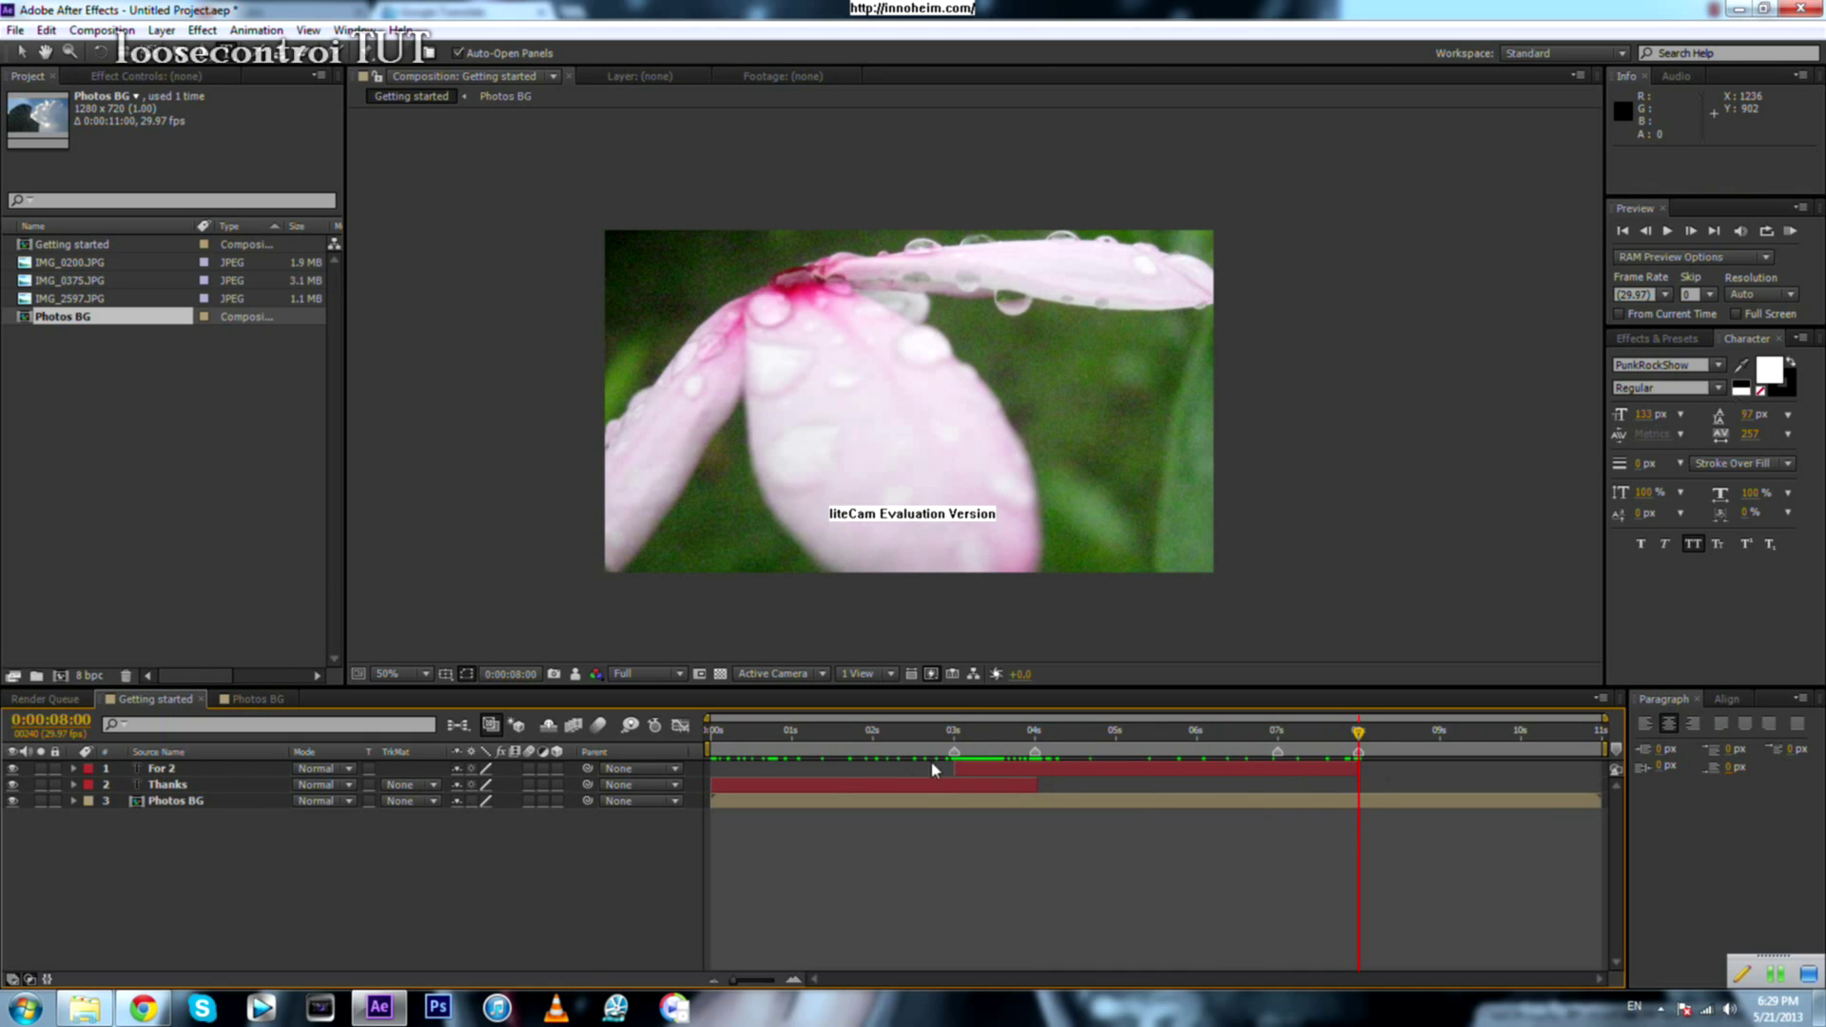
Step: Move the For 2 layer below Thanks in the layer stack
left_click_drag(172, 770, 183, 797)
left_click(937, 905)
left_click_drag(1360, 734, 1277, 734)
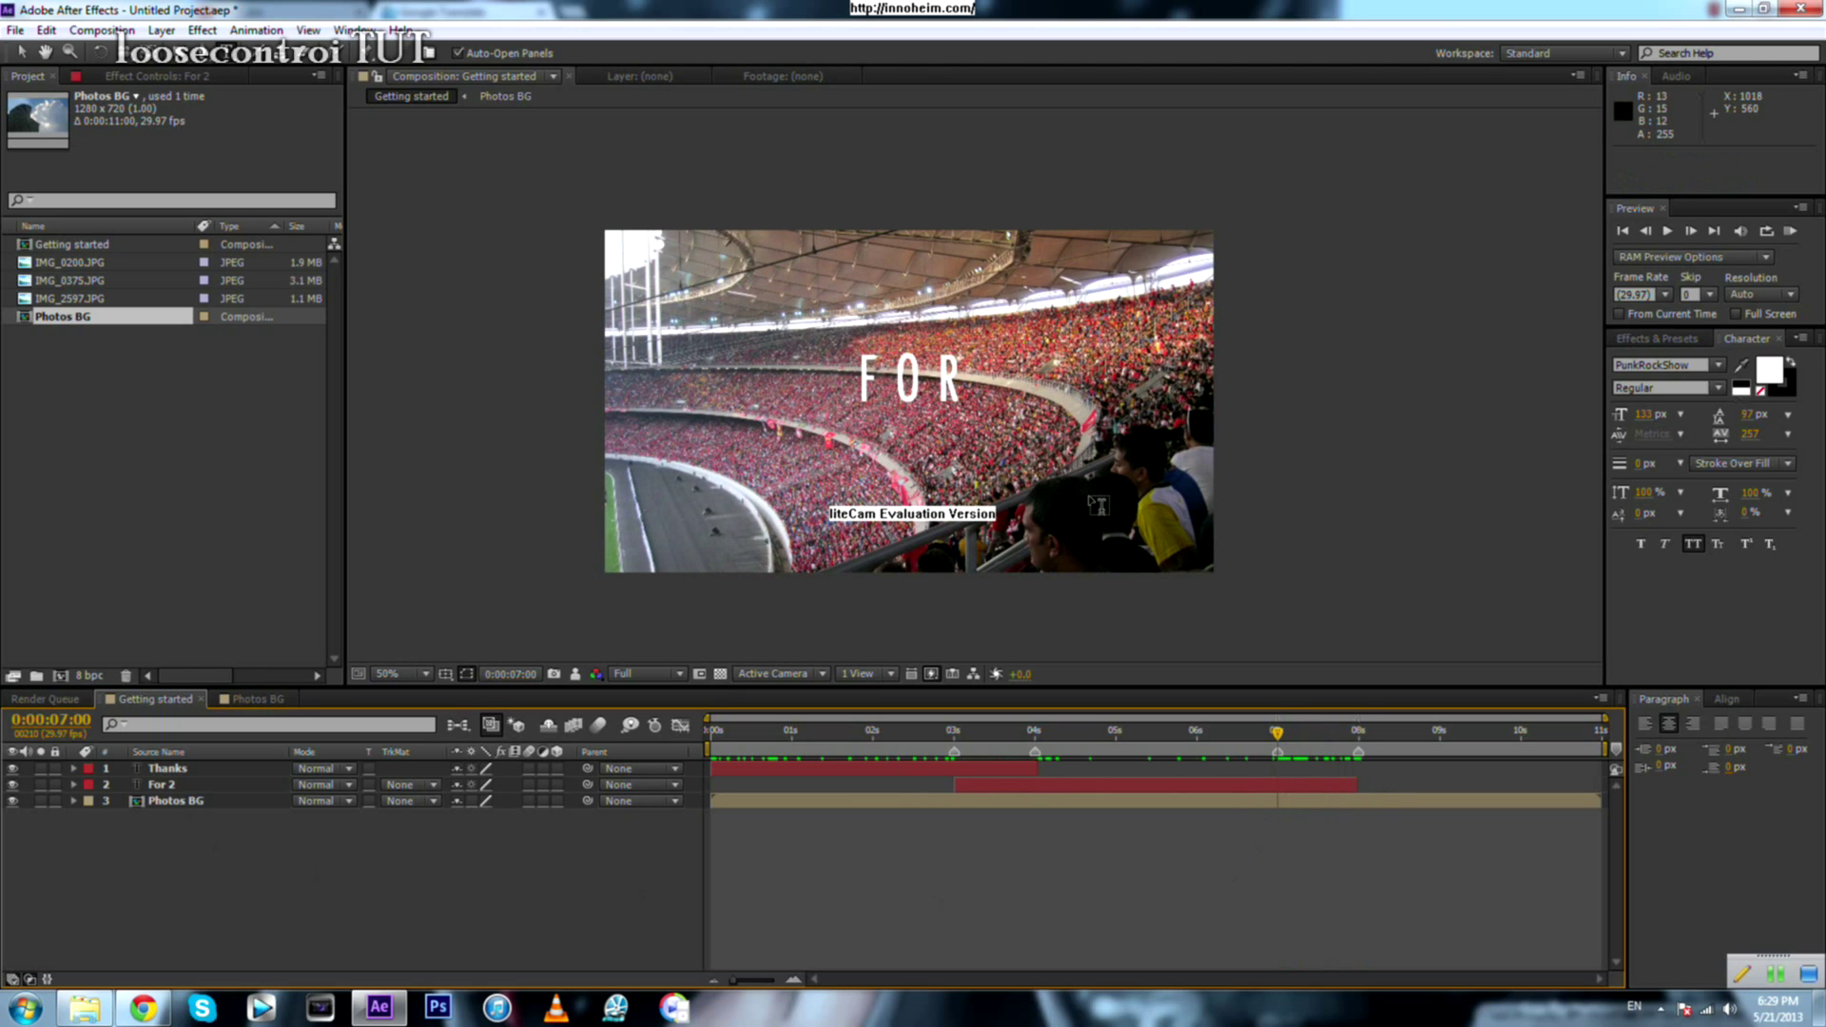
right_click(298, 911)
right_click(235, 884)
right_click(234, 877)
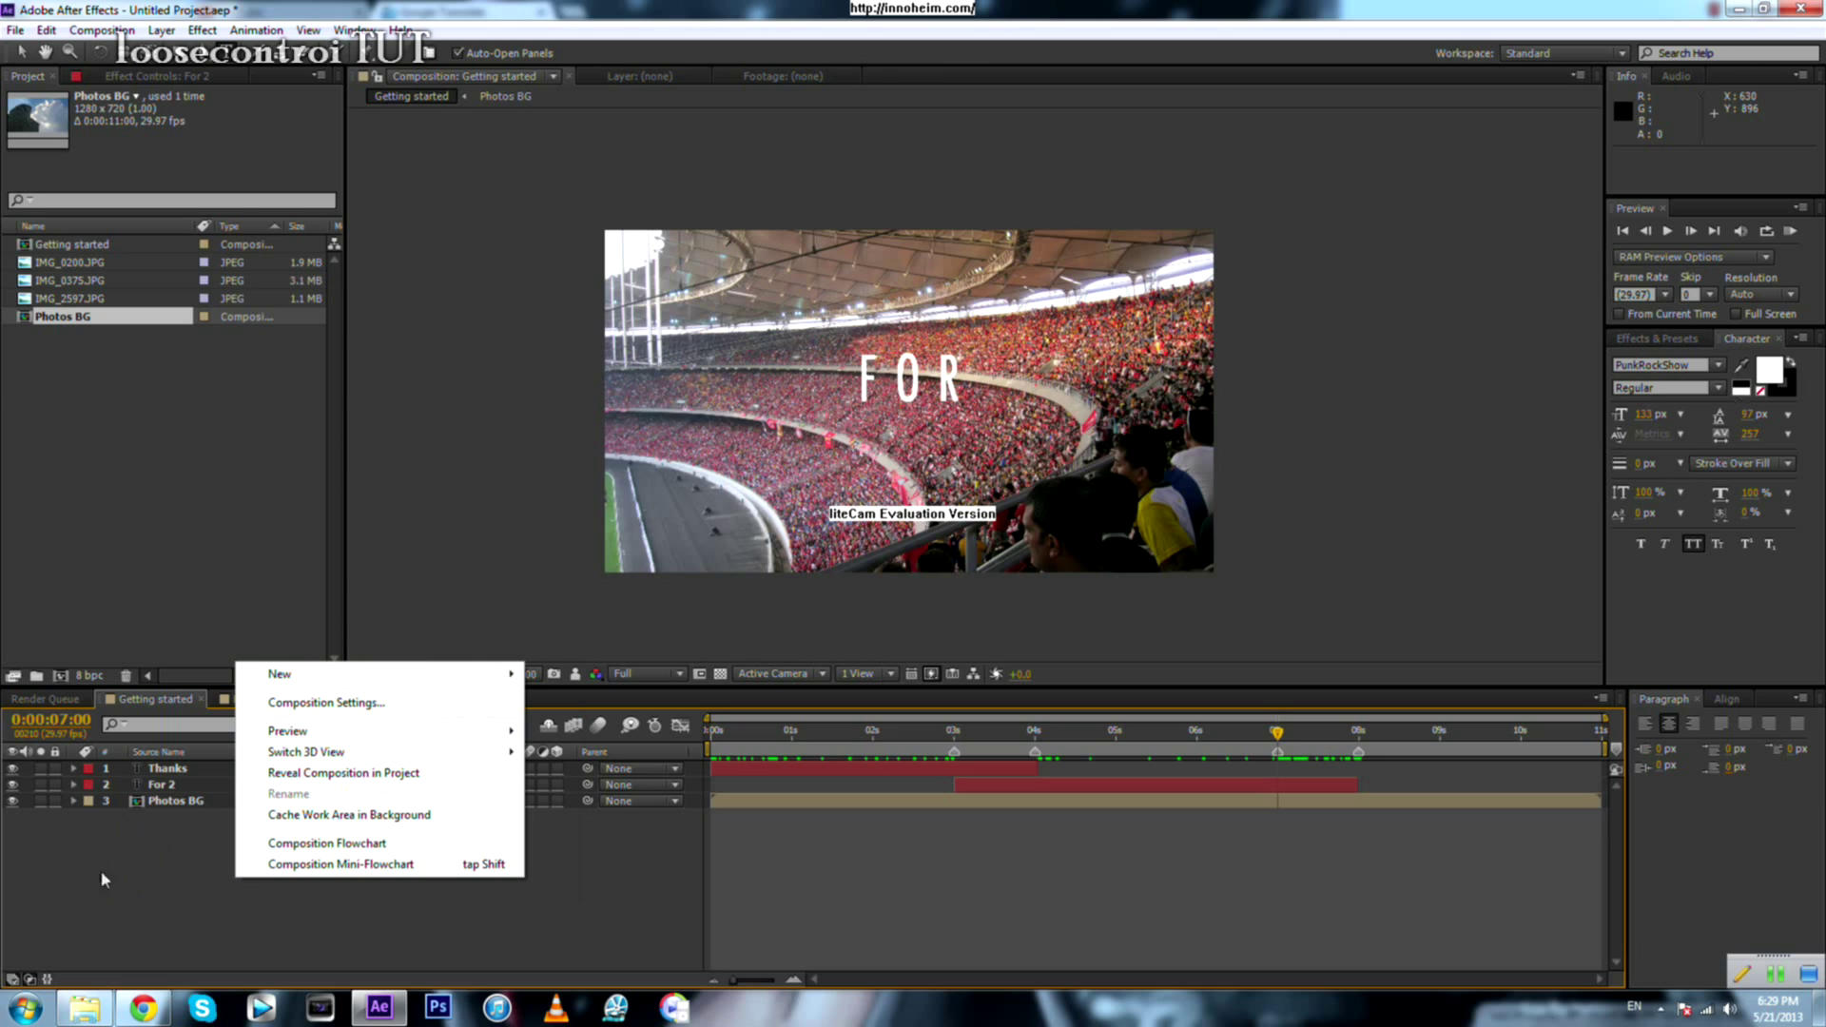
Step: Add a text layer reading WATCHING, then return to the Selection tool
mouse_move(348, 677)
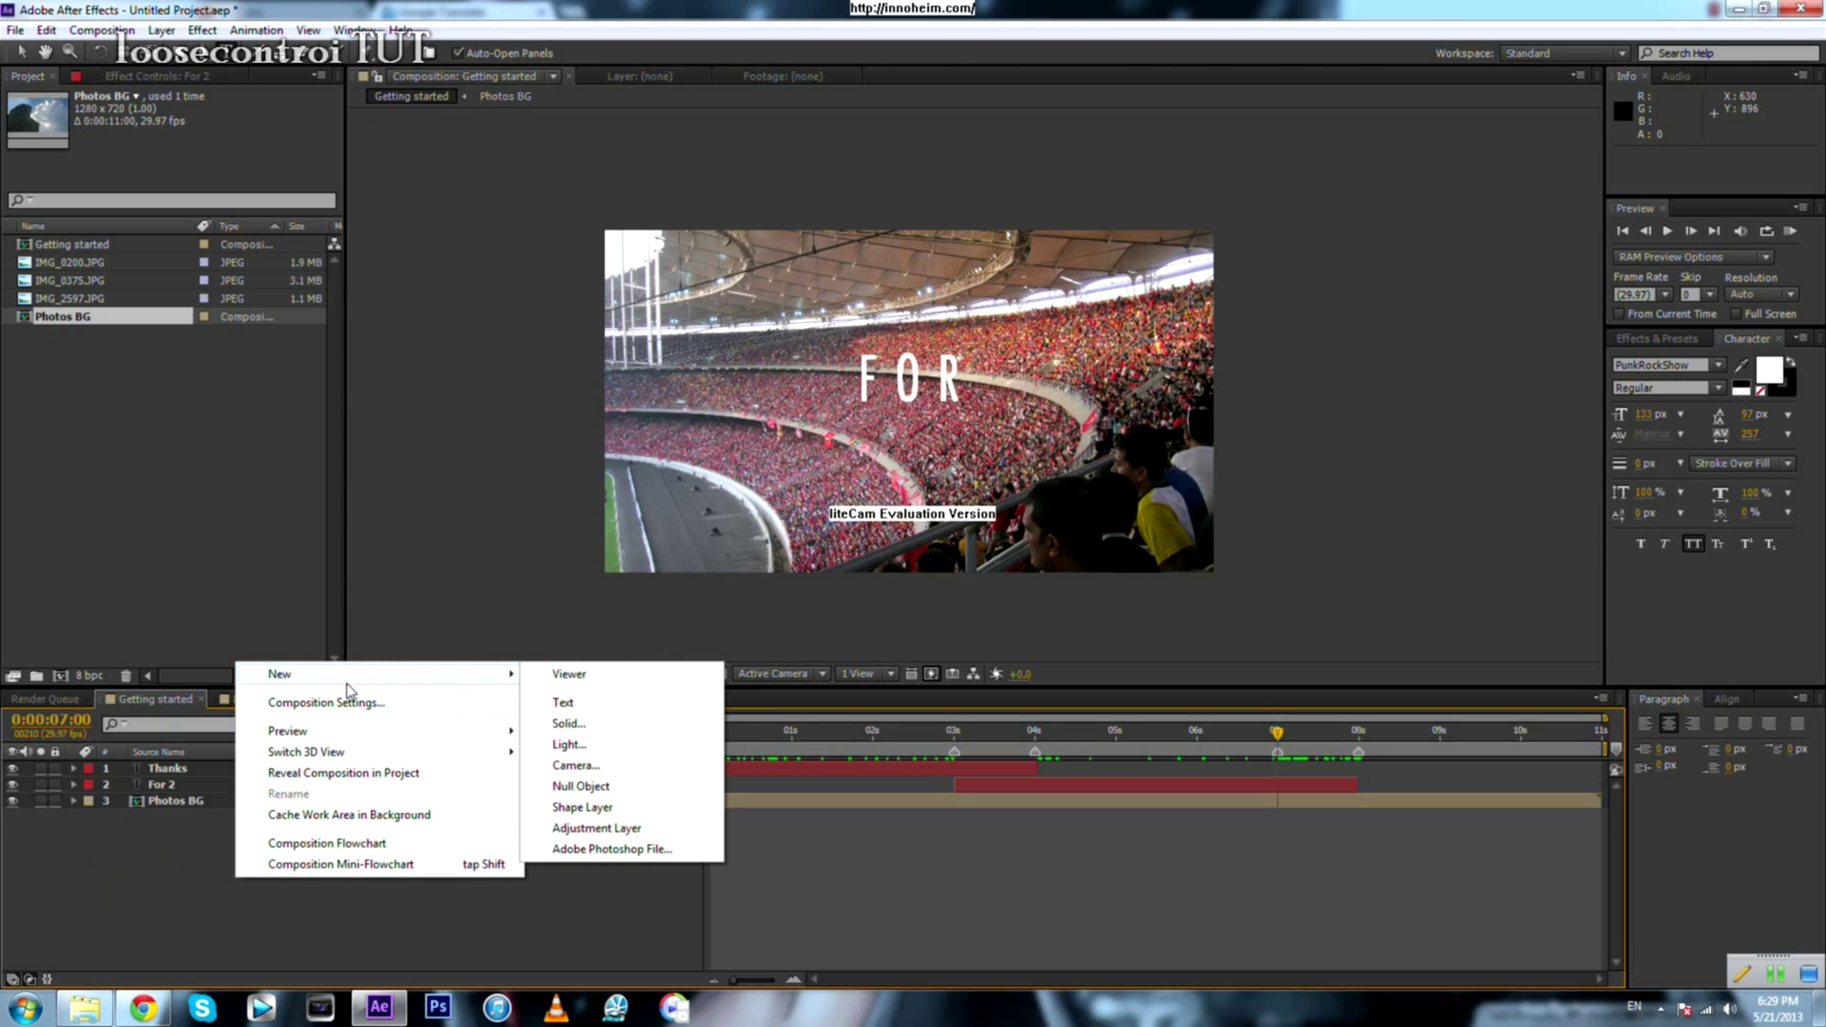
left_click(622, 704)
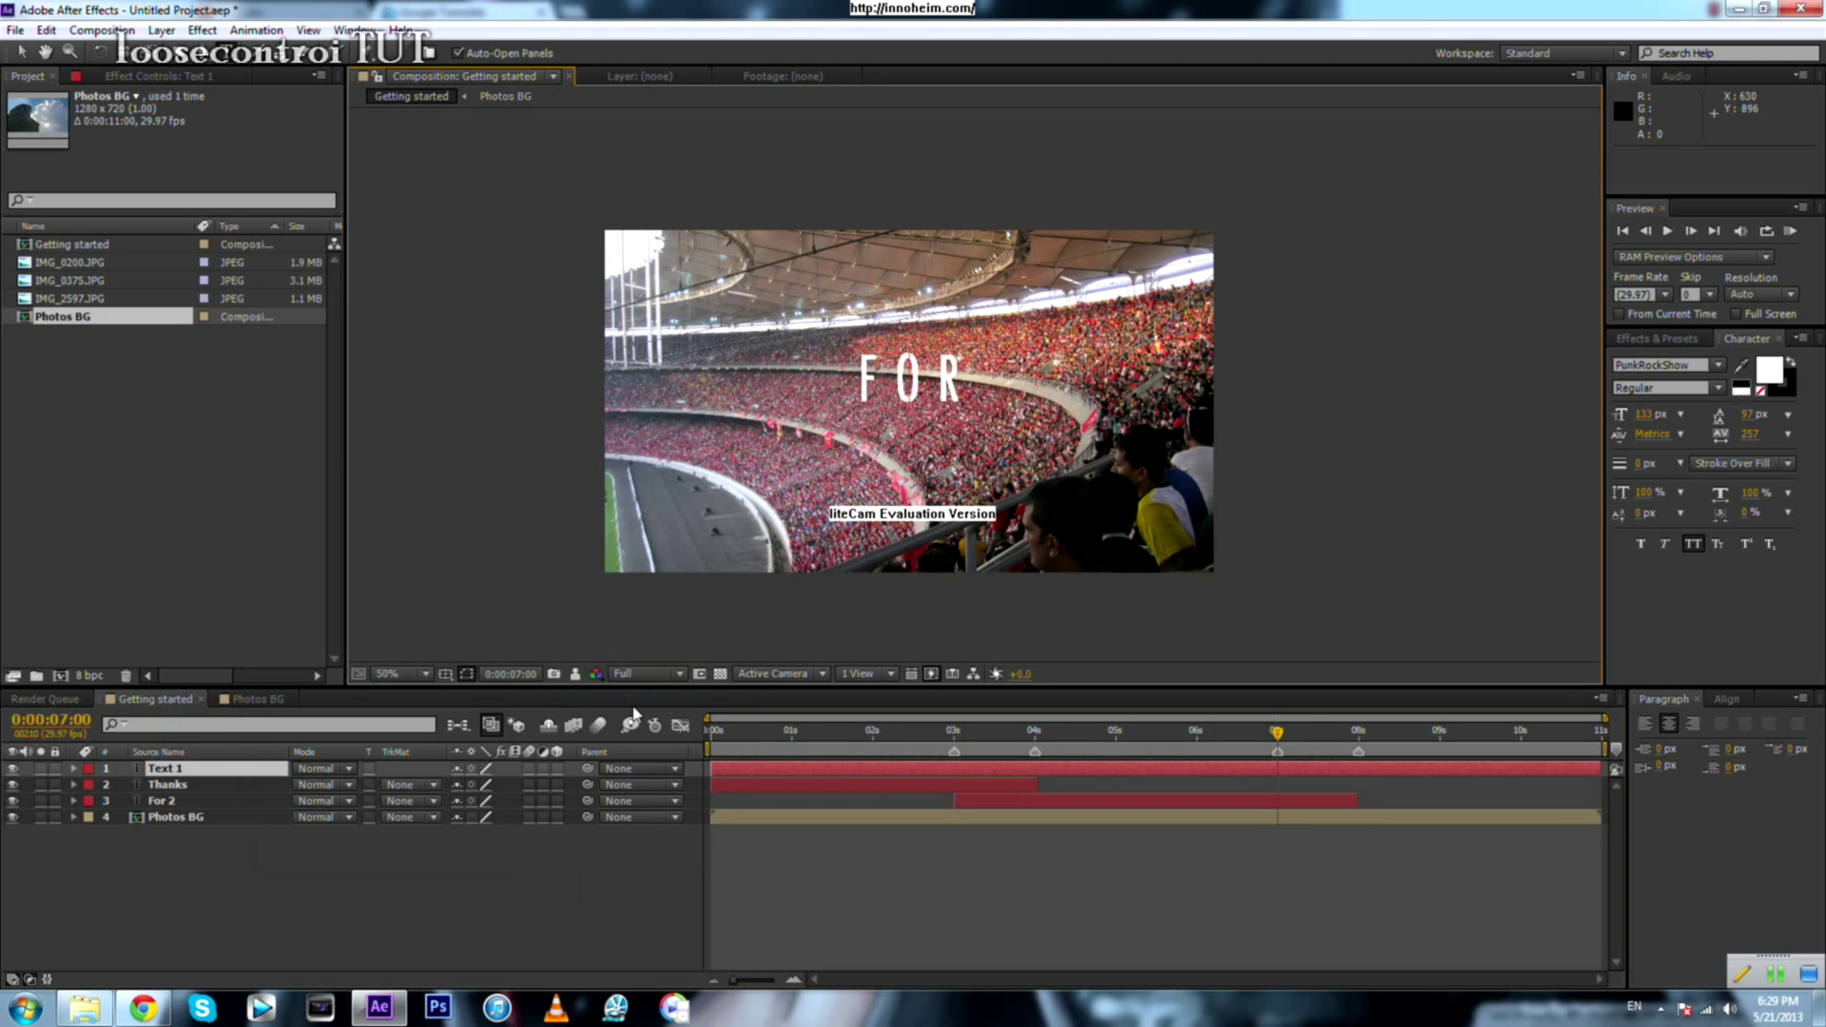
type("WATCH")
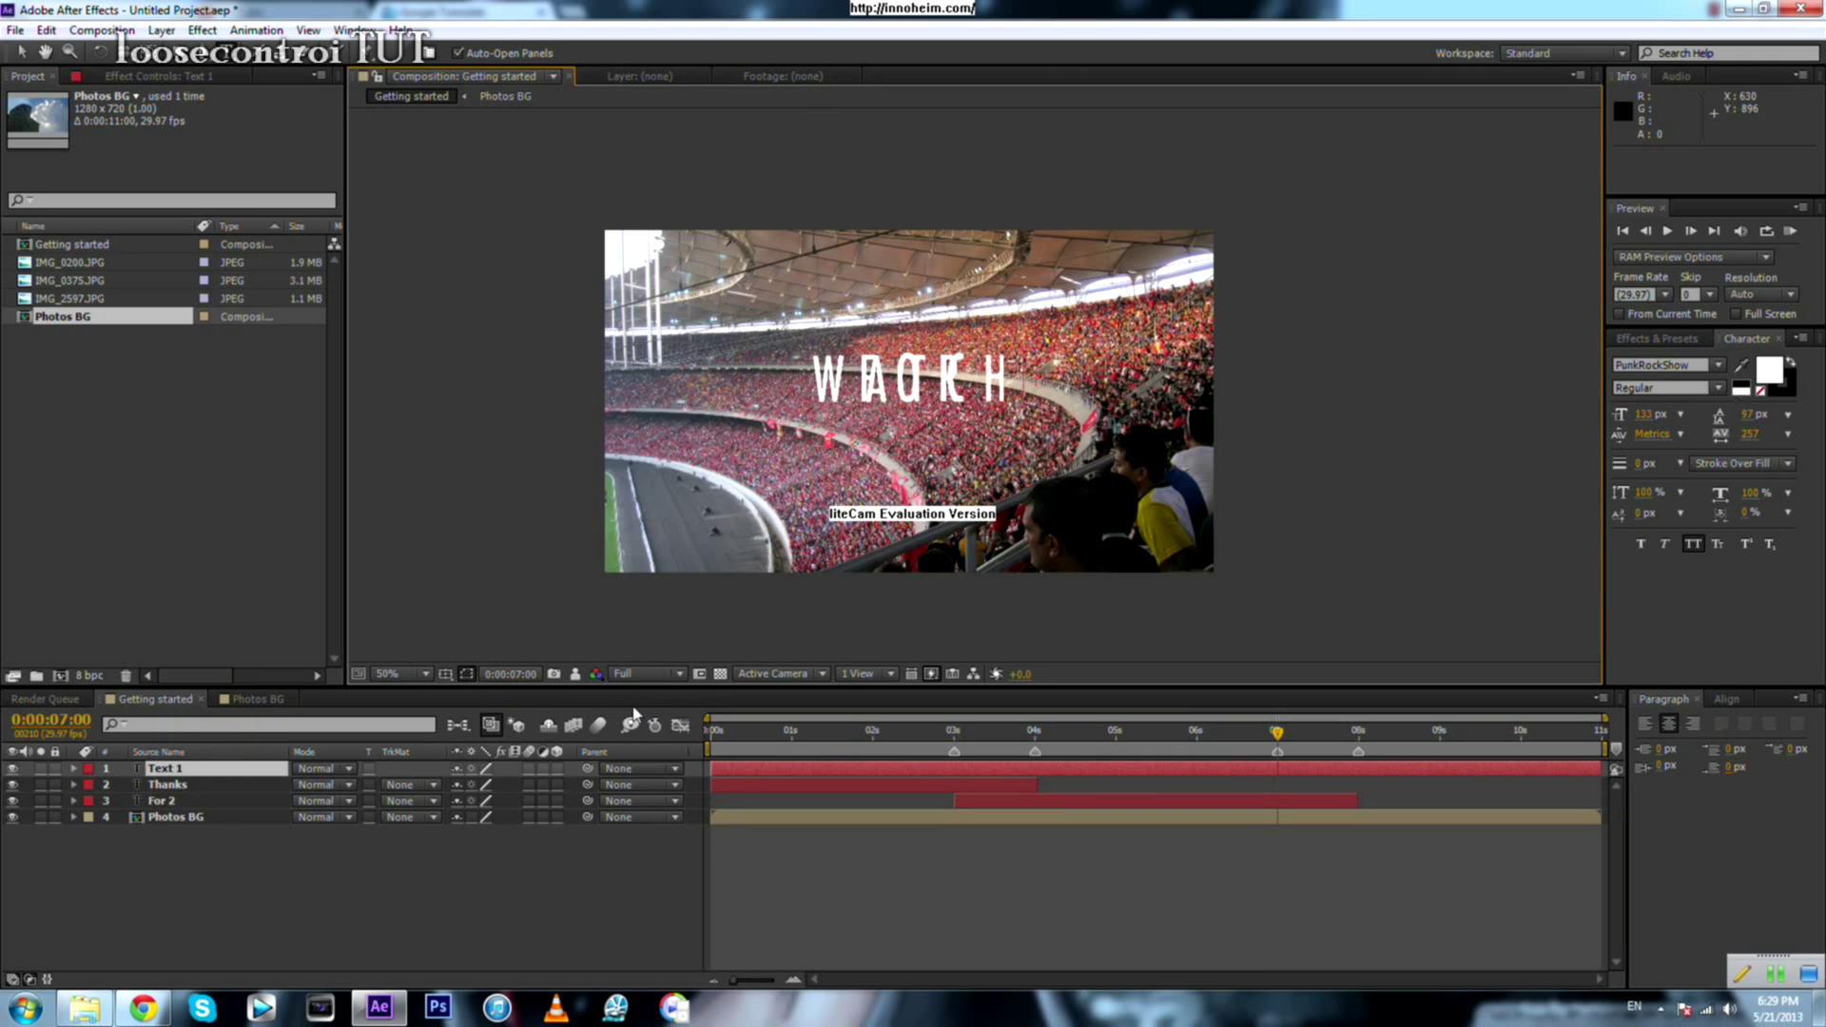
type("ING")
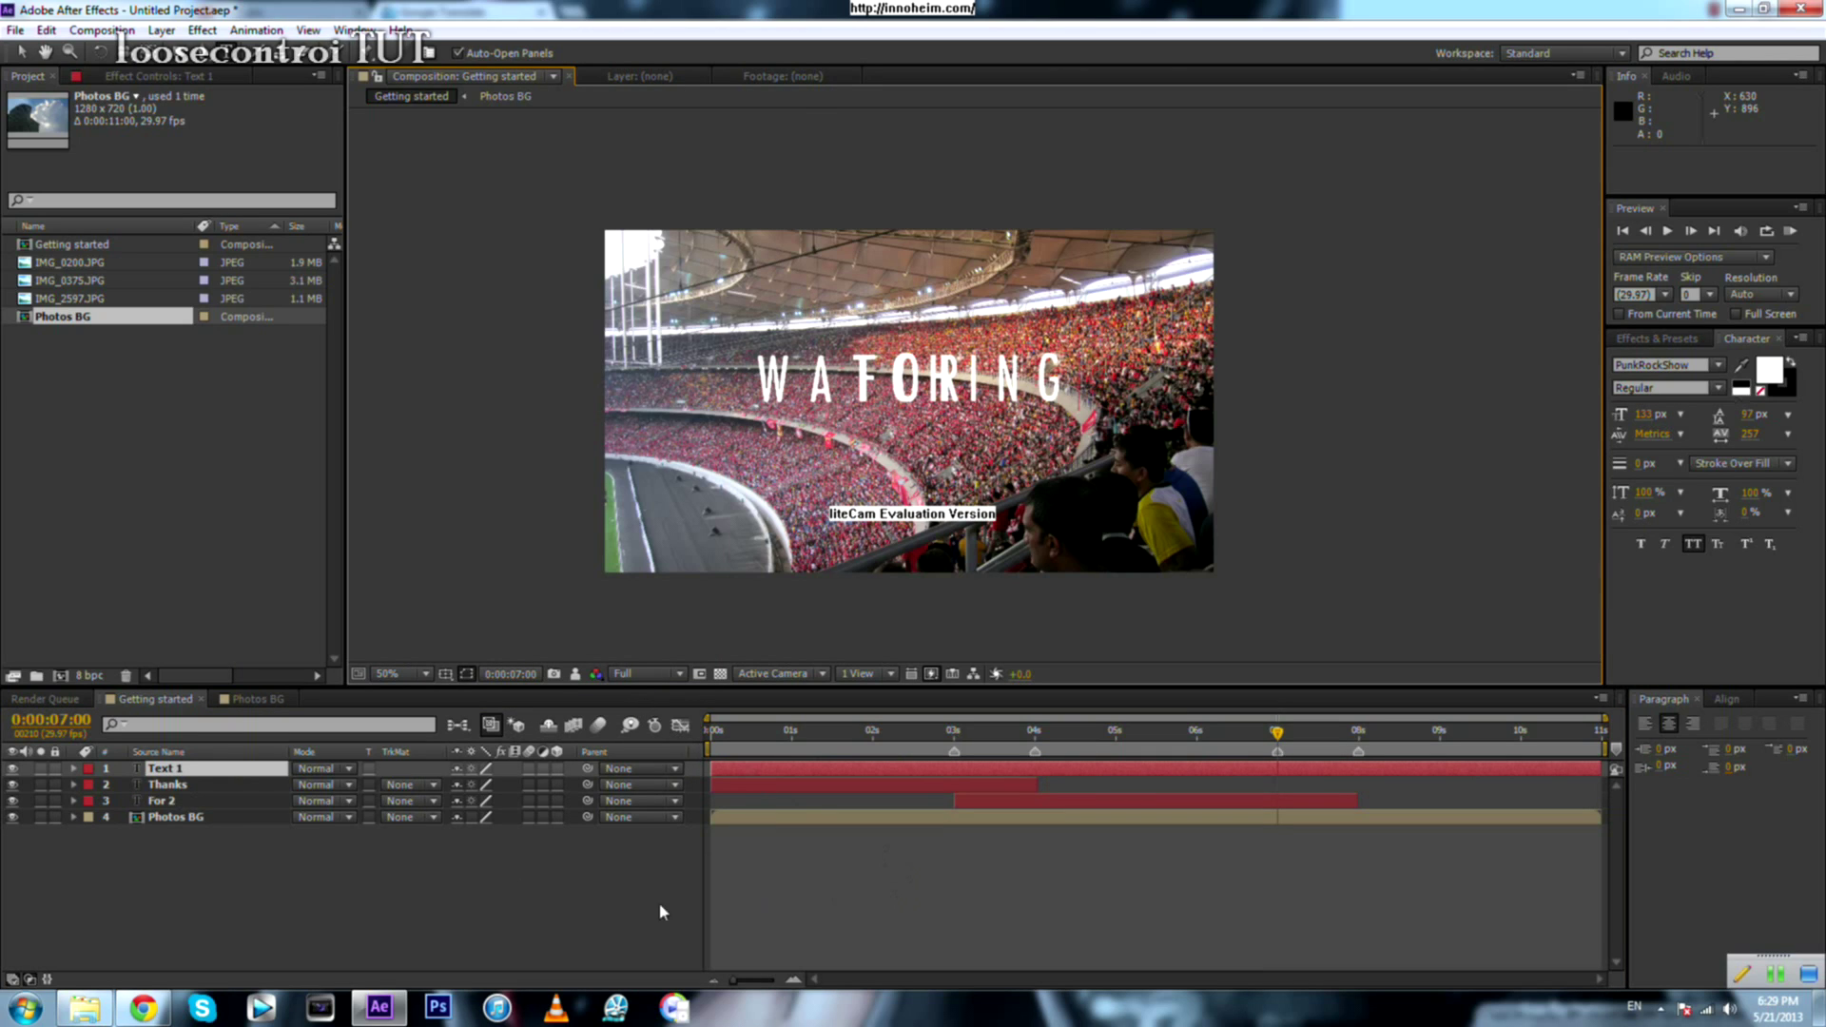
left_click(618, 910)
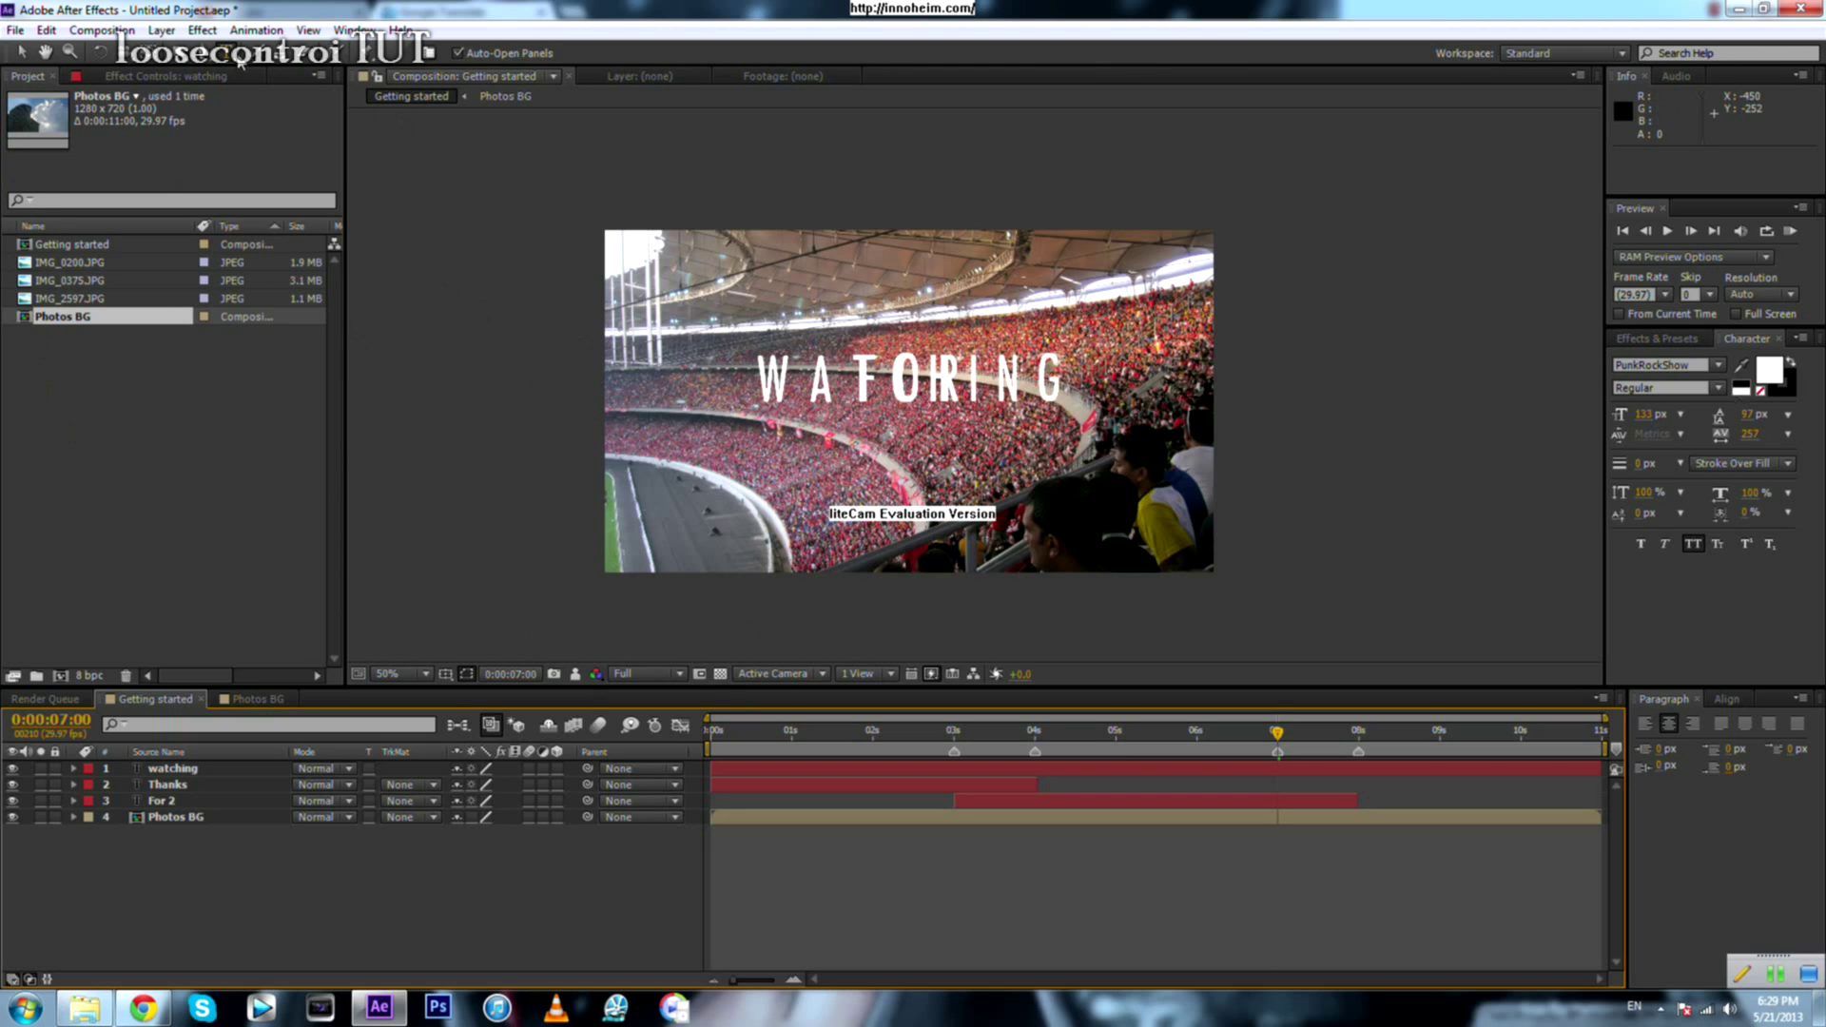
left_click(17, 53)
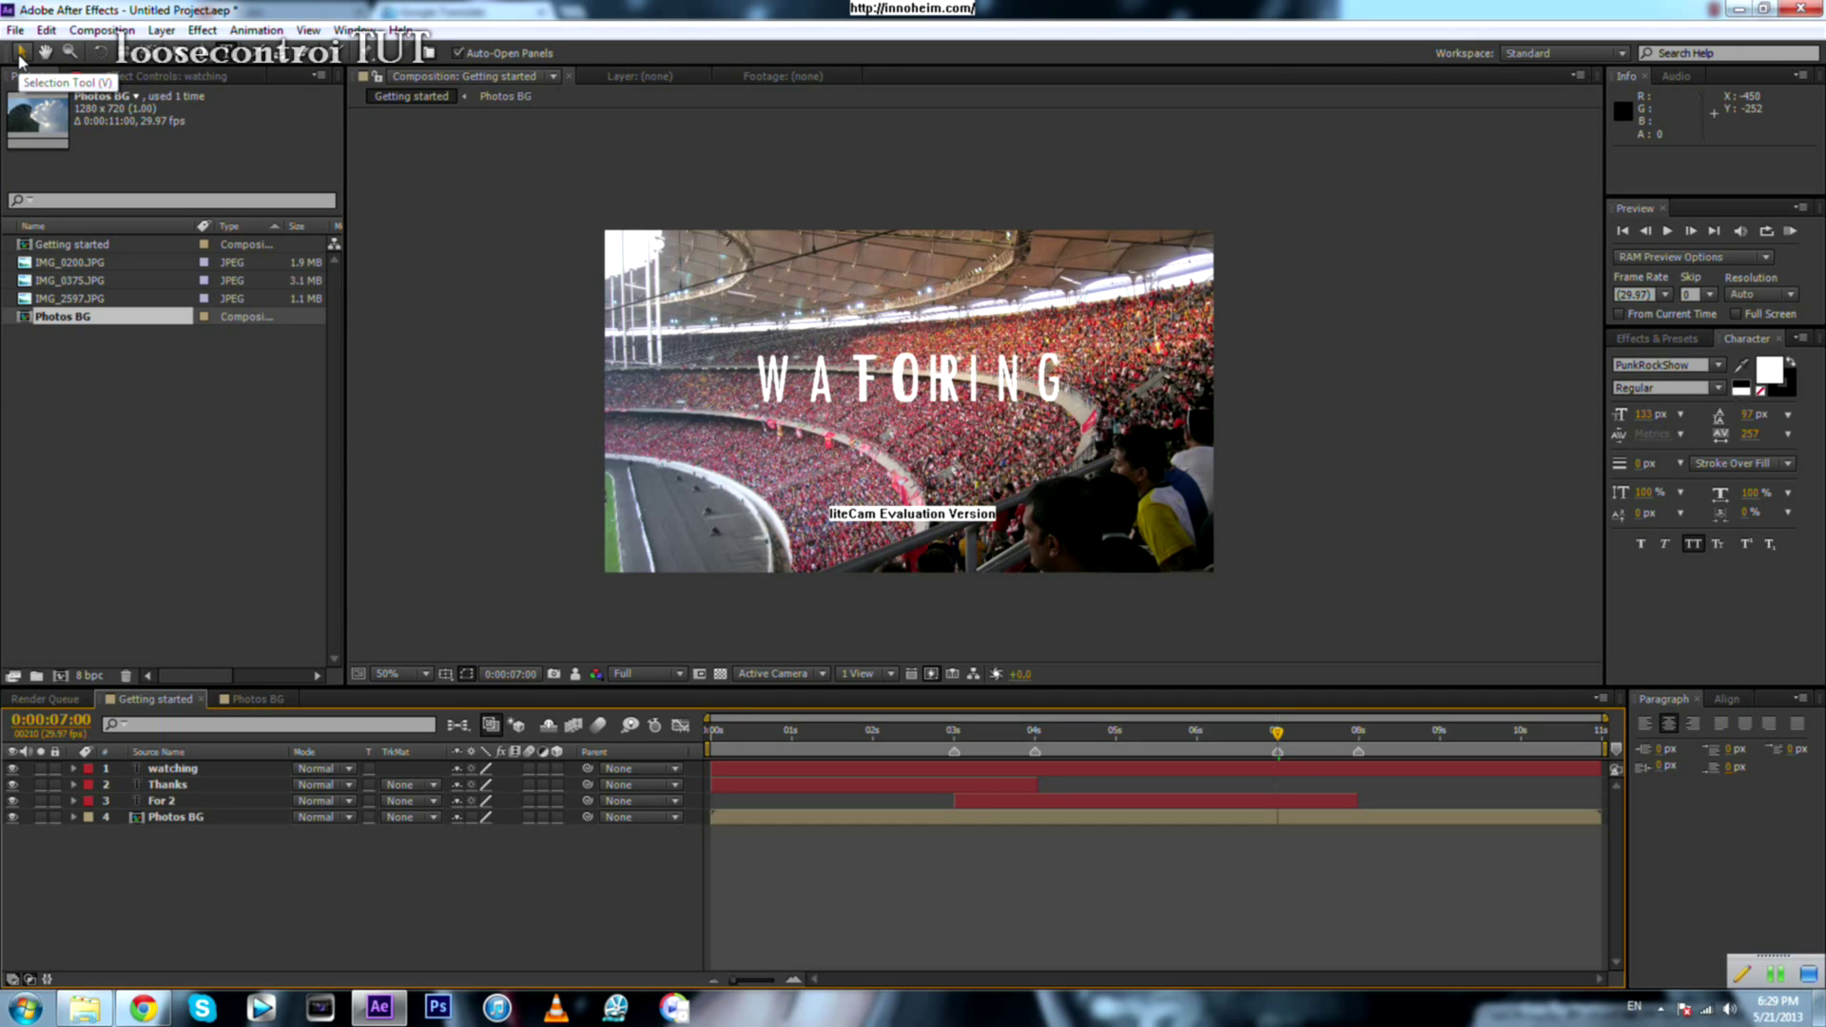
left_click(19, 55)
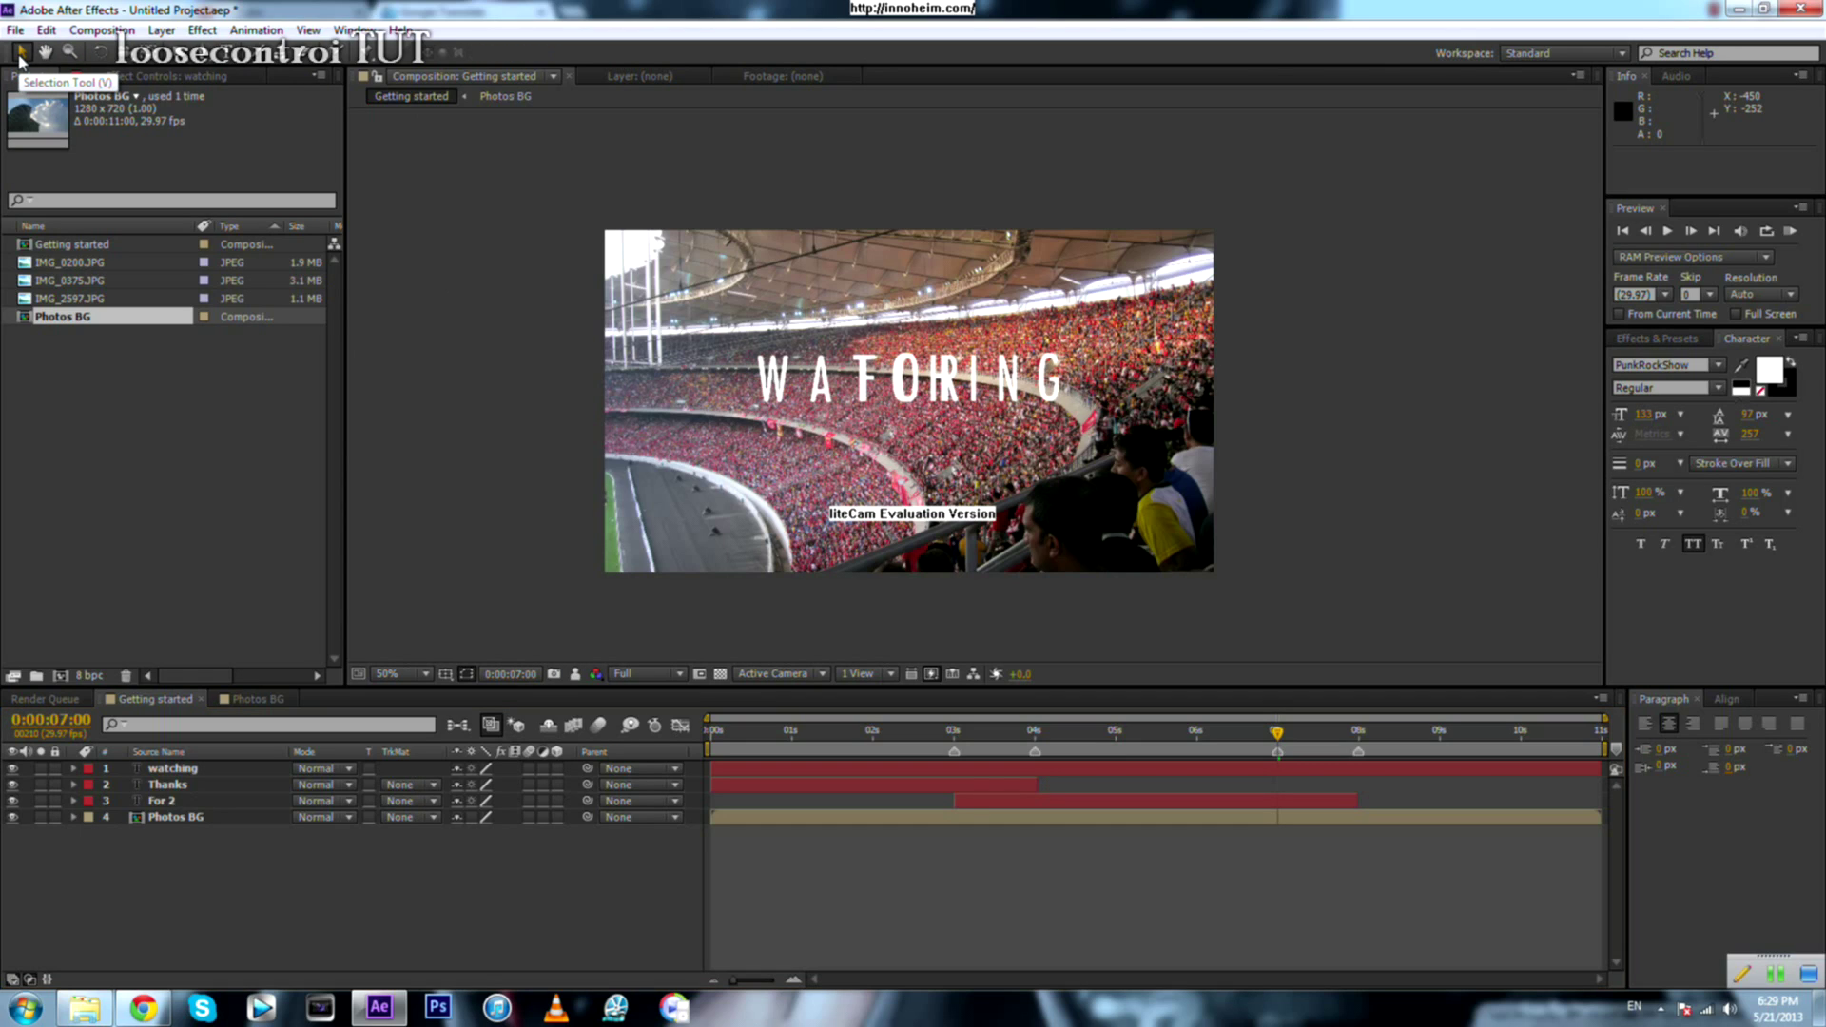
Step: Split watching at 7 seconds, delete the first part, and move watching 2 below For 2
left_click(1284, 772)
key("ctrl+shift+d")
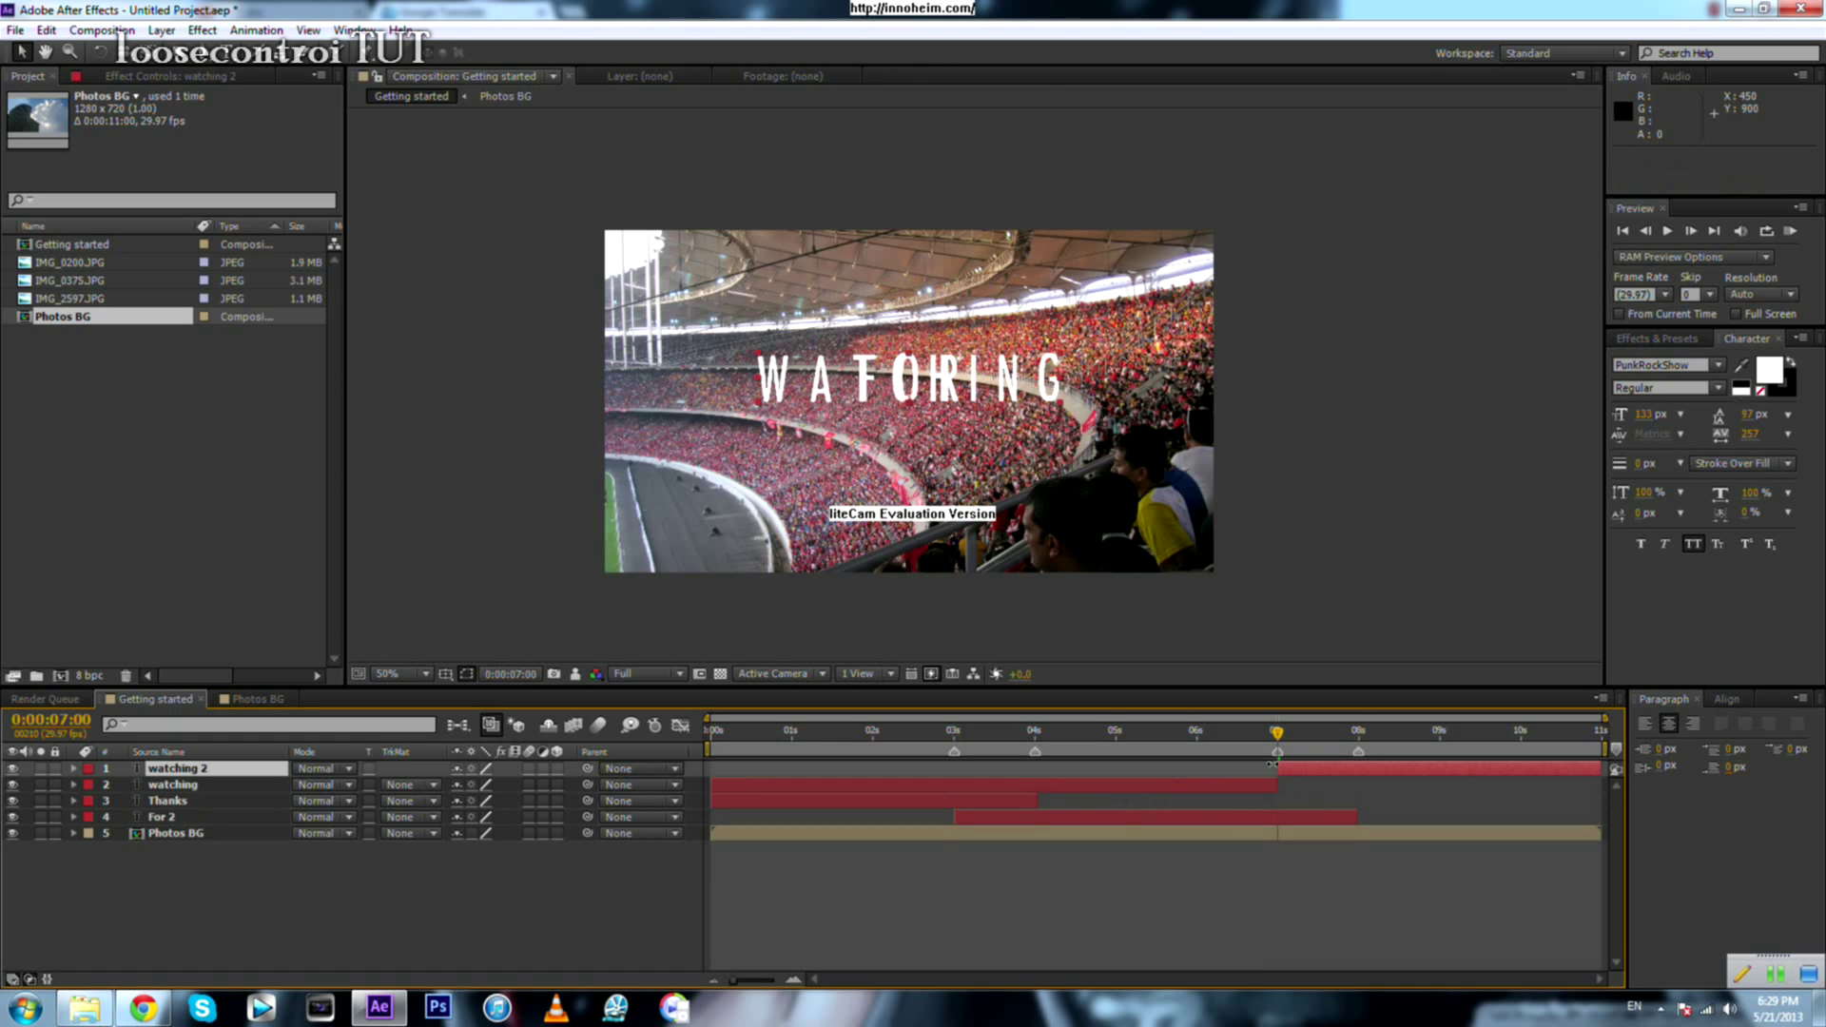
left_click(1254, 786)
key("Delete")
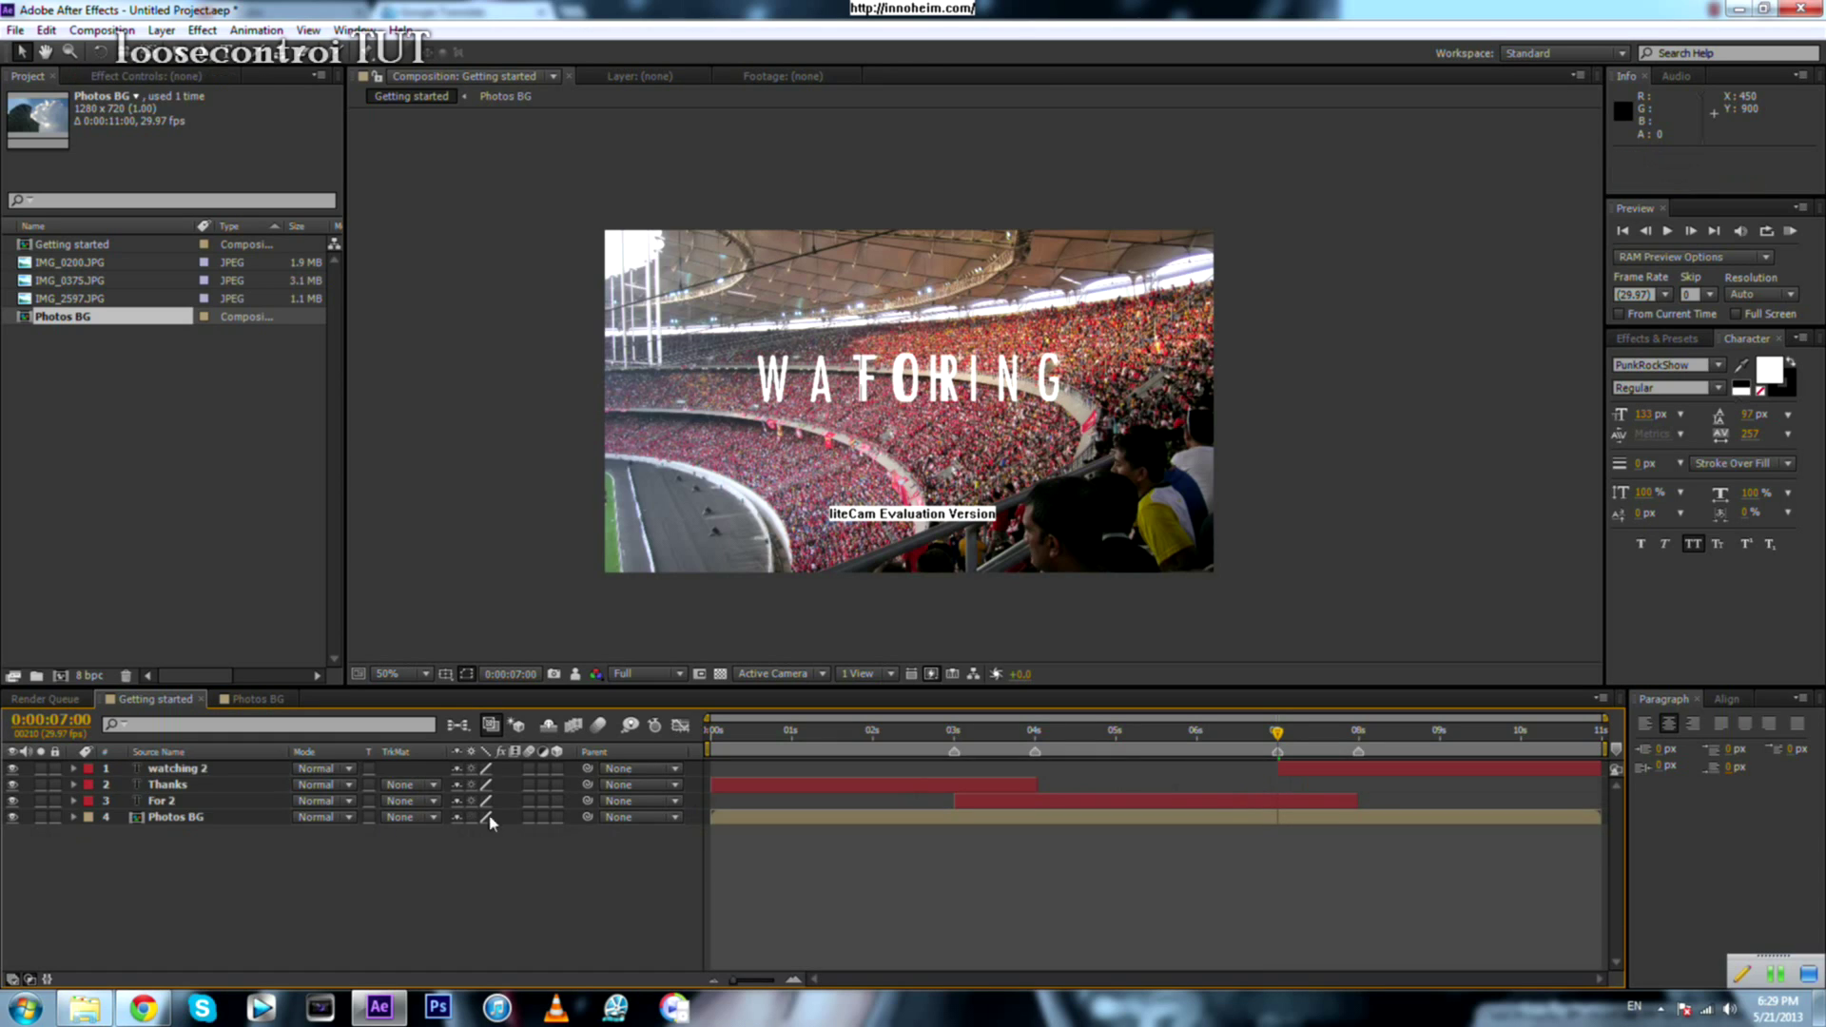
left_click_drag(167, 770, 171, 808)
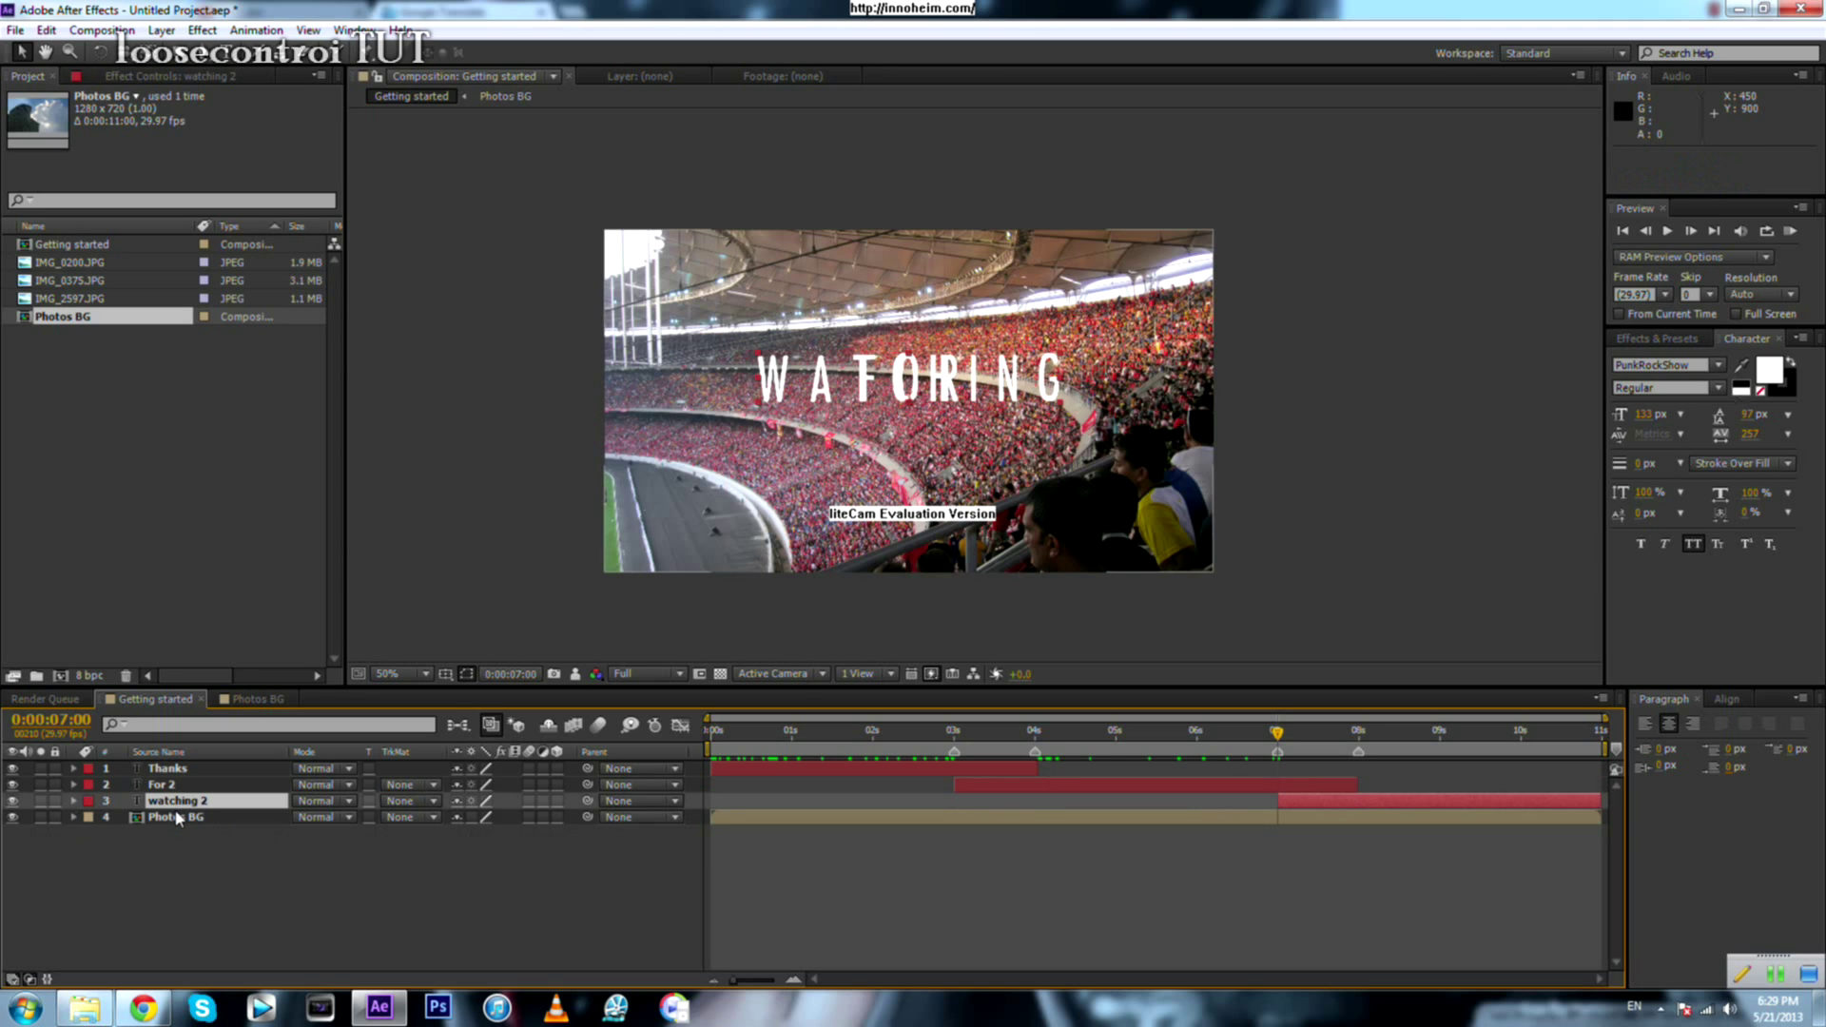
left_click_drag(1277, 733, 954, 781)
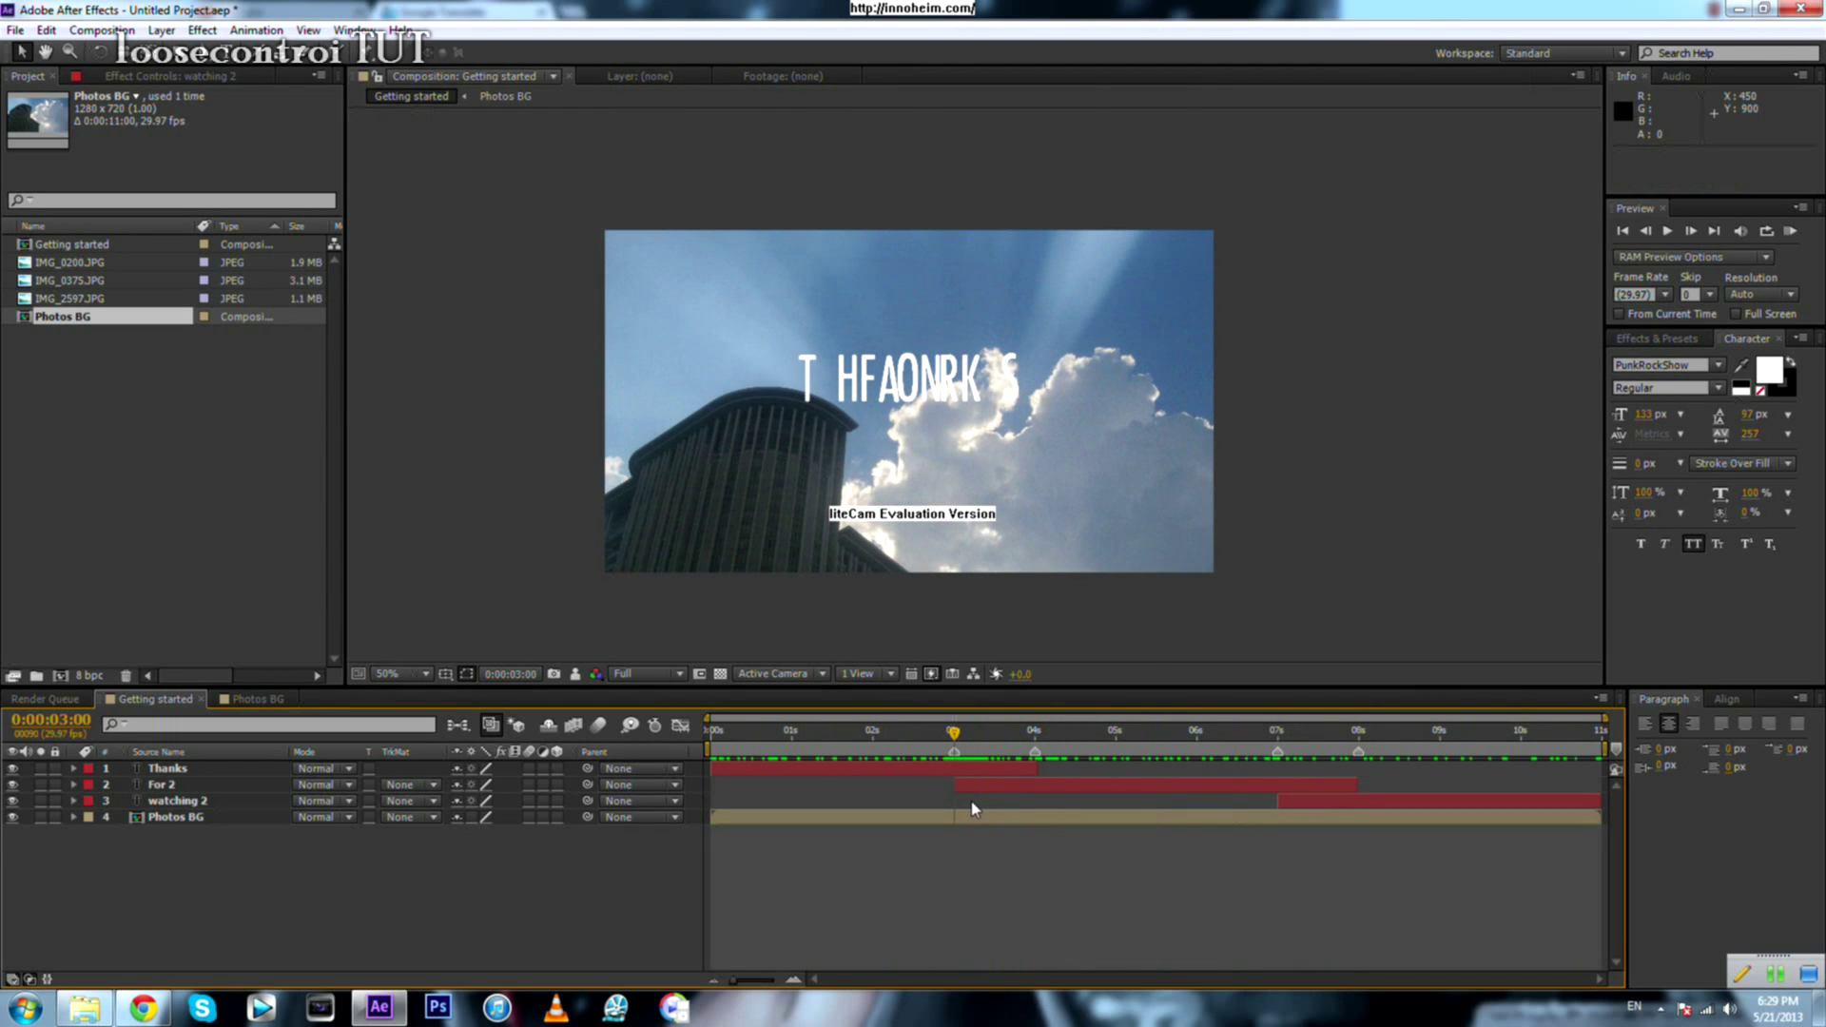
left_click(965, 770)
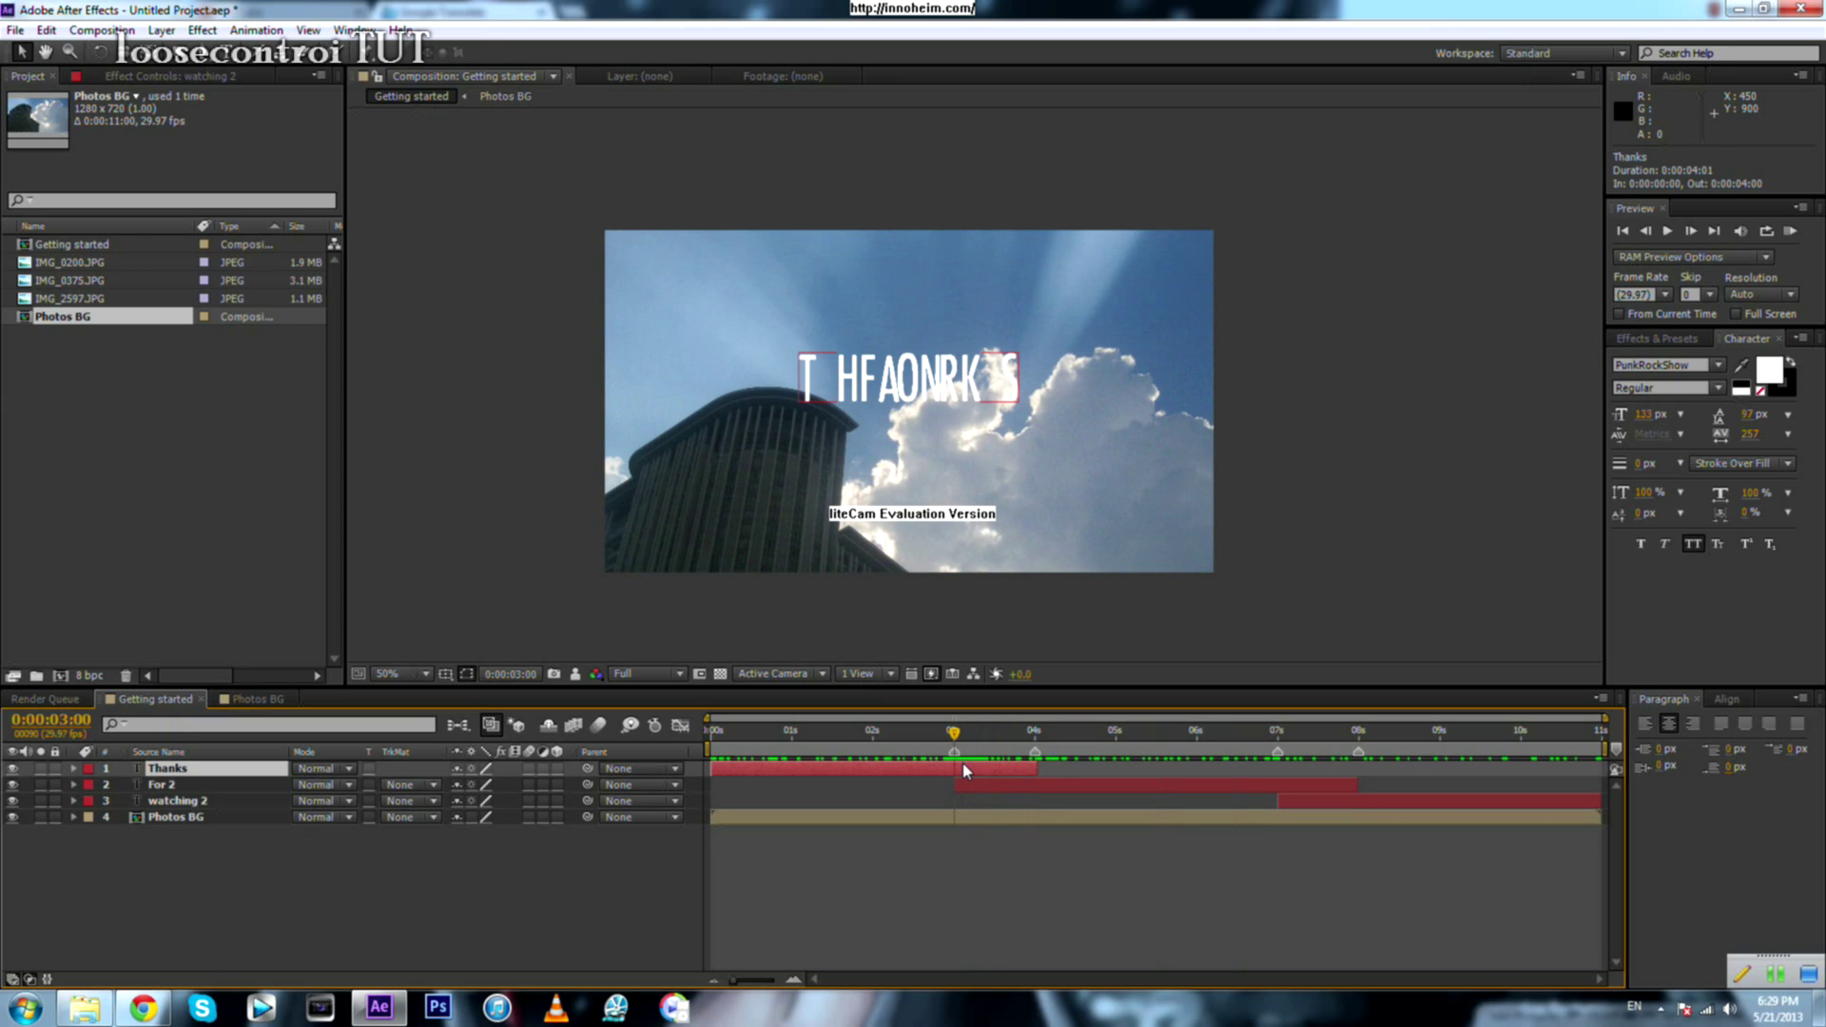
Step: Keyframe Thanks opacity from 100% at 3 seconds to 0% just after 4 seconds
key("t")
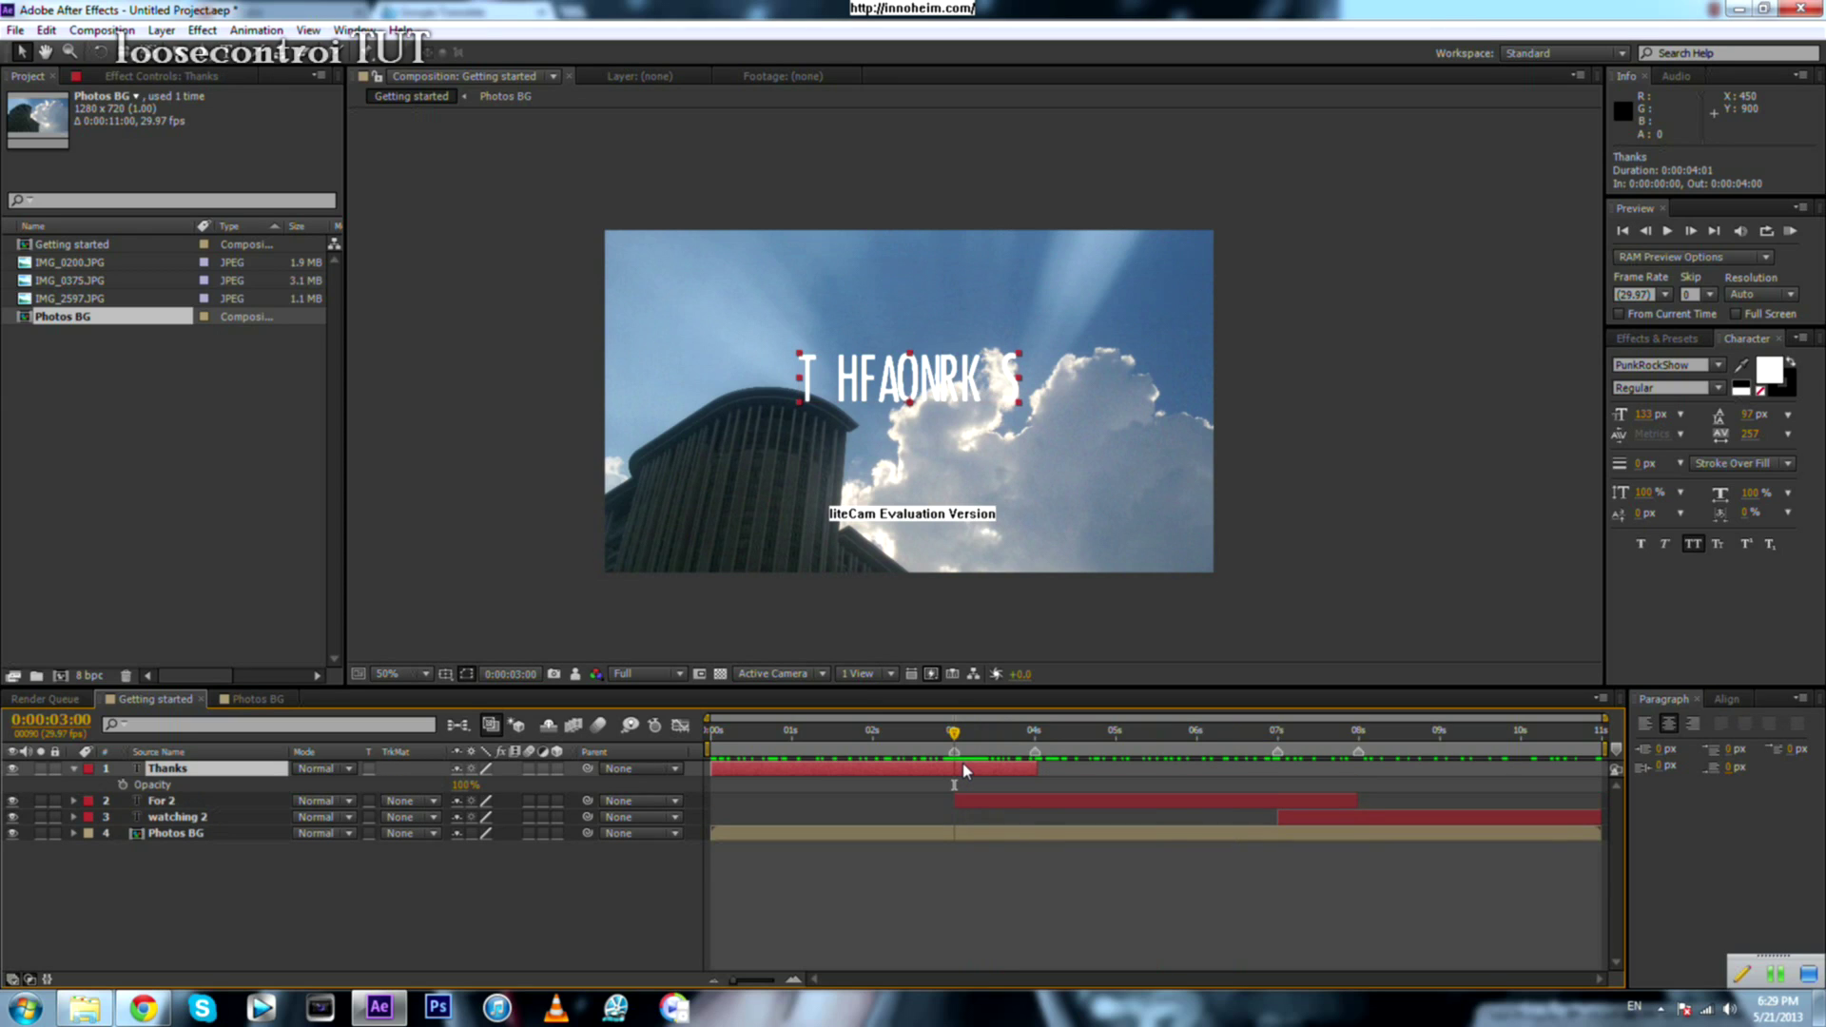
left_click(123, 785)
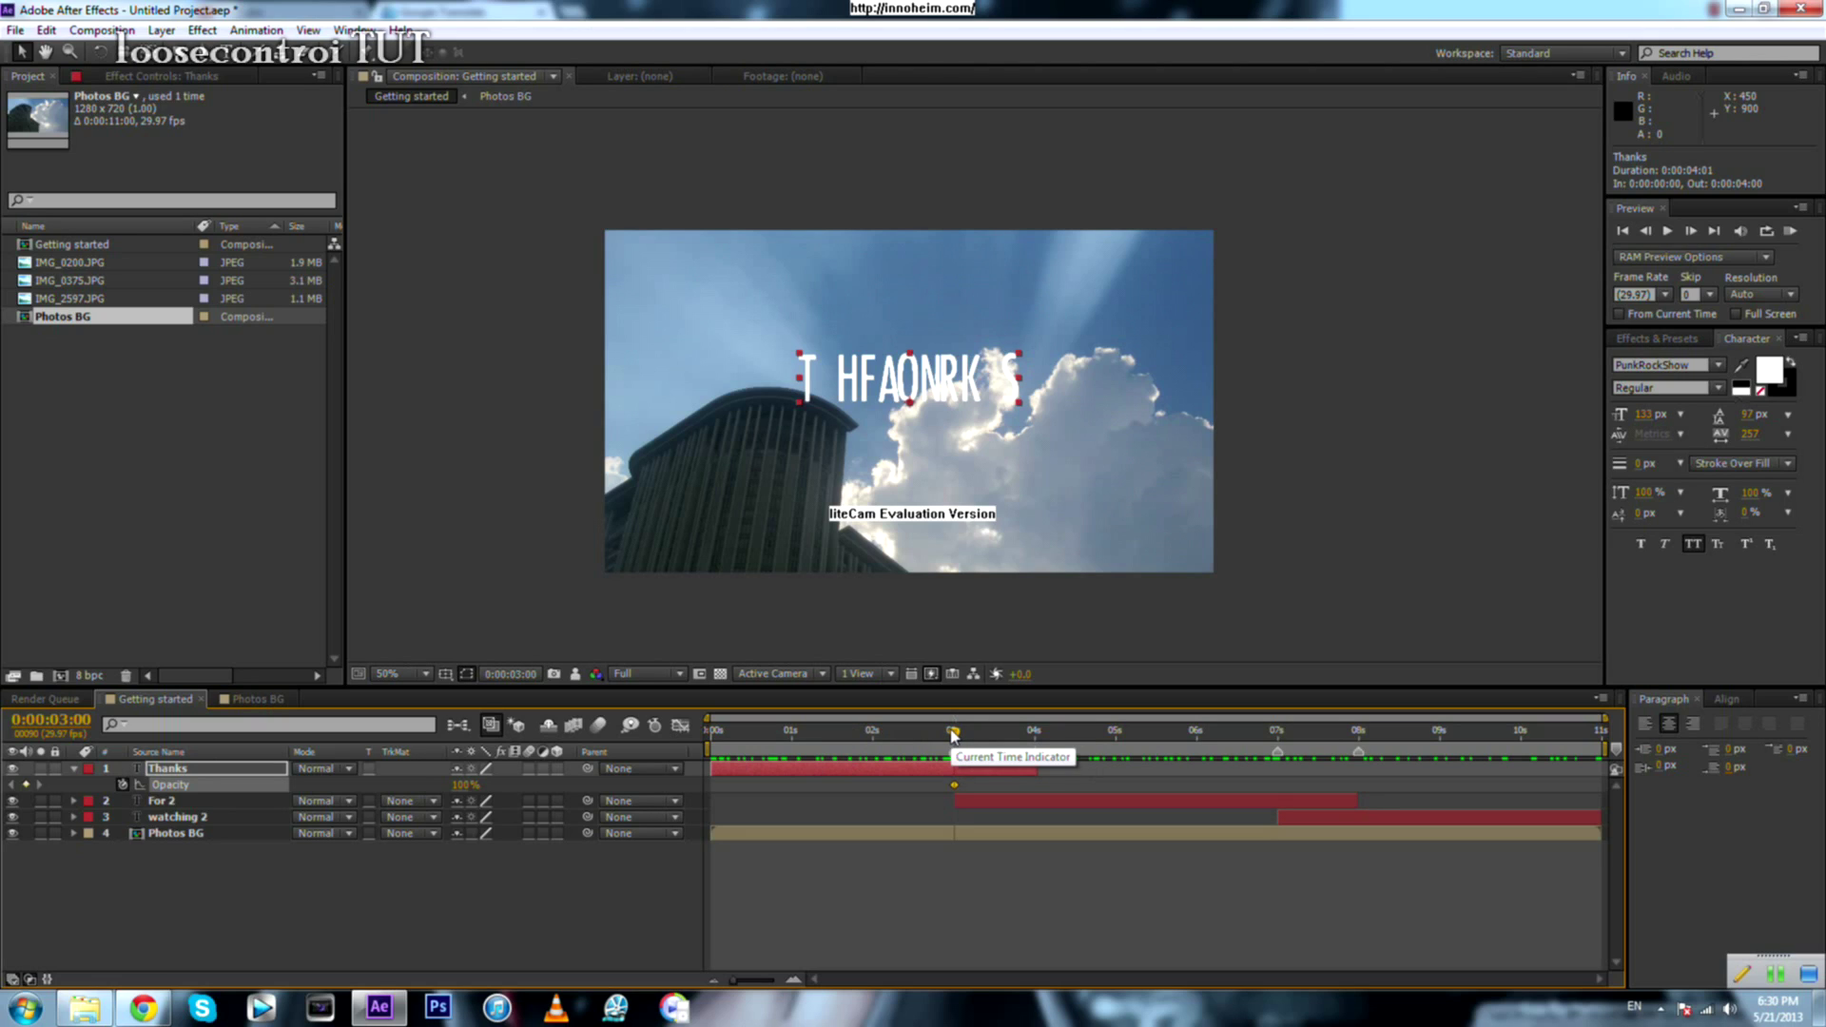
left_click_drag(955, 734, 1039, 798)
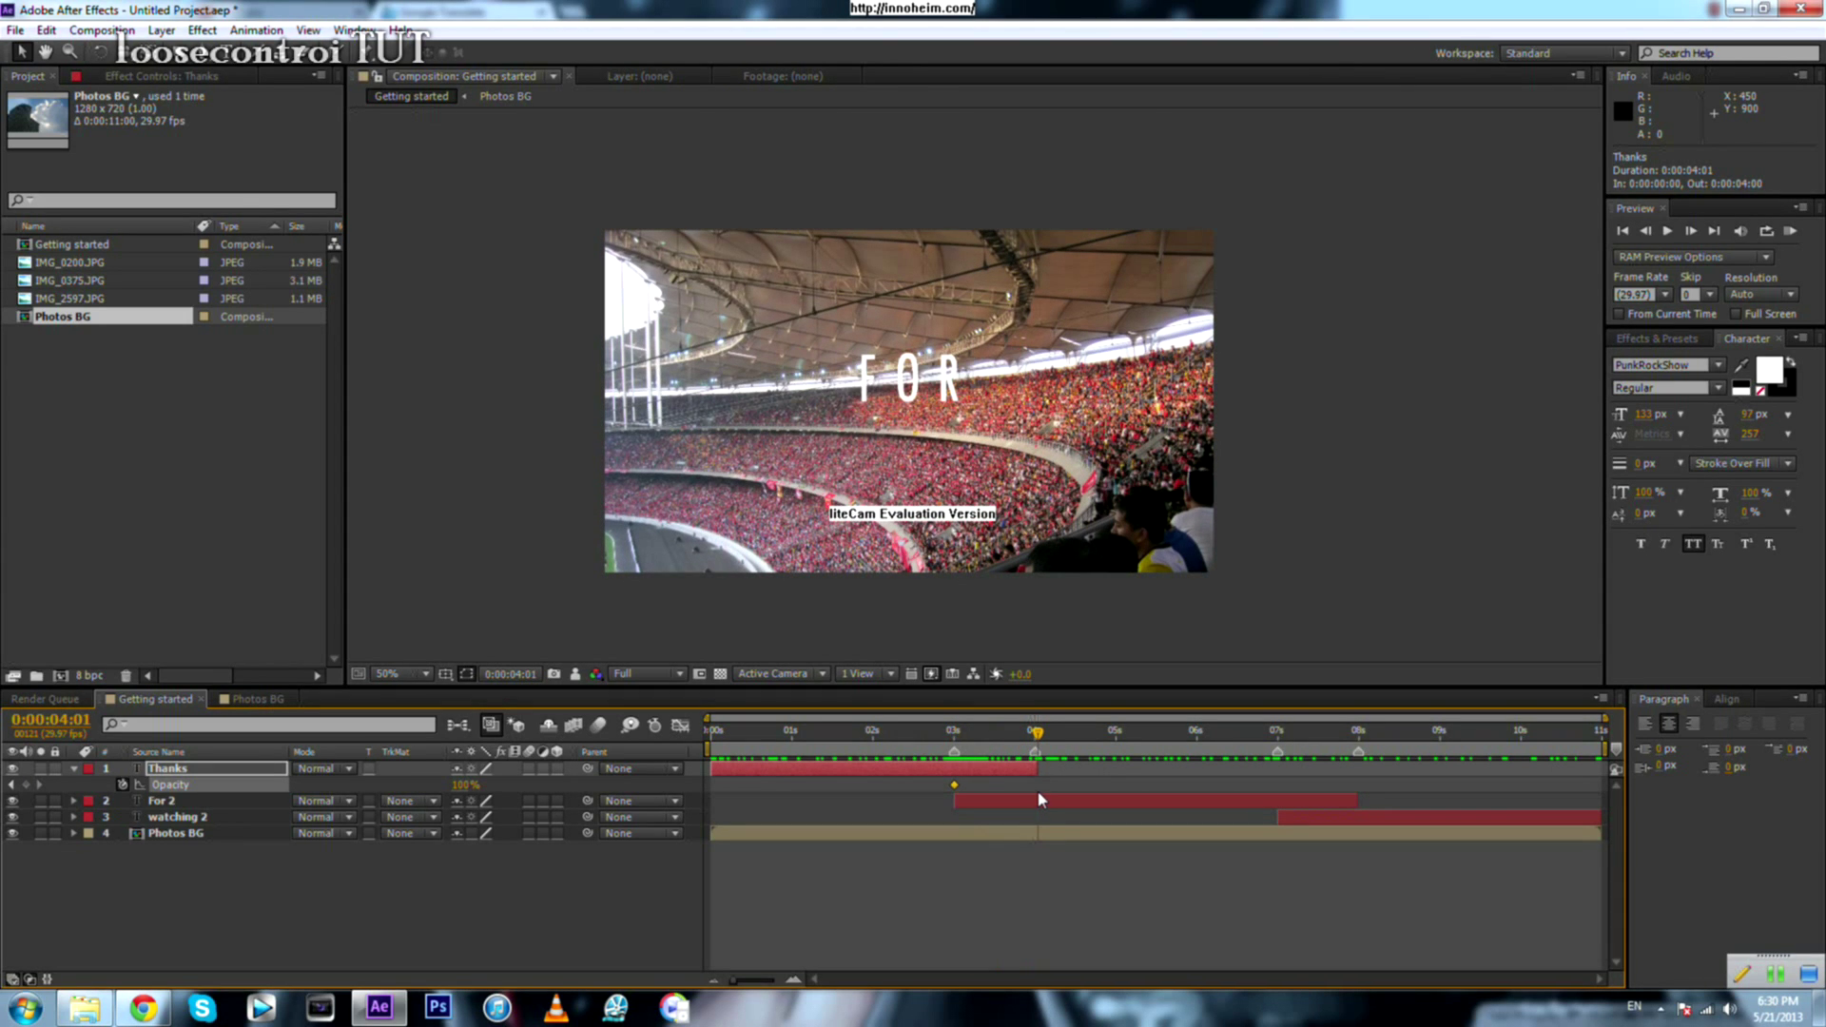
left_click_drag(465, 784, 178, 781)
left_click_drag(1037, 735, 953, 738)
Step: Keyframe For 2 opacity at 100% at 4:01 and 0% at 3 seconds
left_click(972, 809)
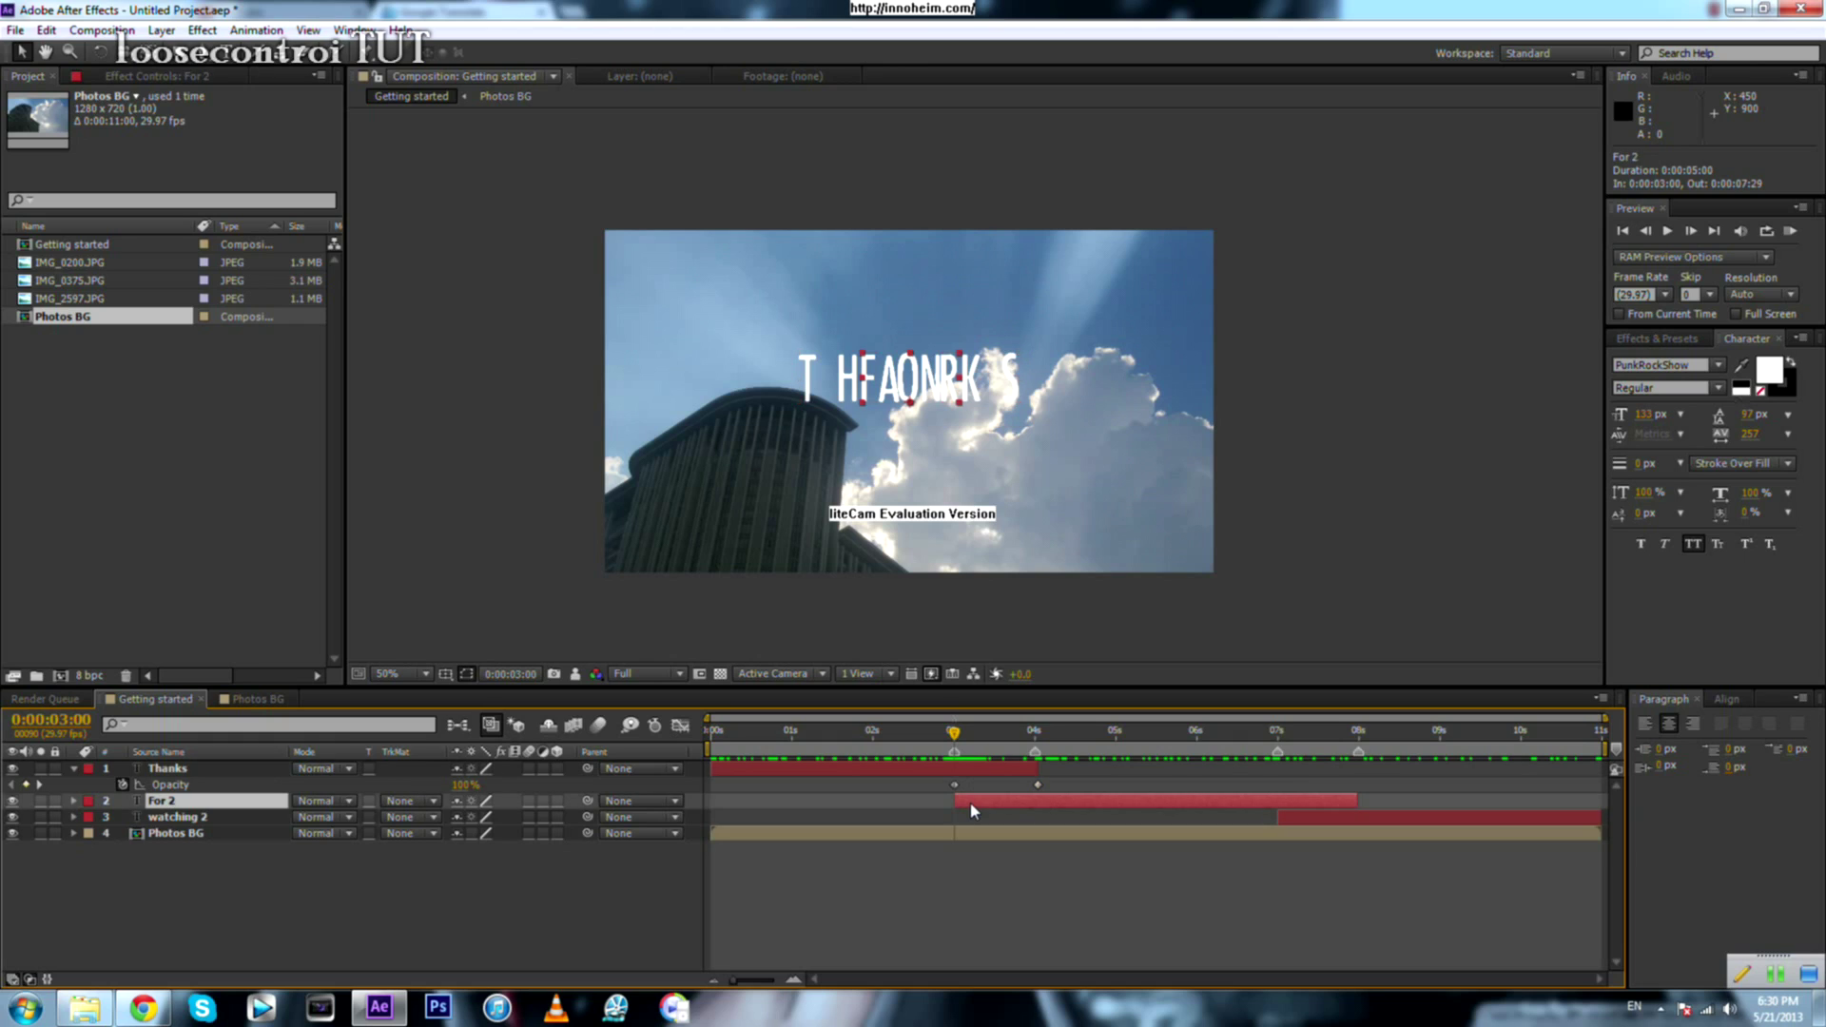
key("t")
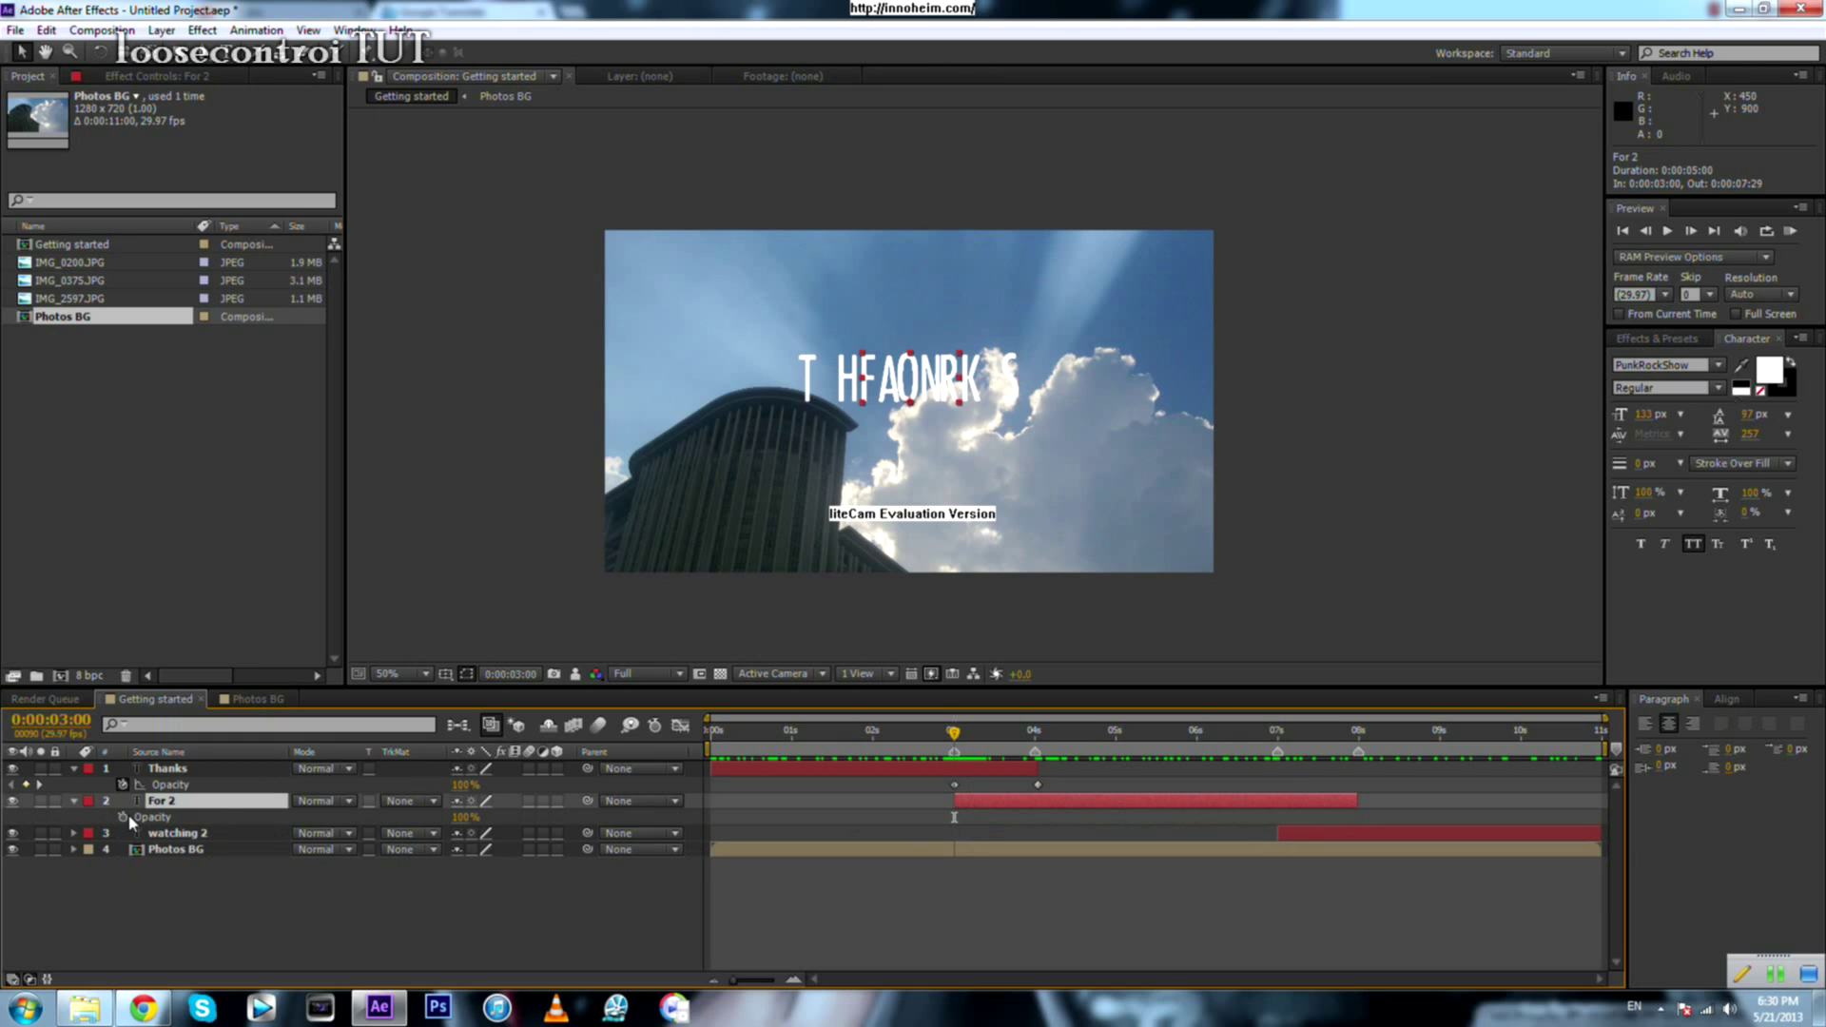
left_click_drag(953, 734, 1037, 734)
key("Page_Up")
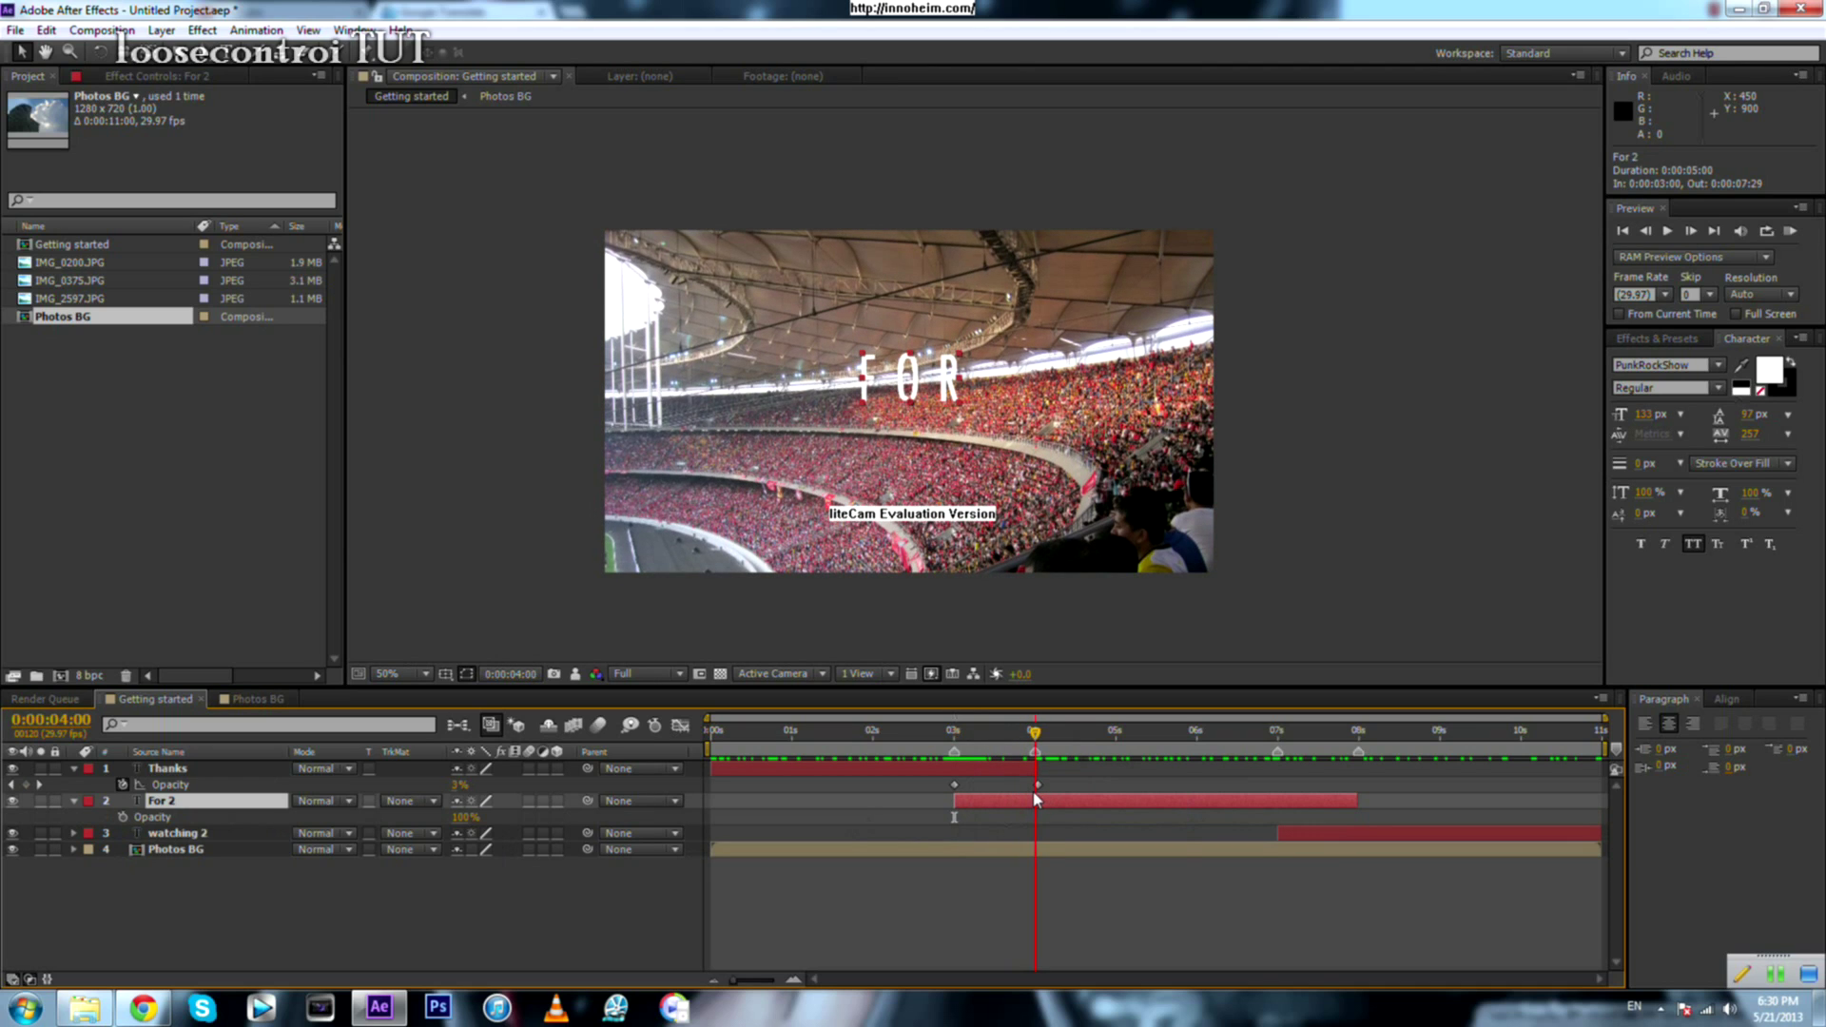
key("Page_Down")
key("Page_Down")
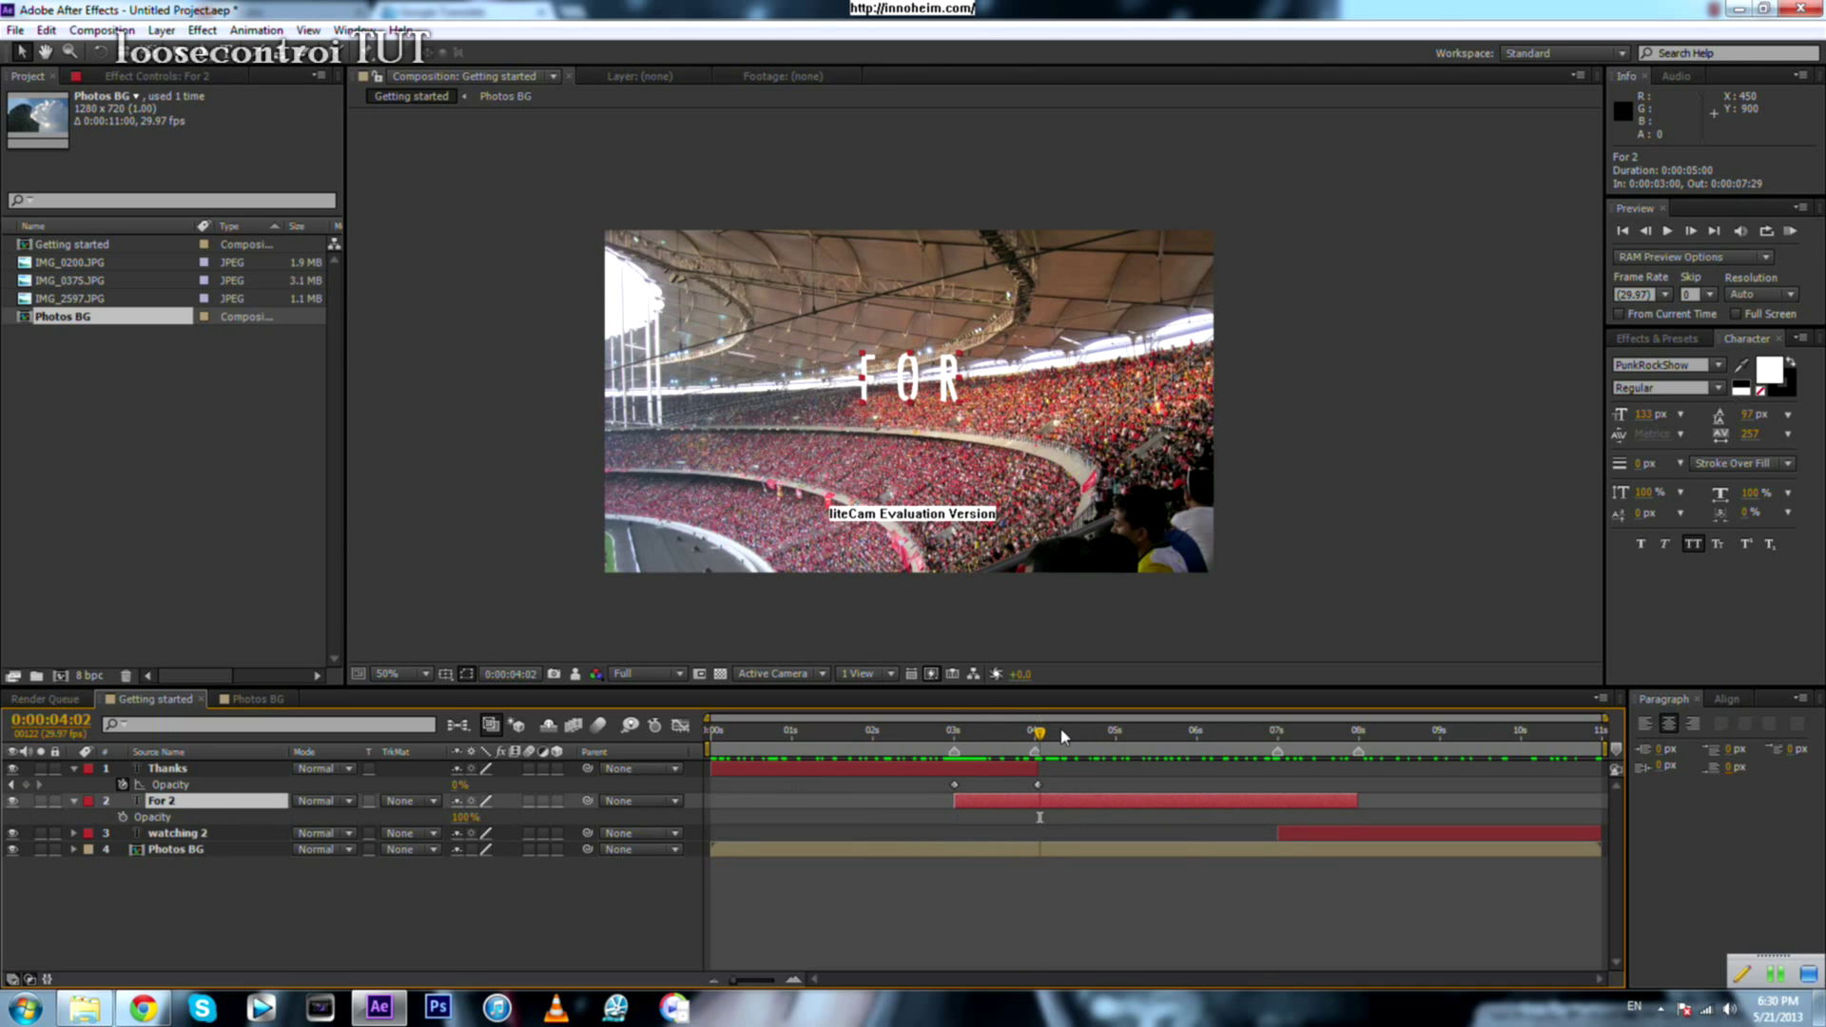
key("Page_Up")
left_click(122, 816)
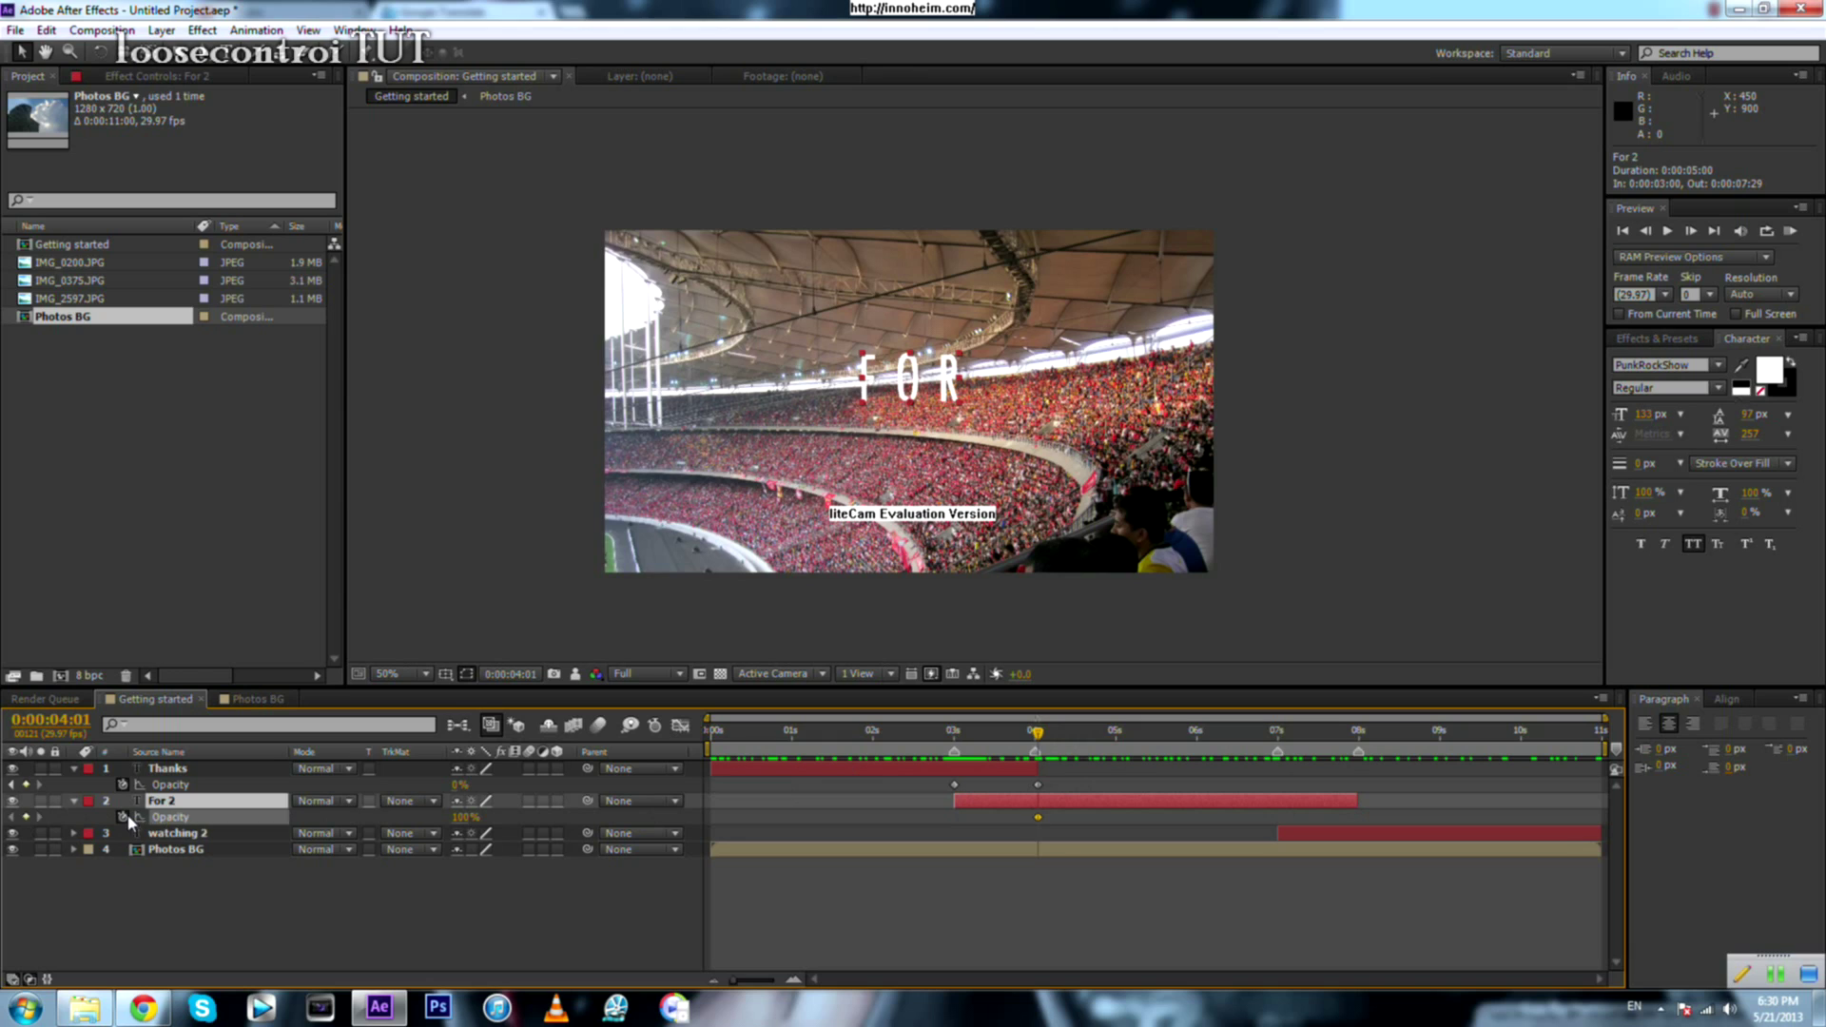
left_click_drag(1037, 732, 954, 732)
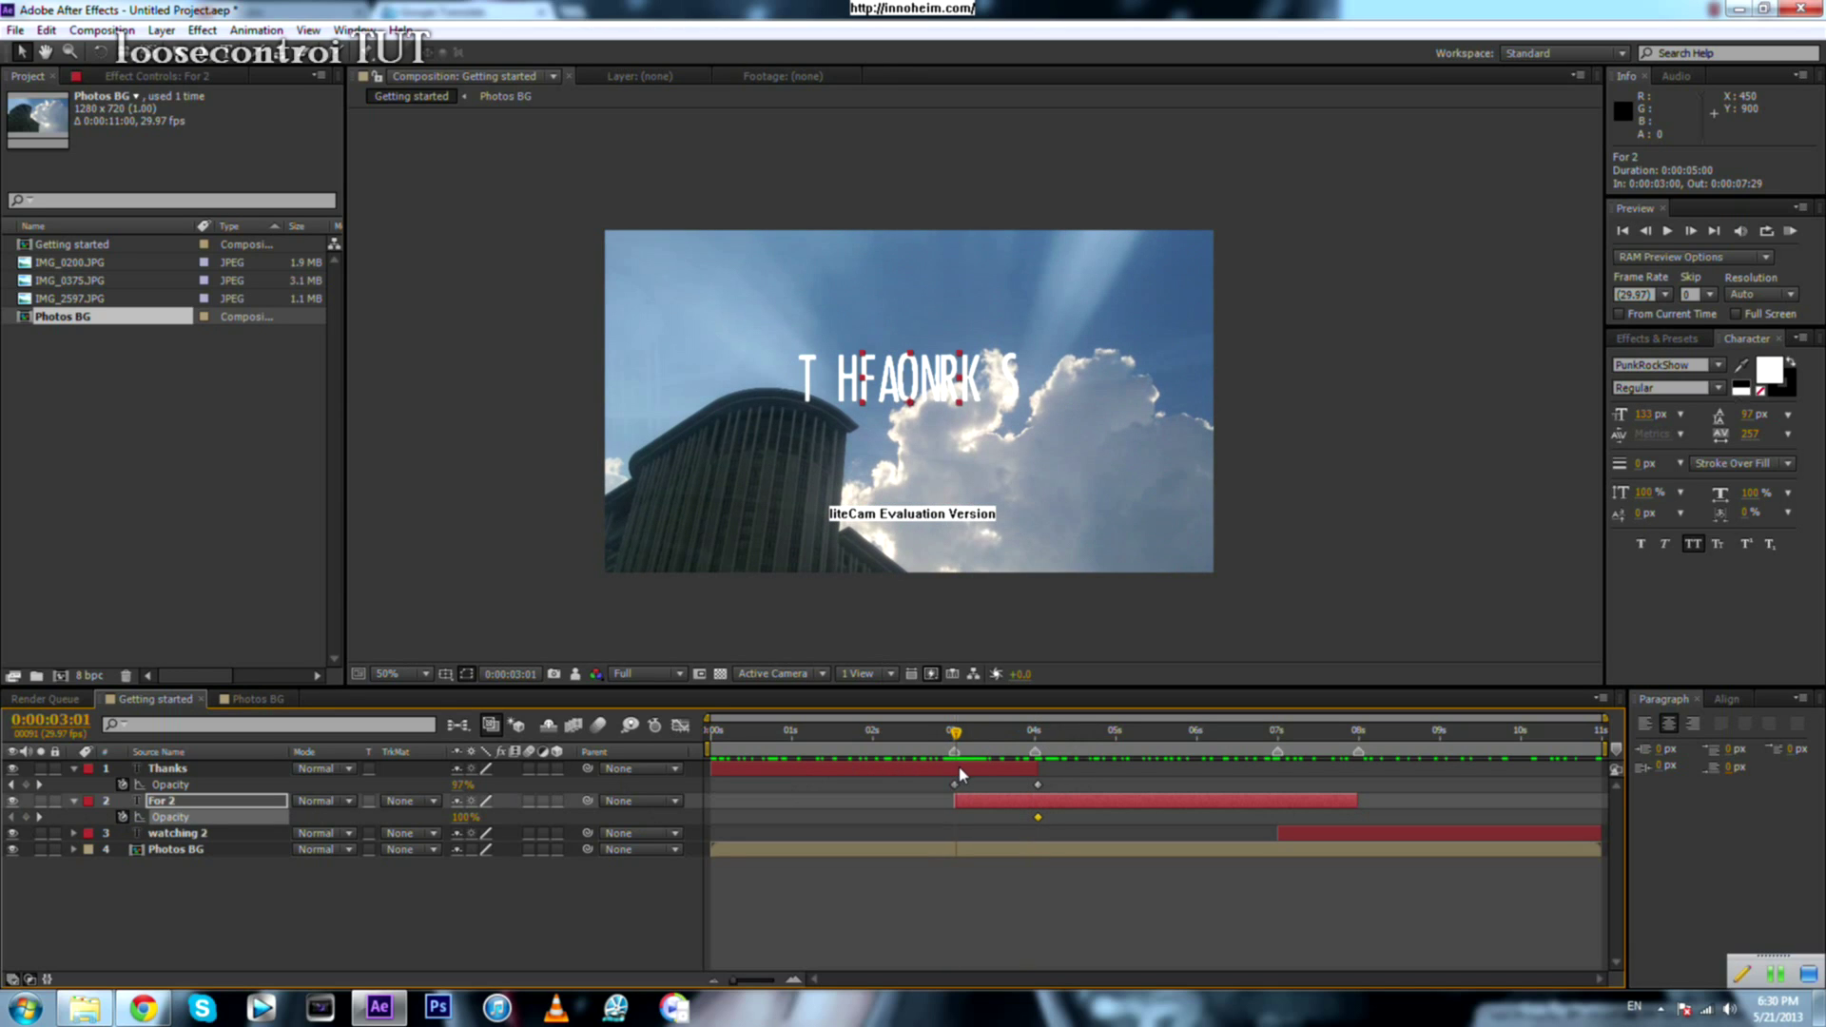
left_click(466, 818)
type("0")
key("Return")
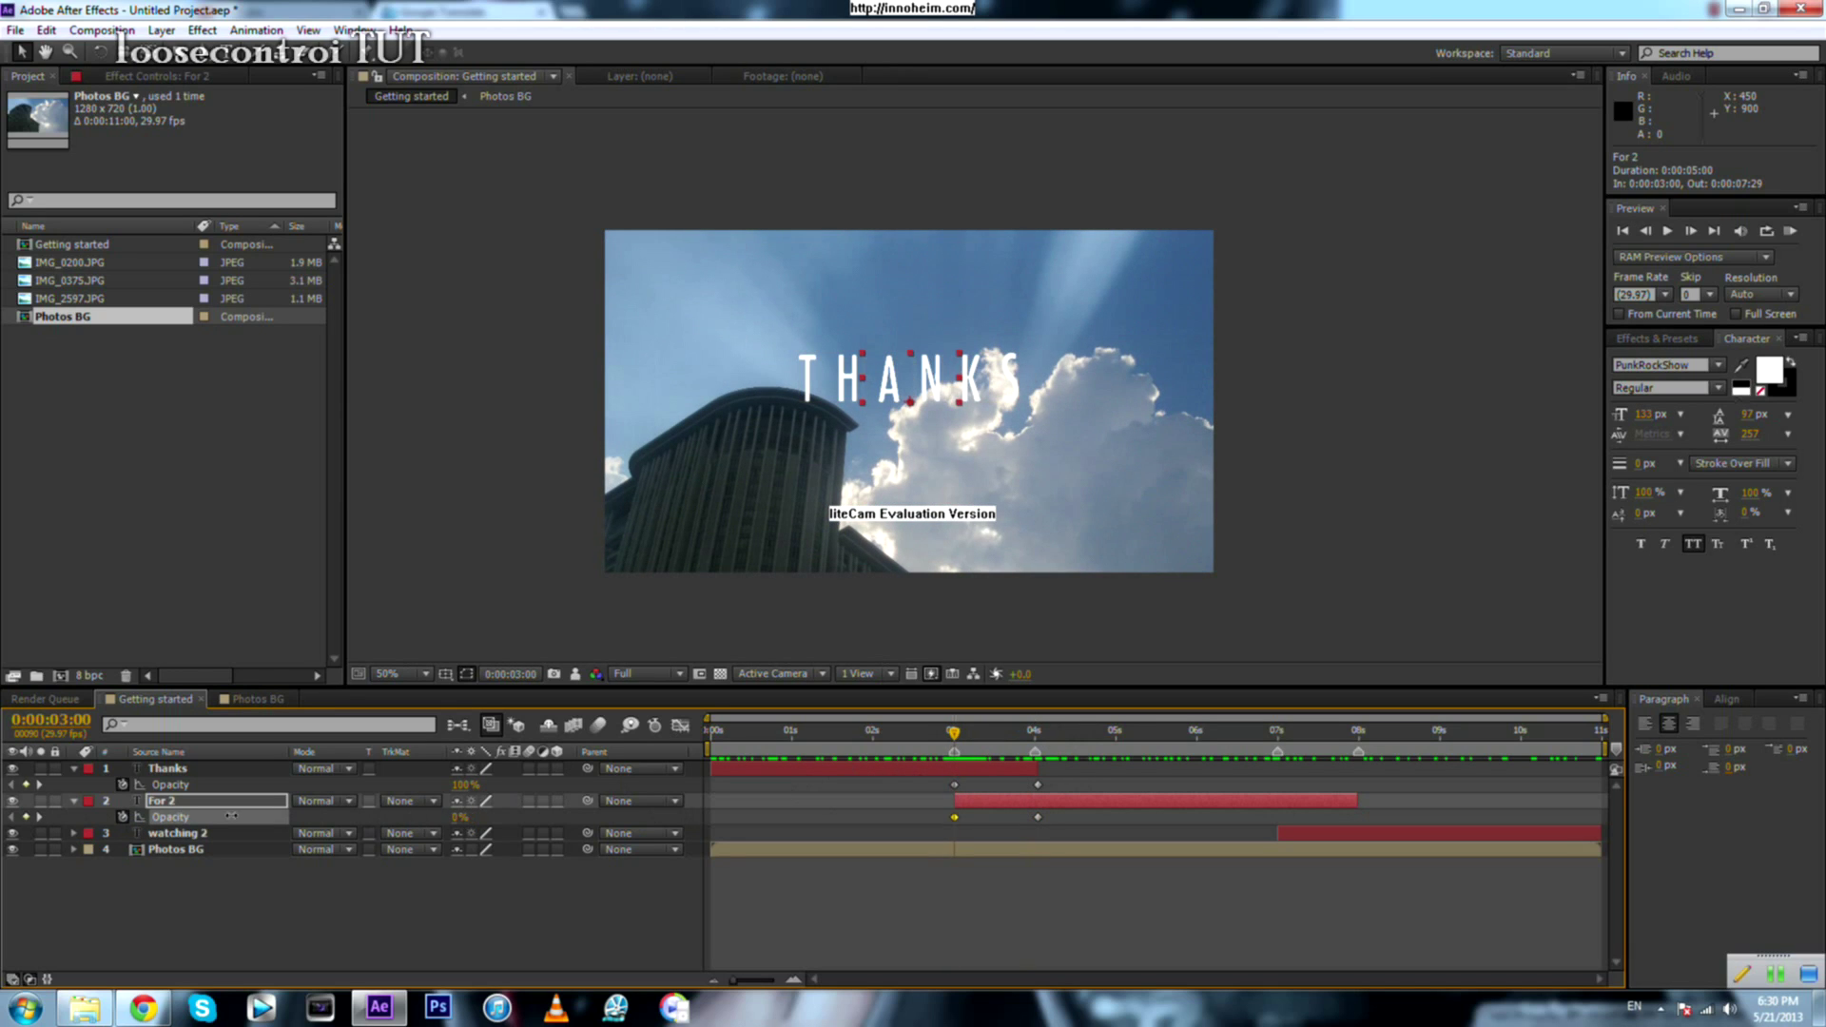
left_click_drag(970, 746, 1282, 775)
Step: Keyframe watching 2 opacity from 0% at 7 seconds to 100% at 8 seconds
left_click(1307, 839)
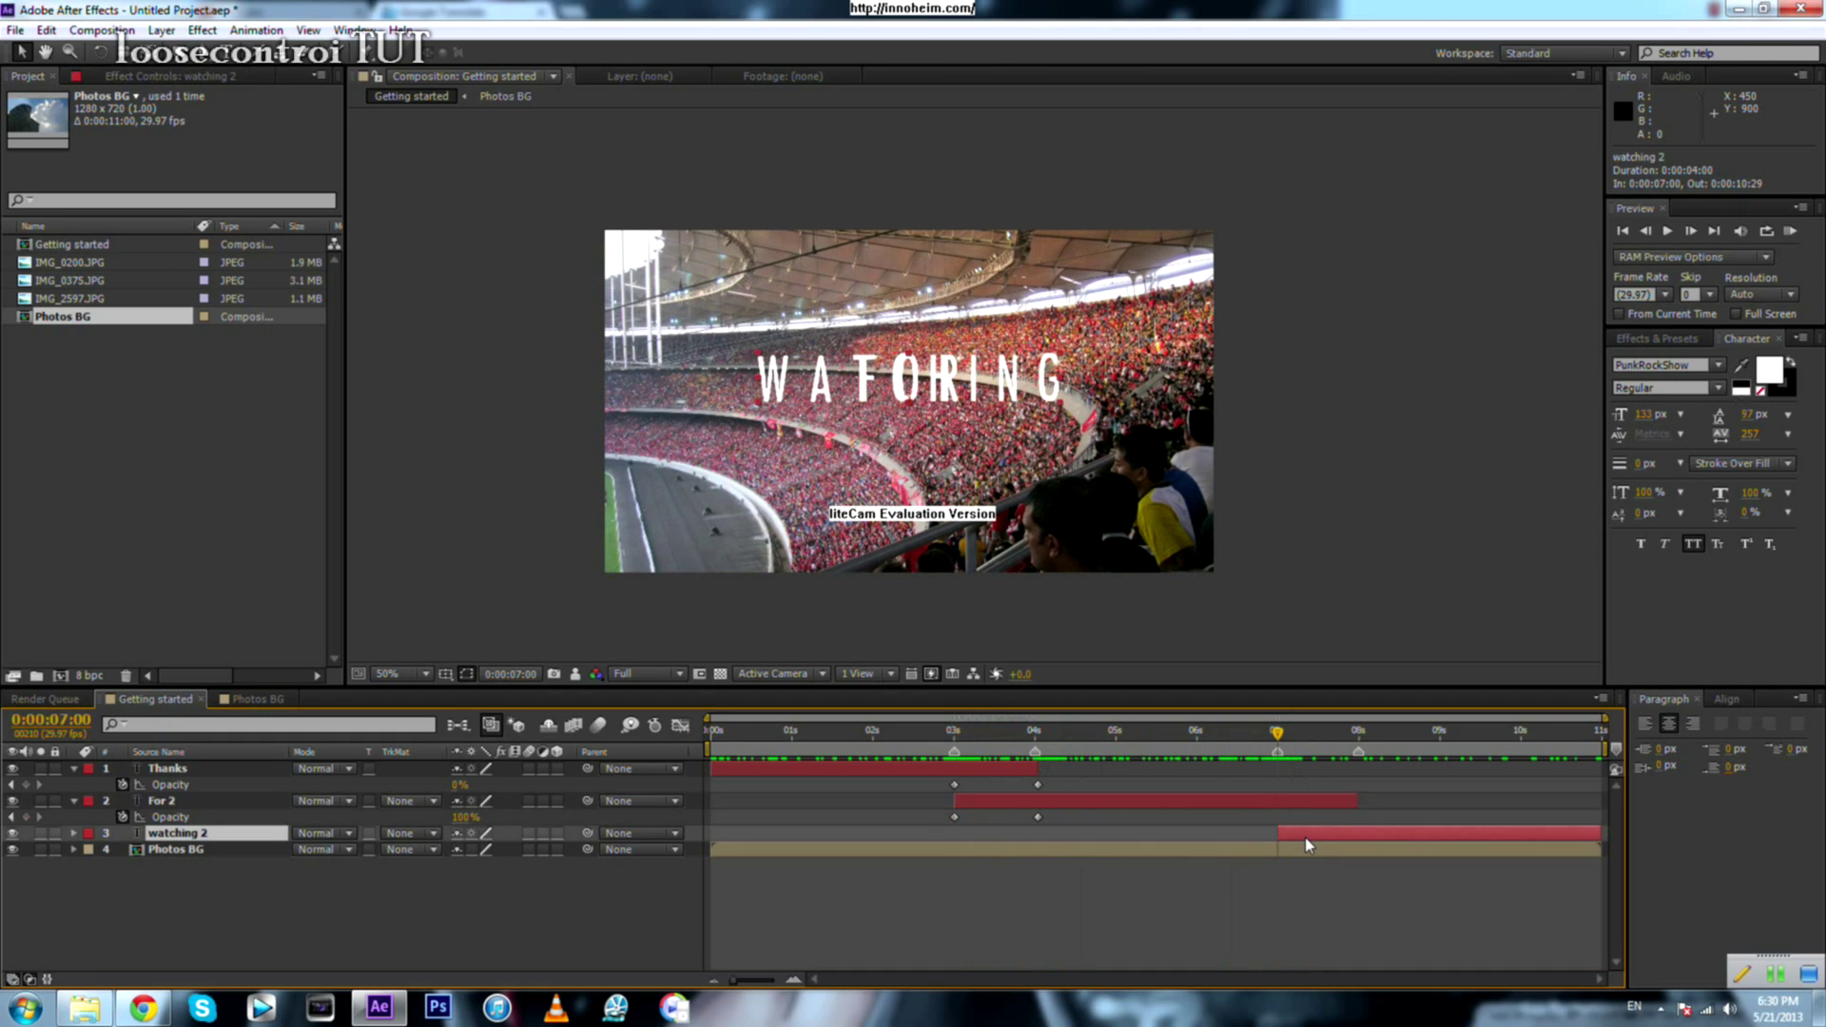
key("t")
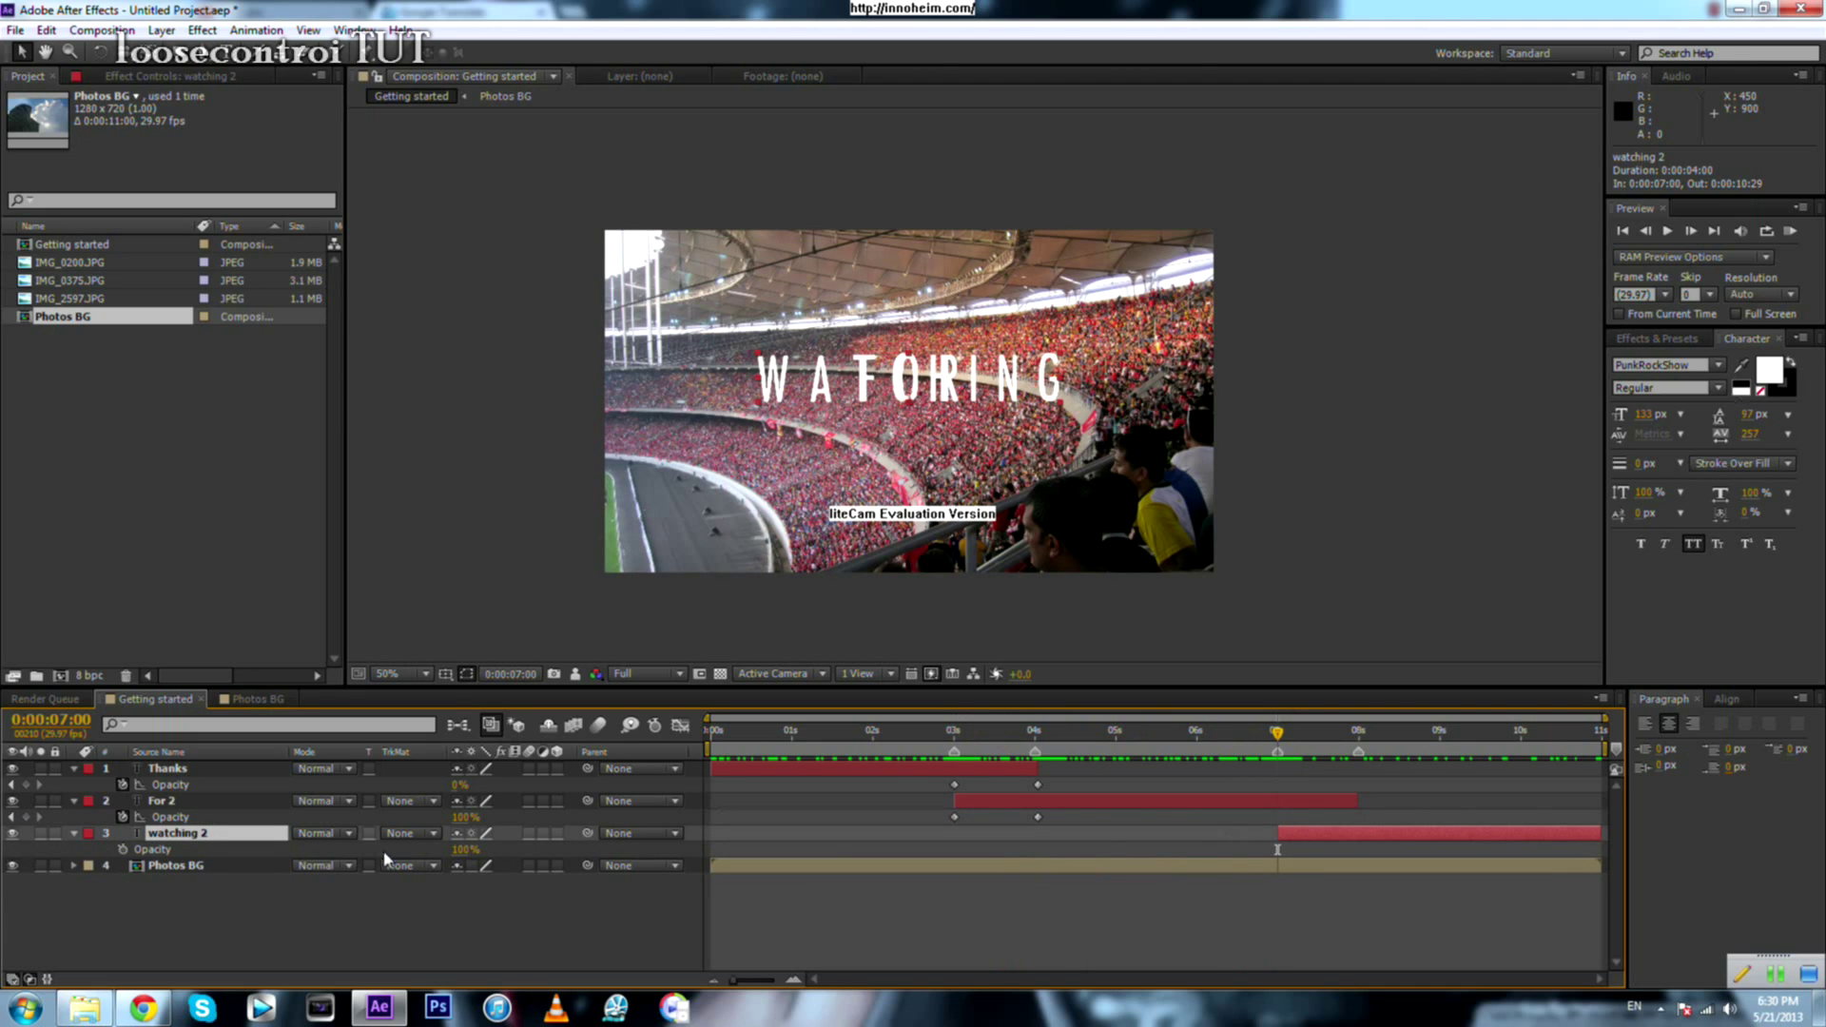
left_click(122, 849)
left_click_drag(464, 849, 85, 851)
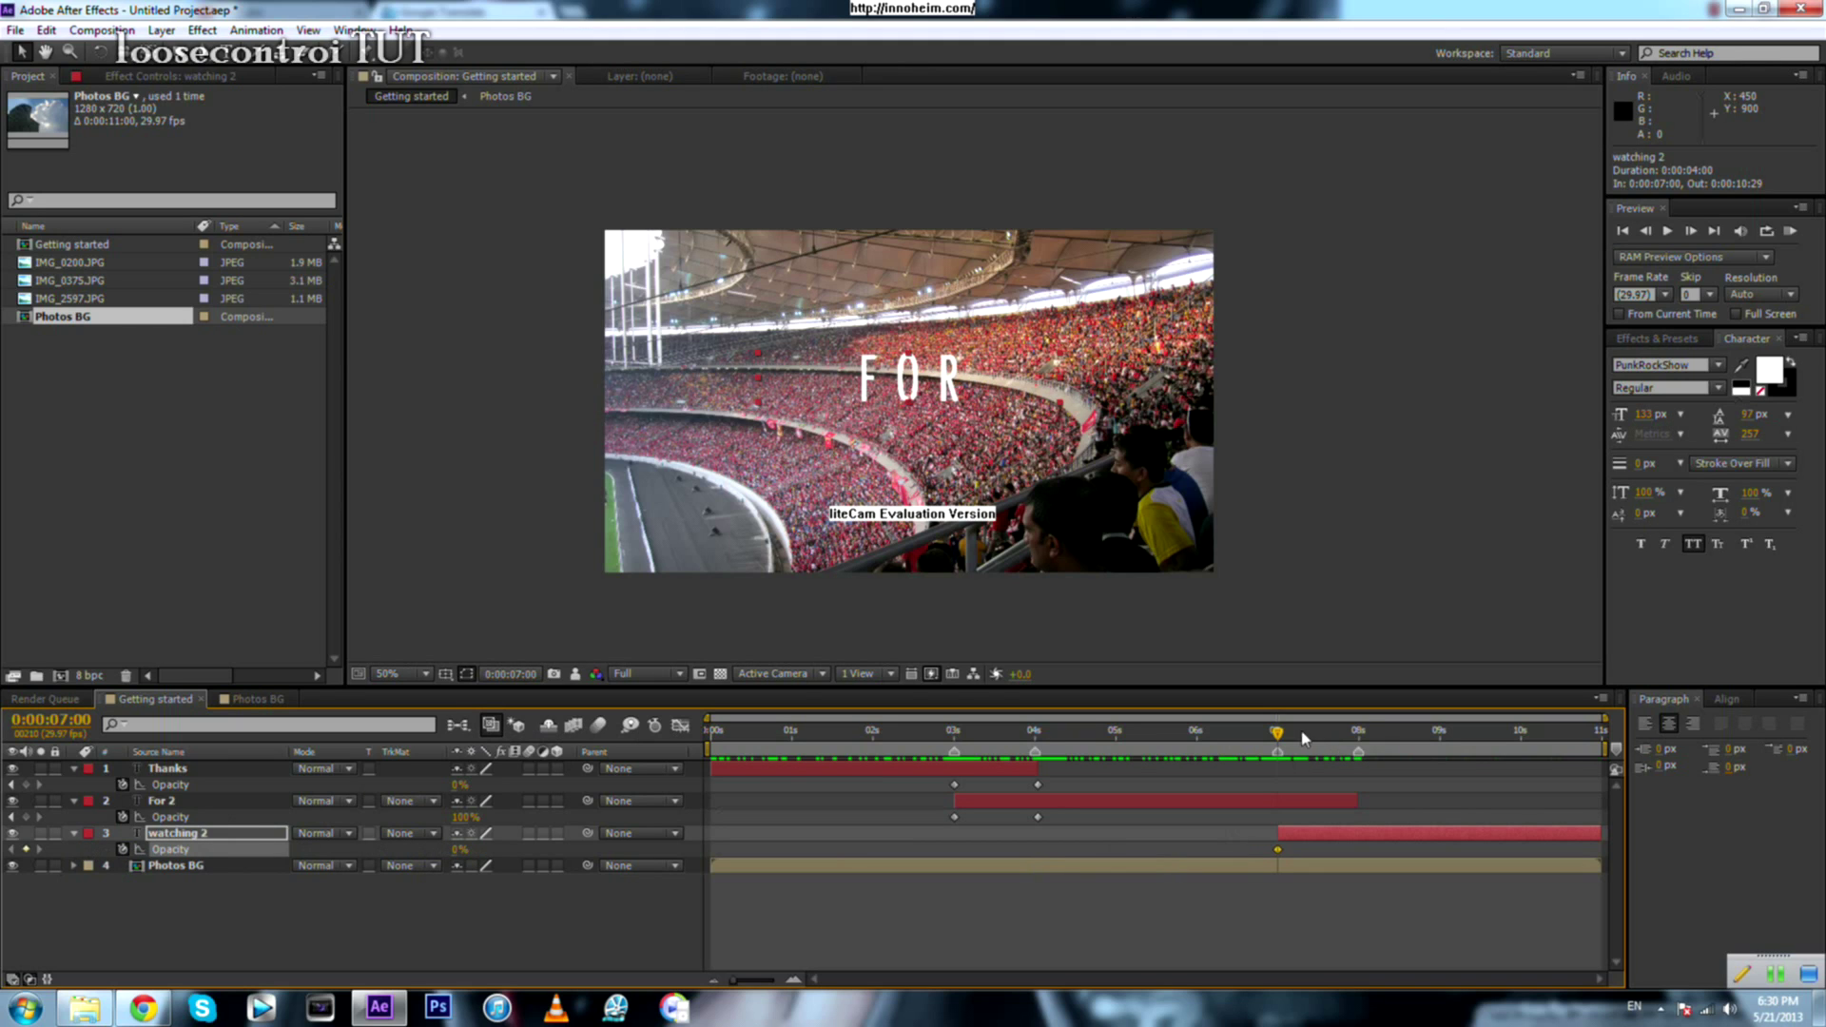
left_click_drag(1281, 737, 1357, 739)
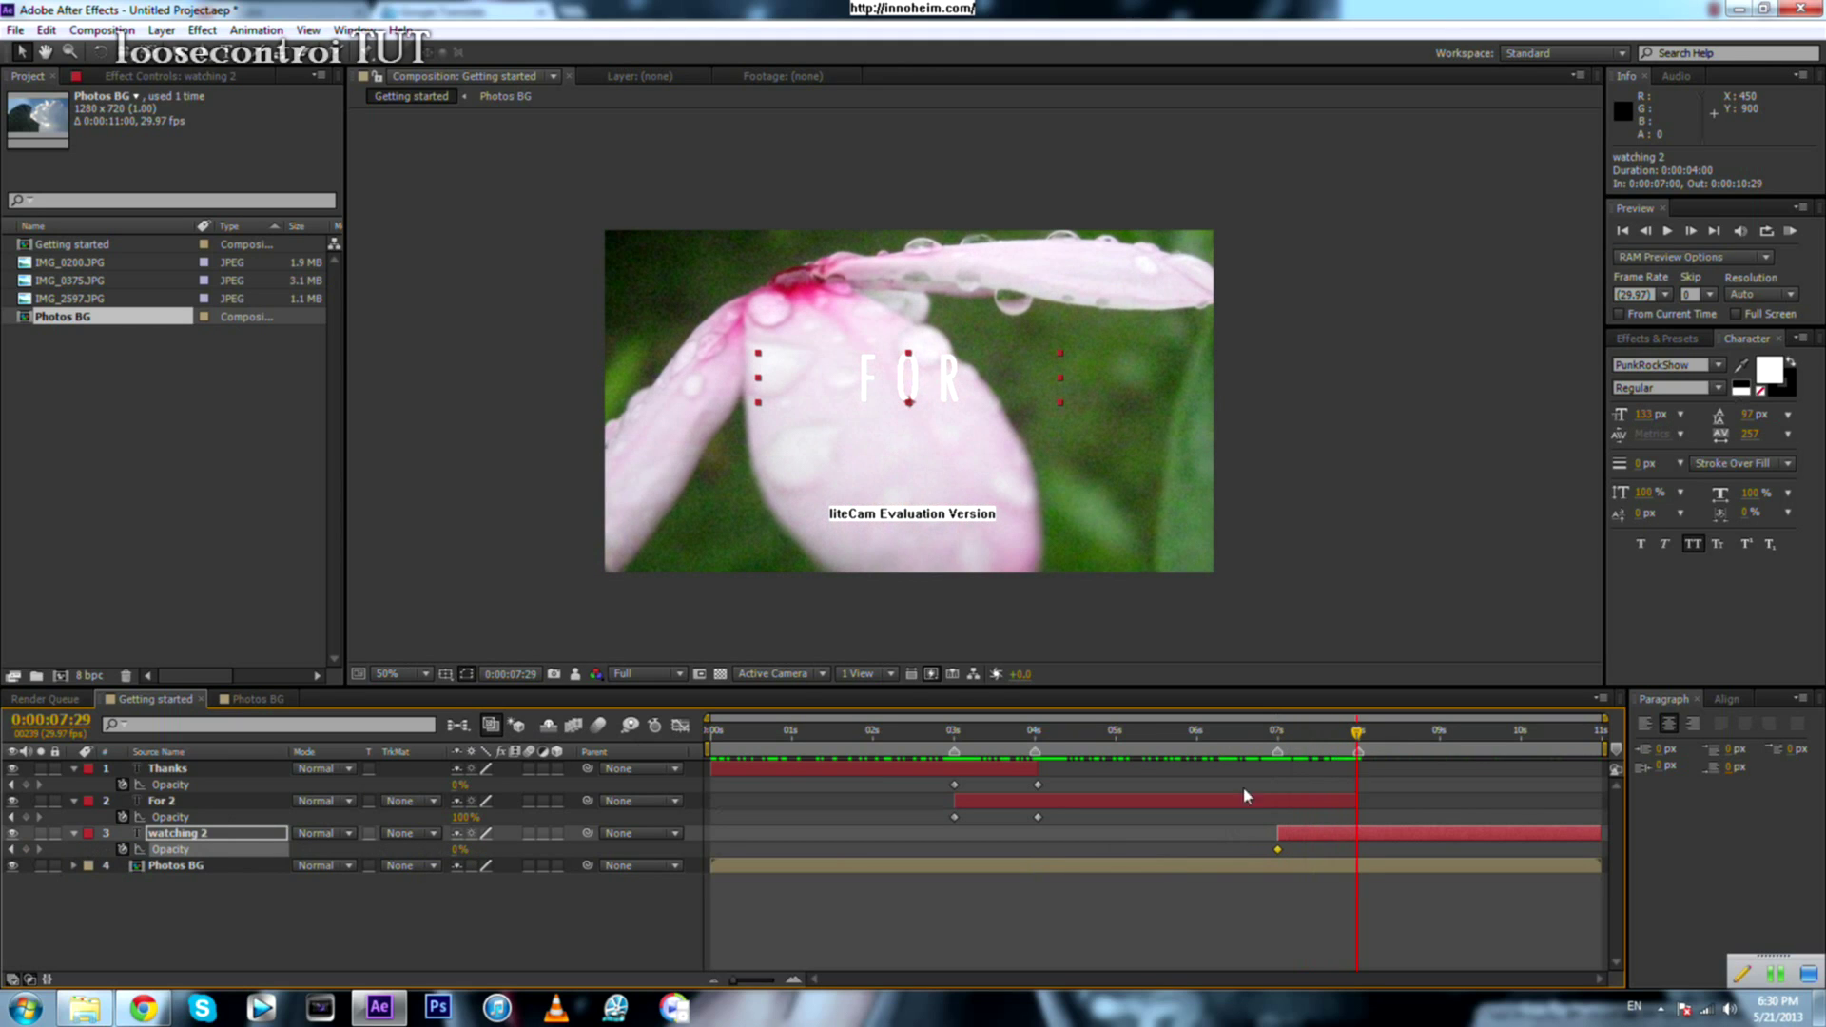
left_click(466, 850)
type("100")
key("Return")
left_click(1303, 752)
left_click(1280, 753)
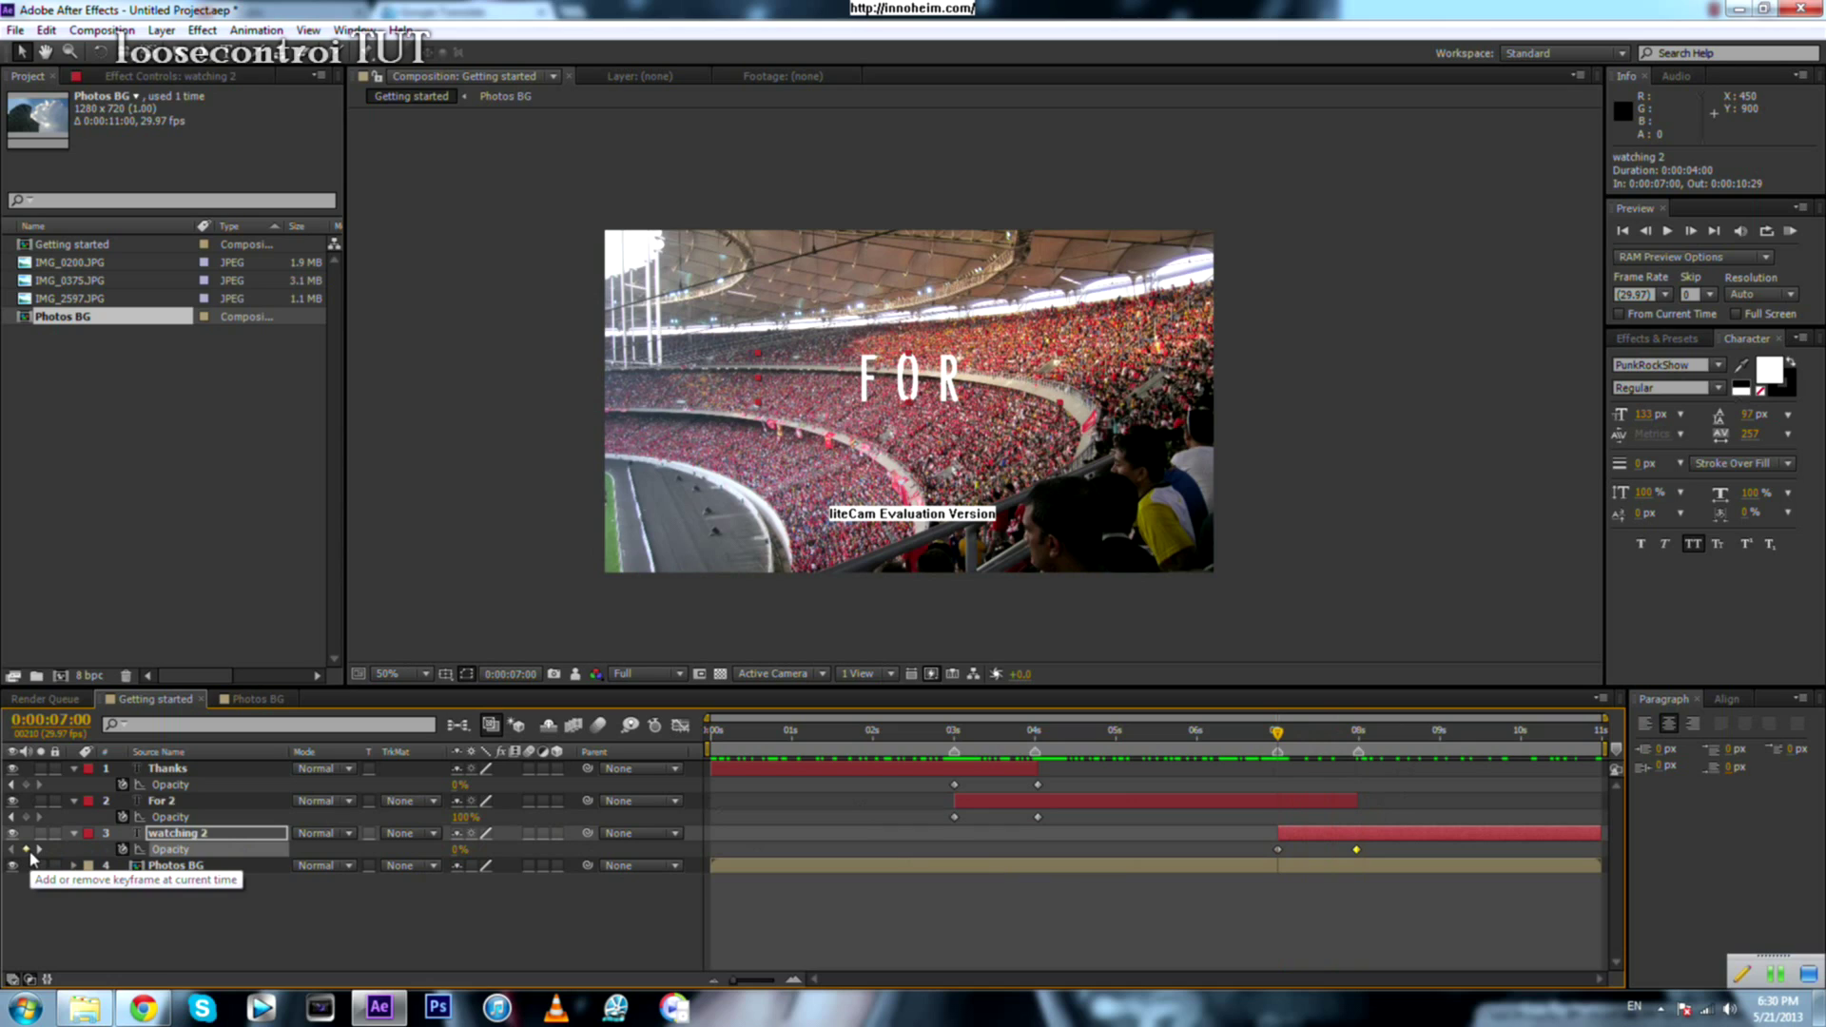
Step: Keyframe For 2 opacity at 100% at 7 seconds, fading out by 7:29
left_click(1230, 803)
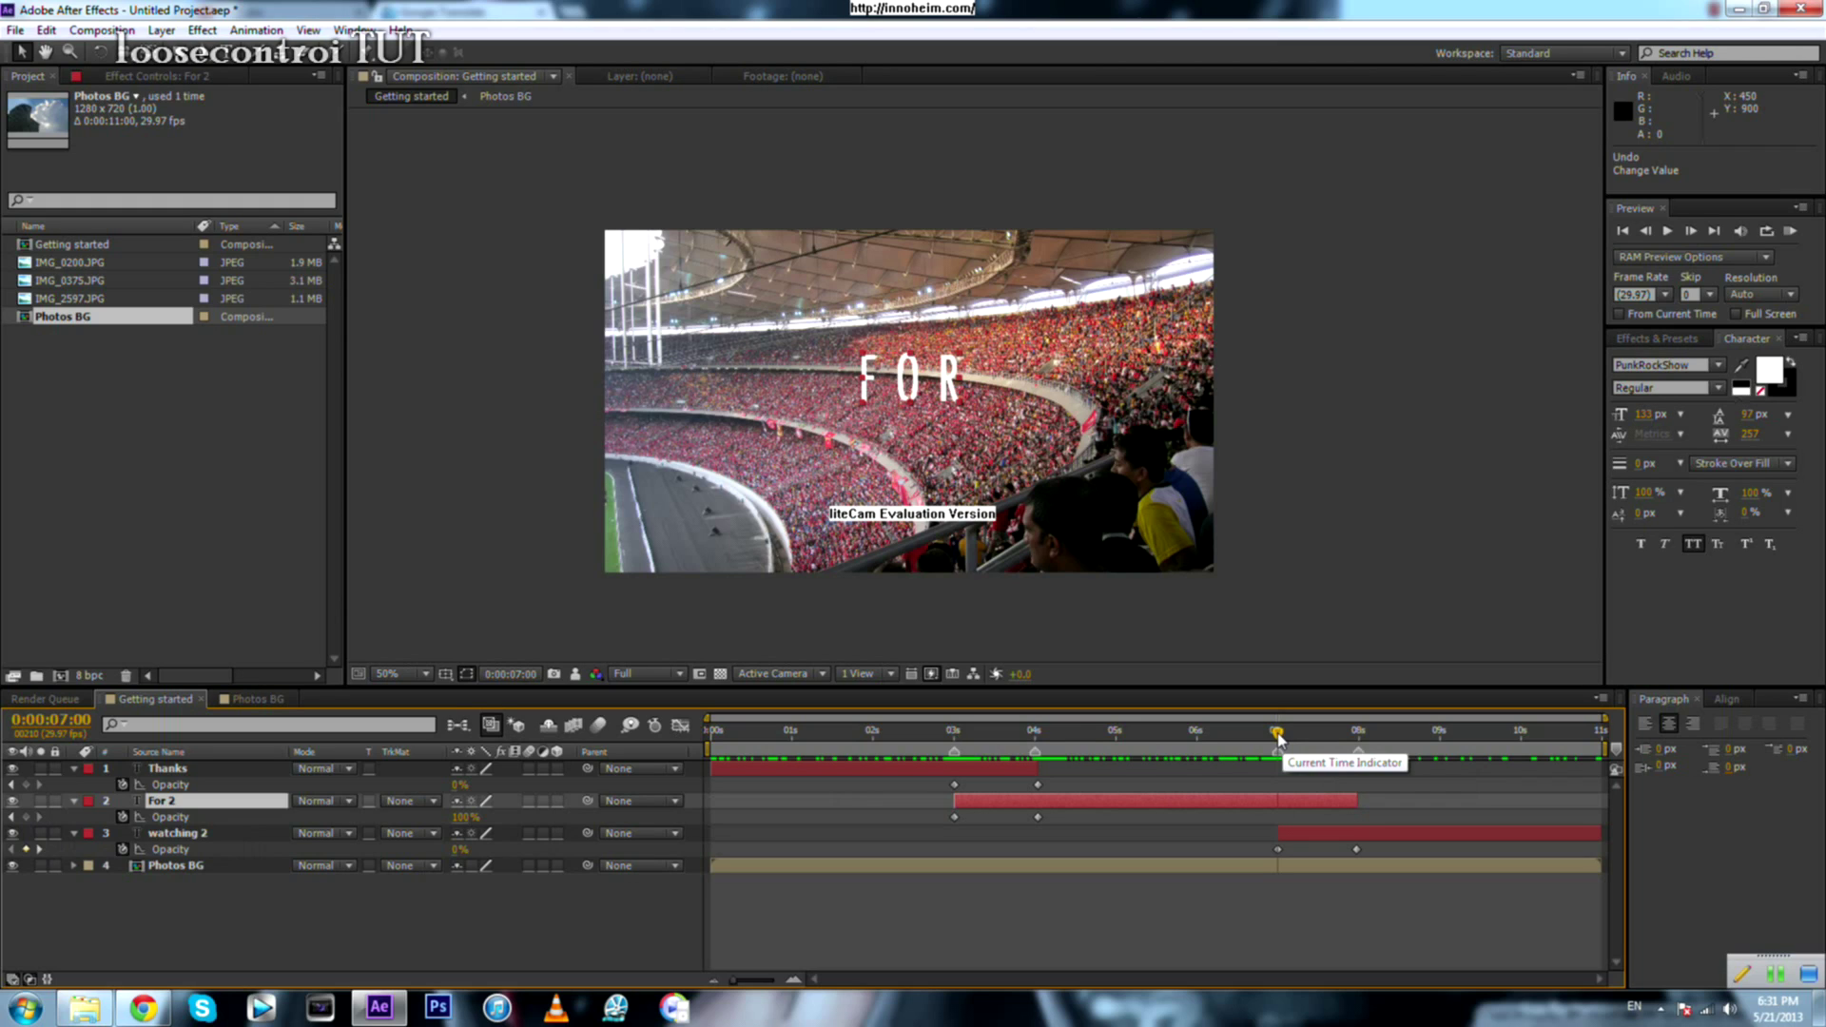
left_click(27, 819)
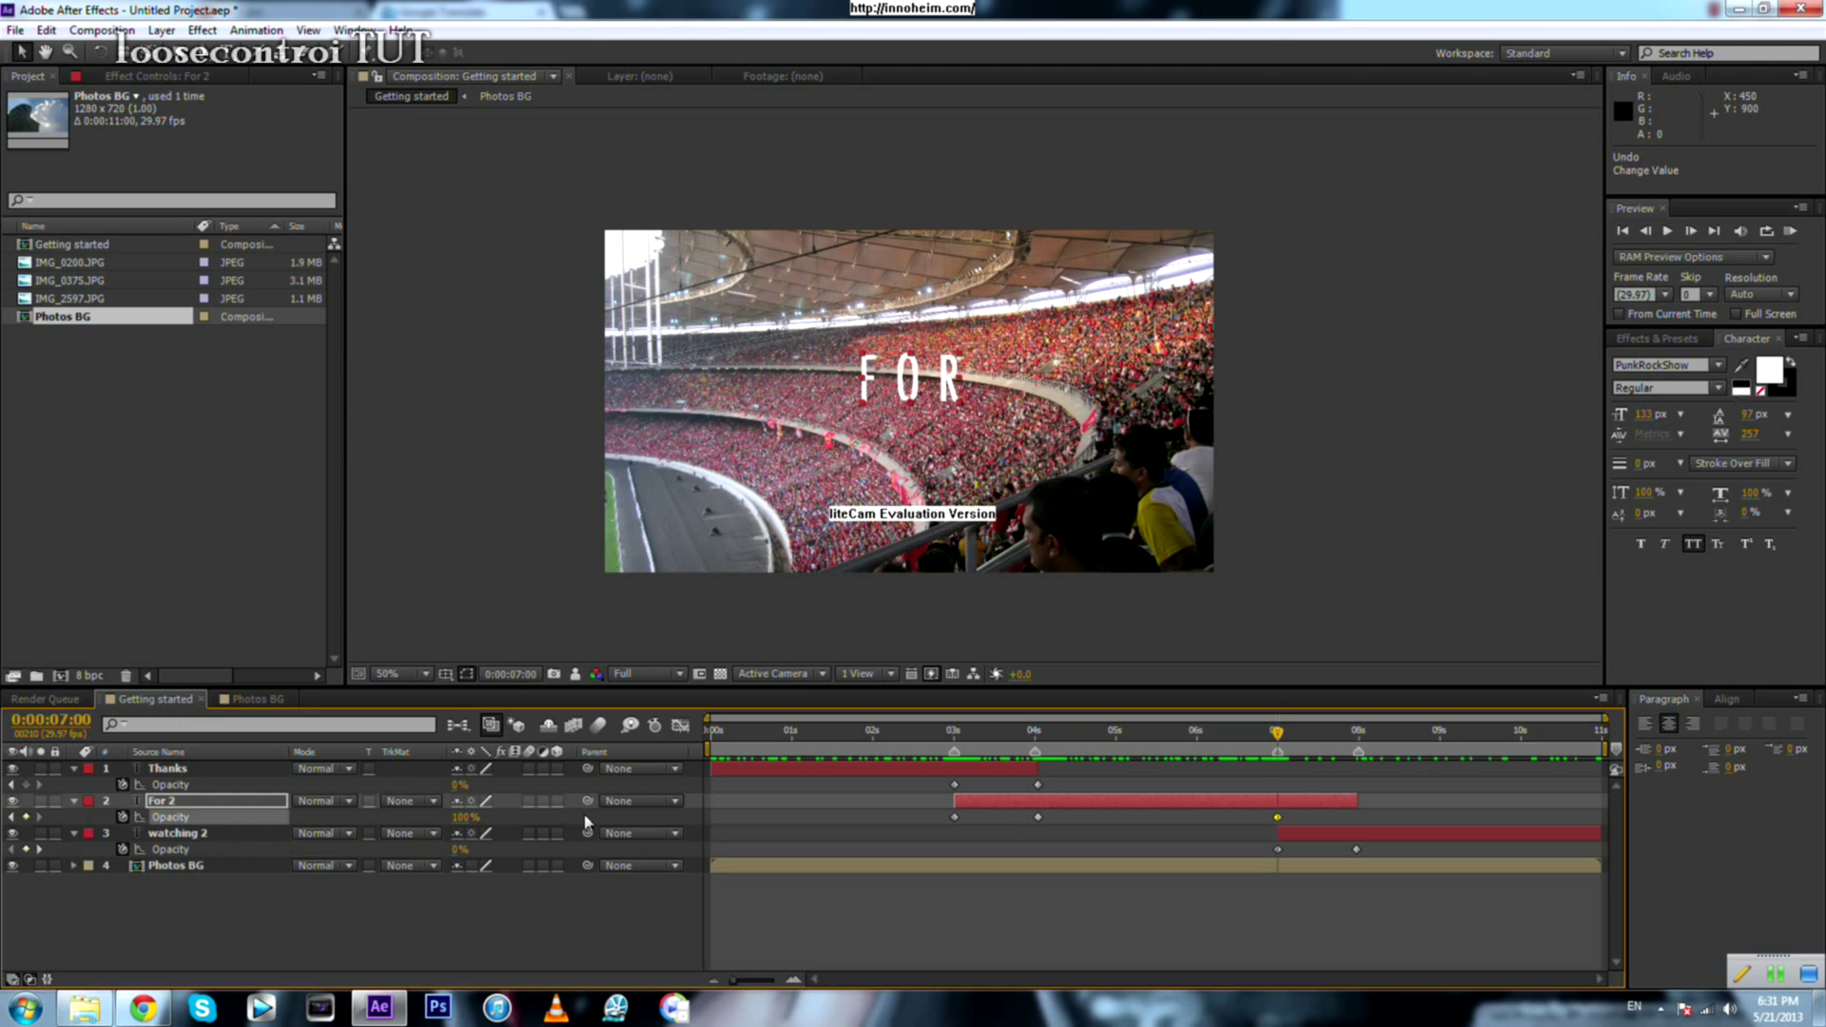
left_click_drag(1290, 747, 1358, 851)
left_click_drag(463, 818, 431, 820)
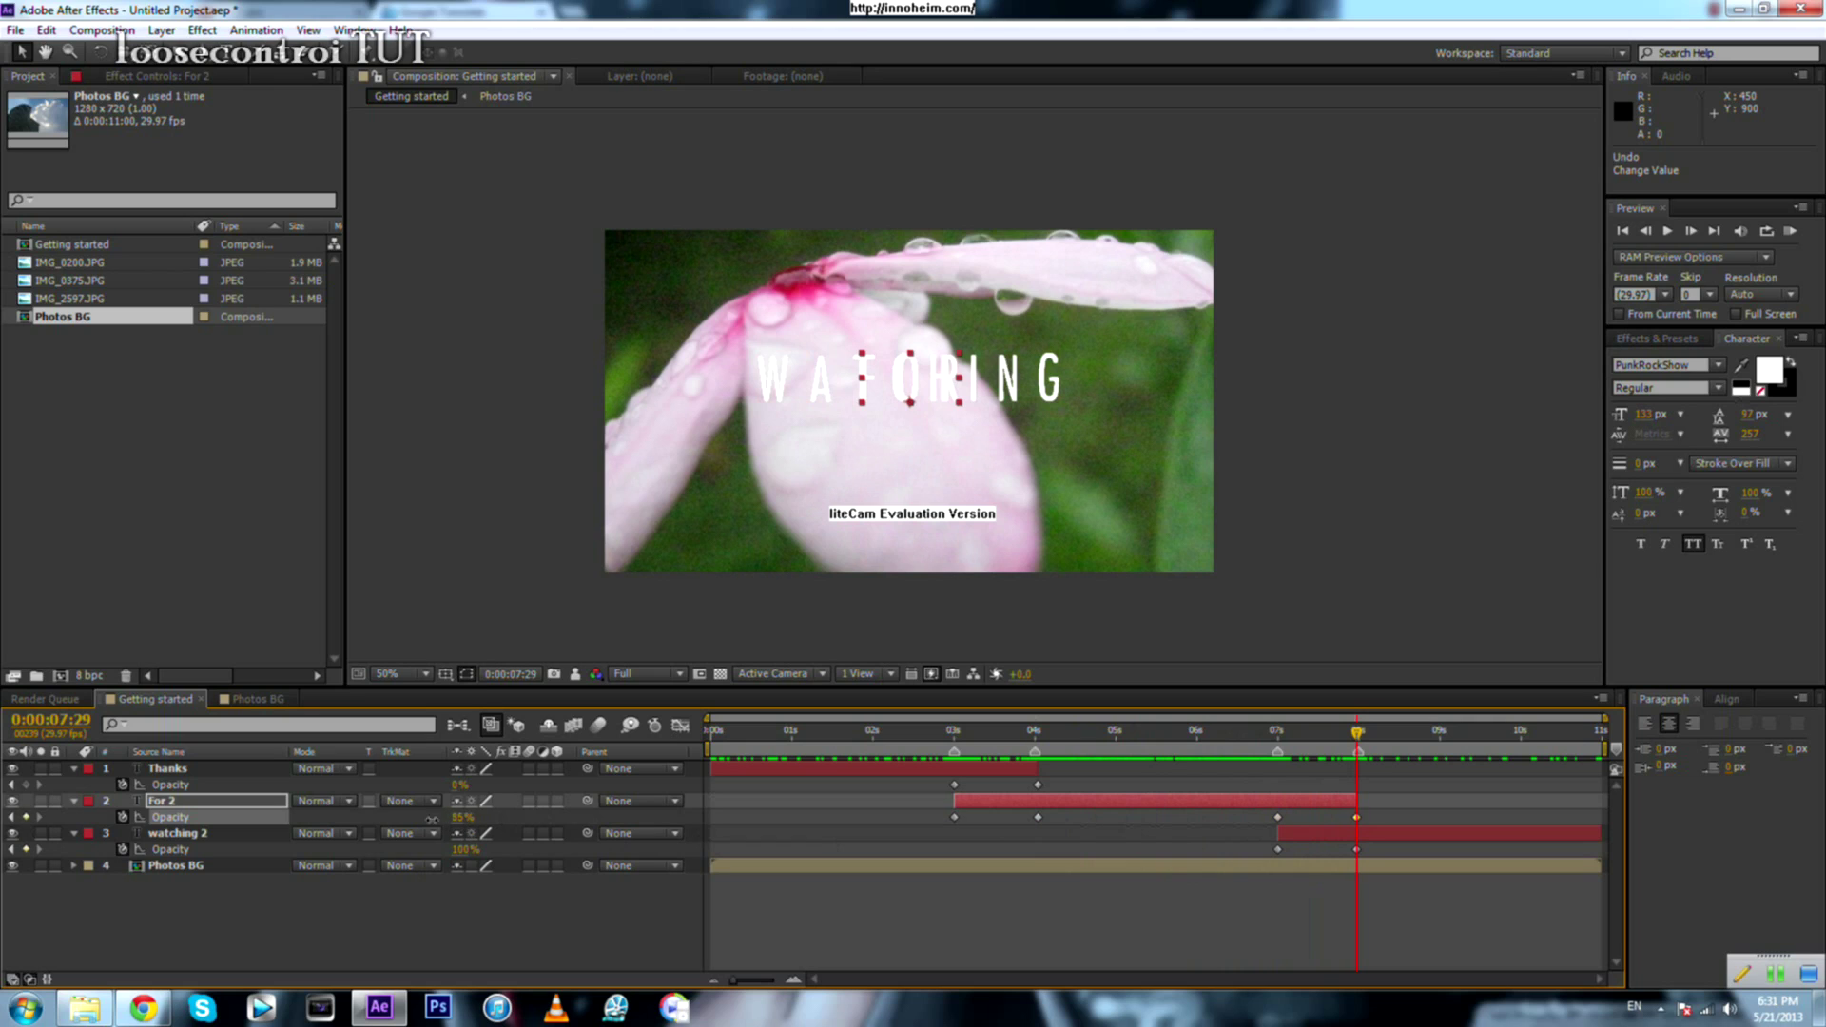
Step: Collapse the three text layers, deselect all, and start a RAM preview
left_click(74, 770)
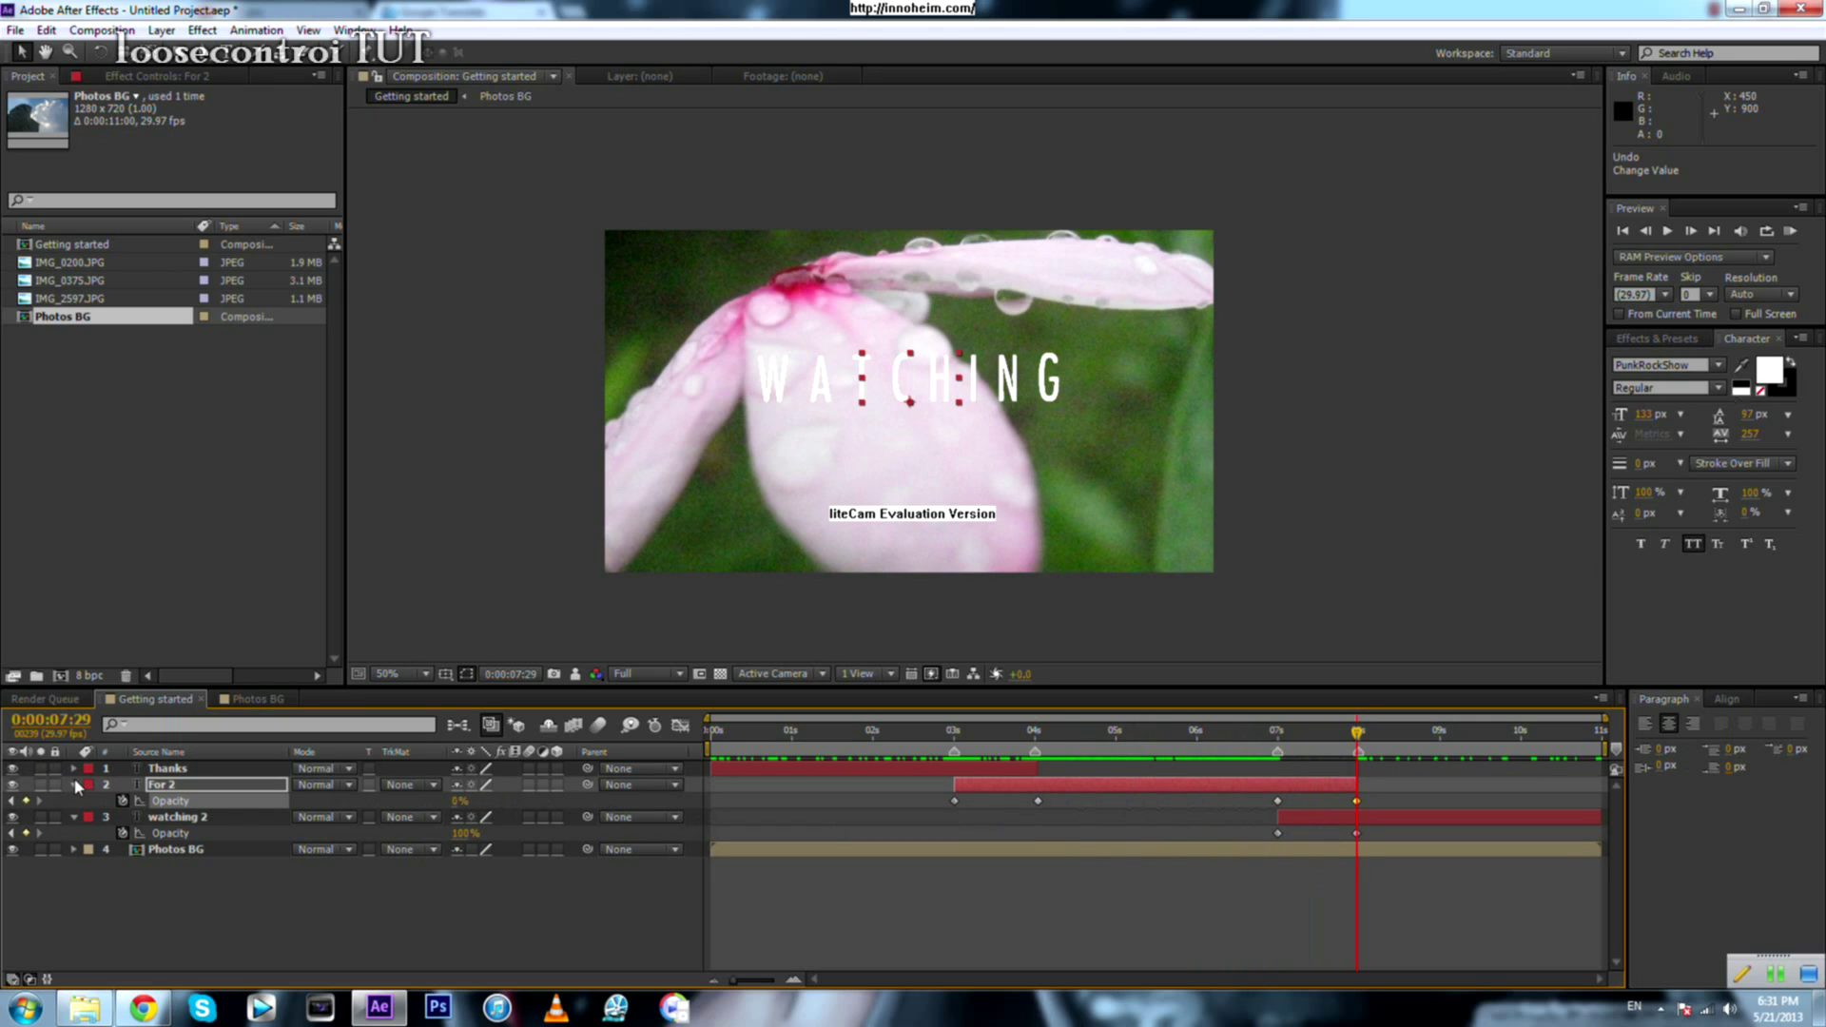
left_click(74, 784)
left_click(74, 801)
left_click(95, 854)
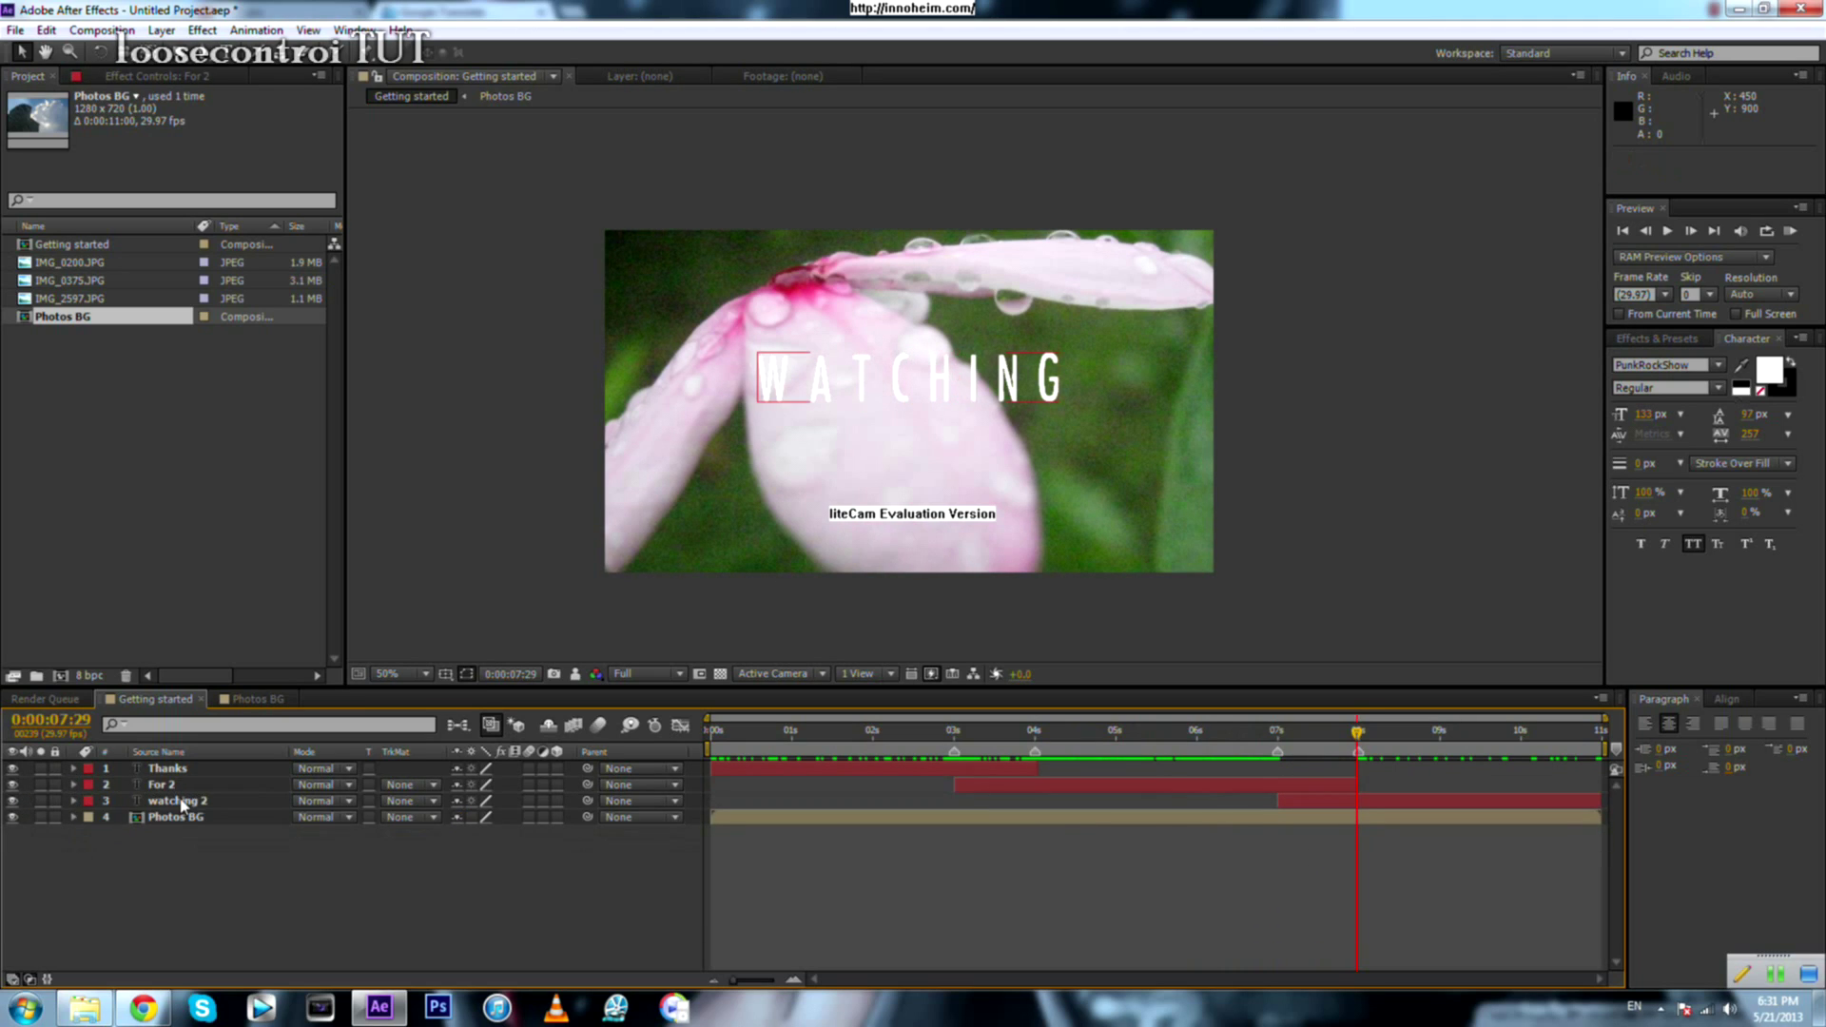
key("KP_0")
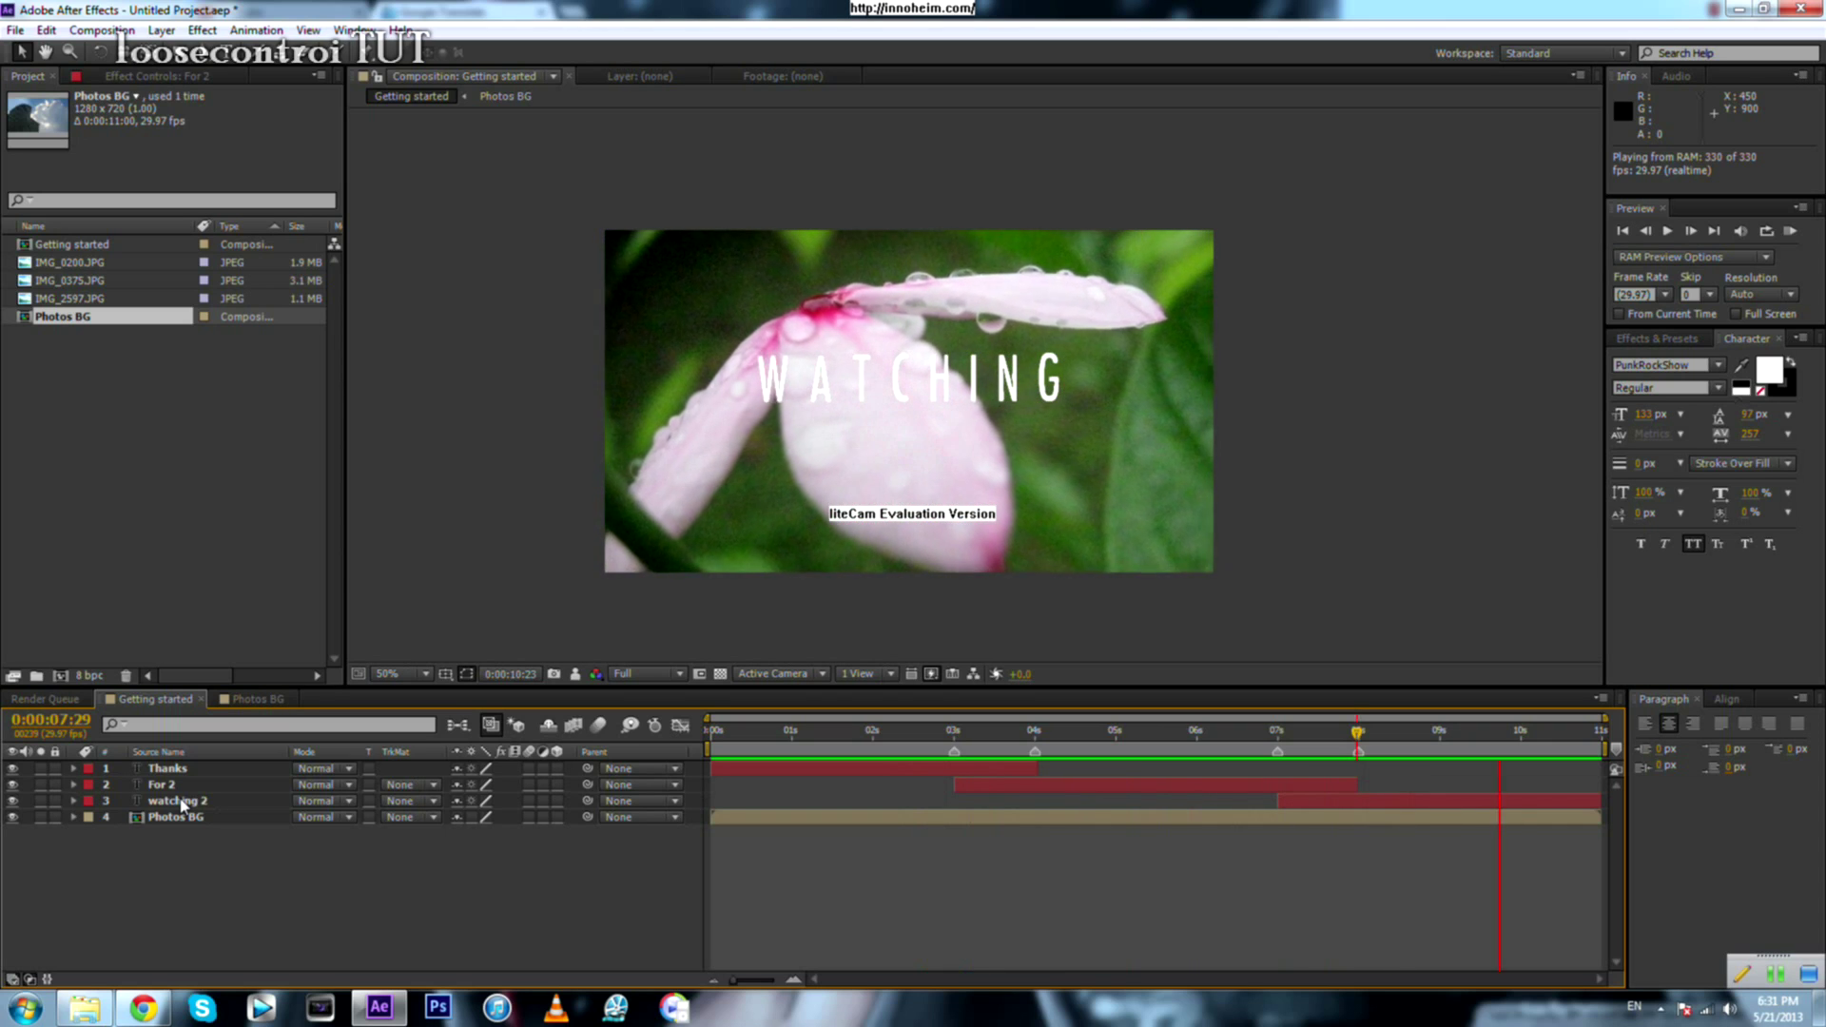
key("space")
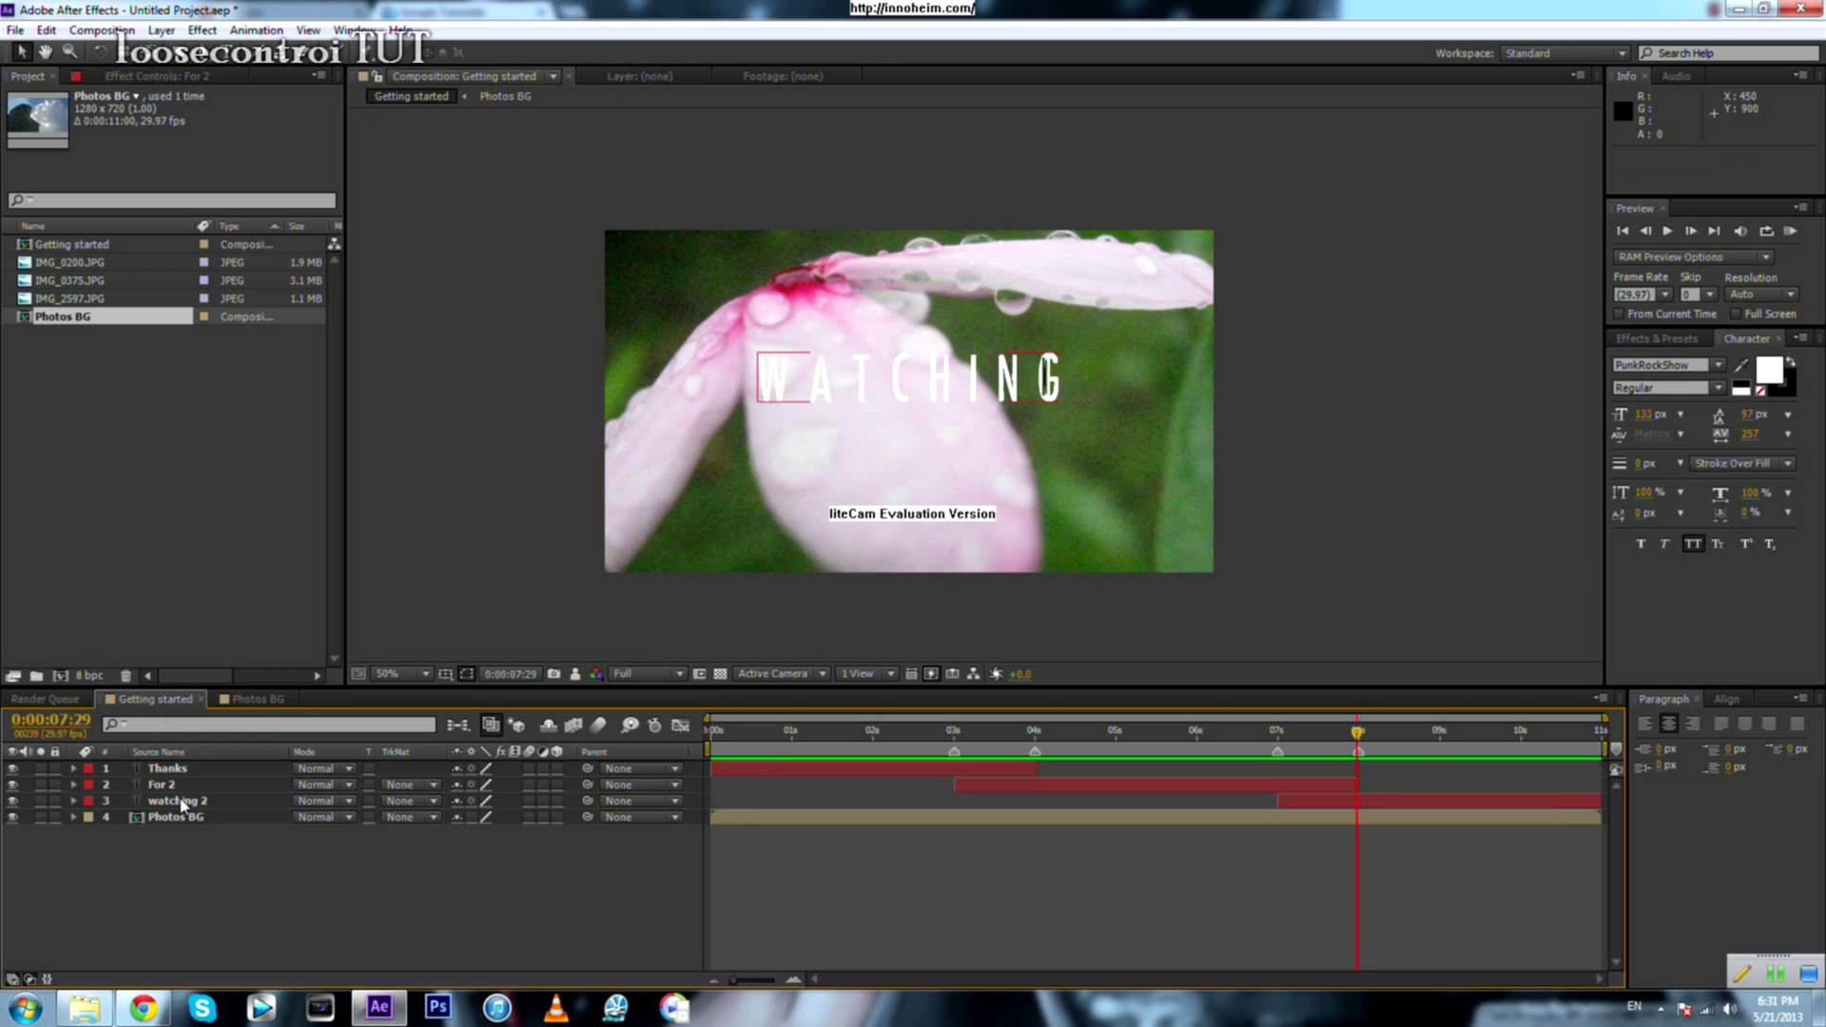
left_click_drag(1361, 730, 1126, 732)
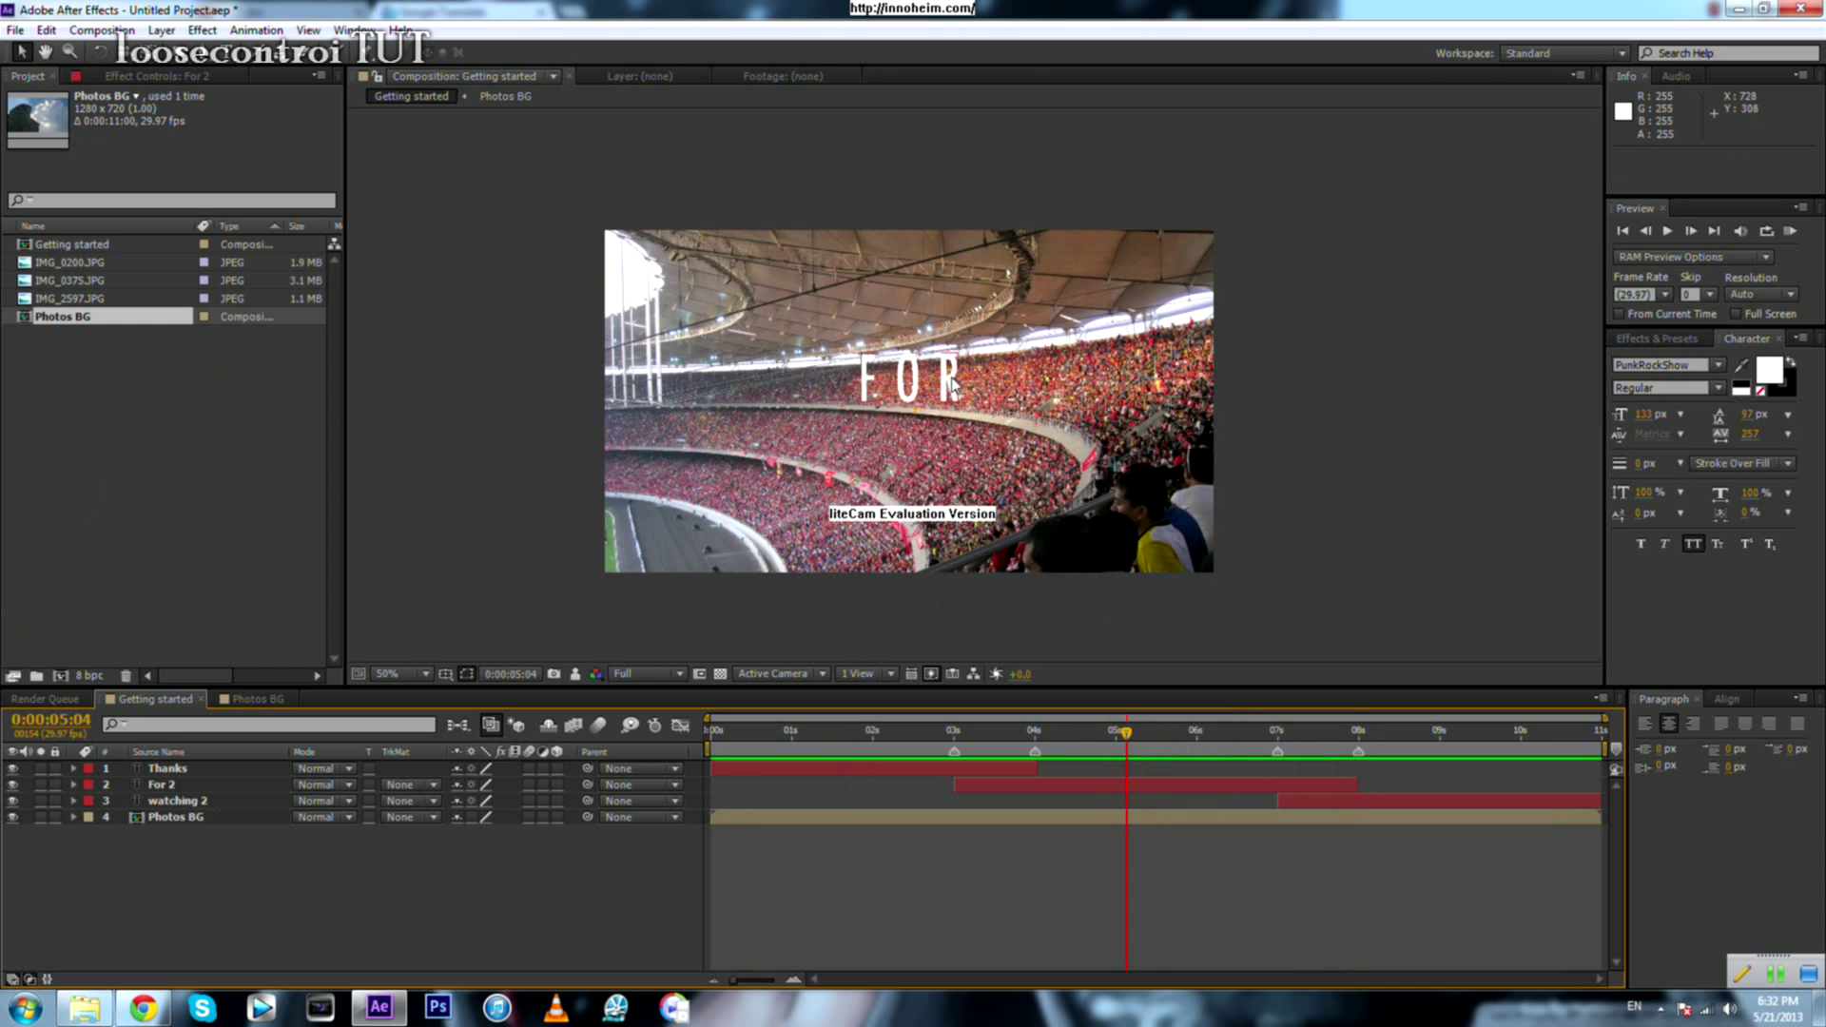
left_click_drag(1128, 735, 876, 734)
left_click(886, 772)
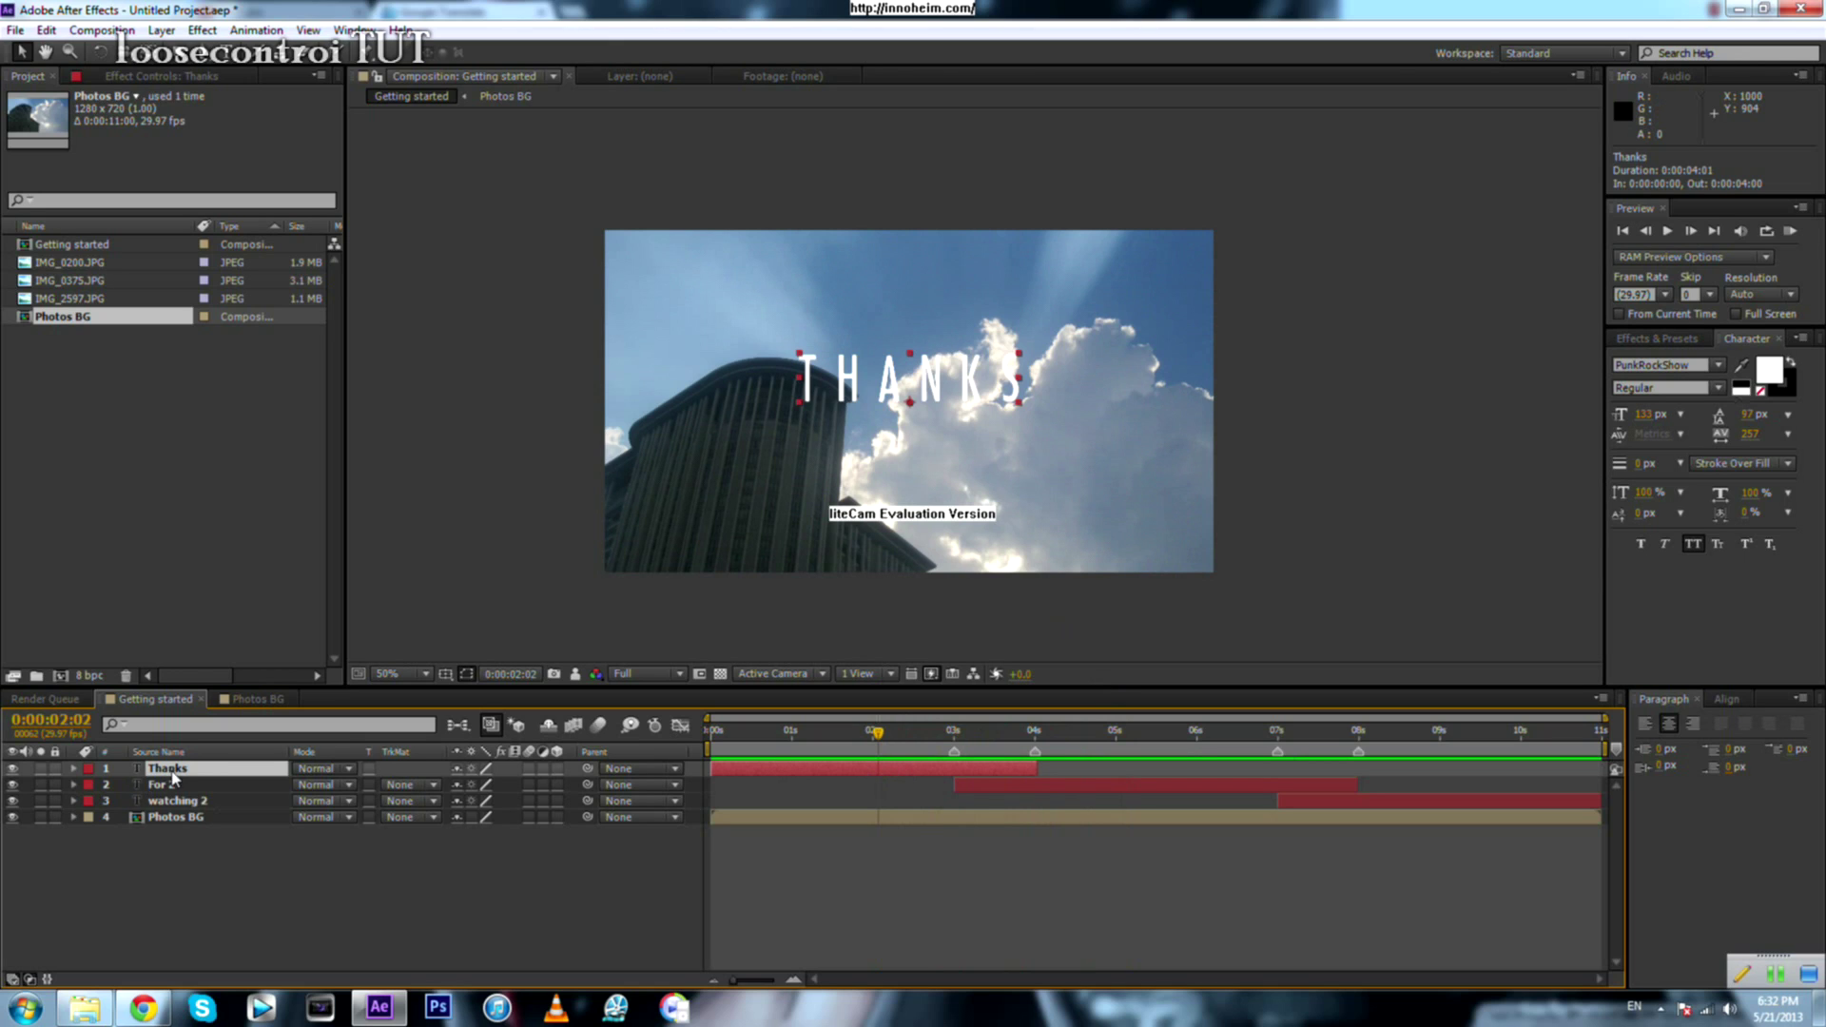
Step: Add a Drop Shadow layer style to the Thanks, For 2 and watching 2 layers
right_click(851, 775)
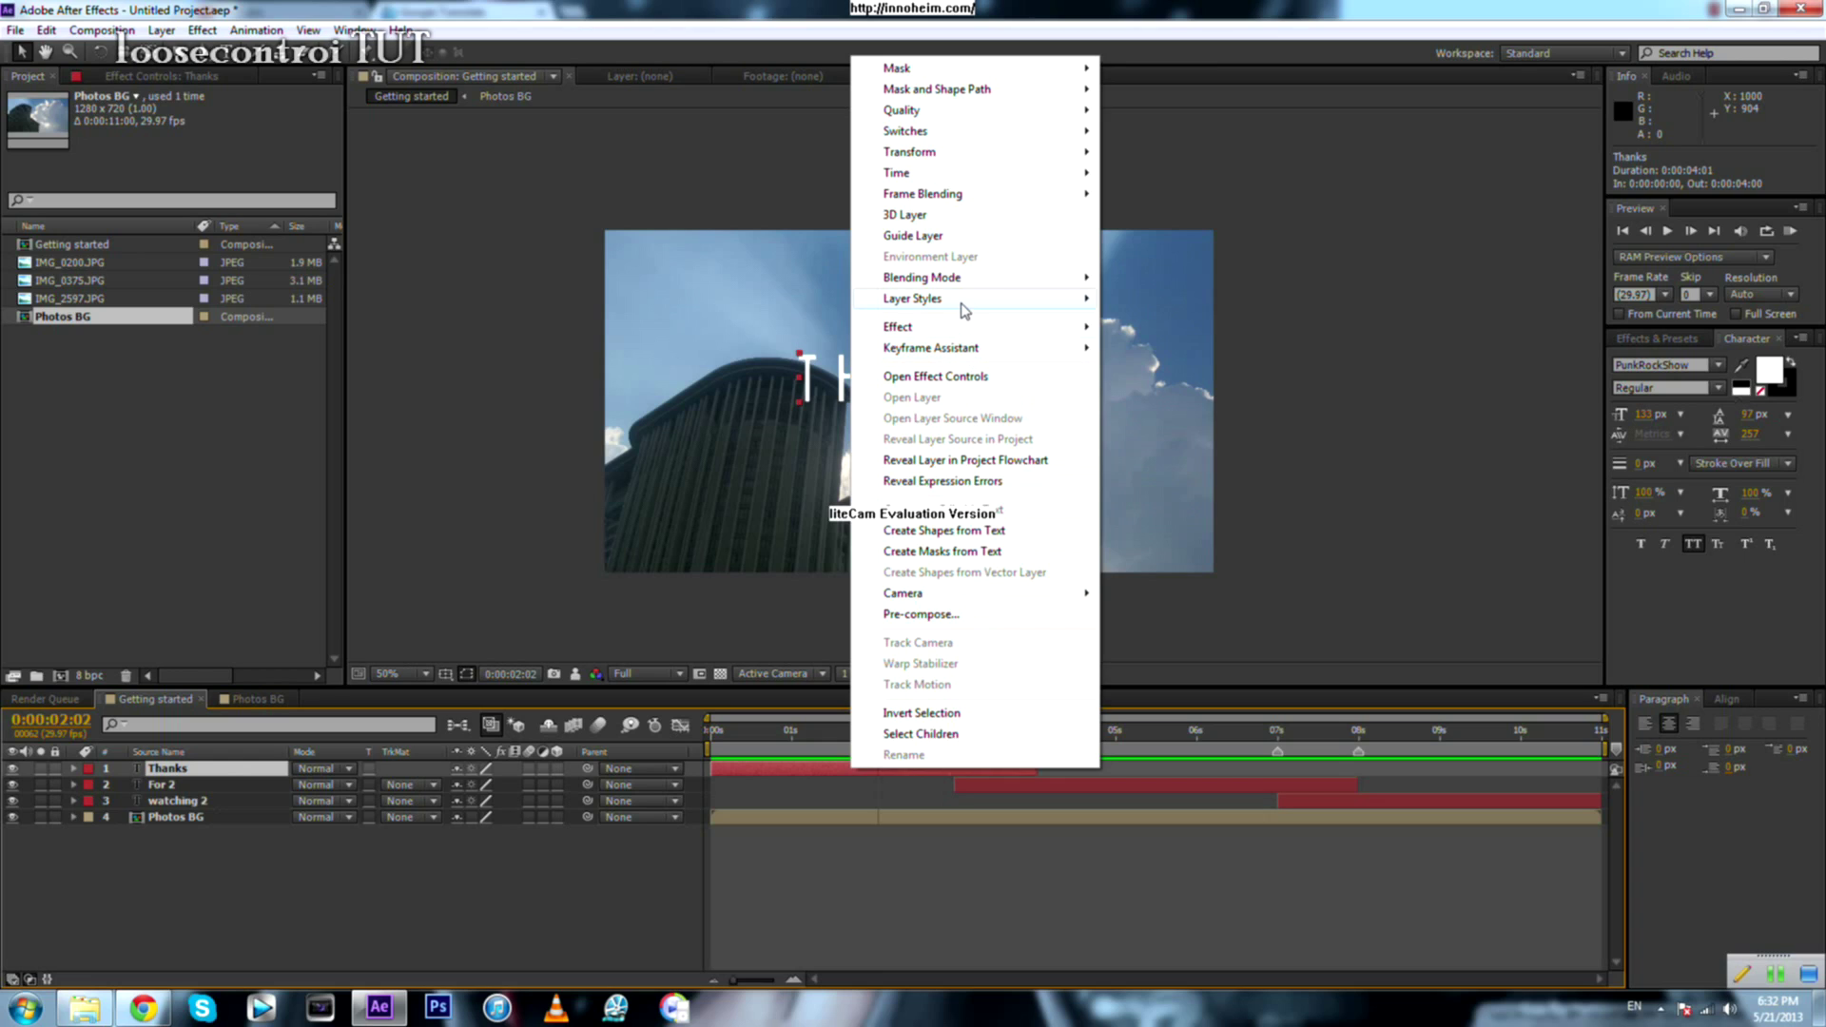
mouse_move(964, 310)
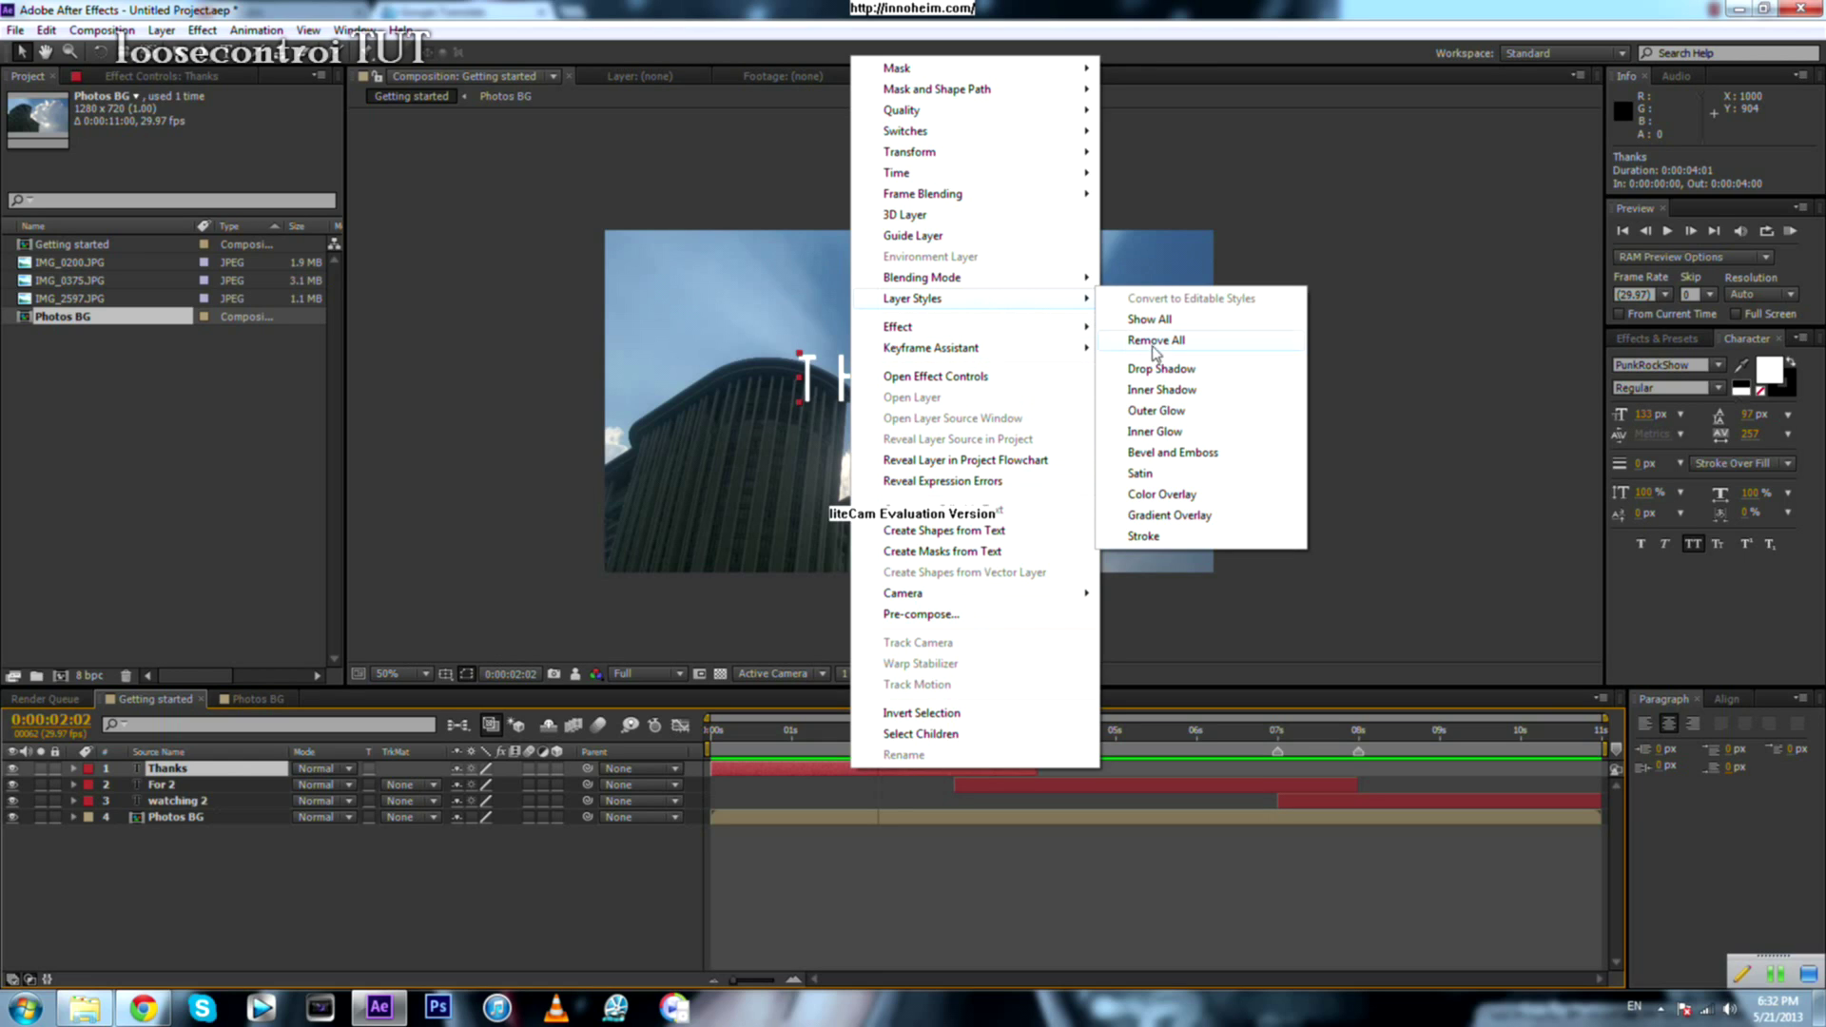
left_click(1172, 373)
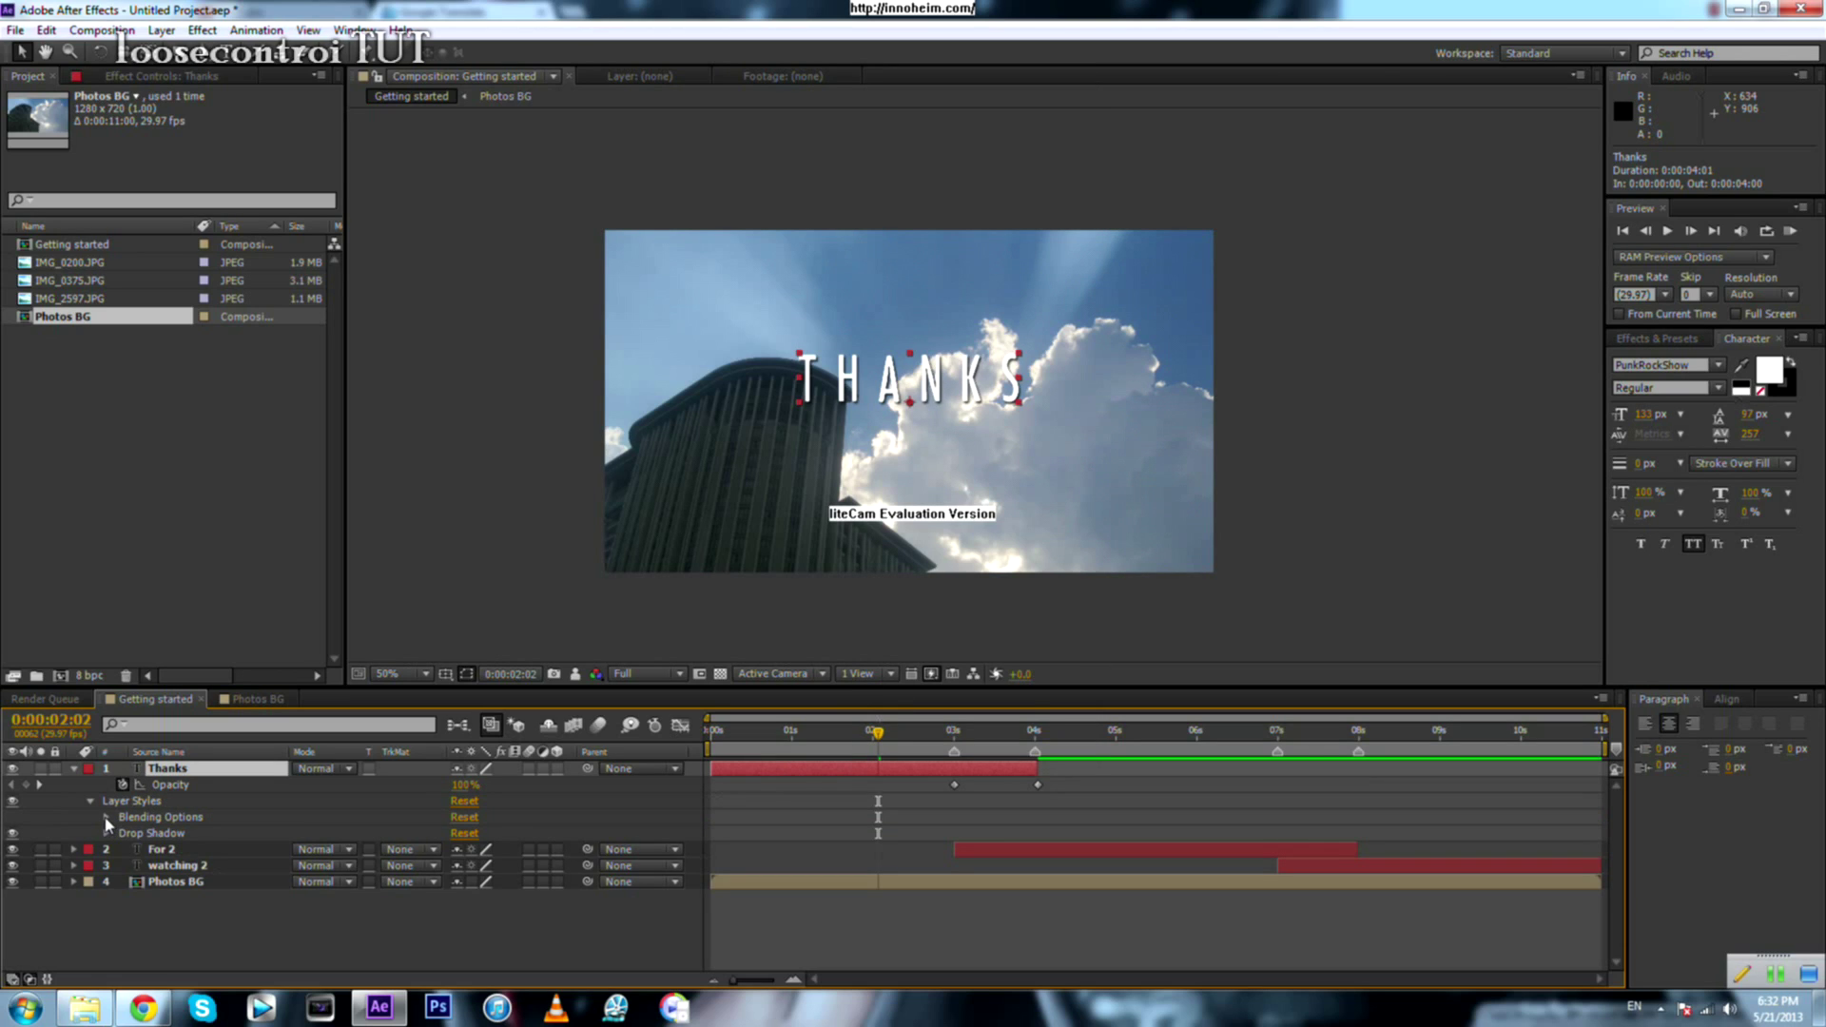
left_click_drag(878, 733, 1110, 824)
right_click(1127, 850)
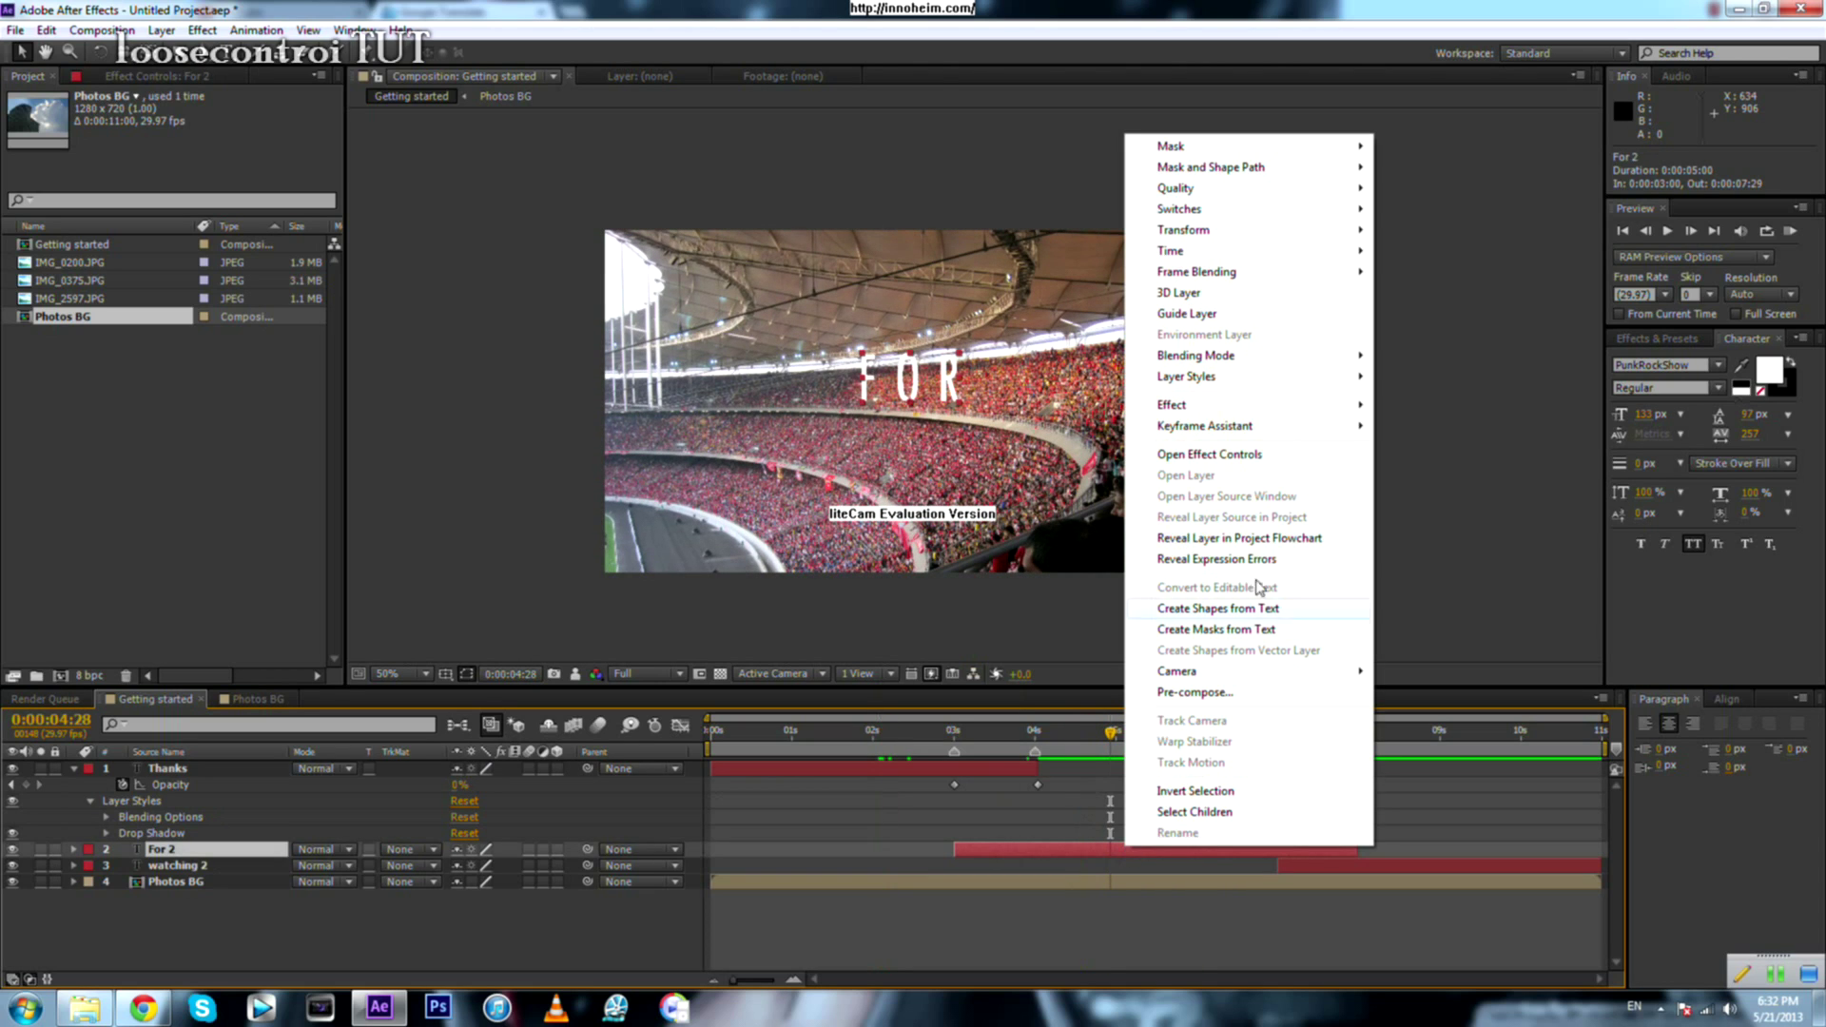
mouse_move(1229, 378)
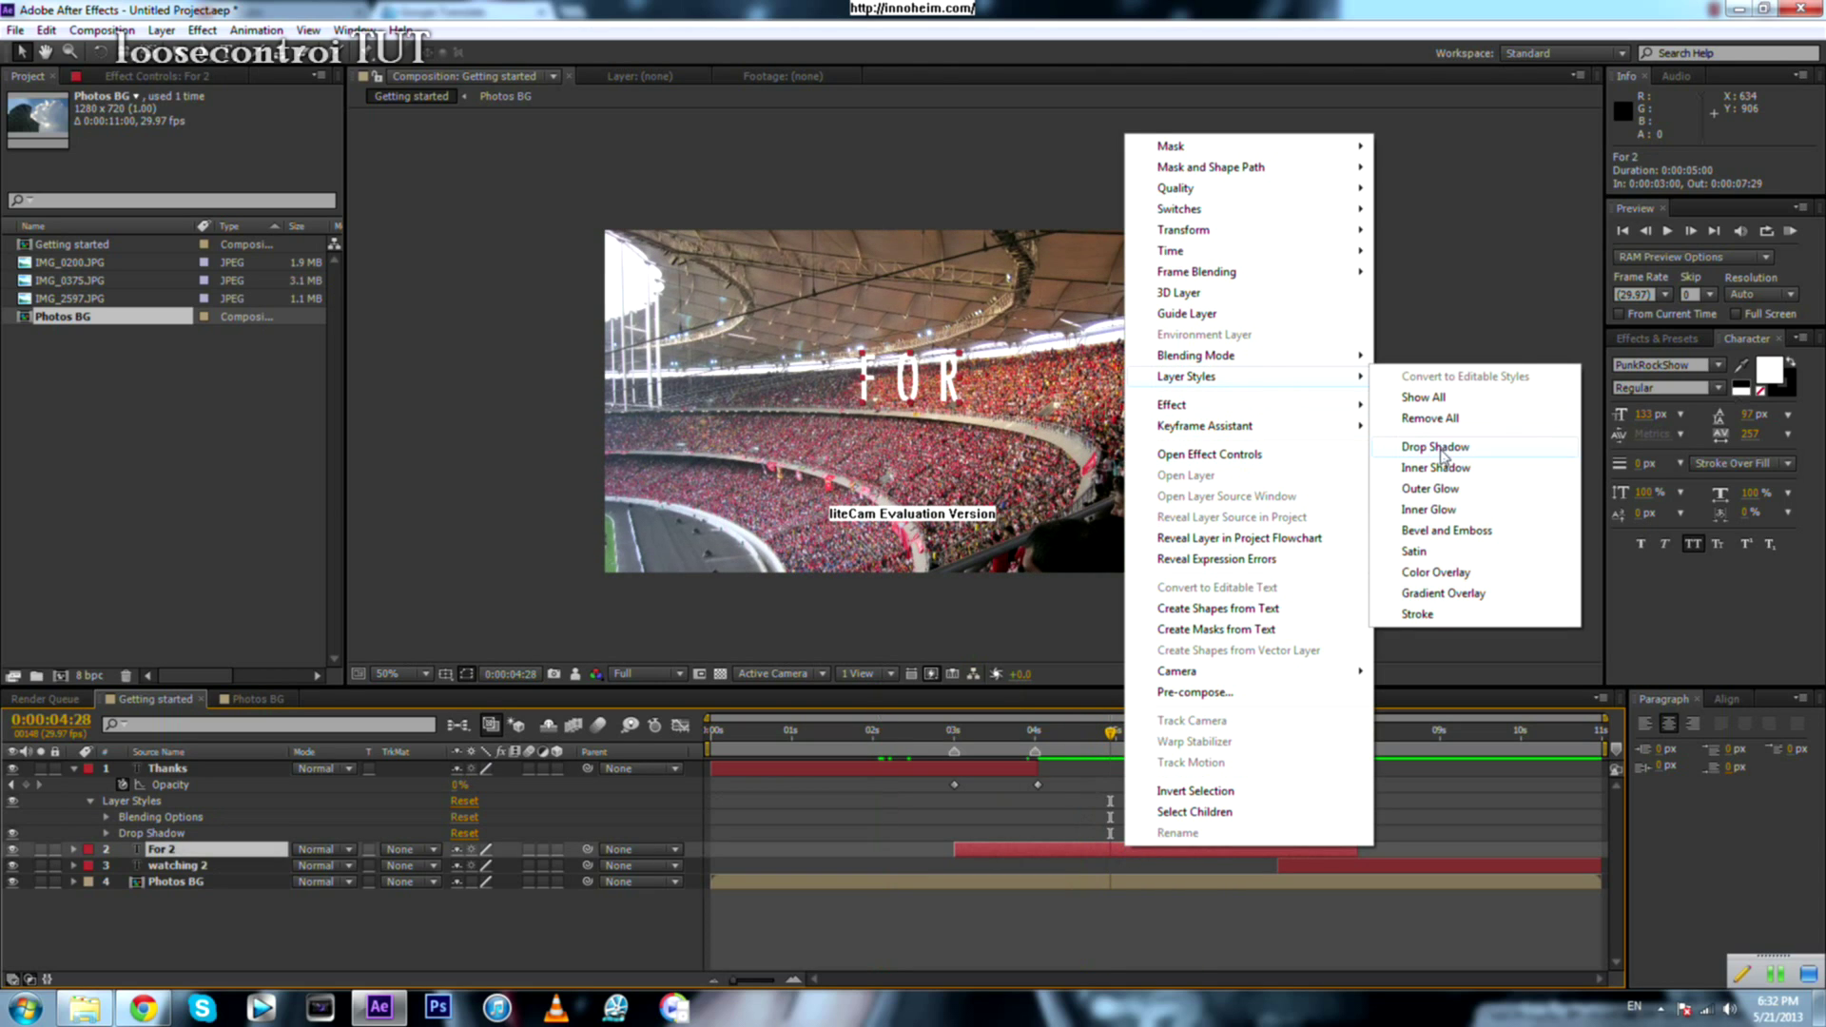
left_click(1441, 448)
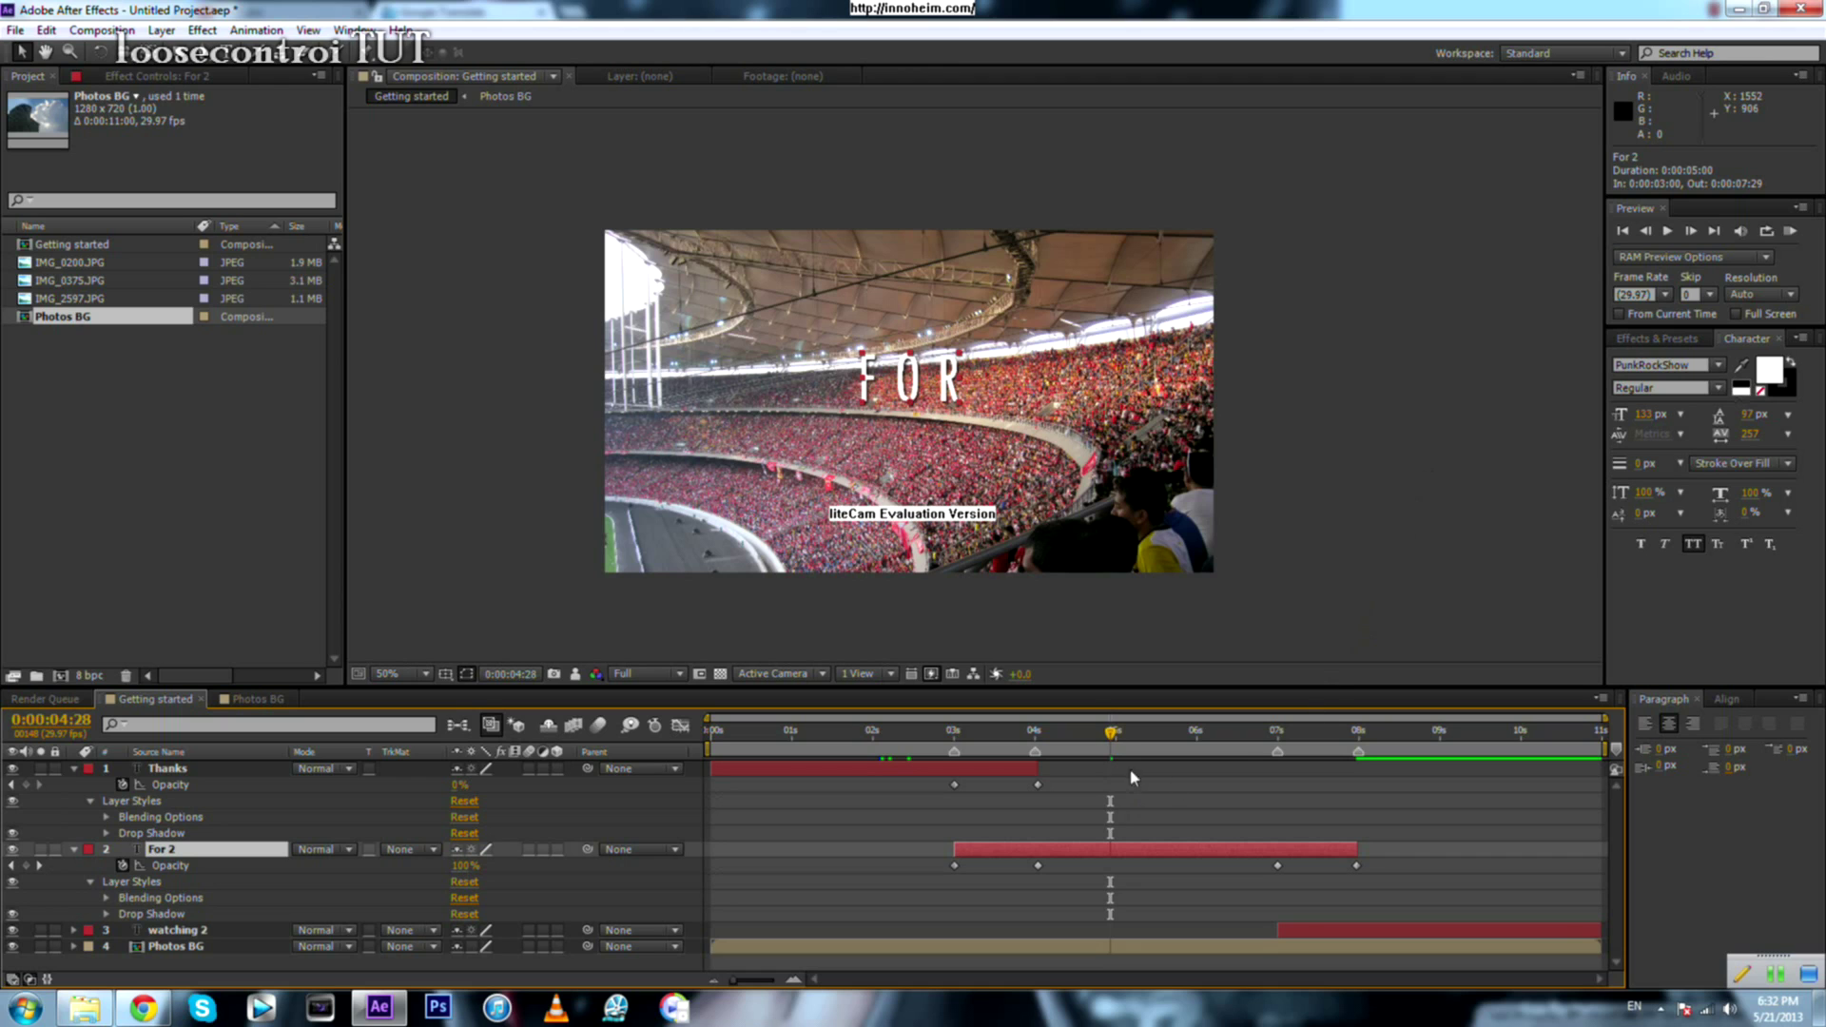
left_click_drag(1116, 741, 1408, 938)
right_click(1408, 937)
mouse_move(1488, 460)
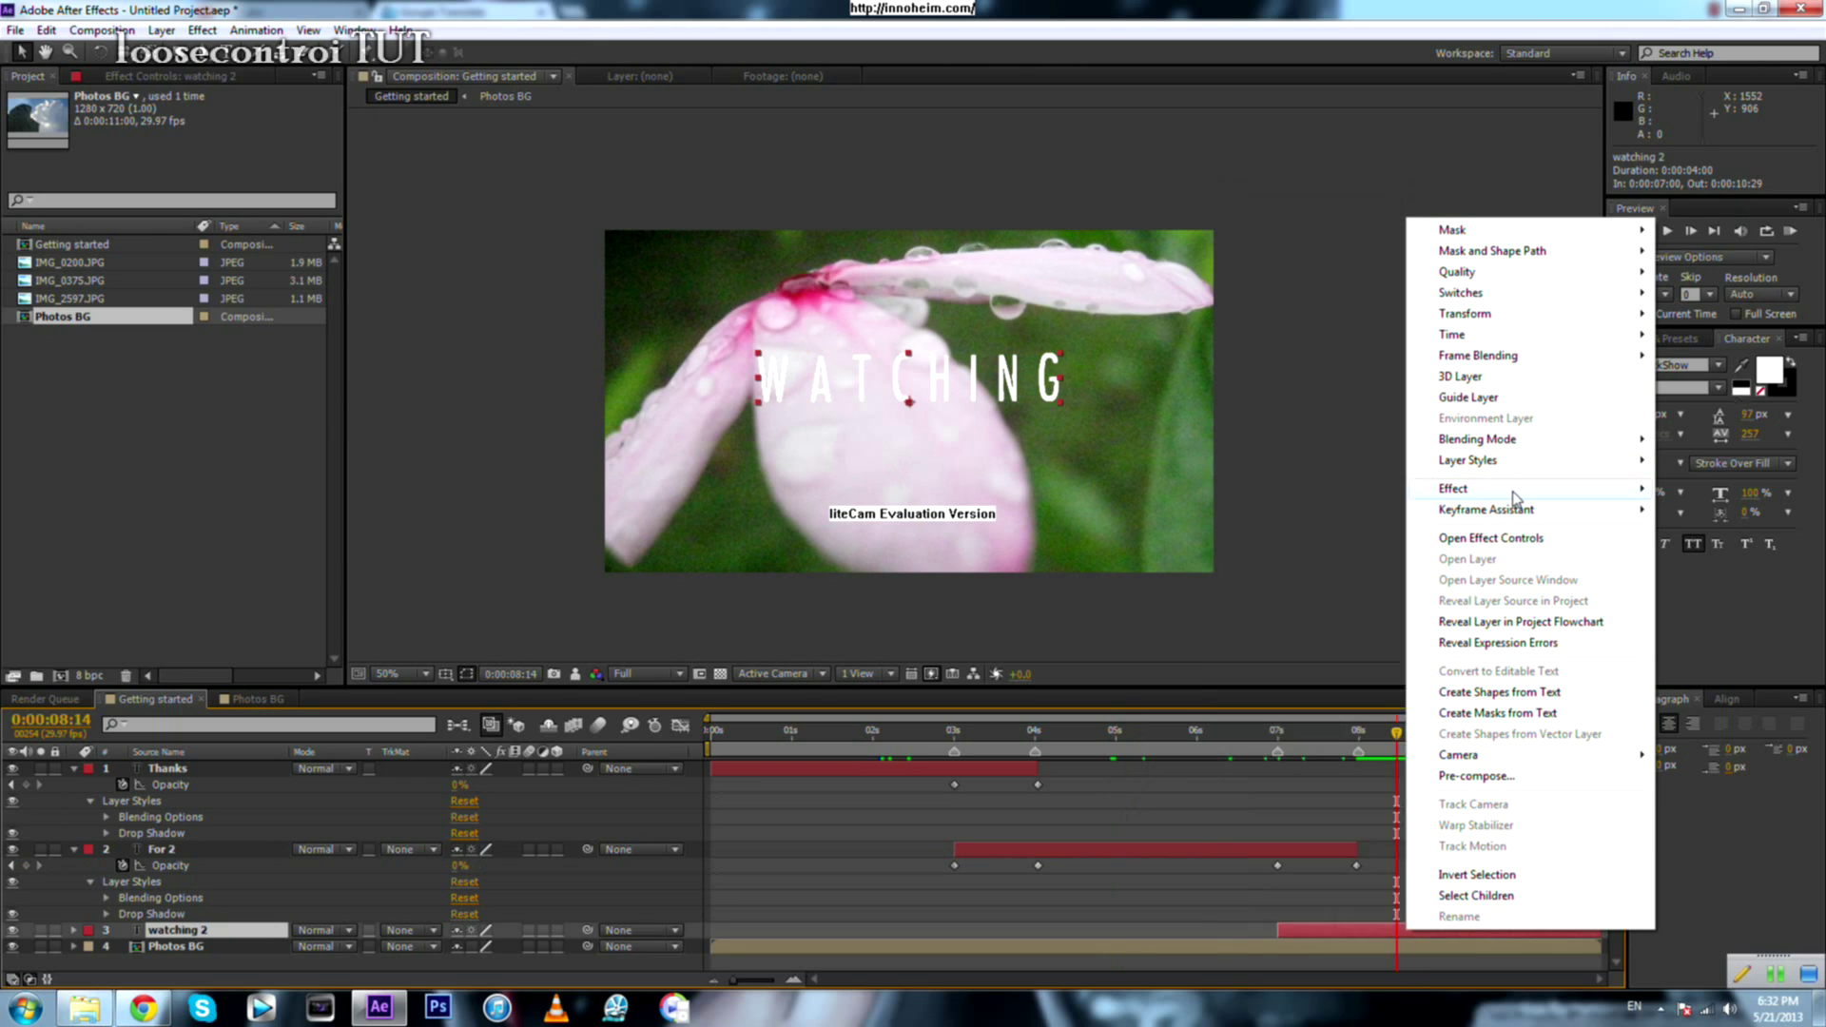
mouse_move(1516, 494)
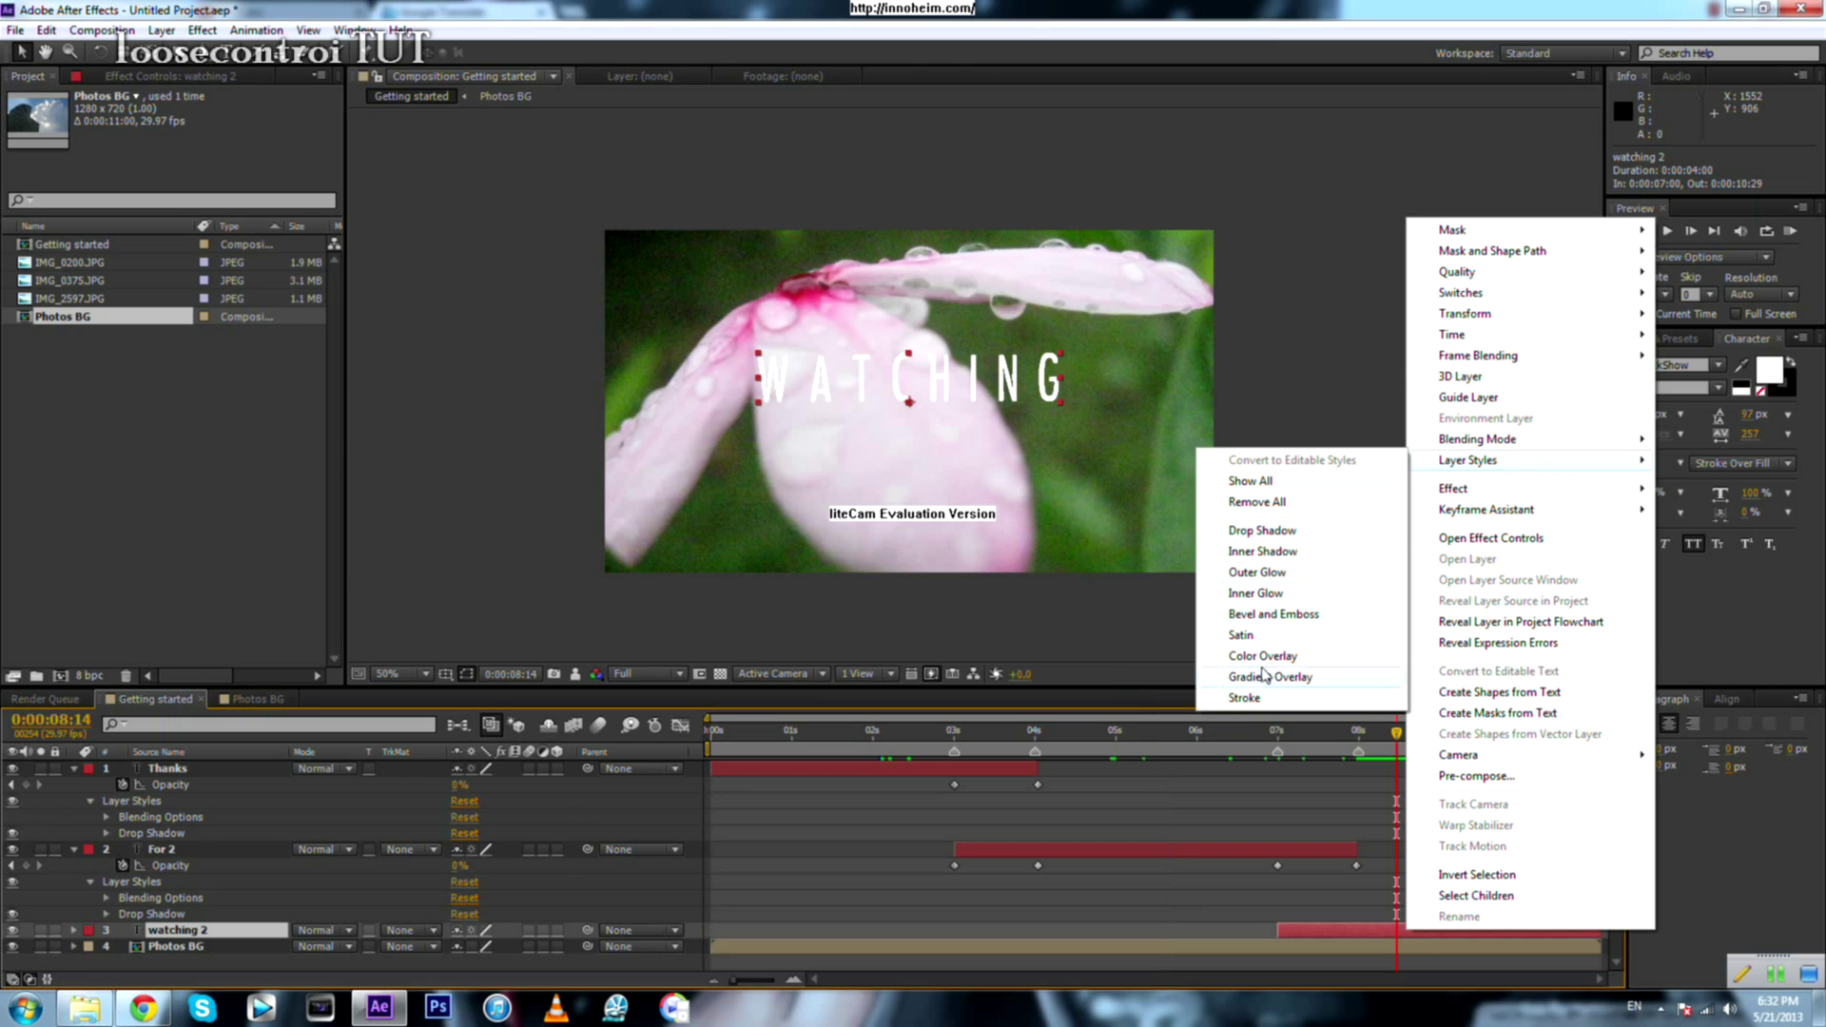
left_click(1262, 531)
Step: Collapse the three text layer rows, deselect, and start a RAM preview
scroll(95, 817, "up", 1)
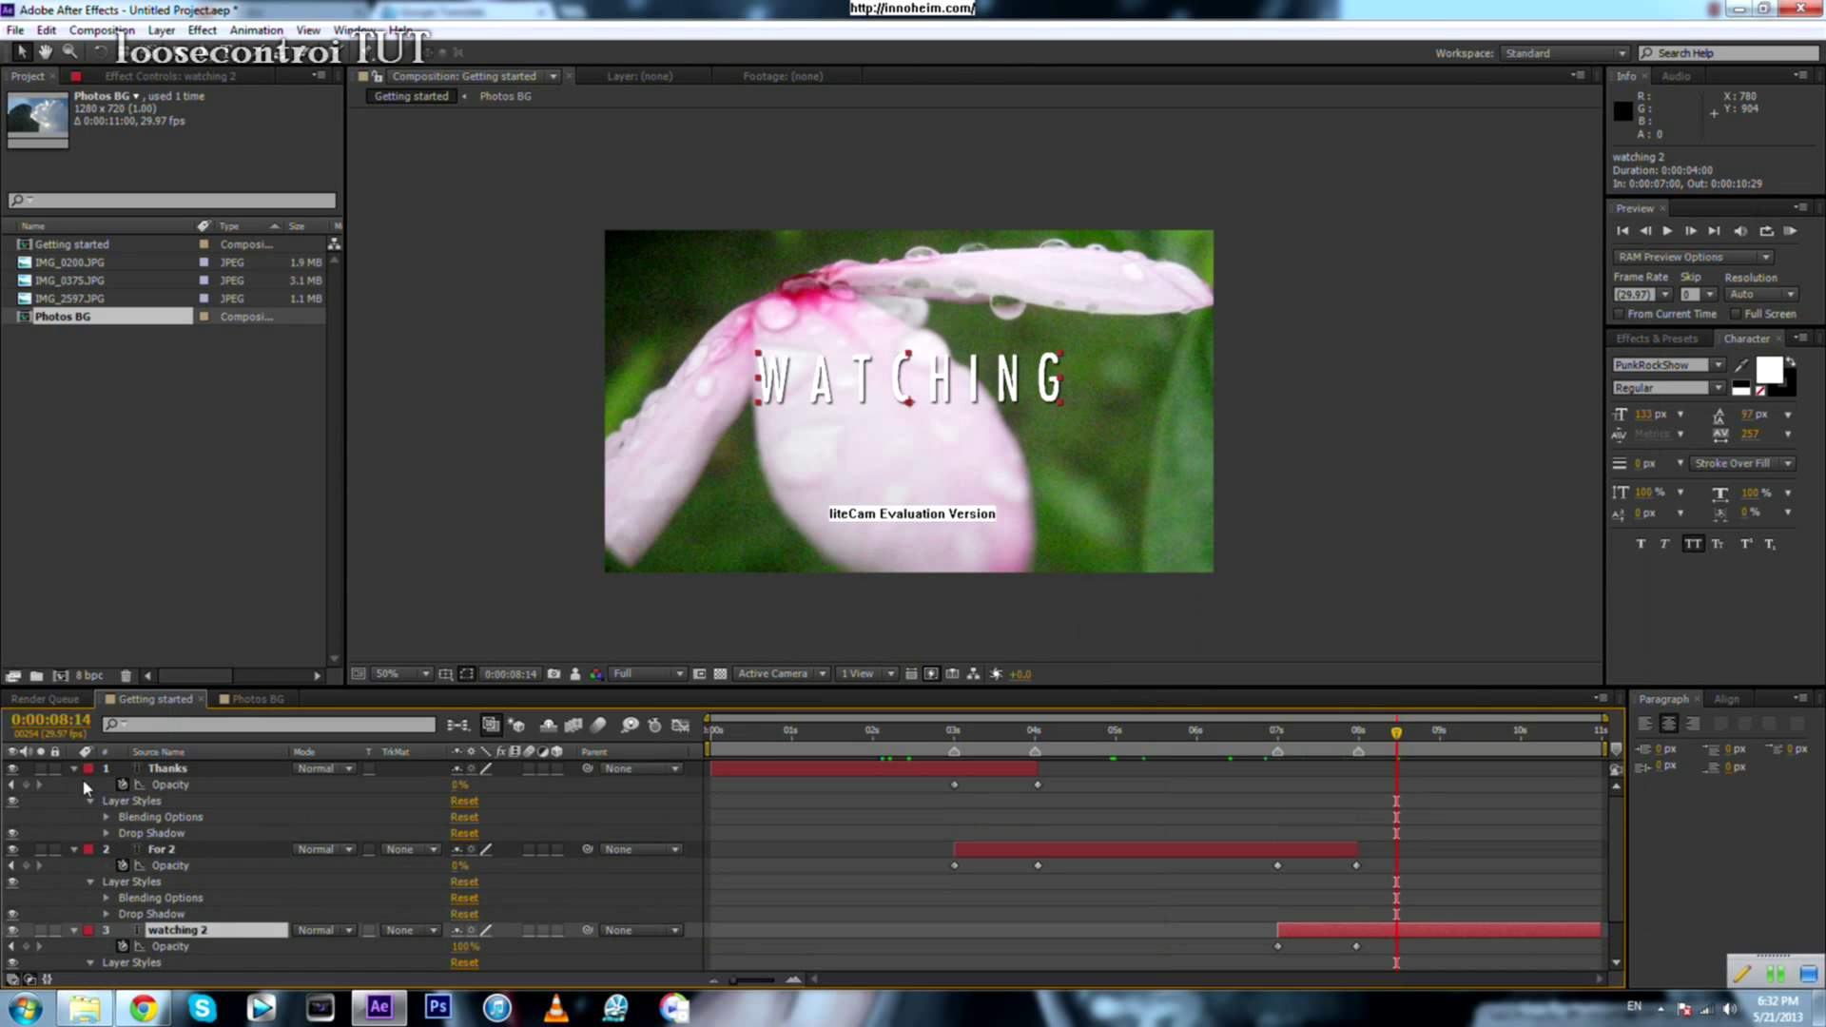
left_click(74, 771)
left_click(74, 786)
left_click(74, 801)
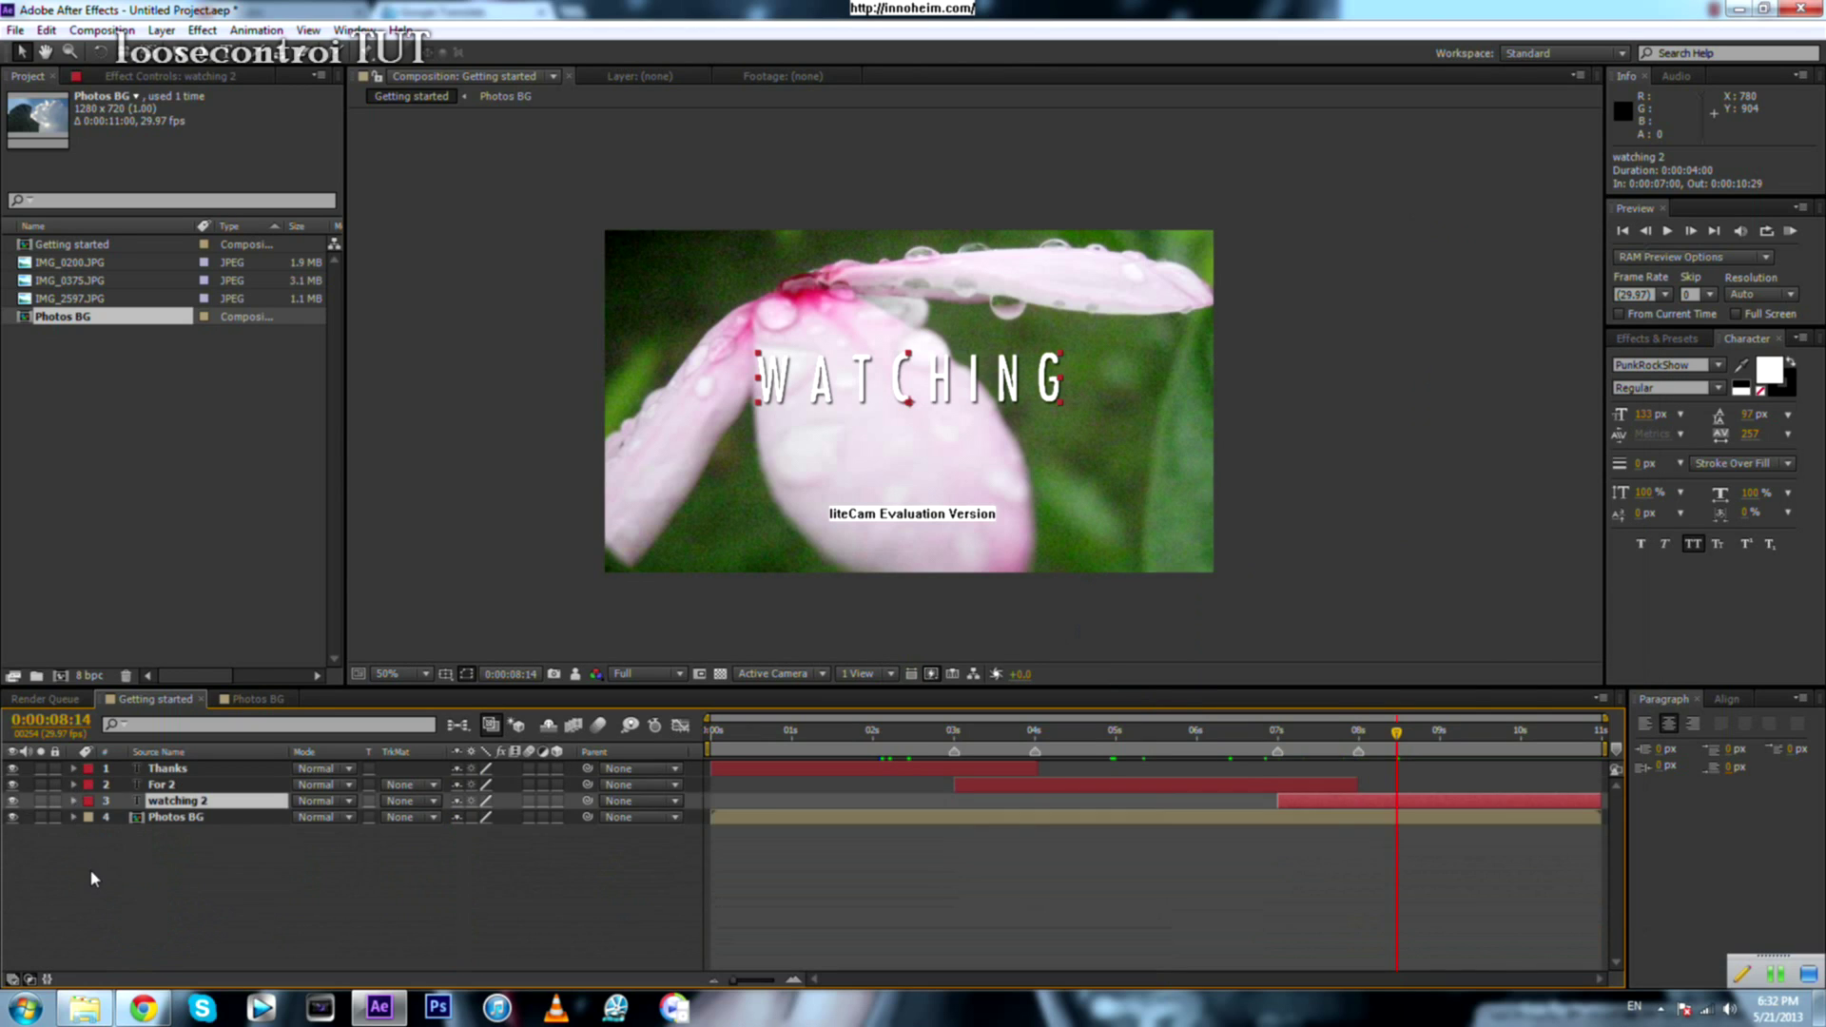
left_click(94, 879)
key("KP_0")
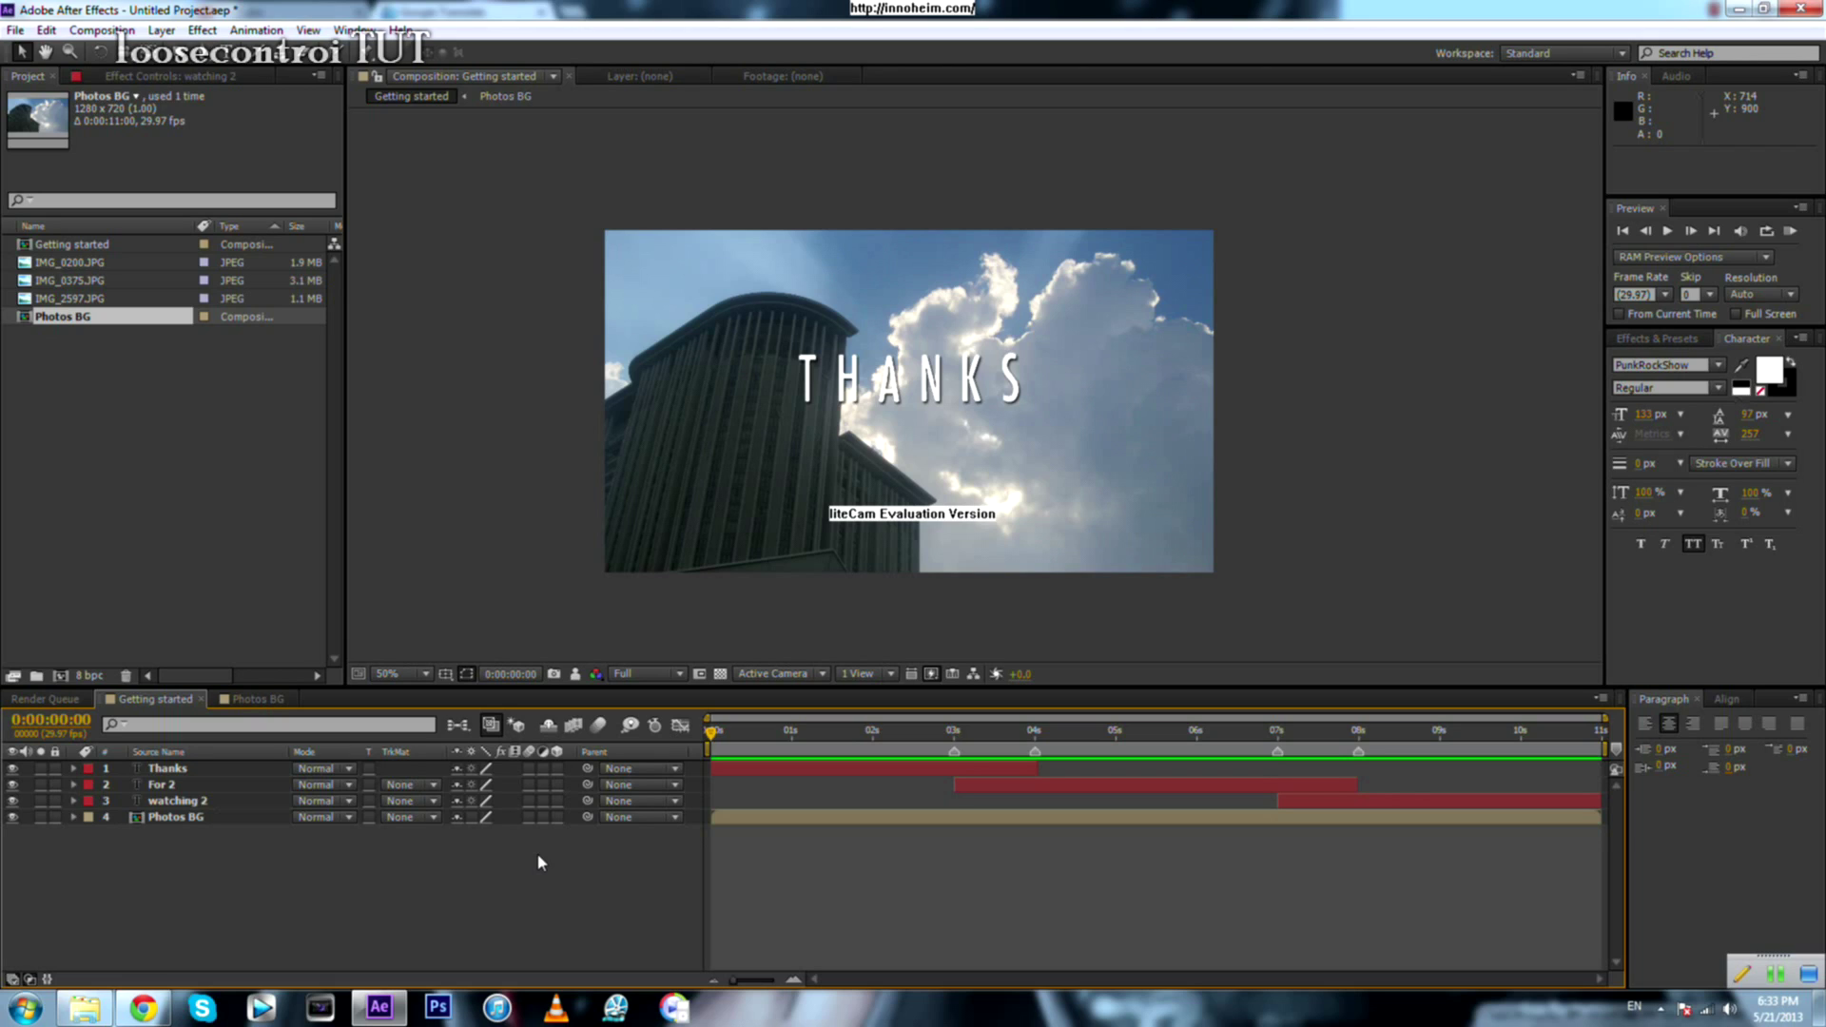
left_click(189, 423)
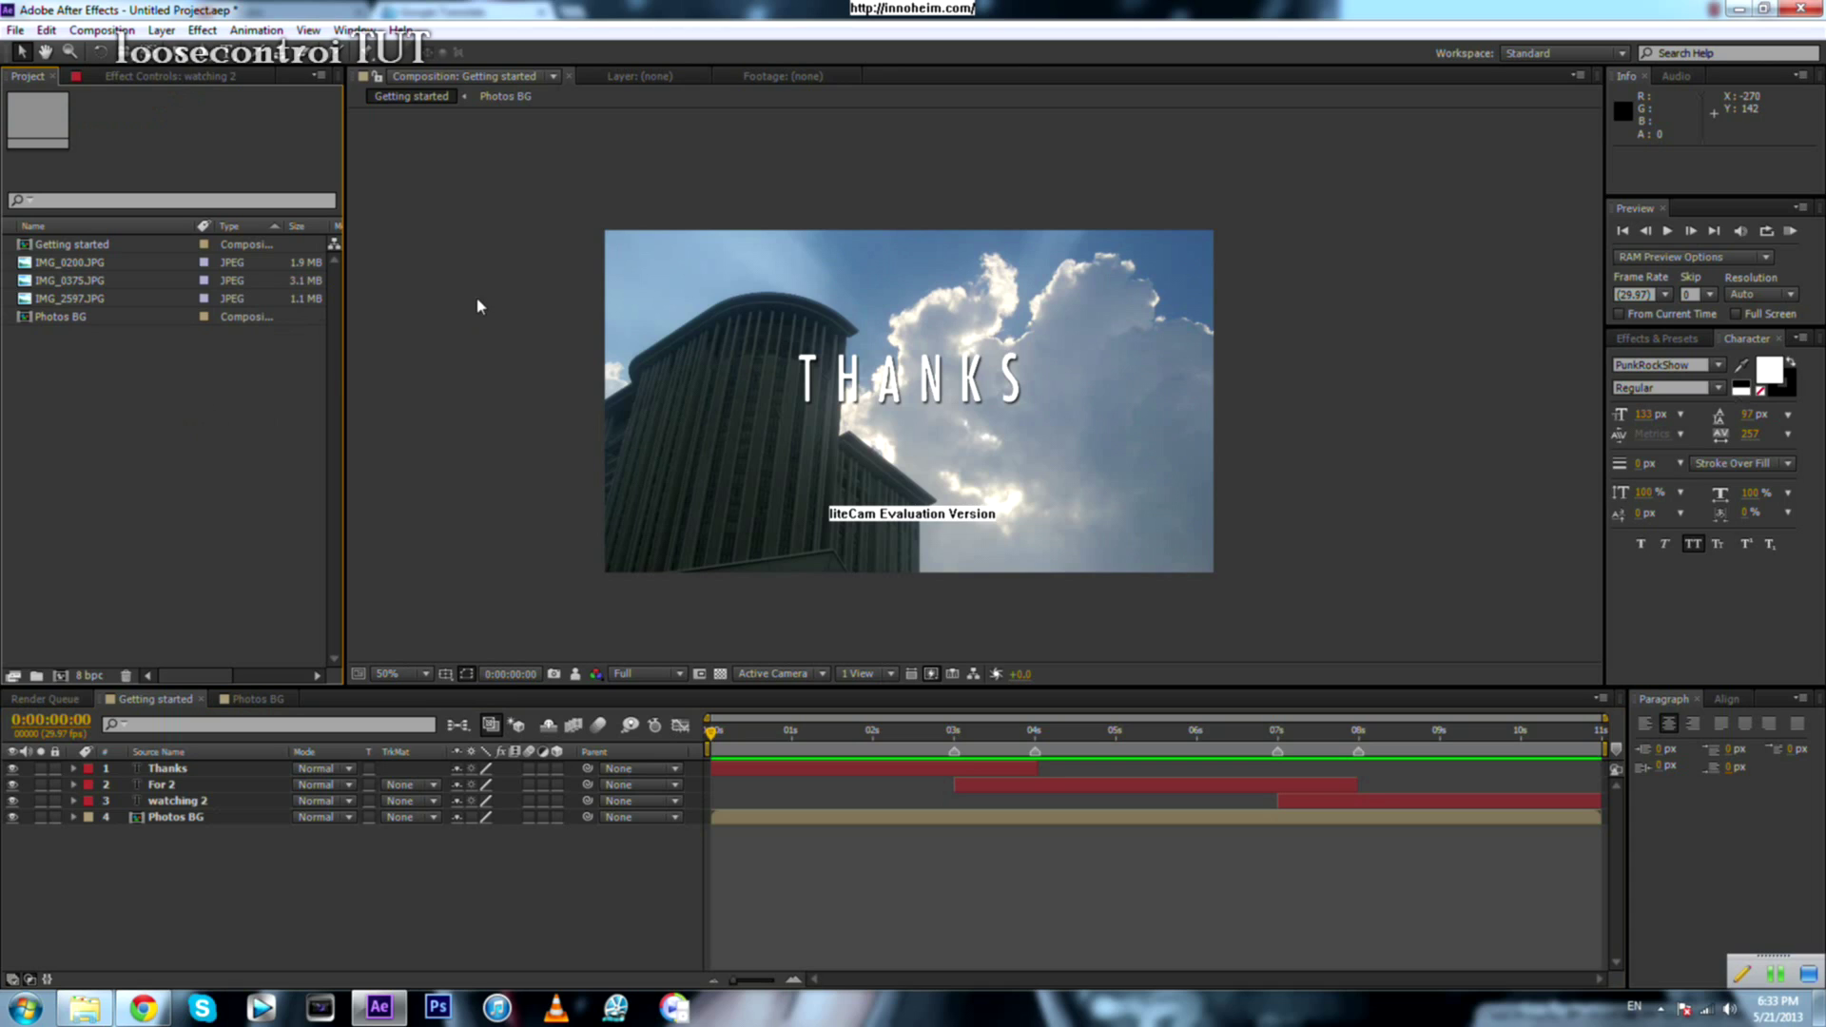
left_click(296, 913)
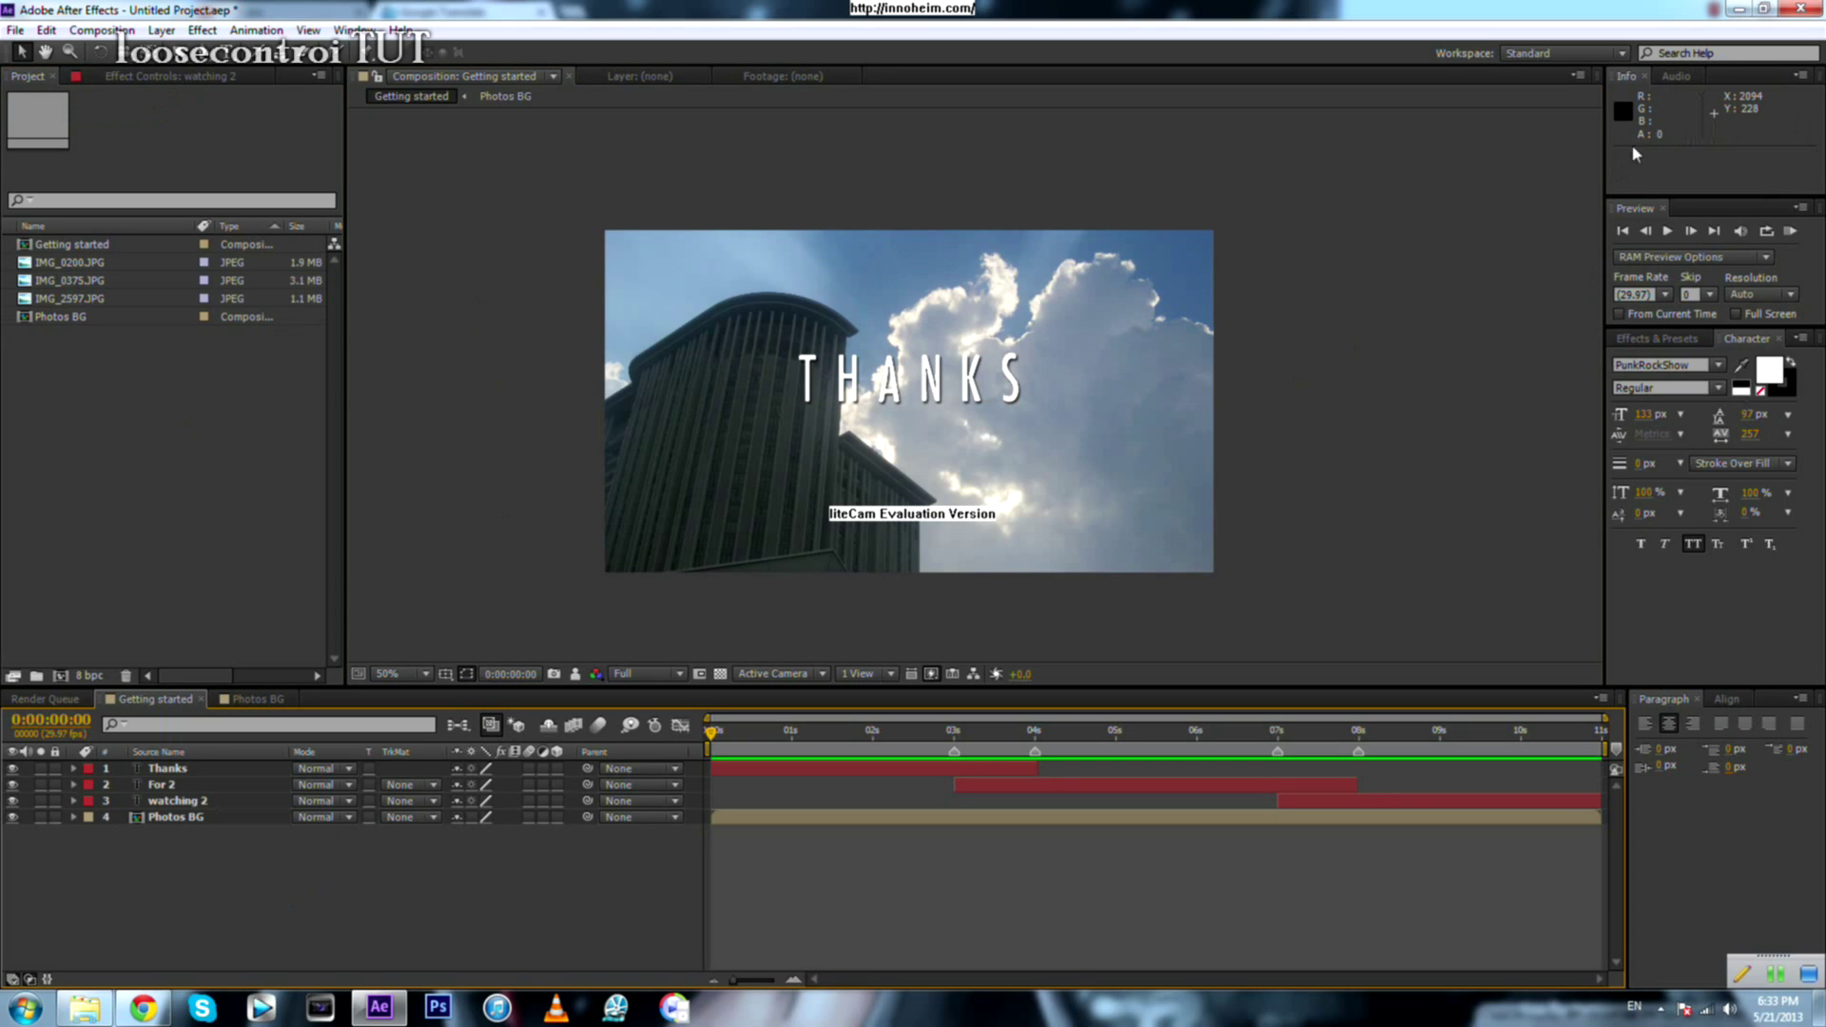
left_click(200, 579)
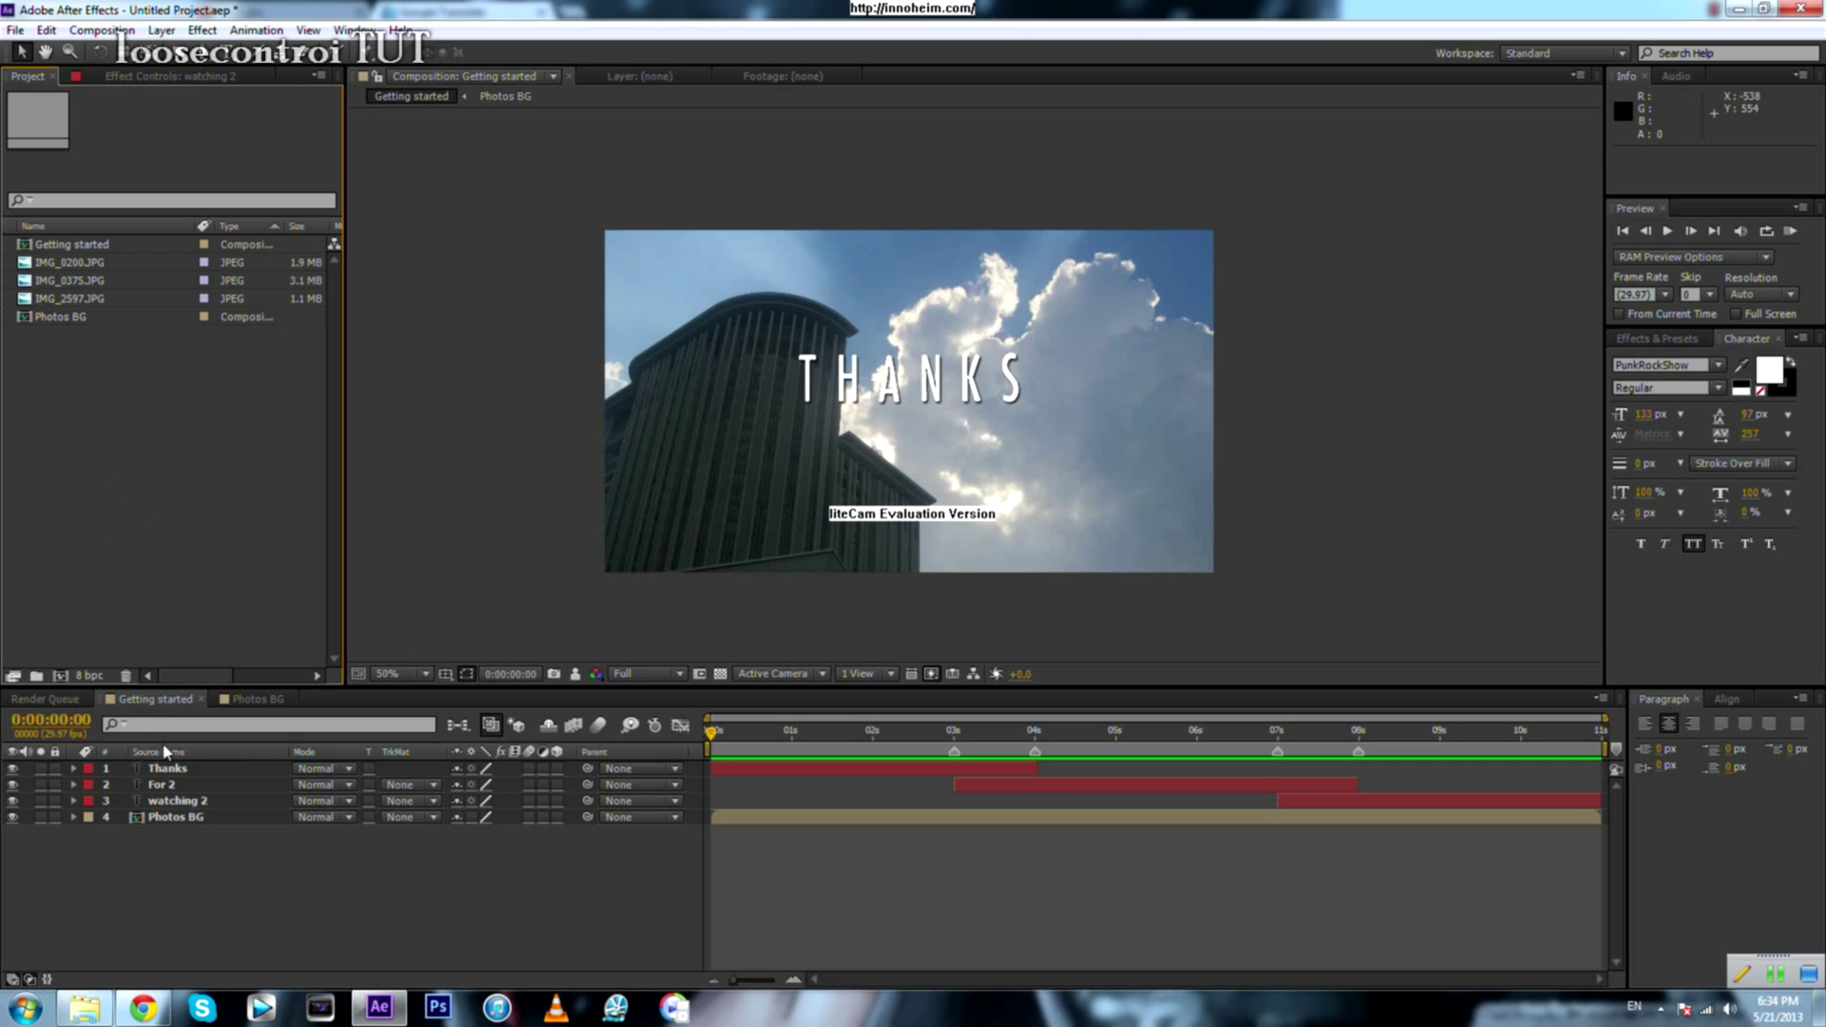
Step: Keep the timeline work area at the full 11 seconds, with the current time at frame 2
left_click(161, 708)
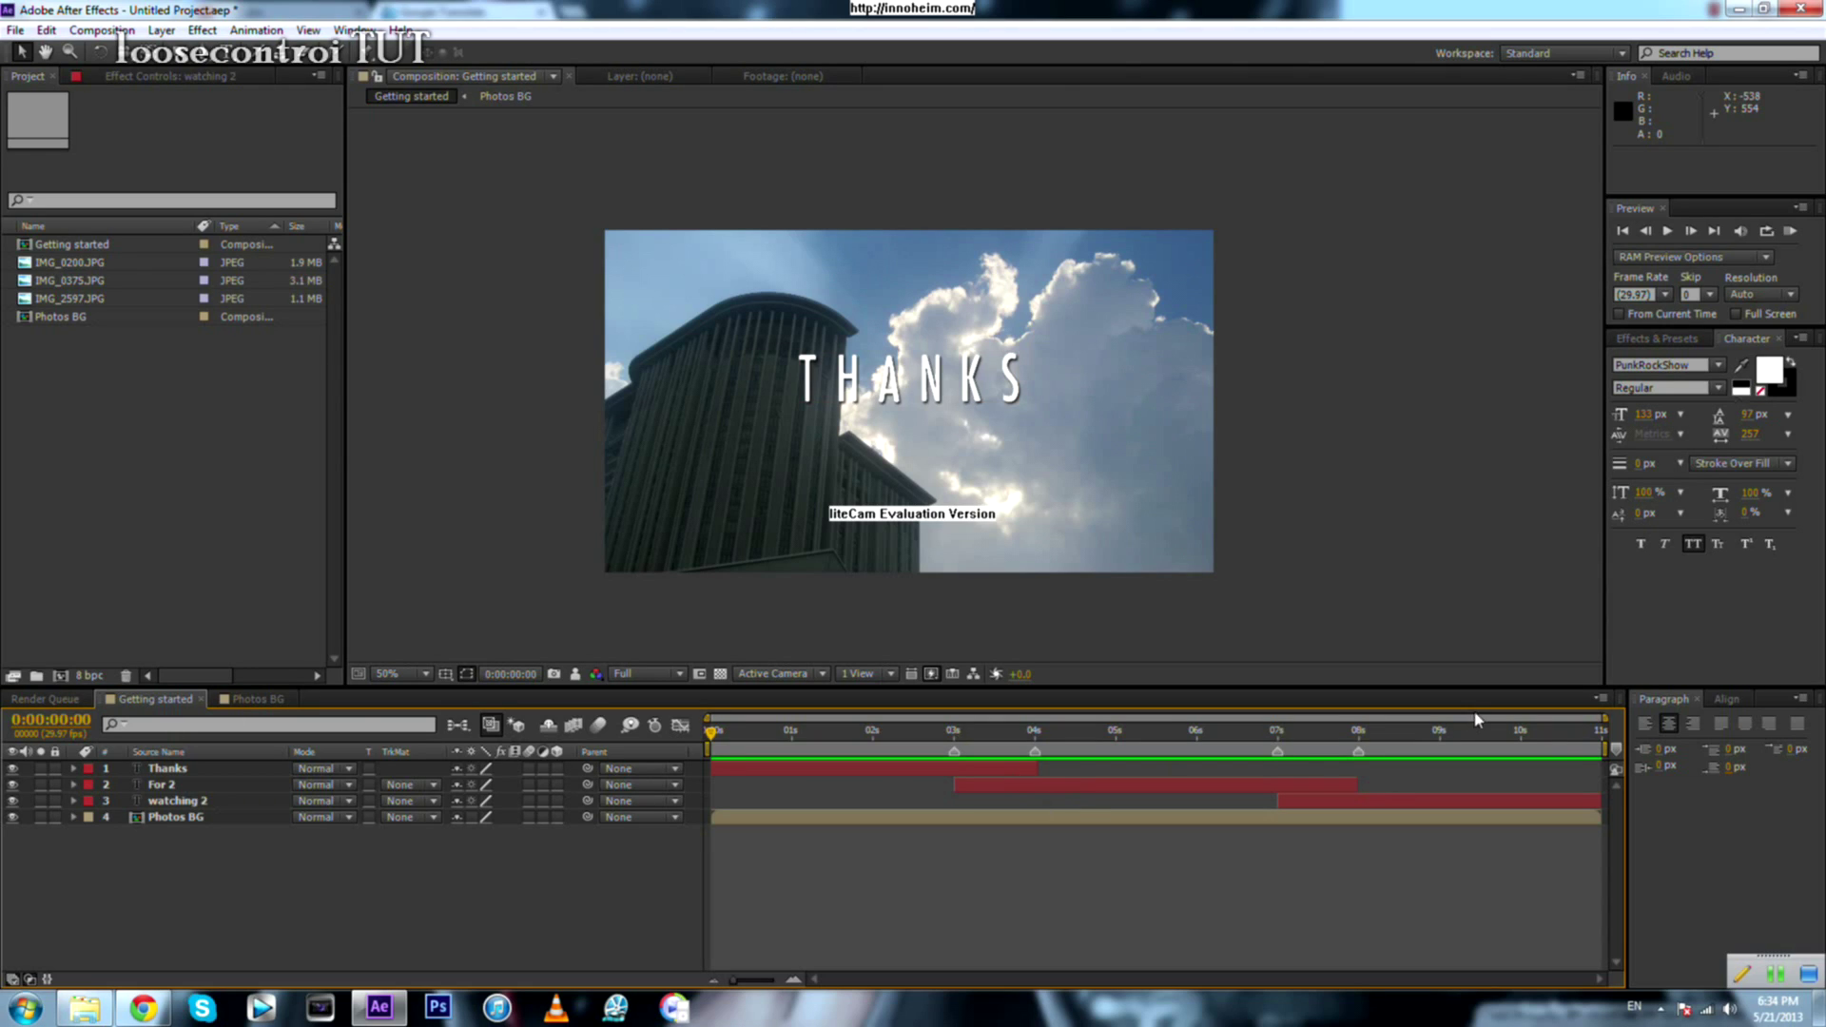
left_click(1604, 720)
mouse_move(1604, 751)
left_mouse_down()
mouse_move(750, 760)
mouse_move(1603, 763)
left_mouse_up()
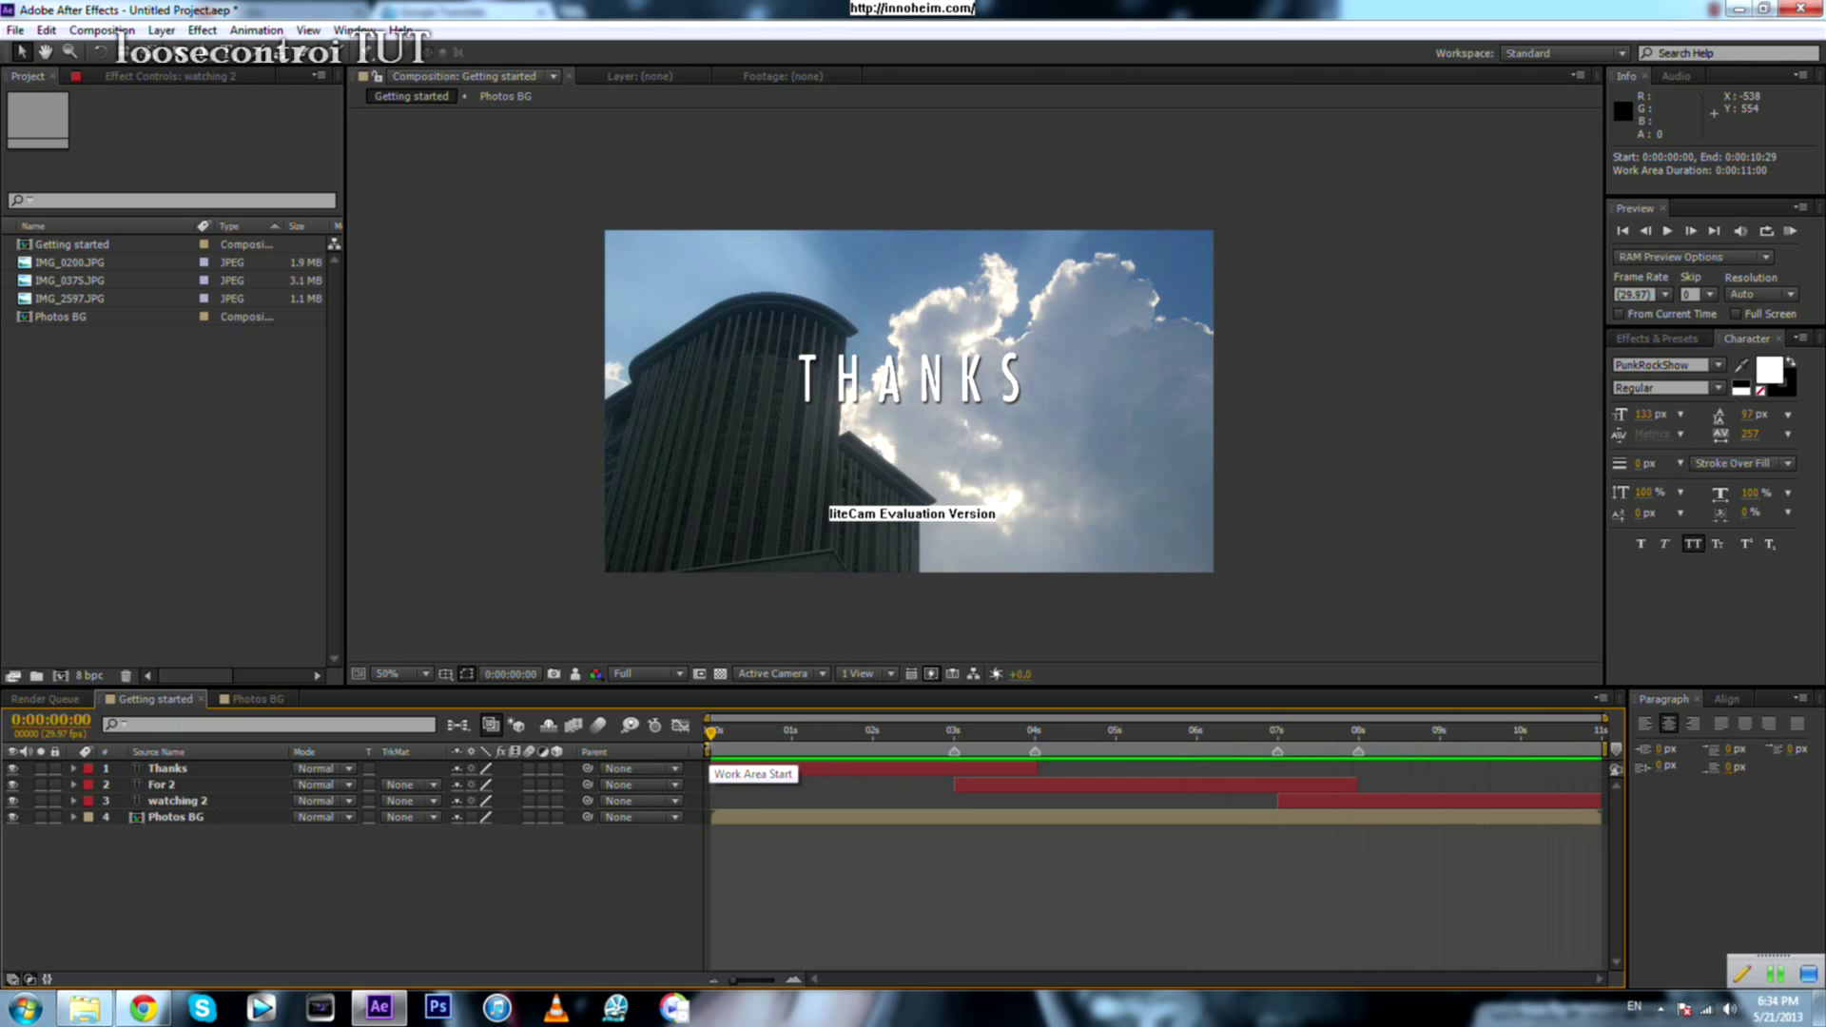
left_click(716, 732)
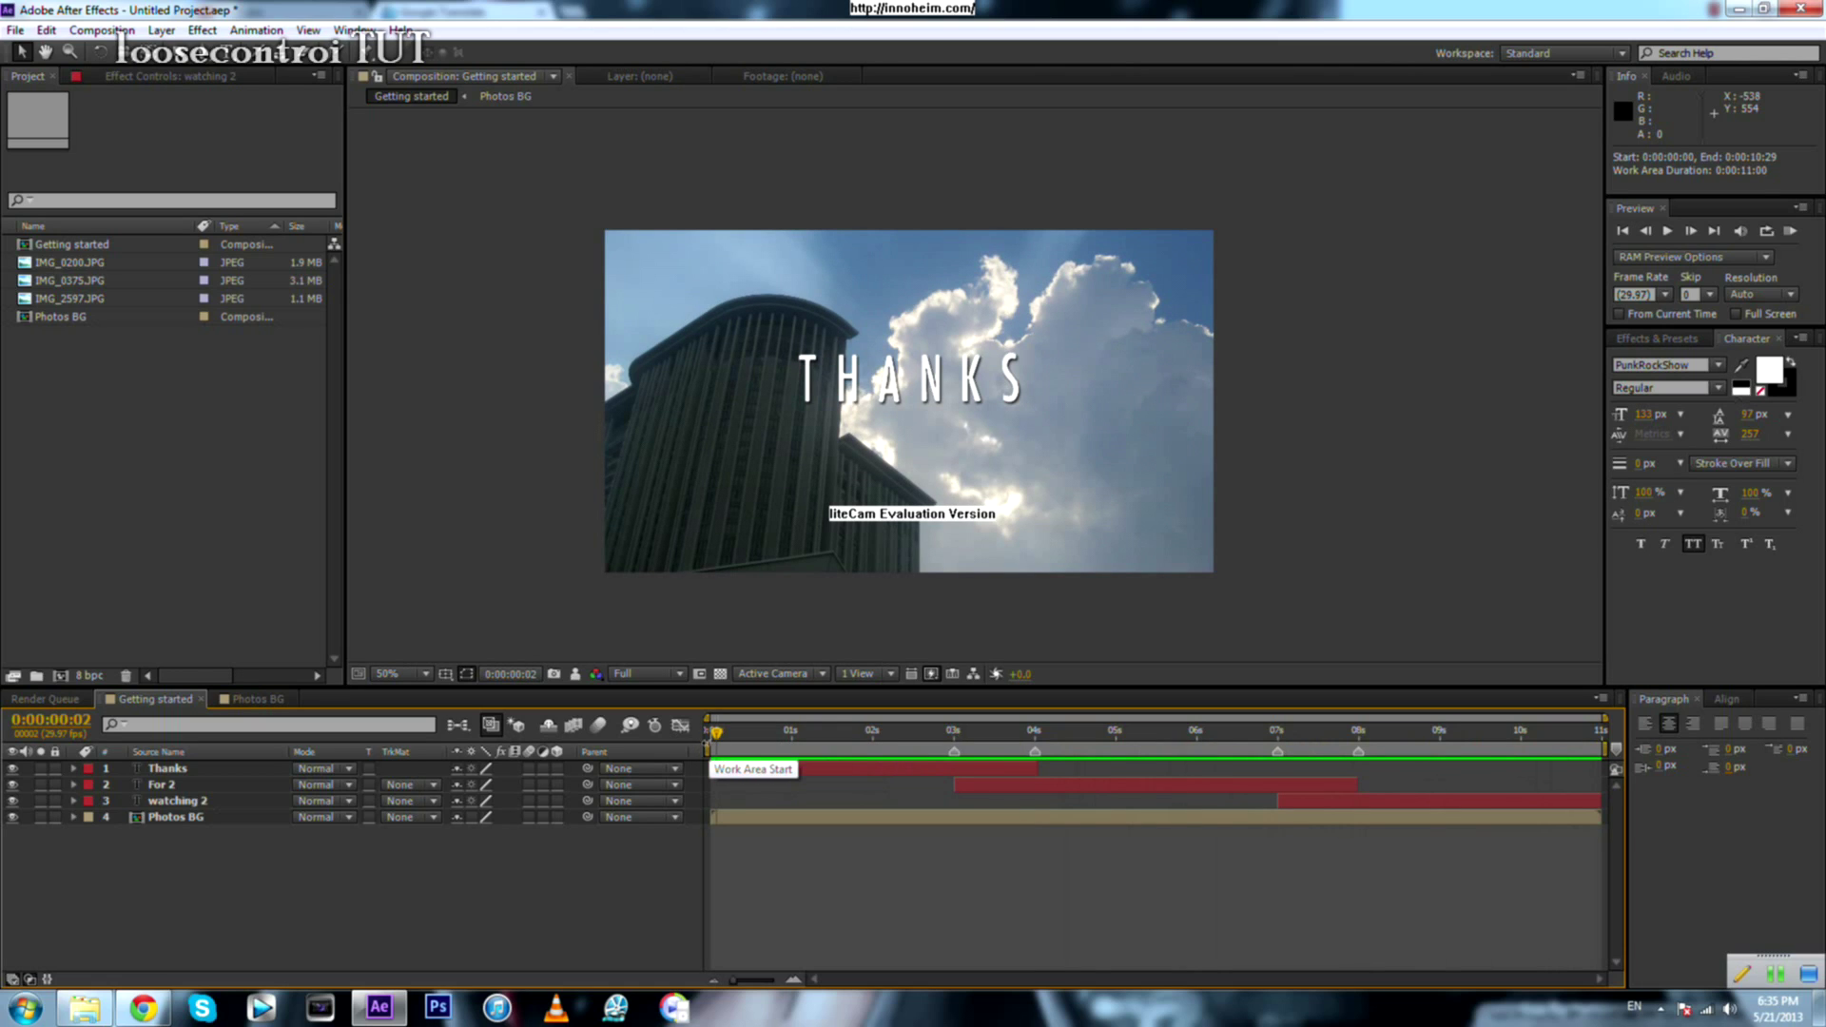
mouse_move(1605, 746)
left_mouse_down()
mouse_move(730, 747)
mouse_move(1605, 748)
left_mouse_up()
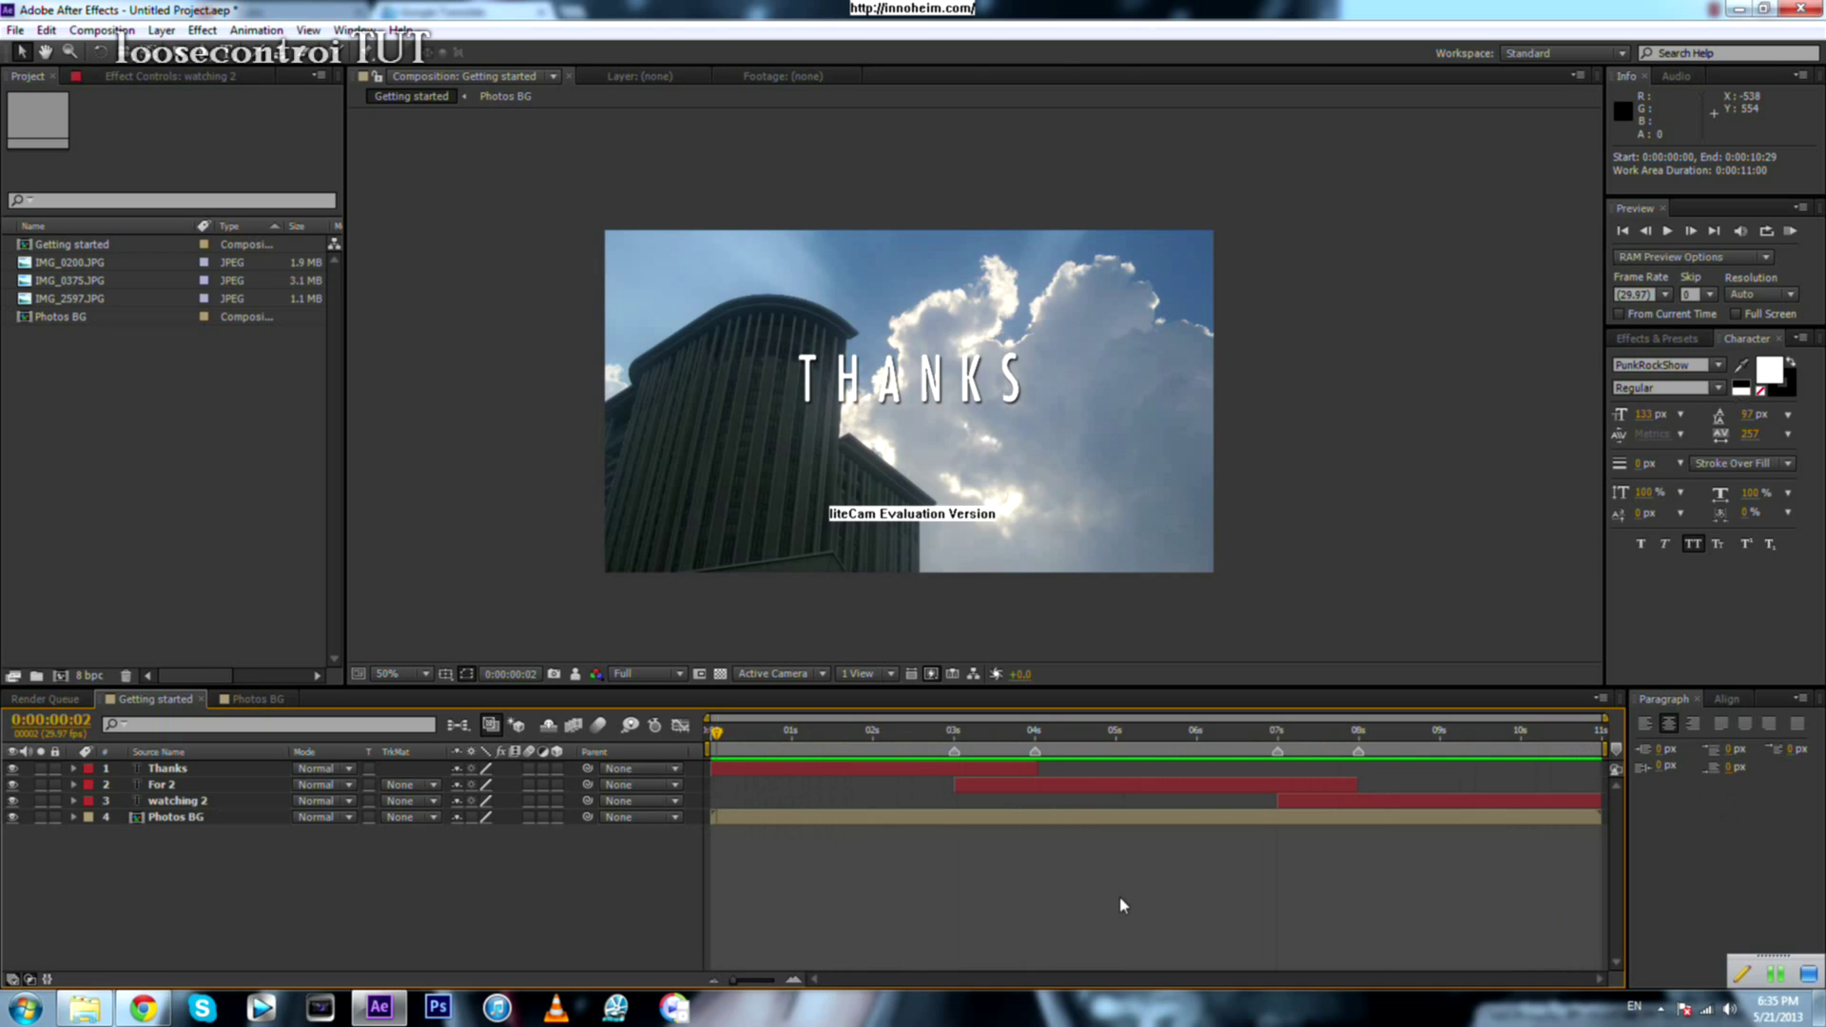
left_click(124, 35)
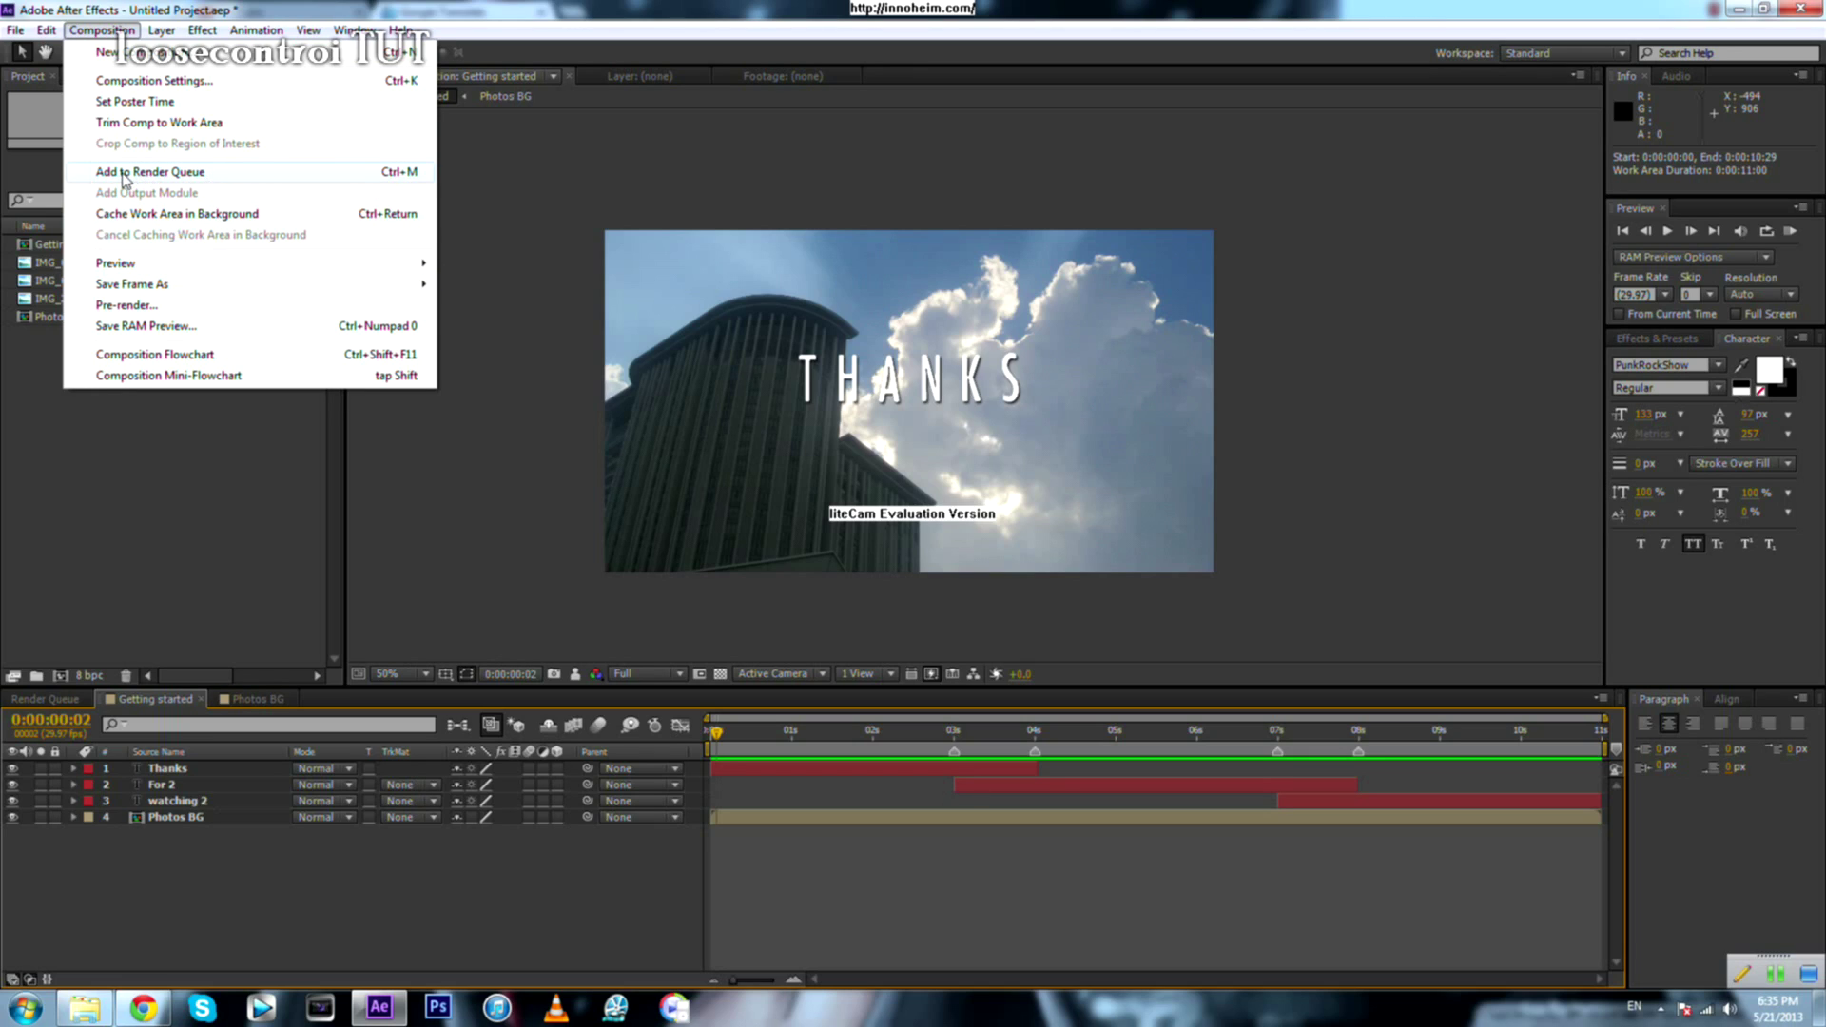
Step: Add Getting started to the Render Queue, keep the output as Getting started.avi, and open Best Settings
left_click(190, 173)
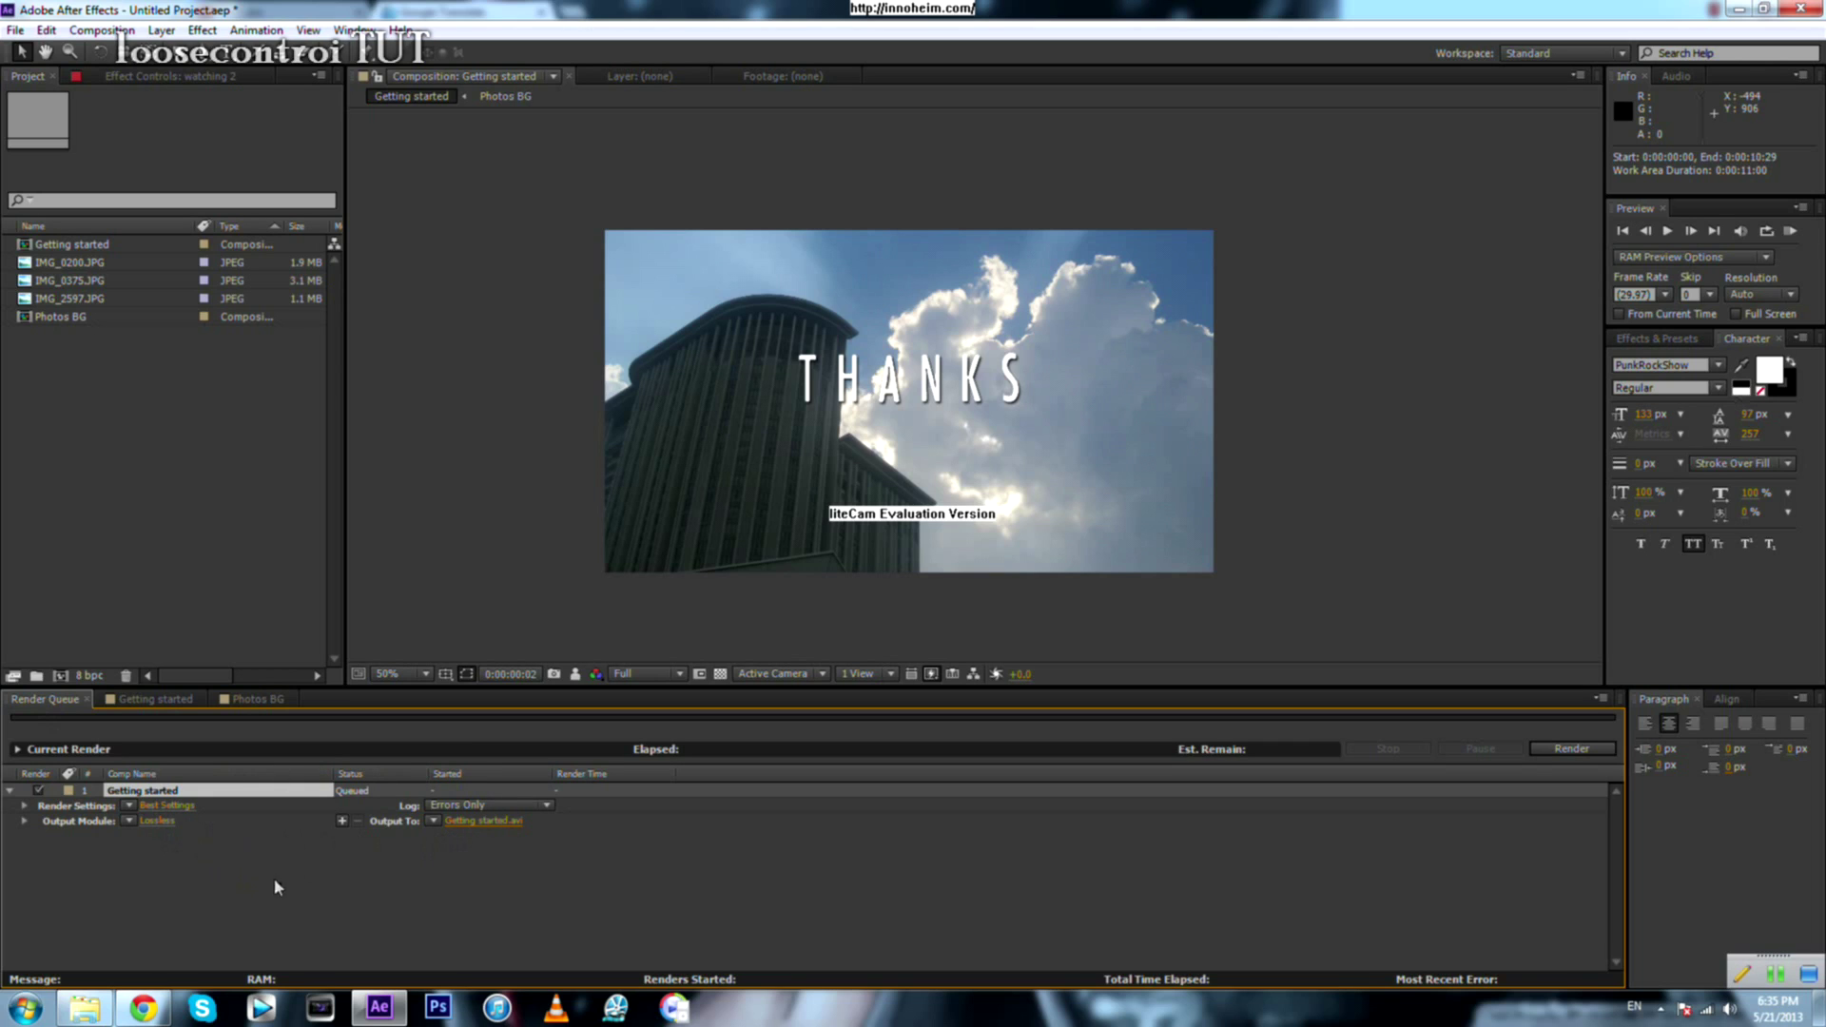
left_click(472, 819)
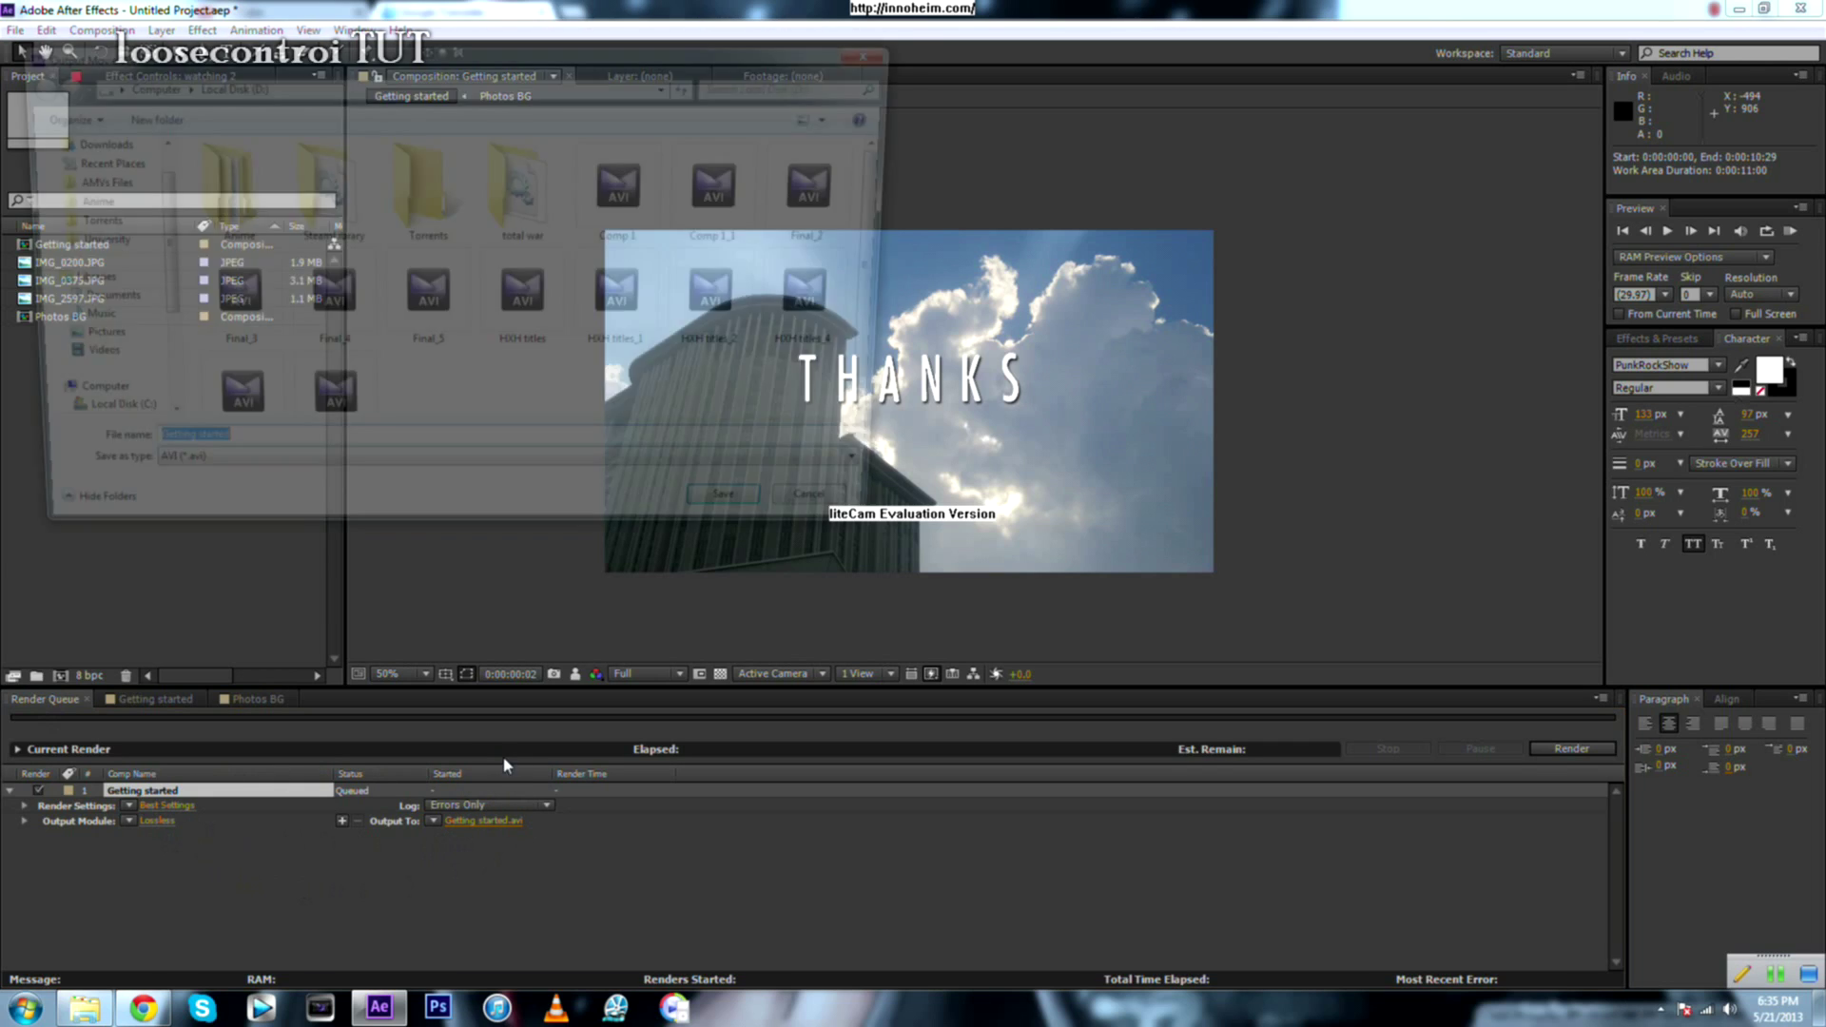
left_click(844, 529)
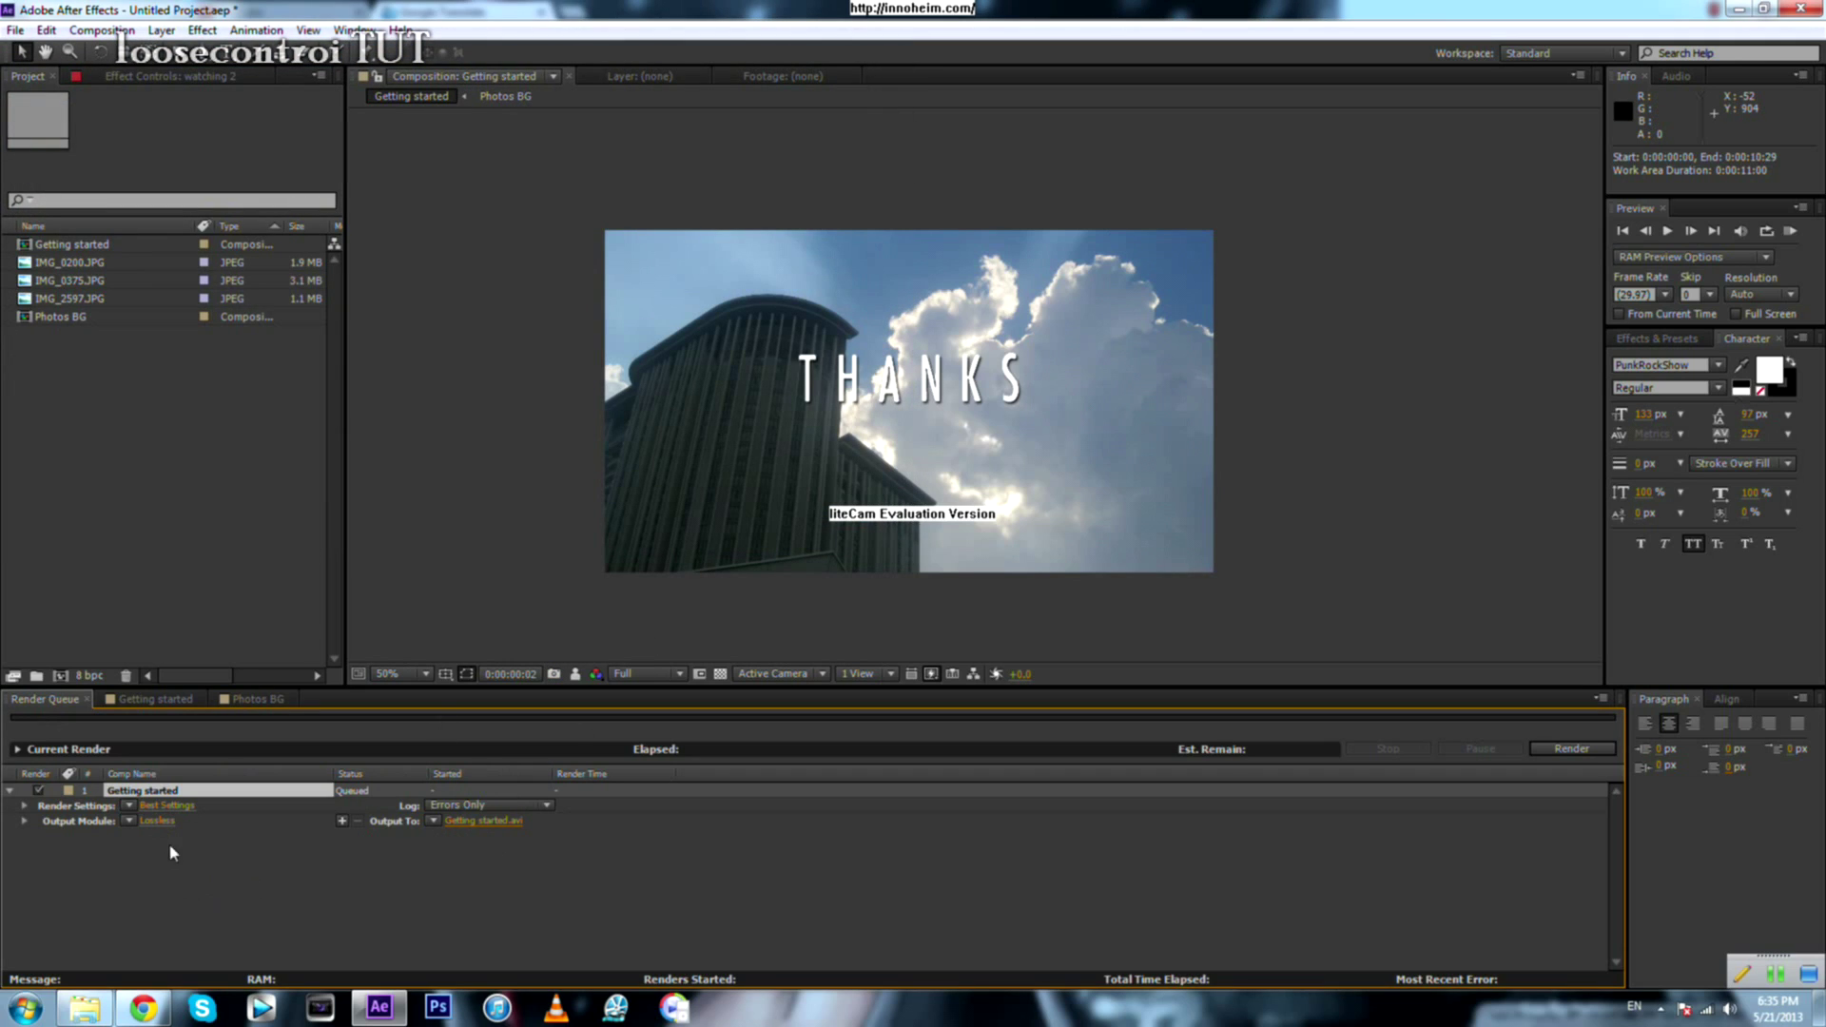
left_click(487, 821)
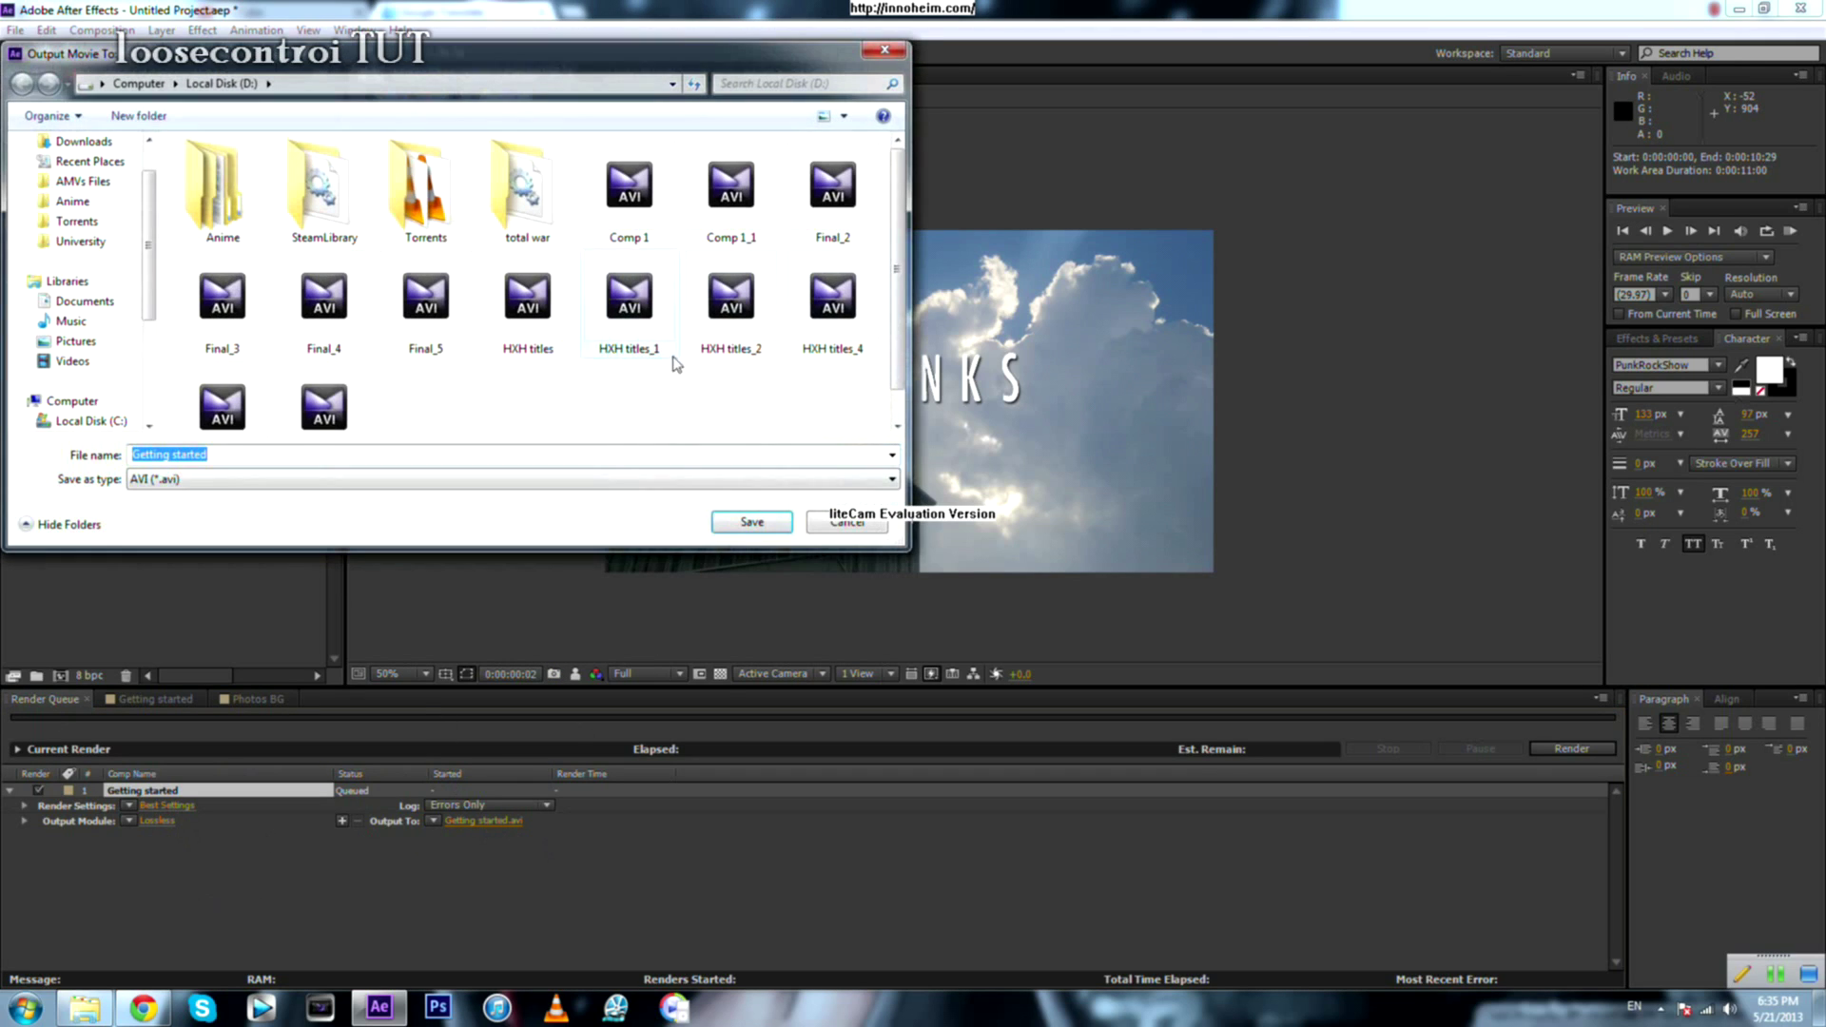
left_click(842, 528)
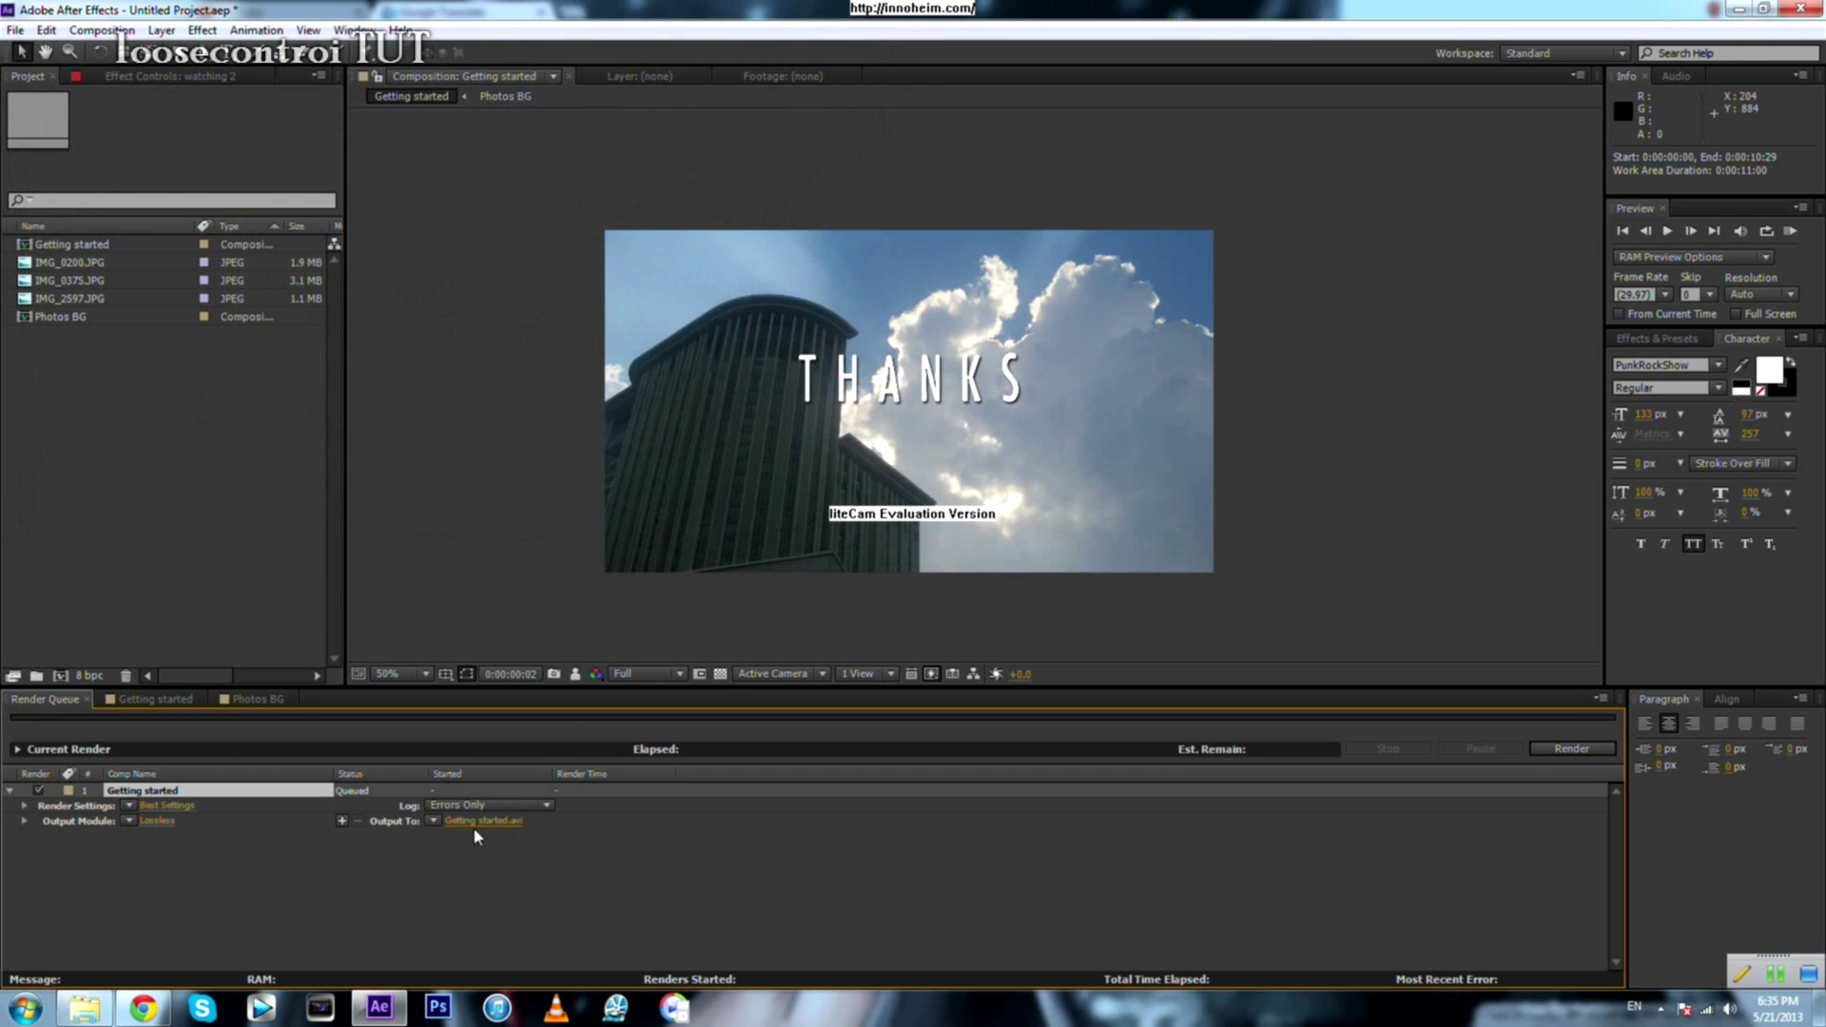
left_click(485, 820)
left_click(843, 529)
left_click(168, 806)
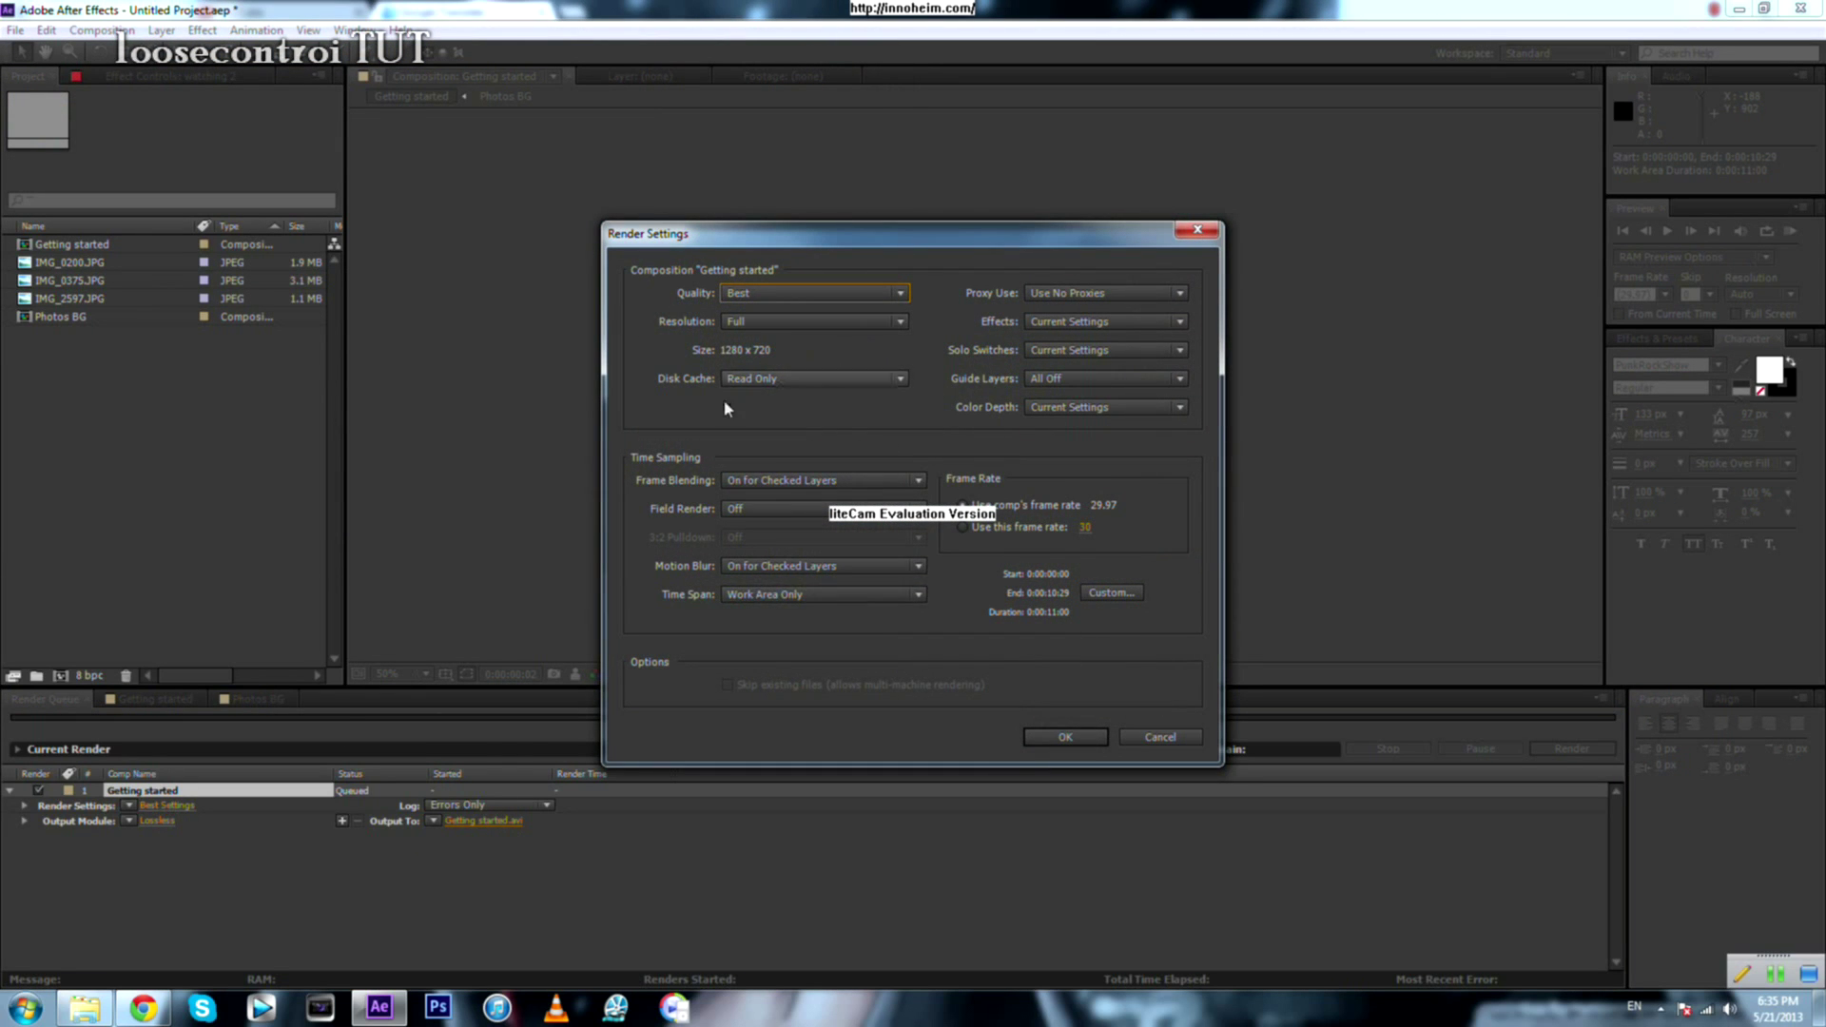
Step: Accept Best Settings and keep the output module at AVI format with Post-Render Action None
left_click(1067, 738)
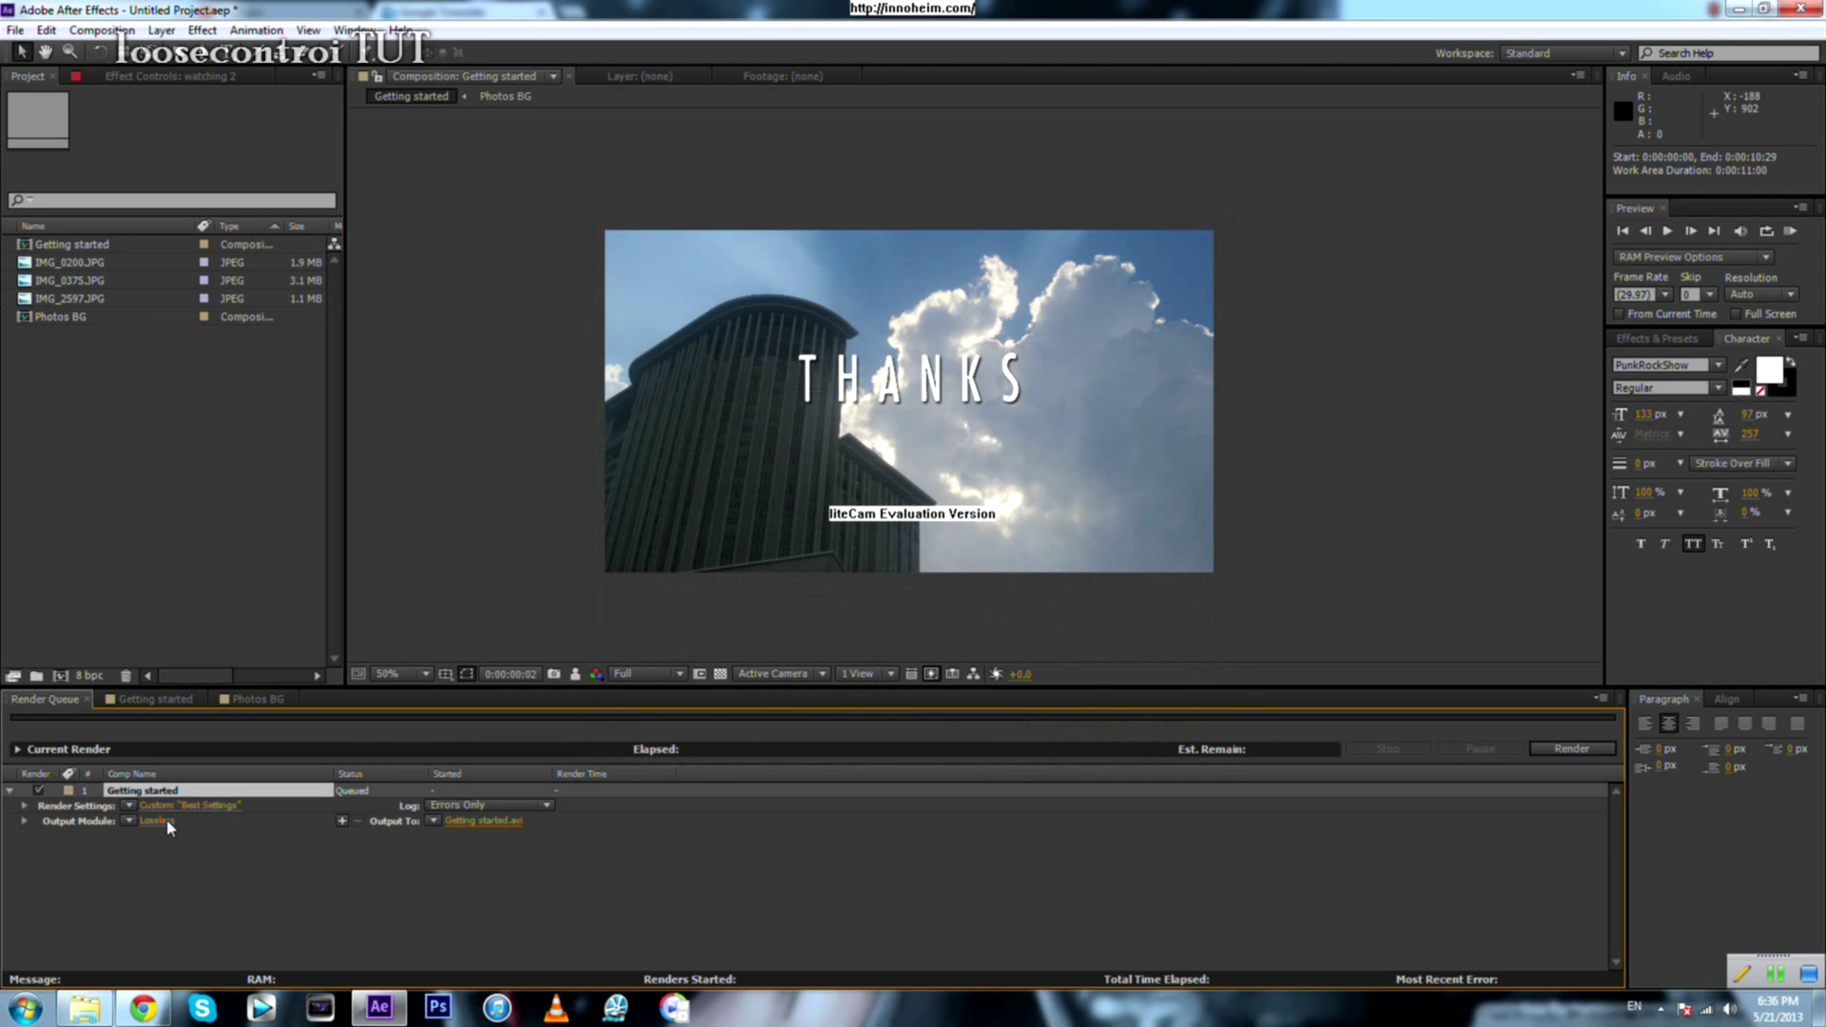
left_click(162, 821)
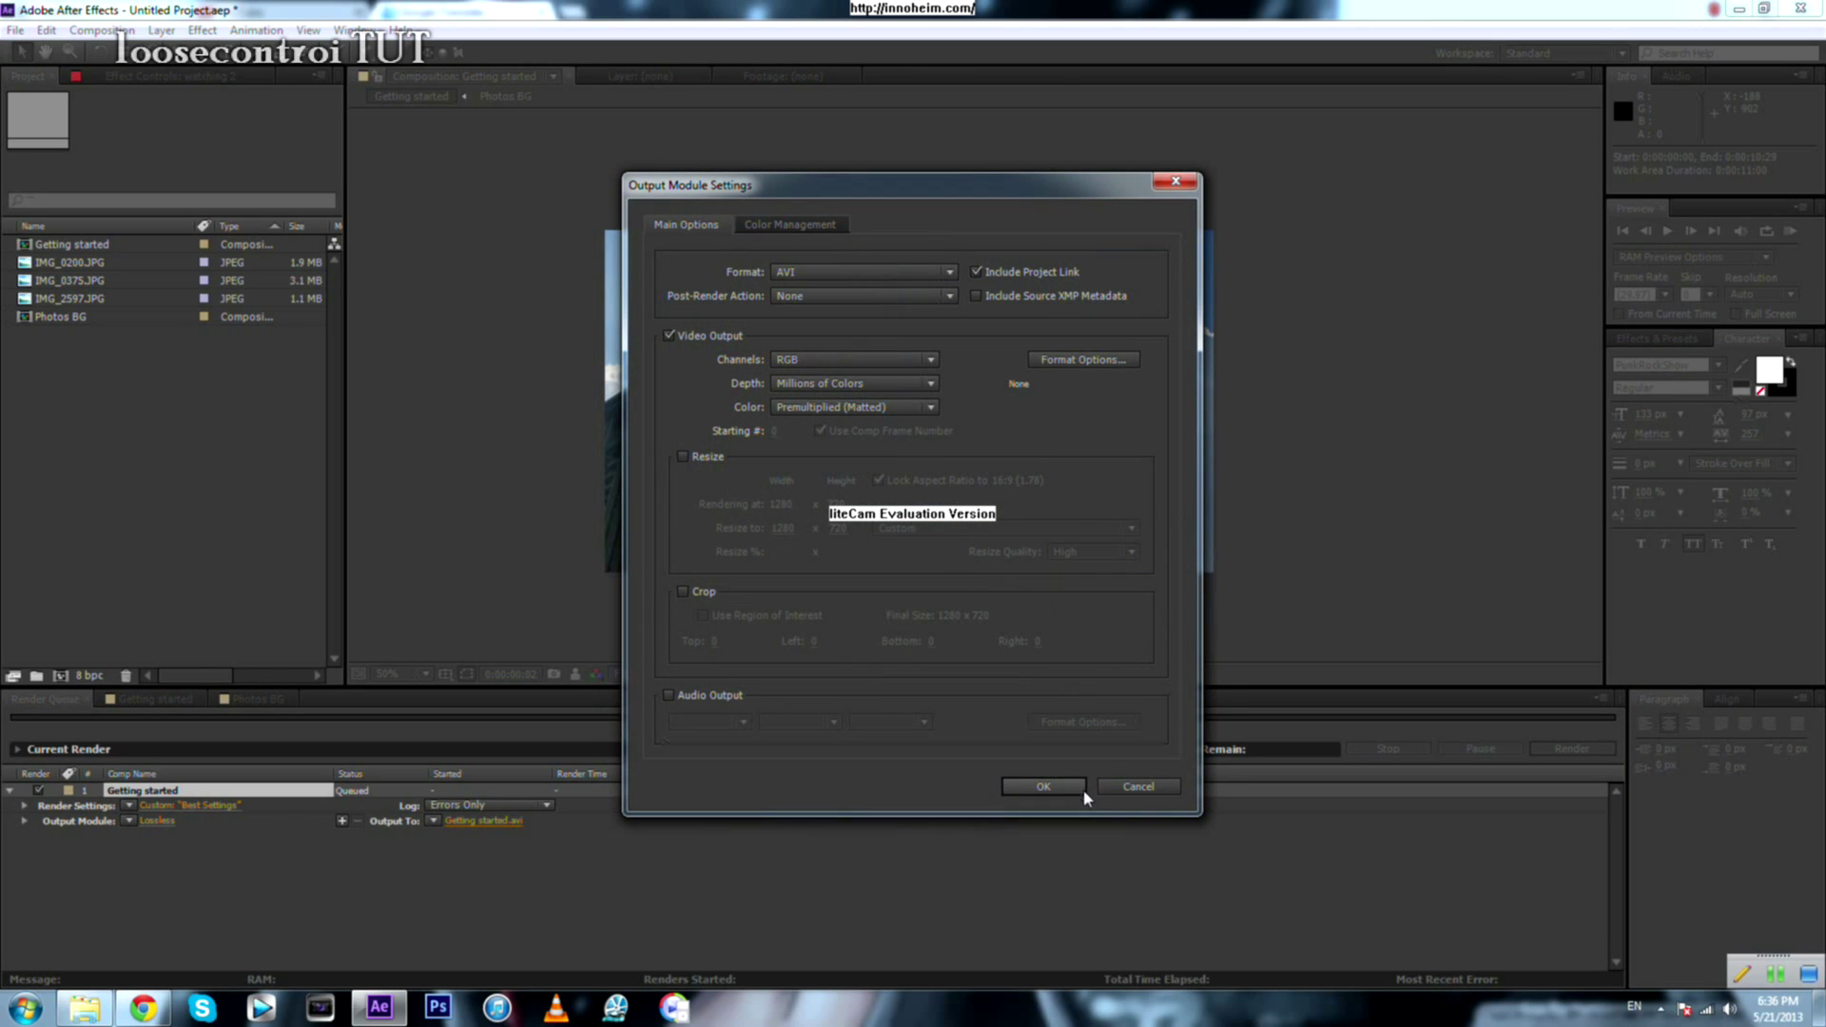
left_click(808, 297)
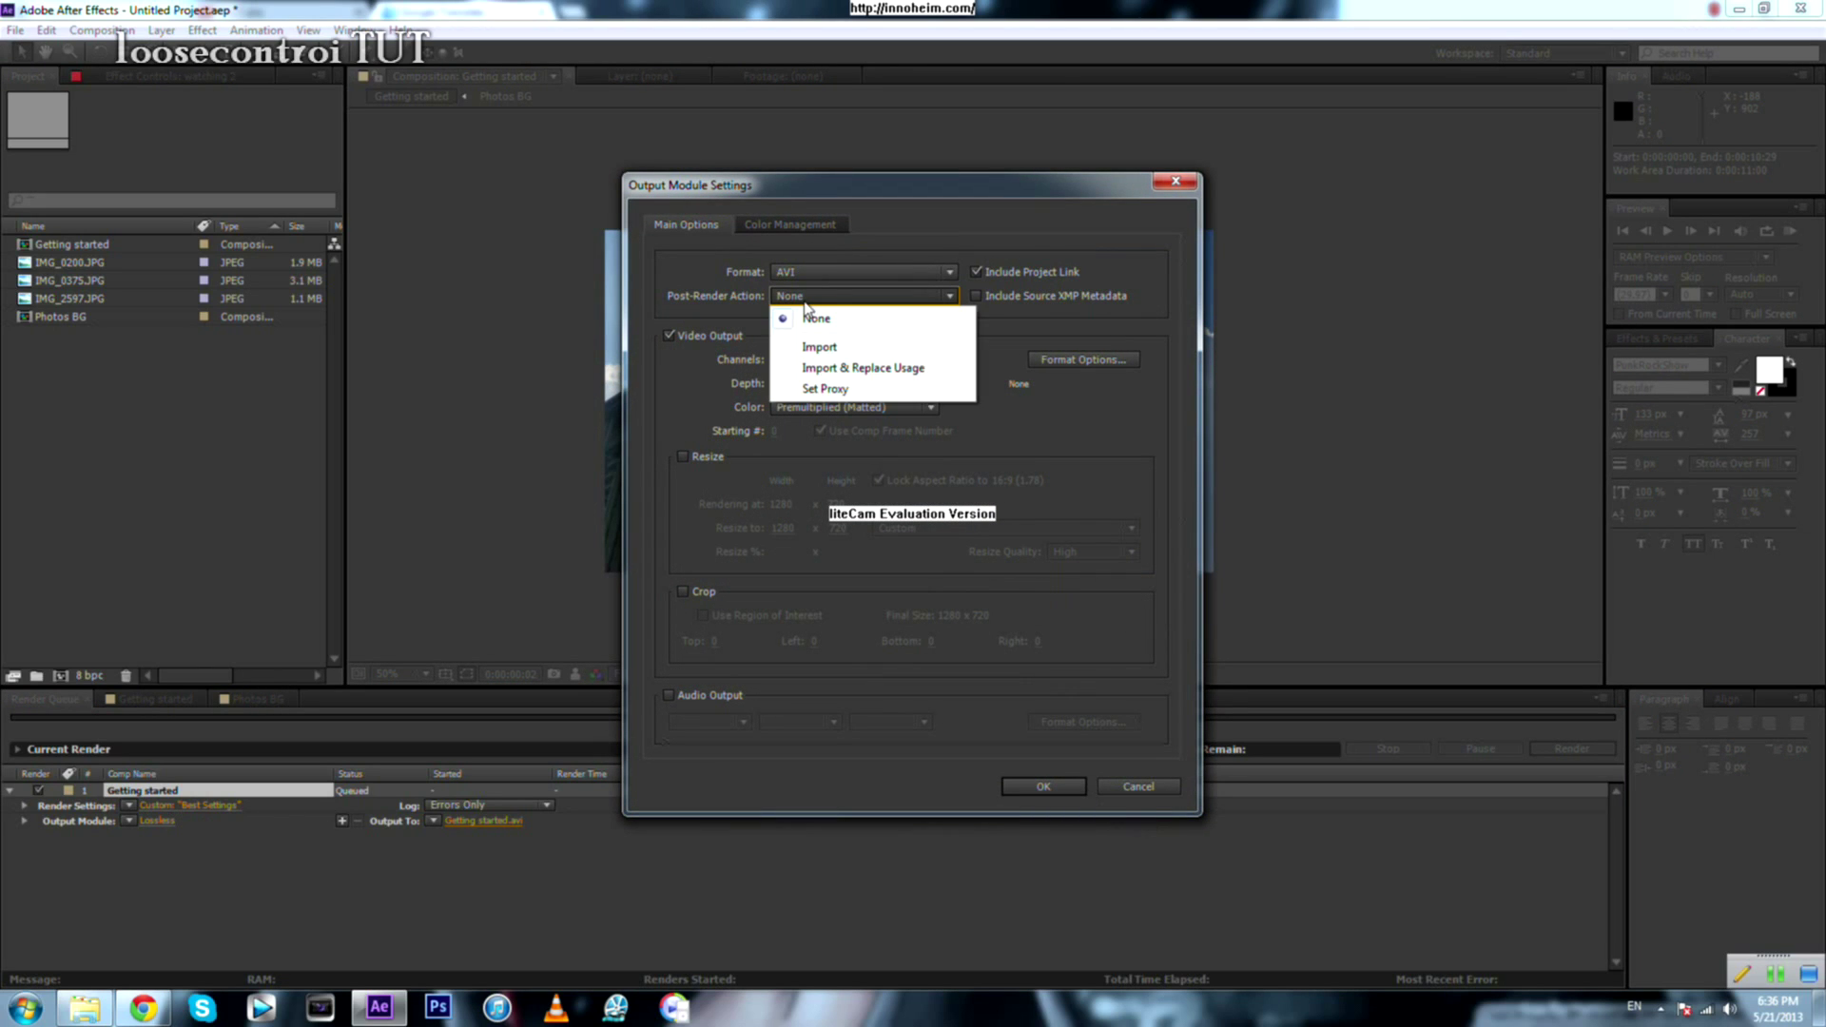
left_click(809, 297)
left_click(811, 297)
left_click(812, 306)
left_click(1046, 787)
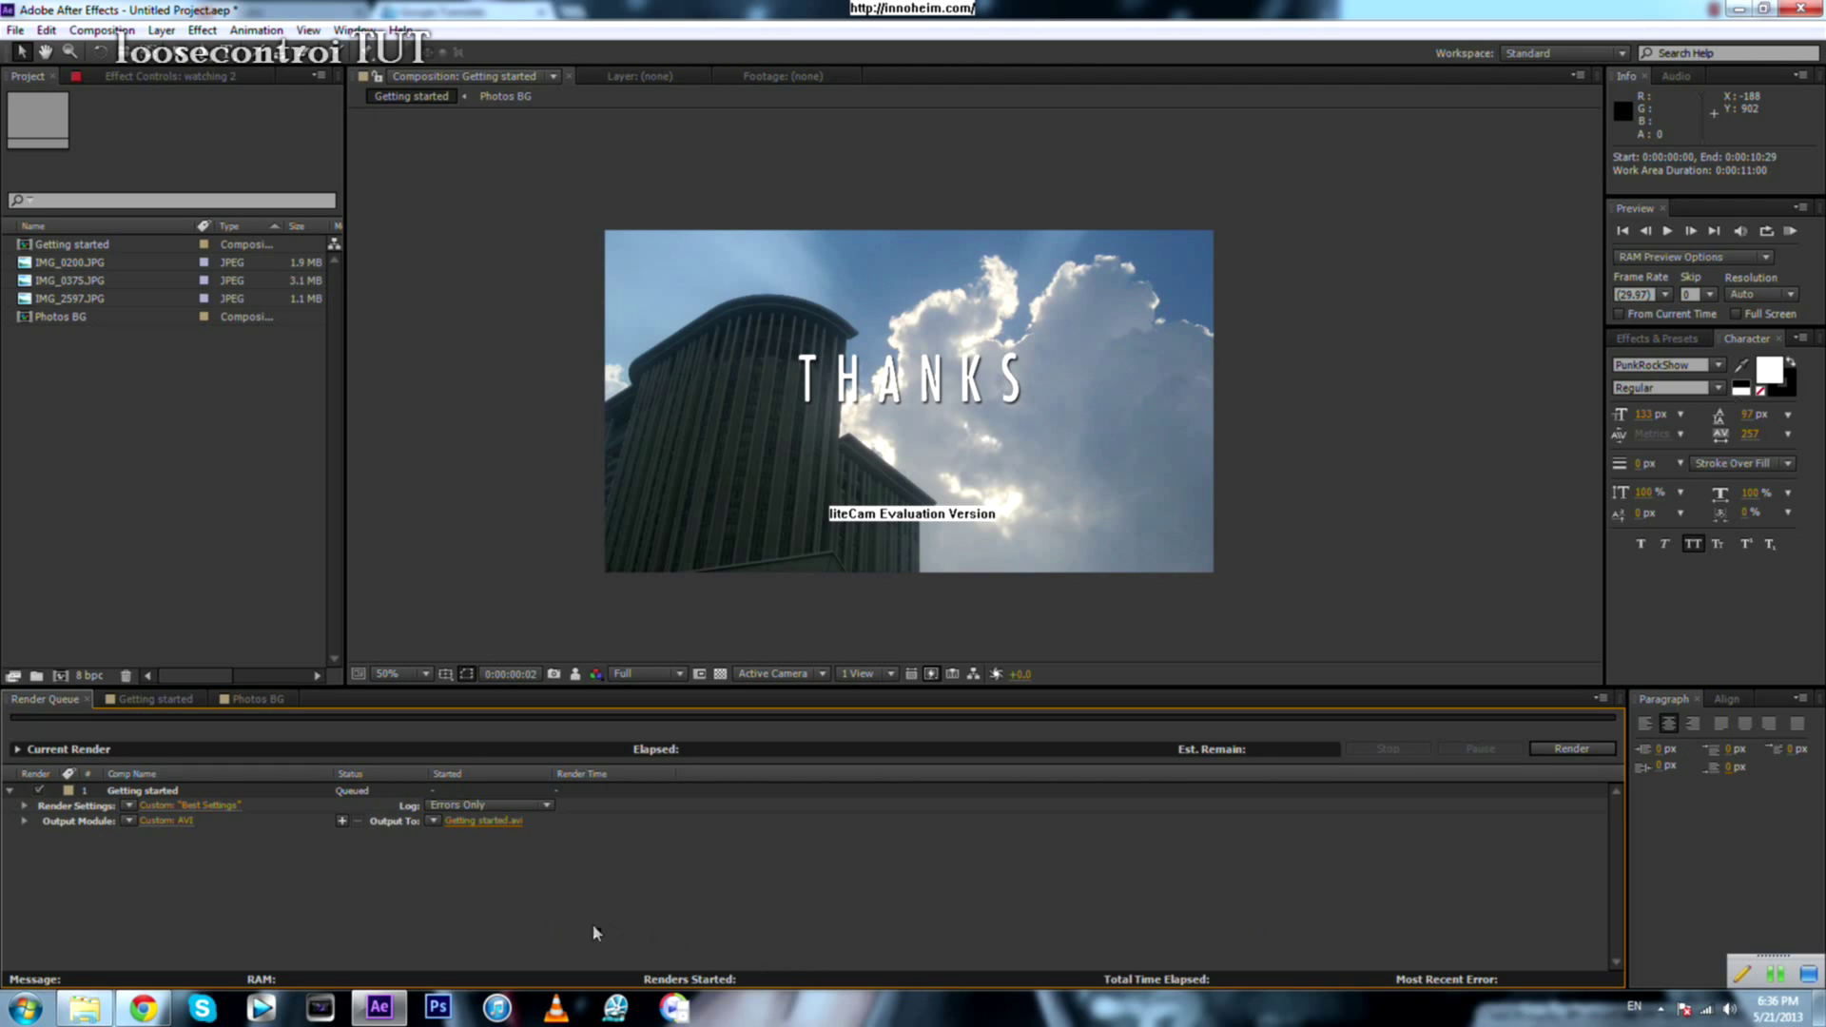
Step: Render the queued Getting started comp to Getting started.avi and wait for Done
left_click(1575, 751)
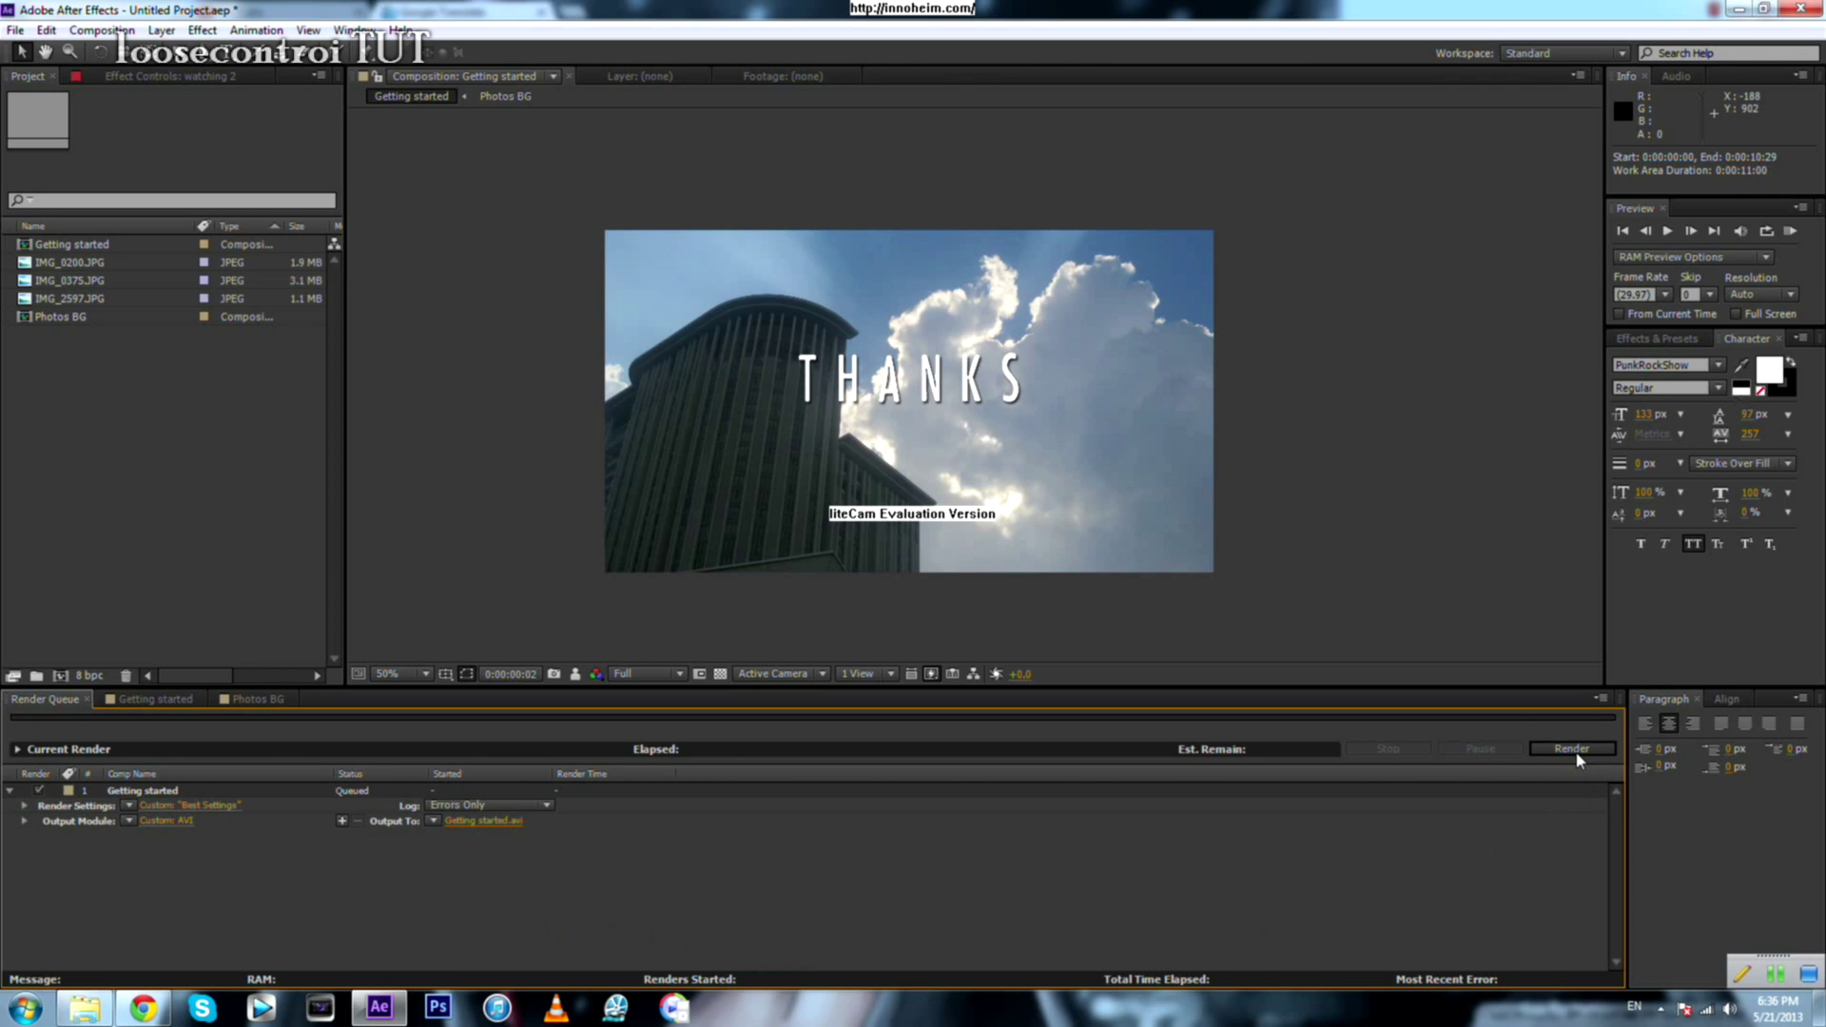